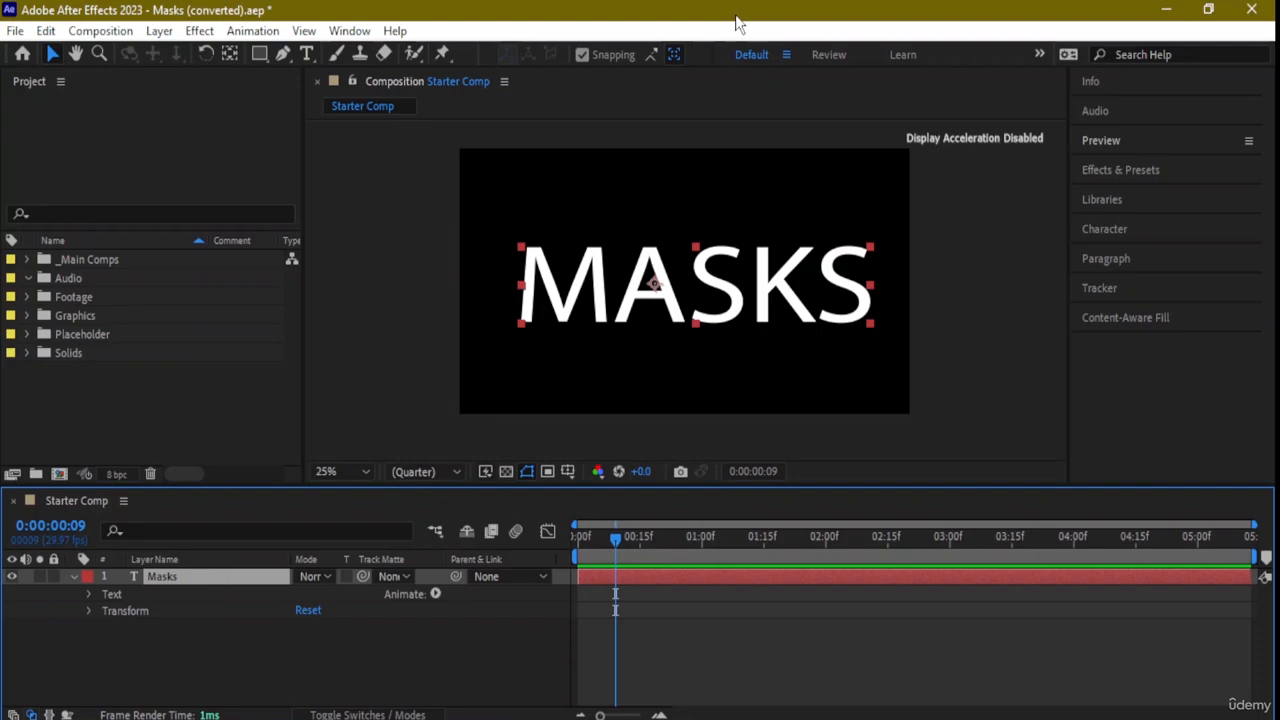
Draw a rectangular mask around the whole MASKS text on the Masks layer and set its mode to Subtract
click(260, 58)
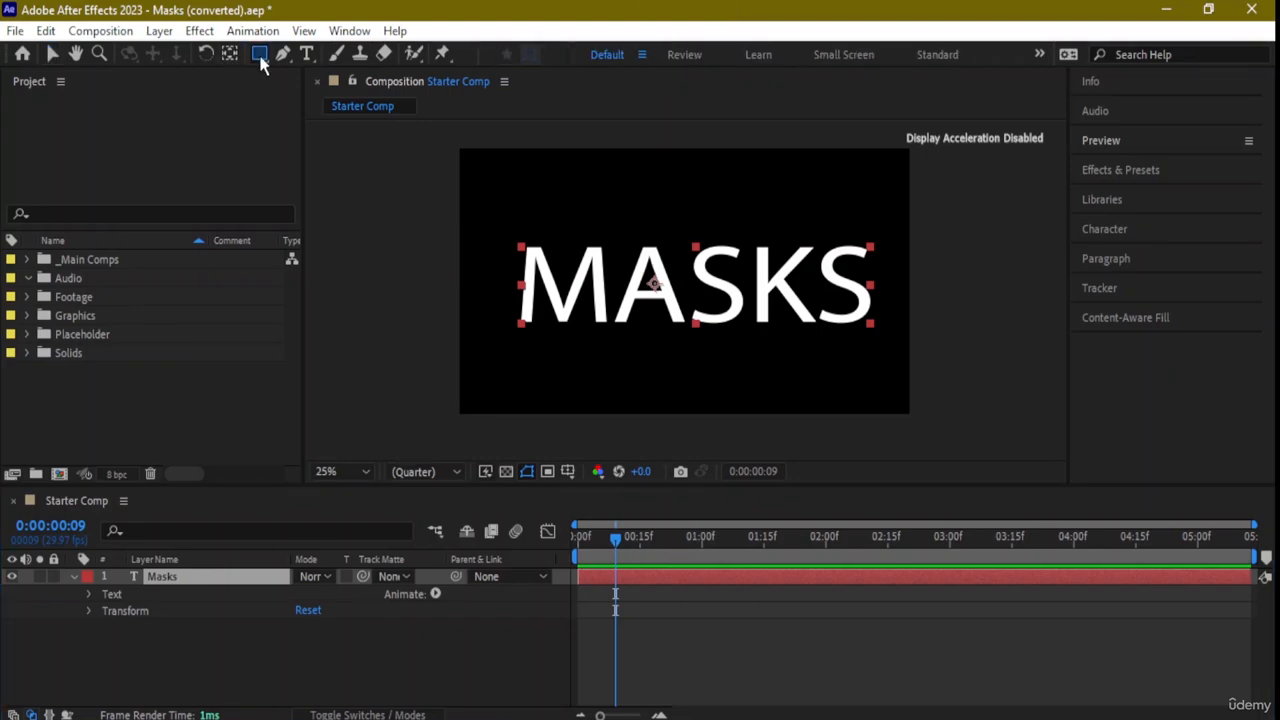
drag(470, 207, 892, 370)
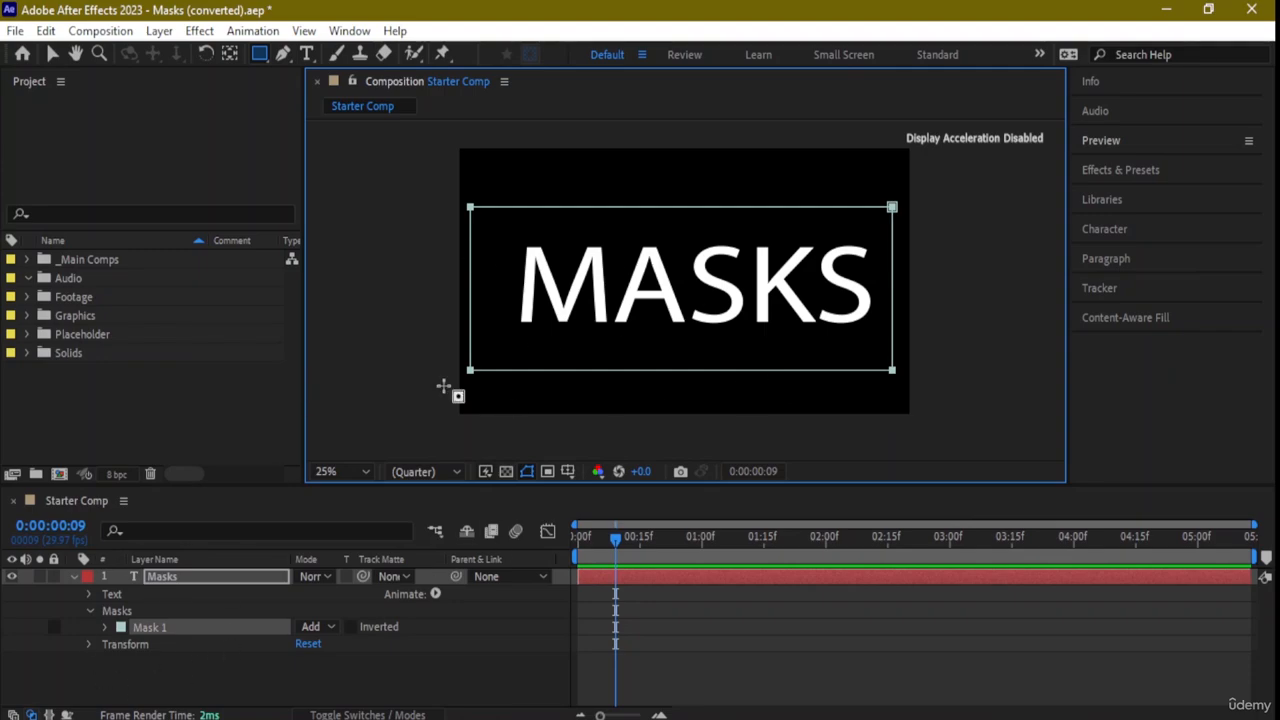
click(314, 627)
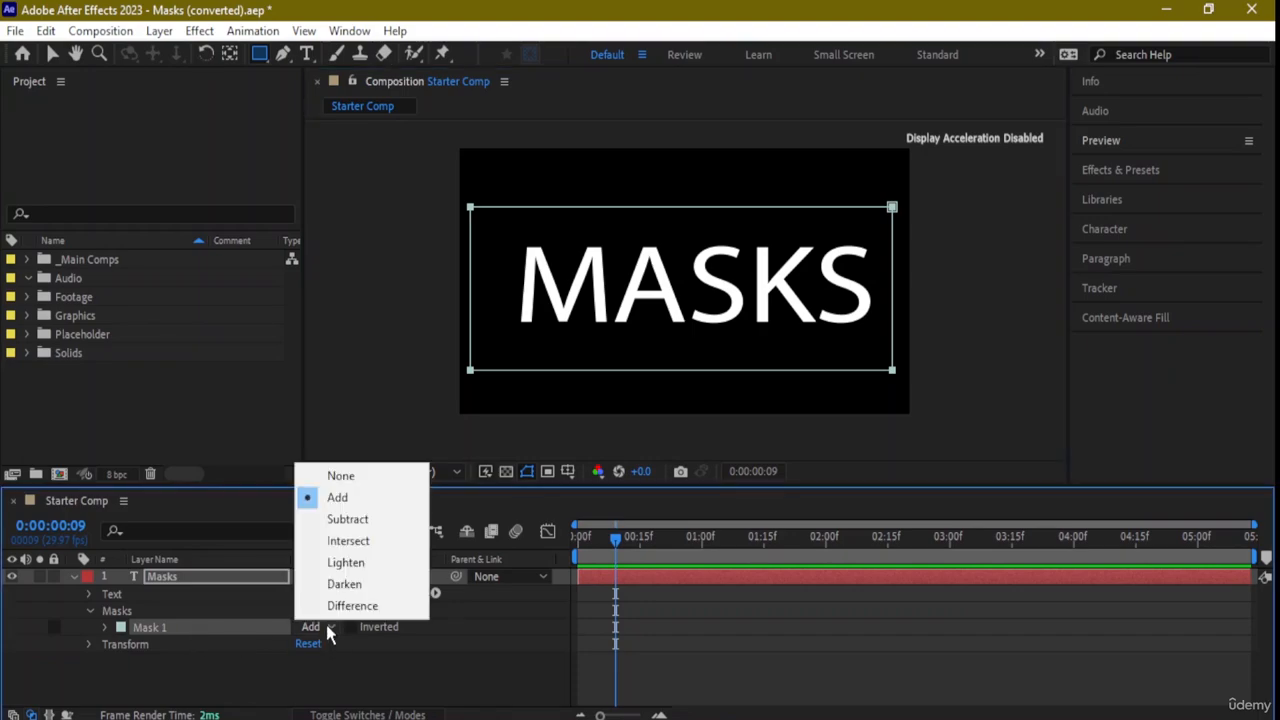
click(360, 520)
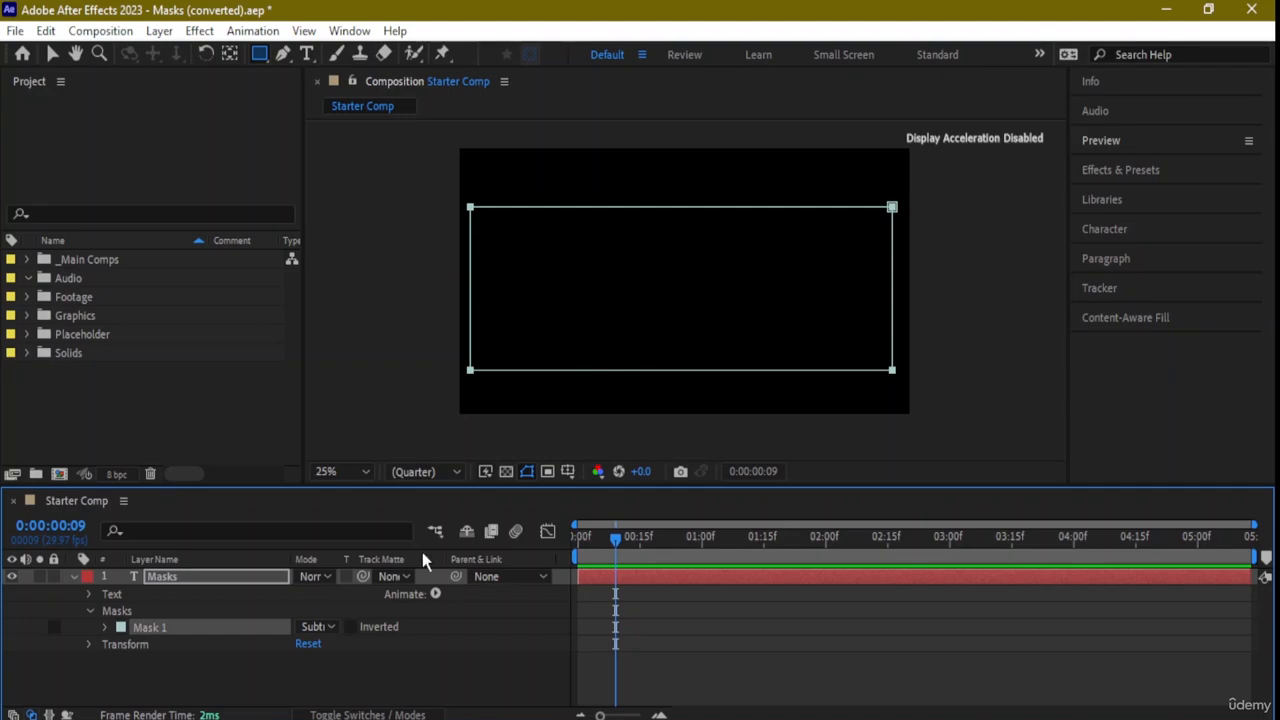
Try the Intersect, Lighten, Darken and Difference modes one after another on Mask 1
click(318, 627)
click(375, 540)
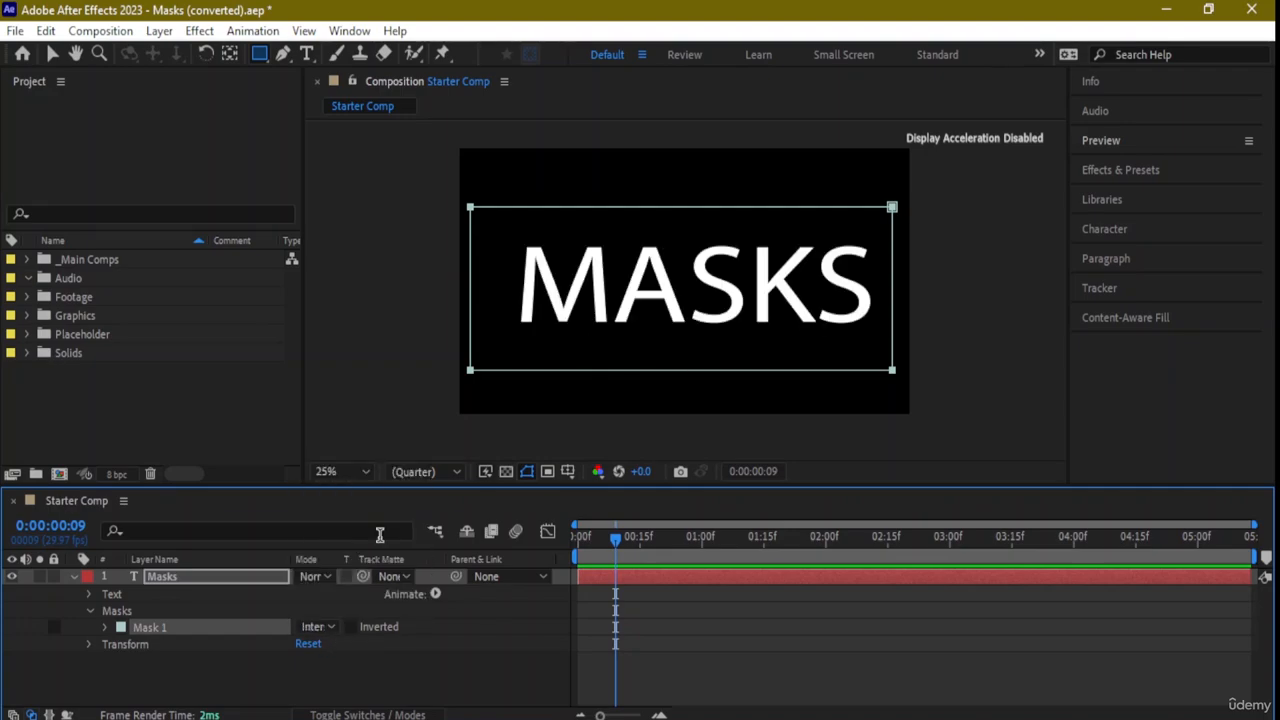
click(333, 627)
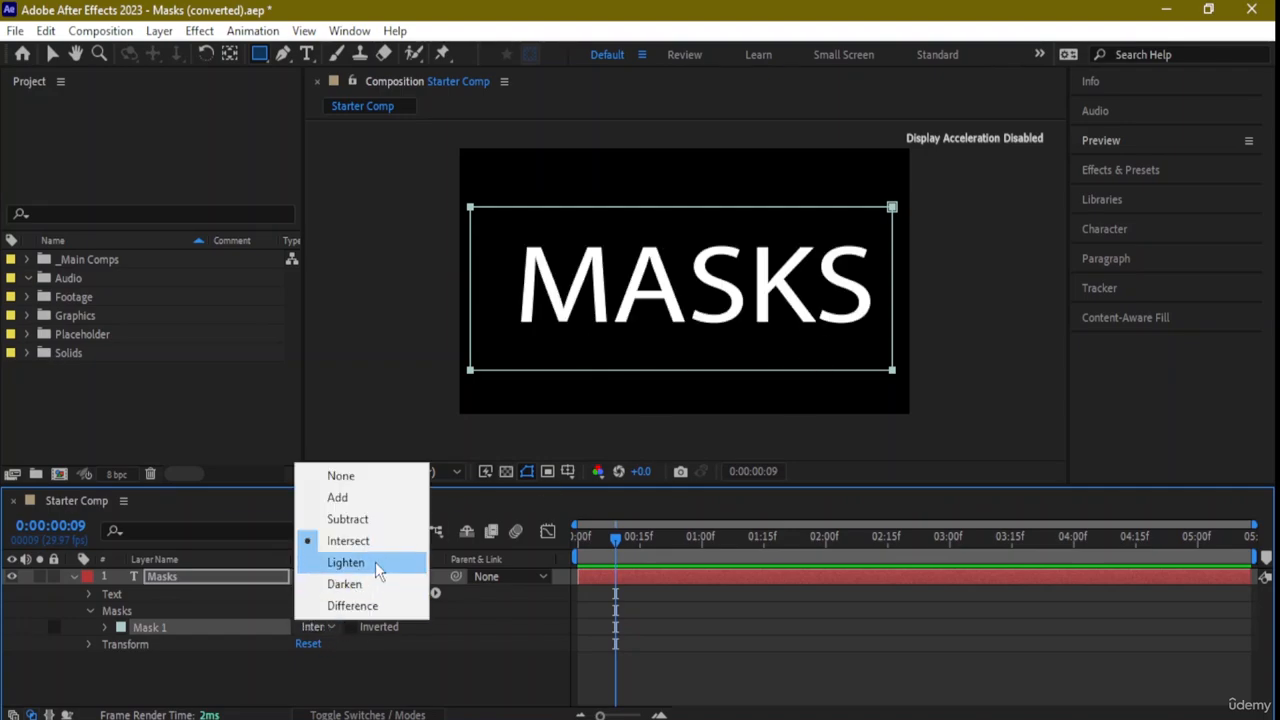
click(378, 565)
click(333, 627)
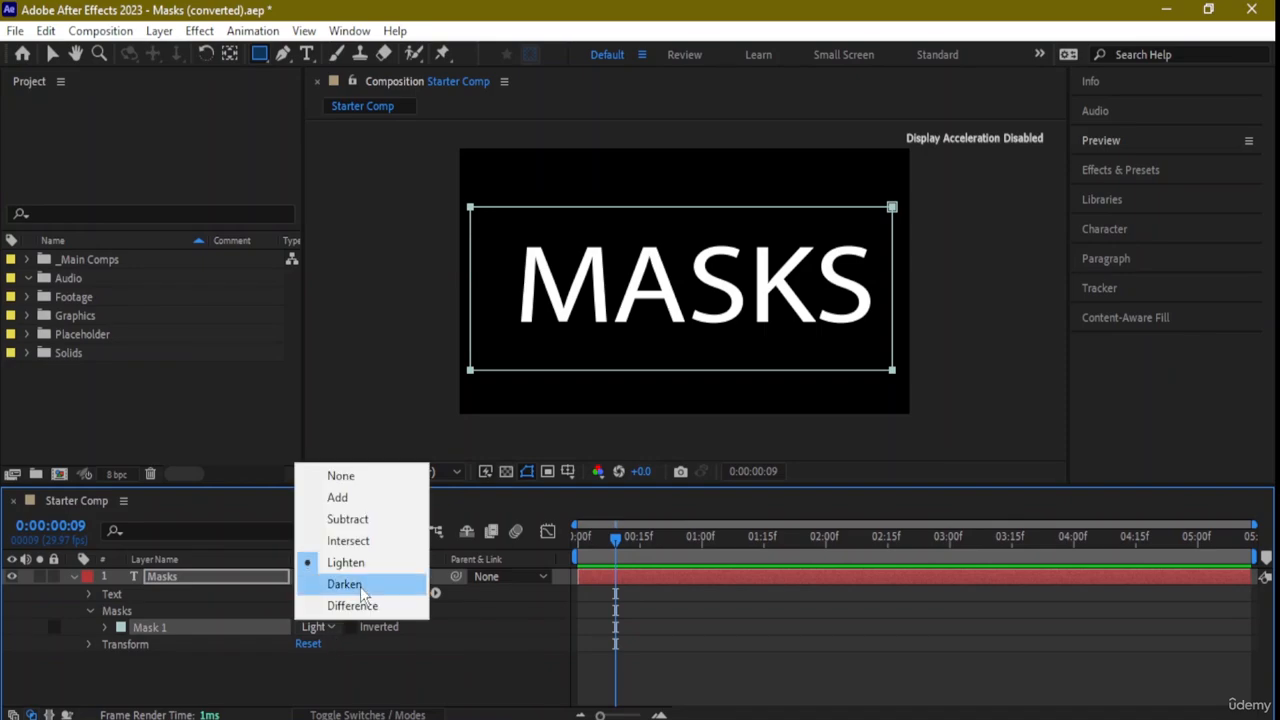
click(344, 584)
click(333, 627)
click(352, 606)
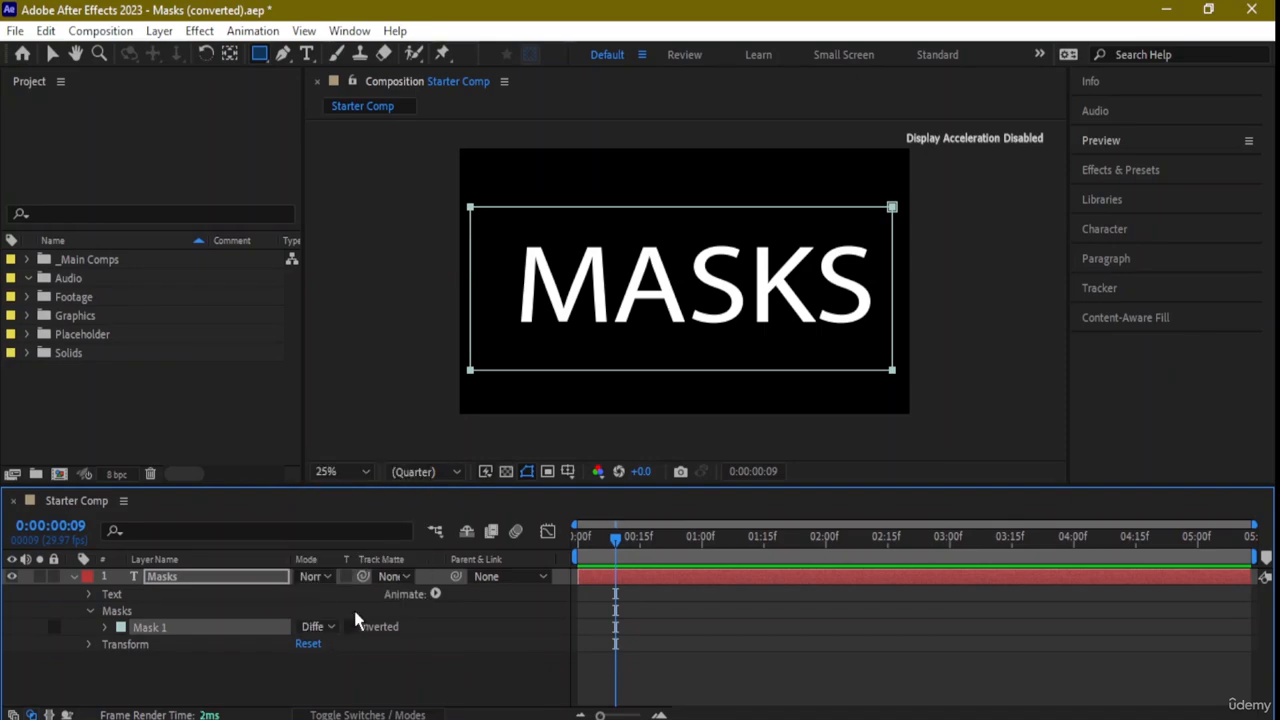
Switch Mask 1 to Add and back to Subtract, and shift the mask slightly upward in the composition
click(330, 627)
click(362, 499)
click(326, 625)
click(358, 519)
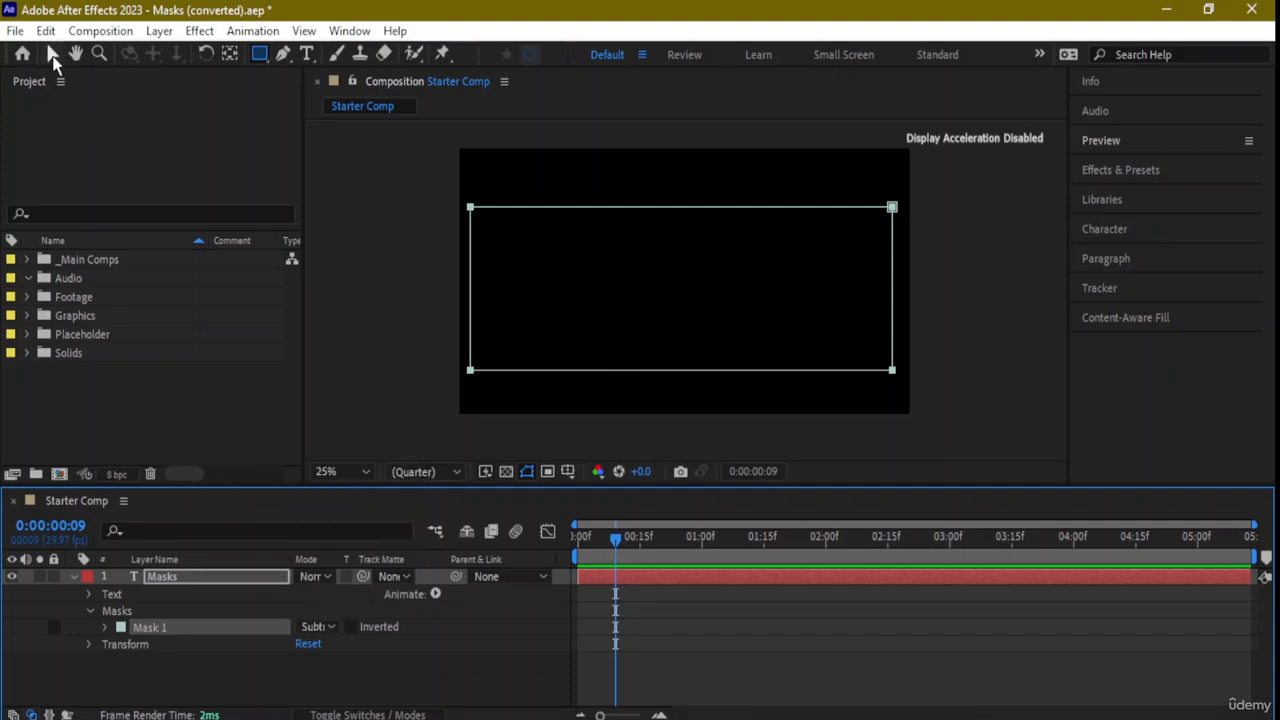
click(53, 54)
mouse_move(540, 215)
mouse_down()
mouse_move(724, 332)
mouse_move(533, 222)
mouse_move(365, 207)
mouse_move(540, 200)
mouse_move(771, 274)
mouse_move(506, 214)
mouse_move(551, 183)
mouse_move(546, 223)
mouse_move(543, 206)
mouse_up()
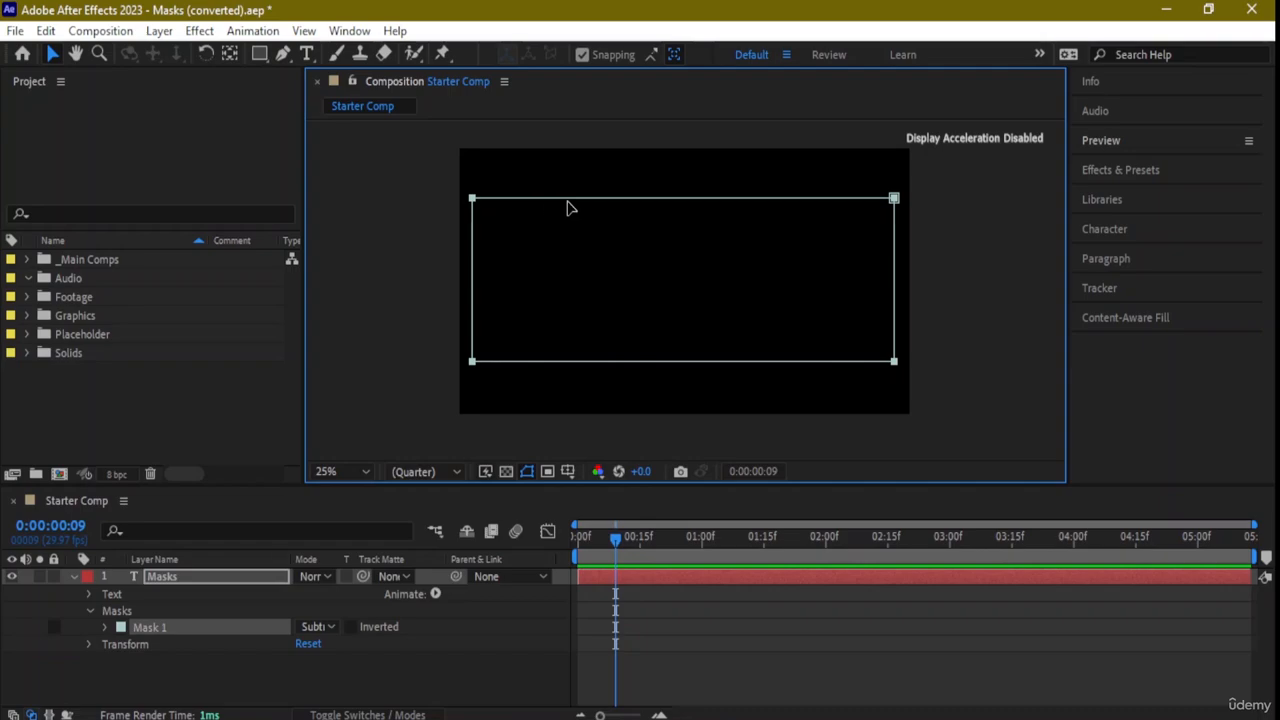
Delete Mask 1 and the Masks text layer, leaving Starter Comp empty
click(185, 695)
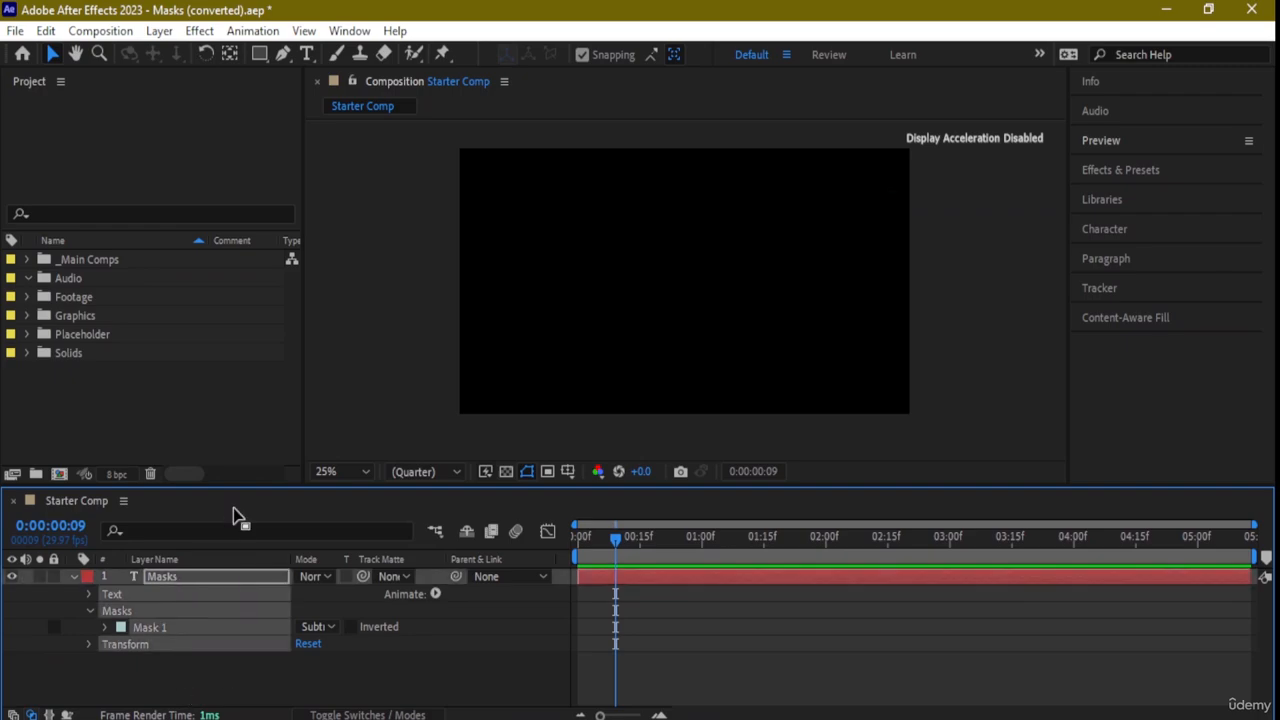
key(Delete)
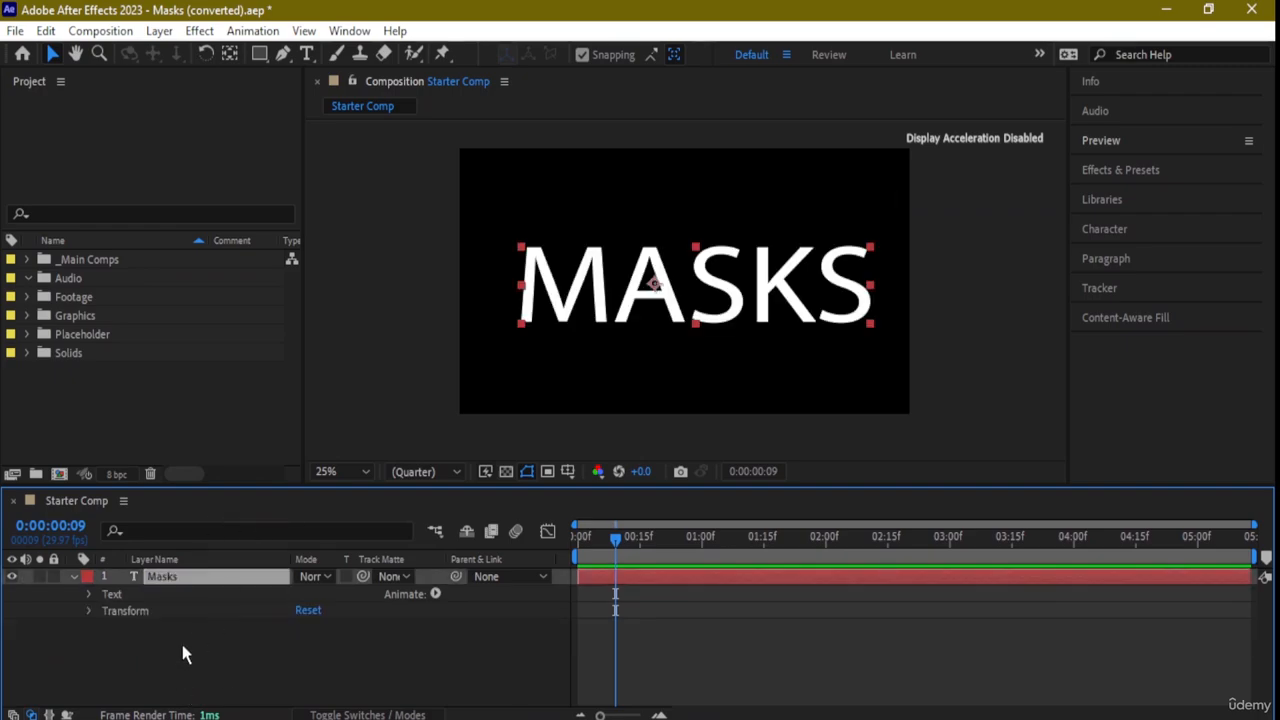
drag(183, 648, 178, 551)
key(Delete)
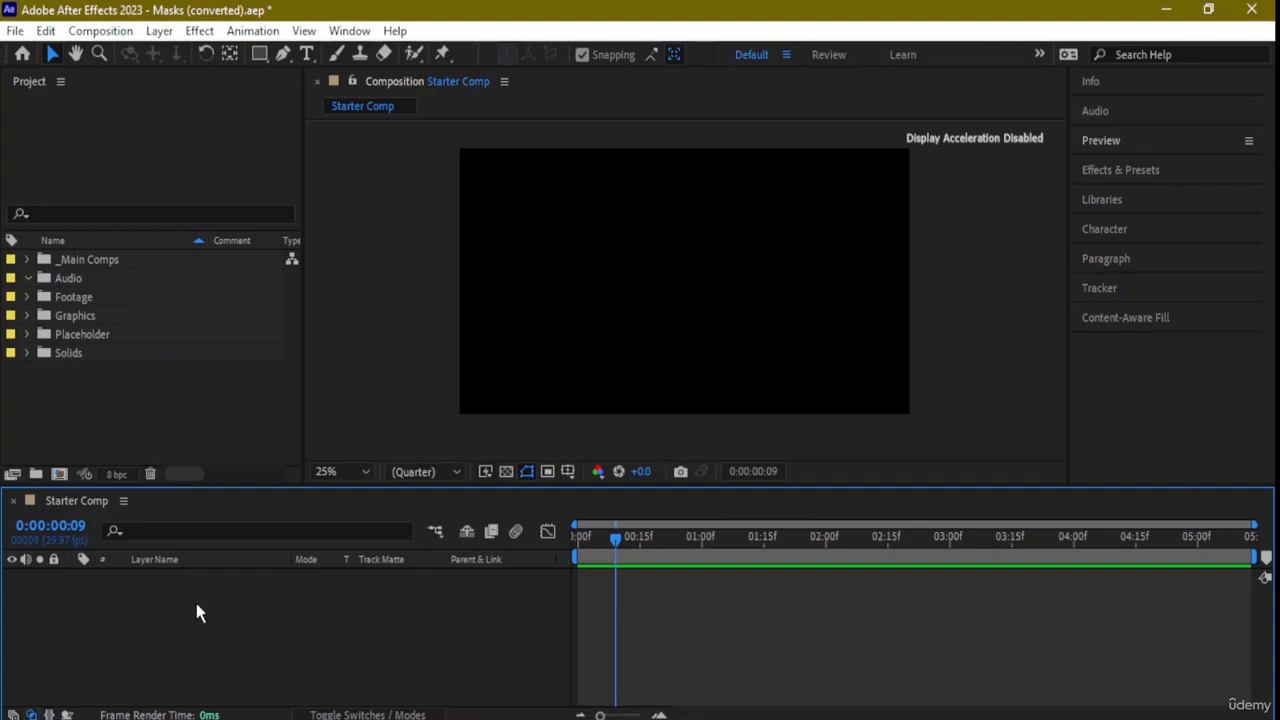
Start a new composition in the _Main Comps folder and name it Solids
click(91, 261)
click(15, 31)
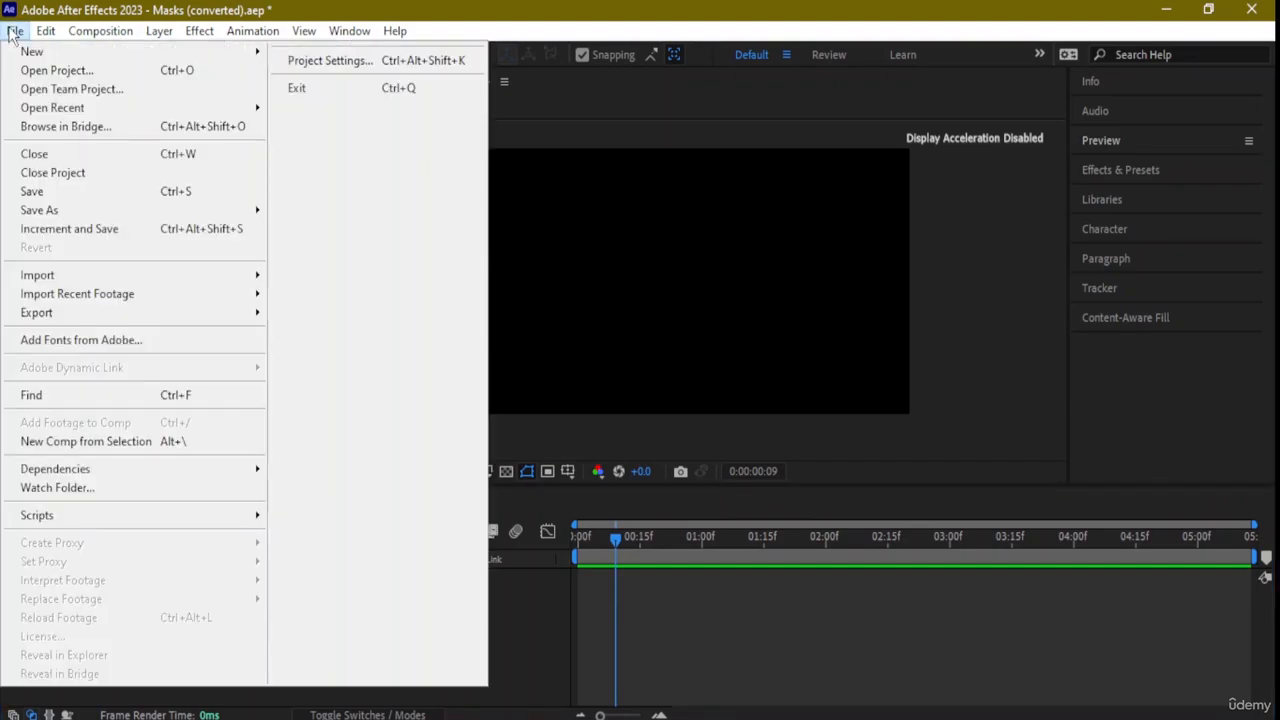
mouse_move(72, 32)
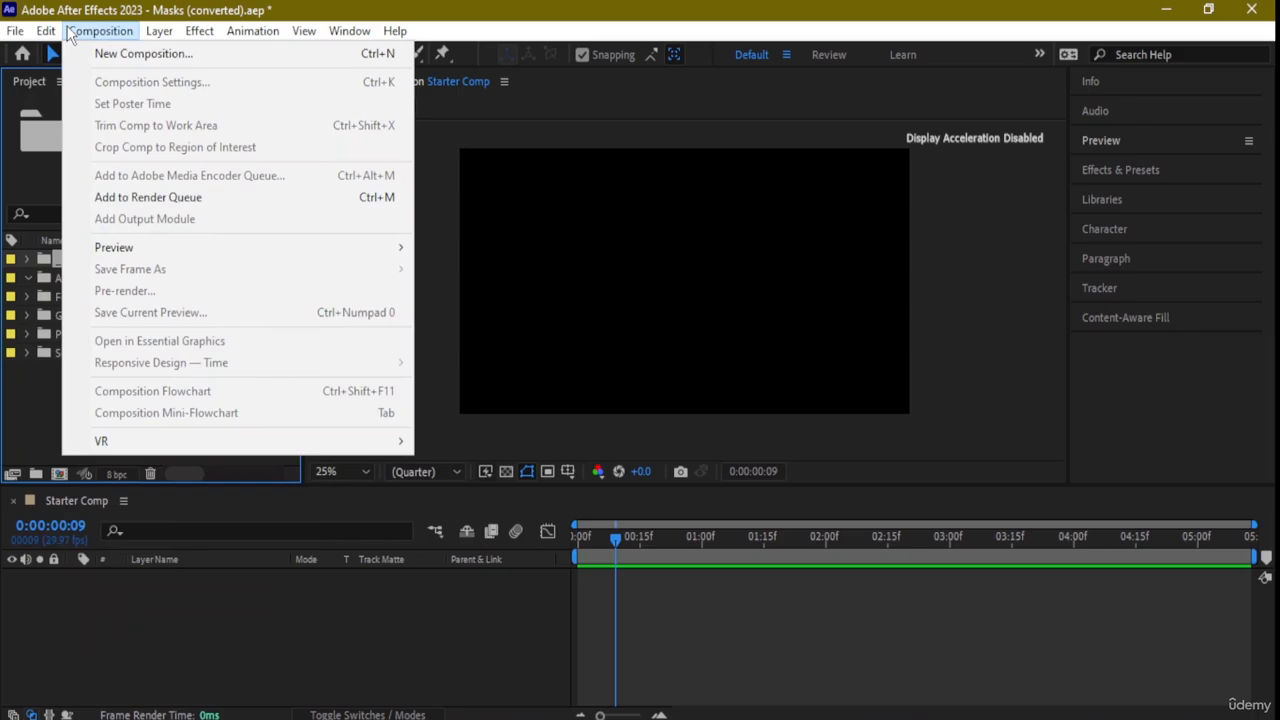
click(139, 54)
click(623, 169)
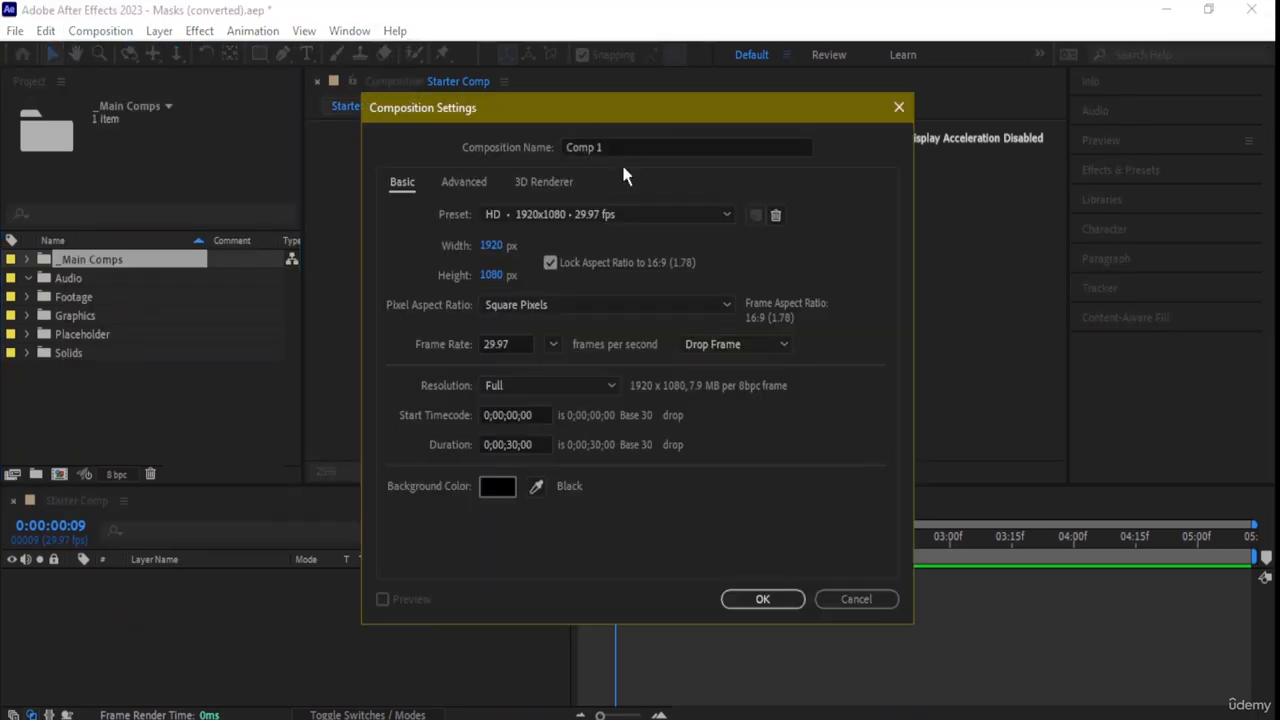
click(670, 142)
key(BackSpace)
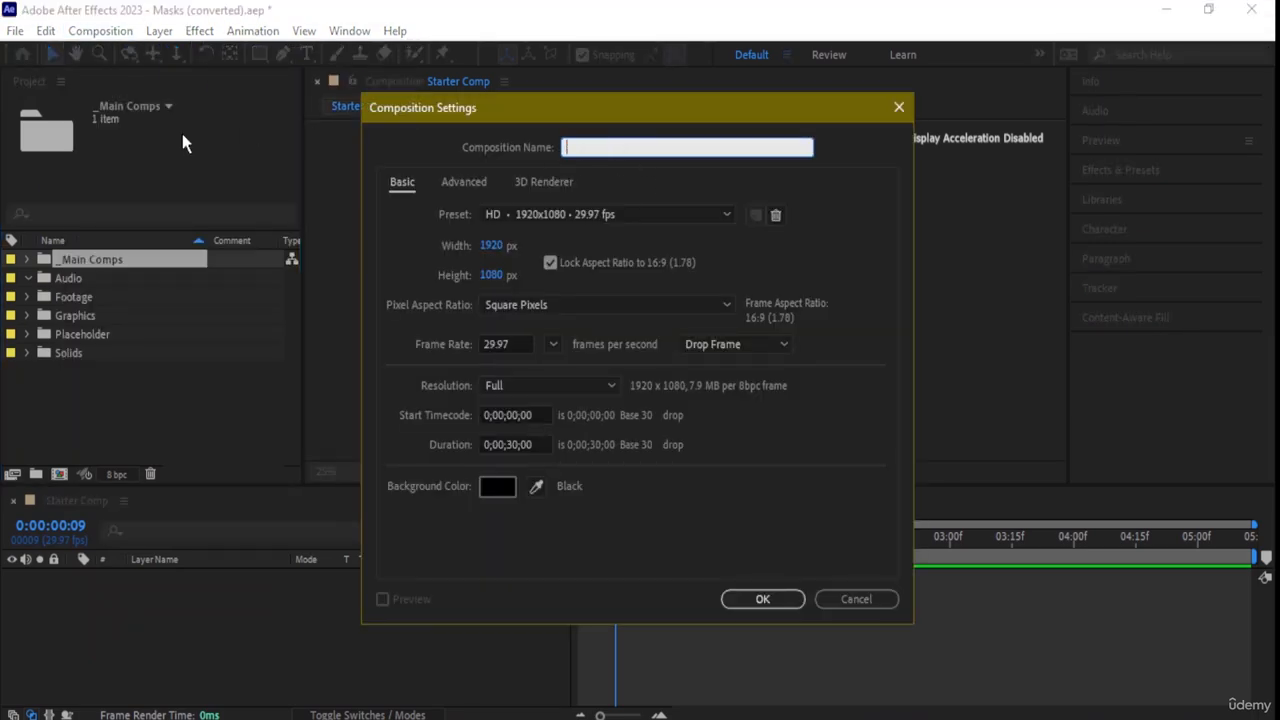
text(Solids)
Choose the HD 1920x1080 29.97 fps preset, change the frame rate to 40 fps, and create the composition
click(726, 213)
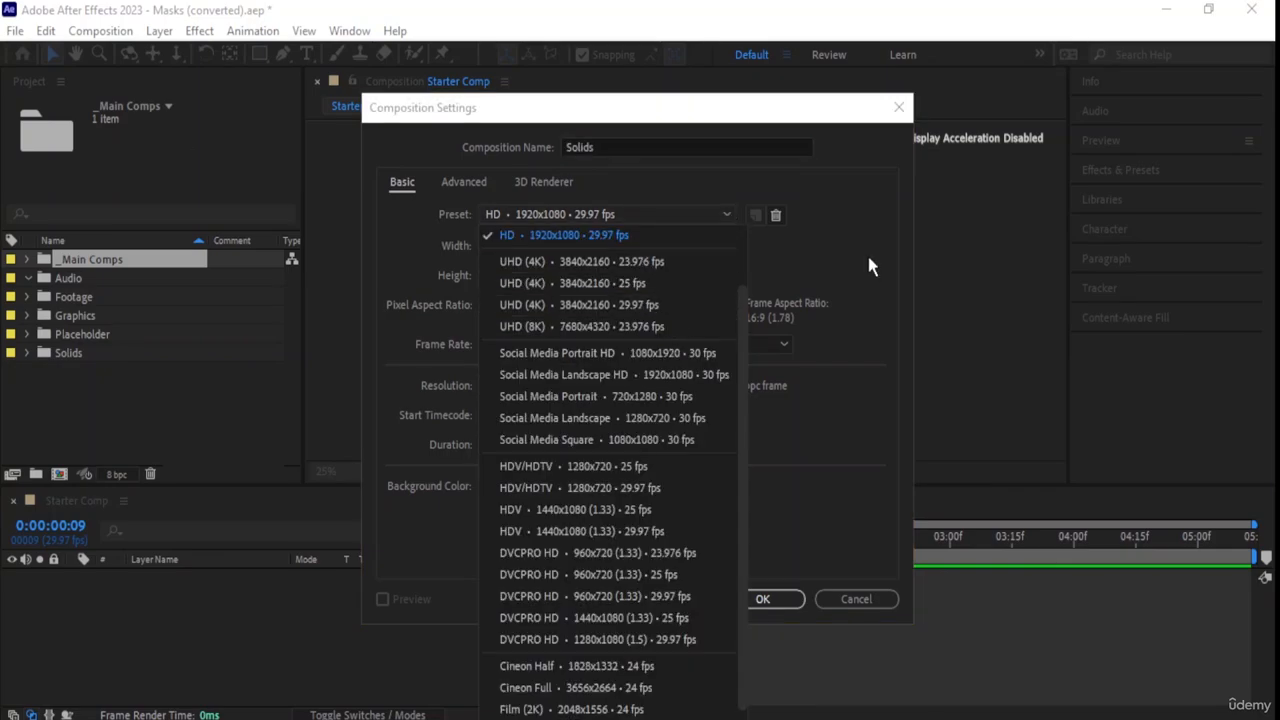
click(590, 238)
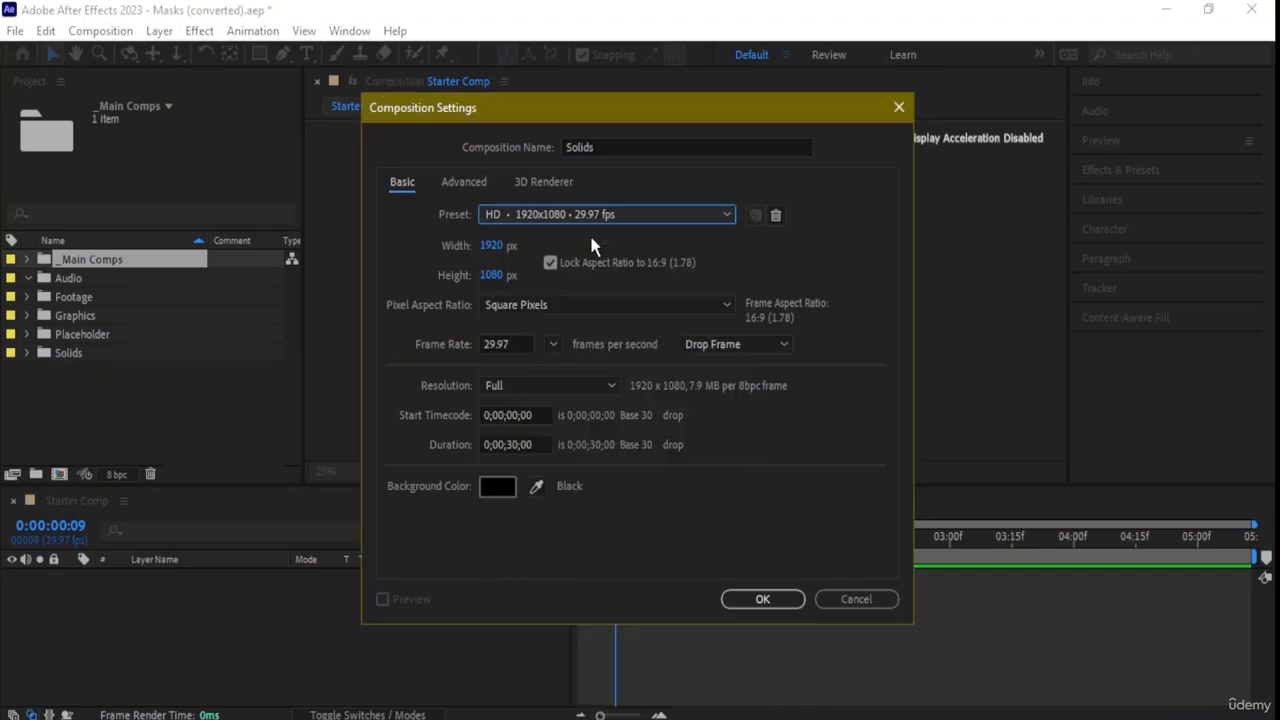
click(500, 343)
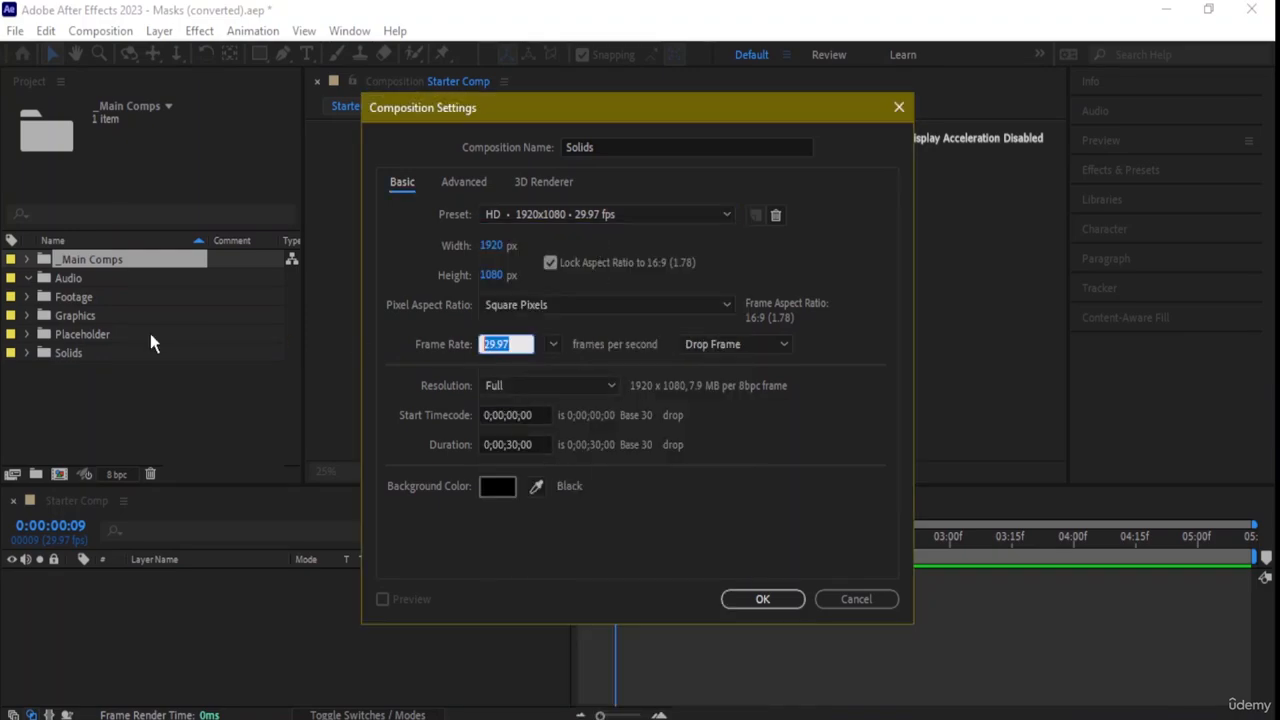
key(BackSpace)
click(754, 341)
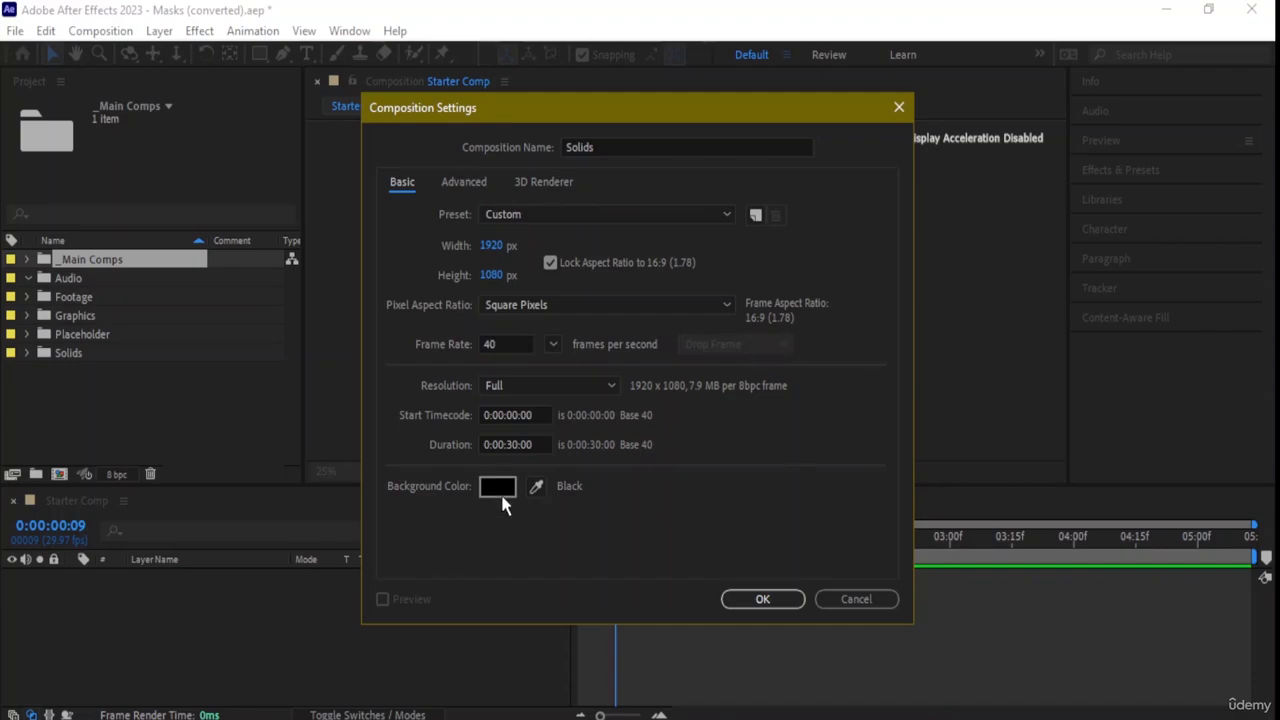
click(764, 598)
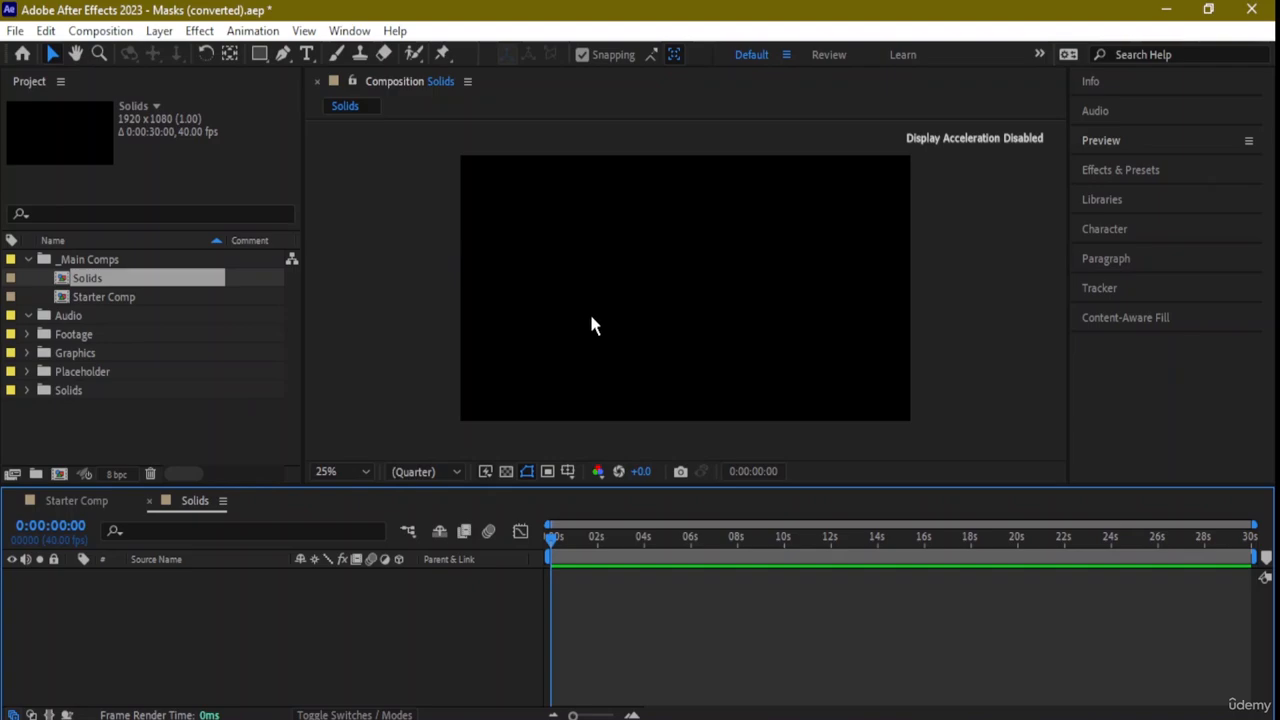
scroll(600, 312, up, 1)
scroll(690, 305, down, 1)
key(h)
mouse_move(729, 300)
mouse_down()
mouse_move(626, 331)
mouse_move(697, 263)
mouse_move(734, 309)
mouse_move(716, 300)
mouse_move(726, 297)
mouse_up()
key(v)
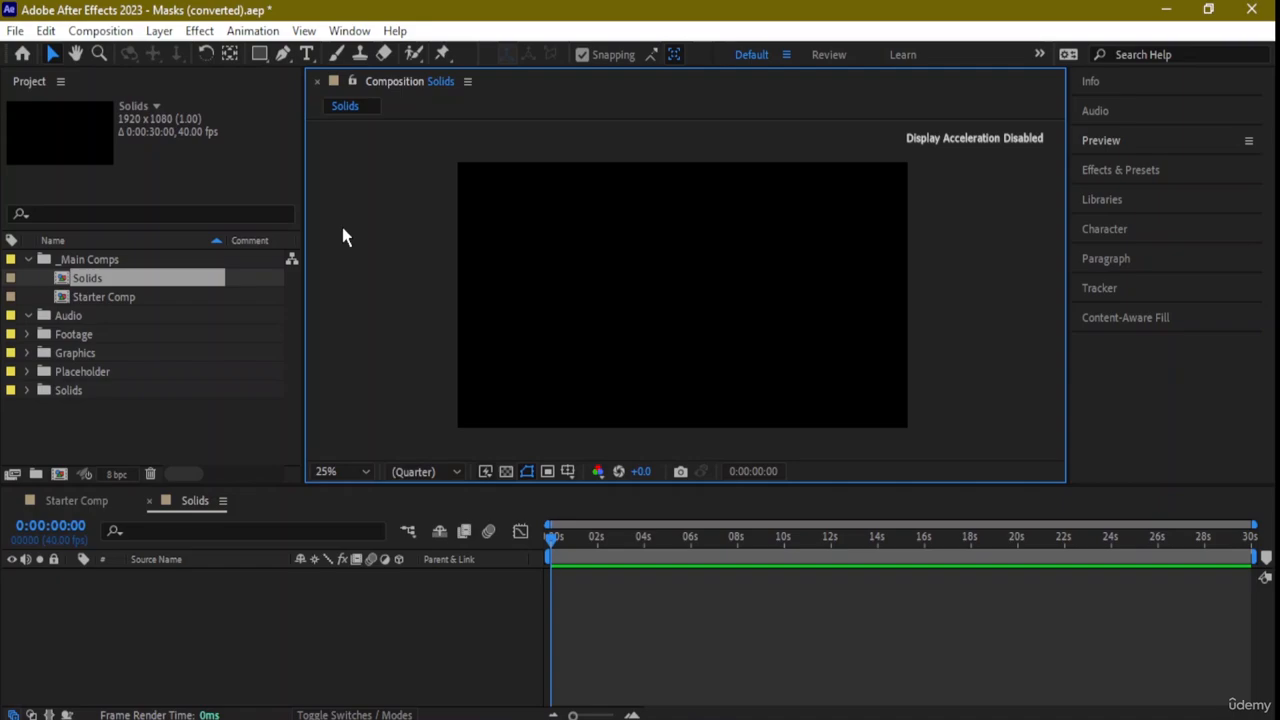
key(ctrl+y)
Activate the Pen tool and set the shape fill color to a medium blue
click(284, 55)
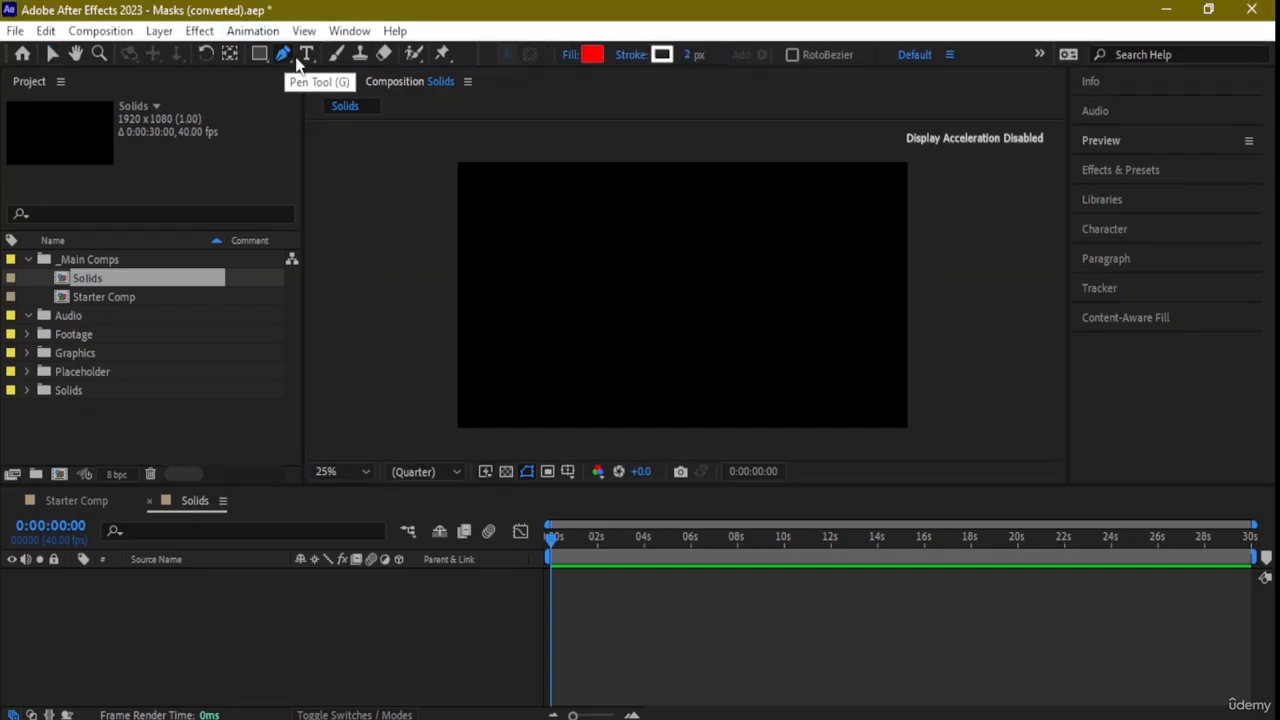
click(592, 54)
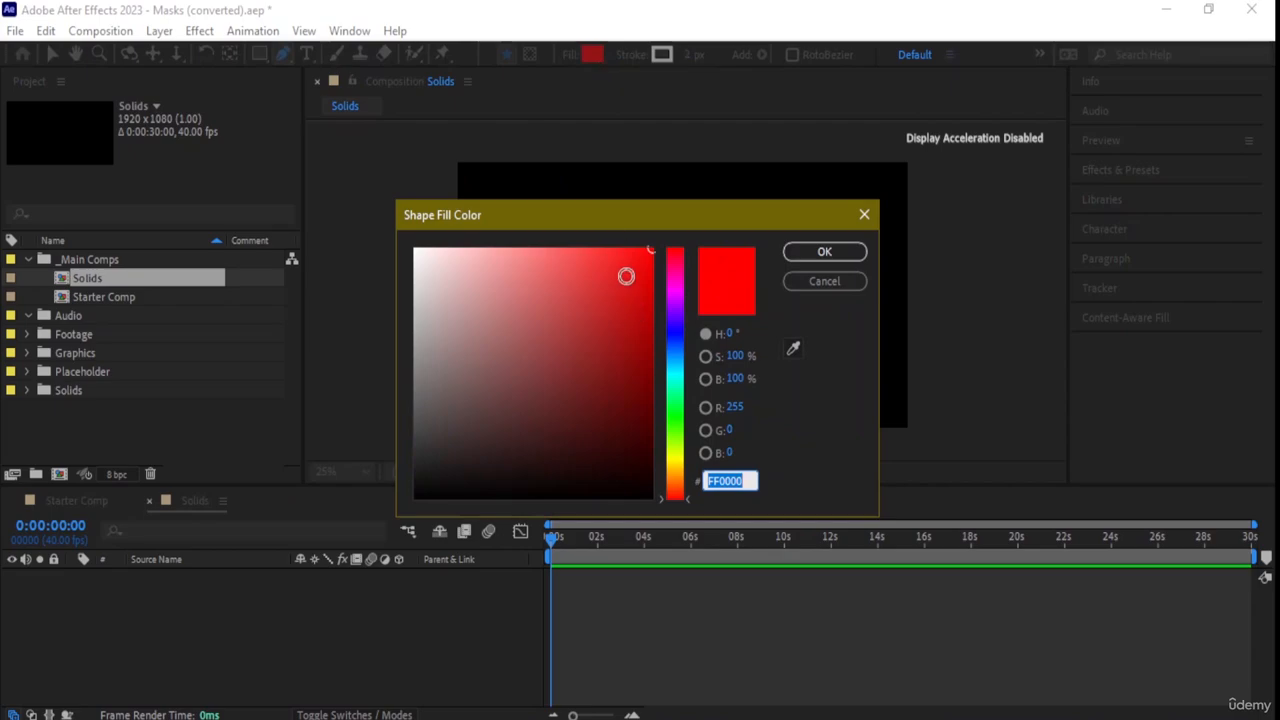
click(714, 276)
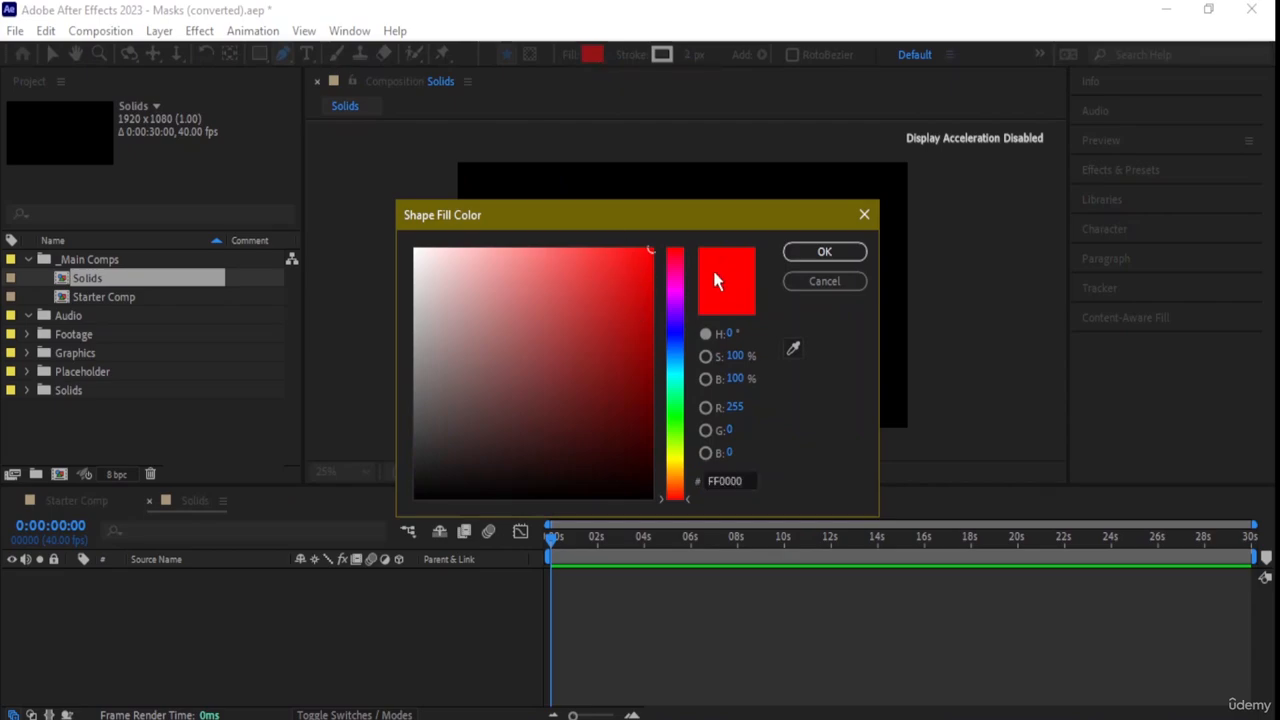
click(671, 337)
click(566, 310)
click(855, 252)
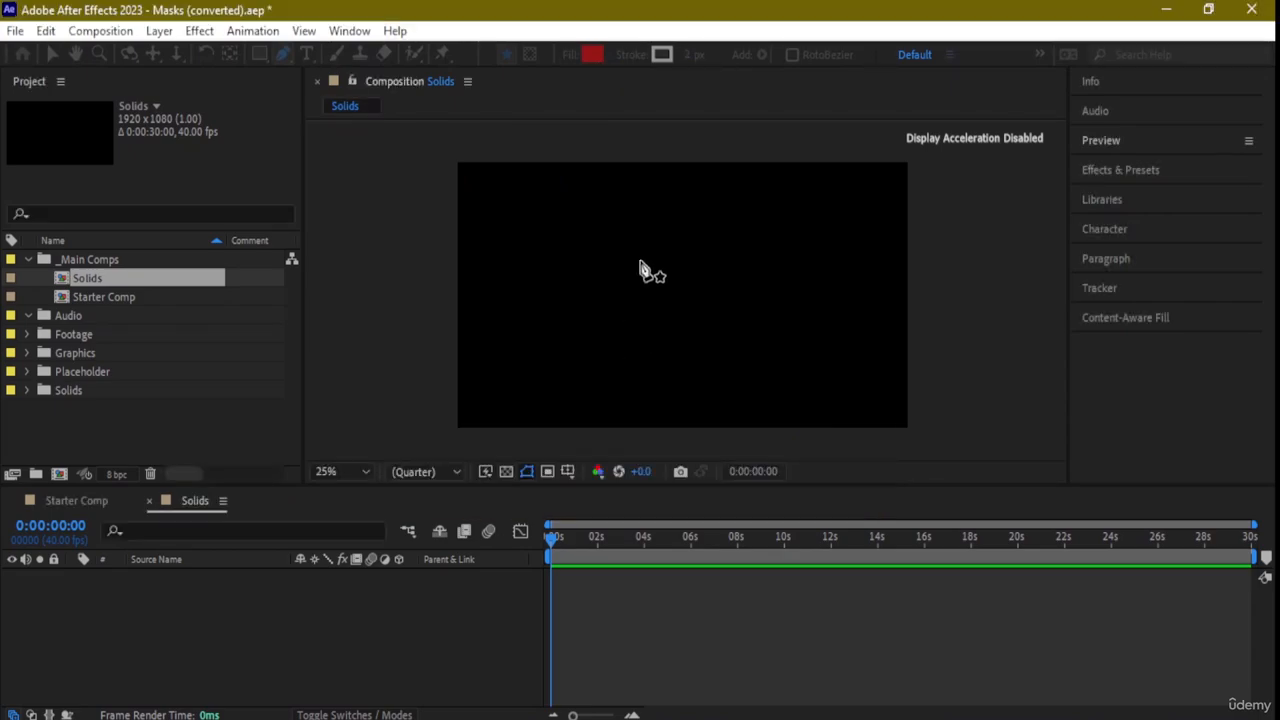
Draw three small overlapping triangles in the upper-left part of the canvas: a flat wedge, a tall upright one and a thin downward-pointing one
click(560, 200)
click(627, 205)
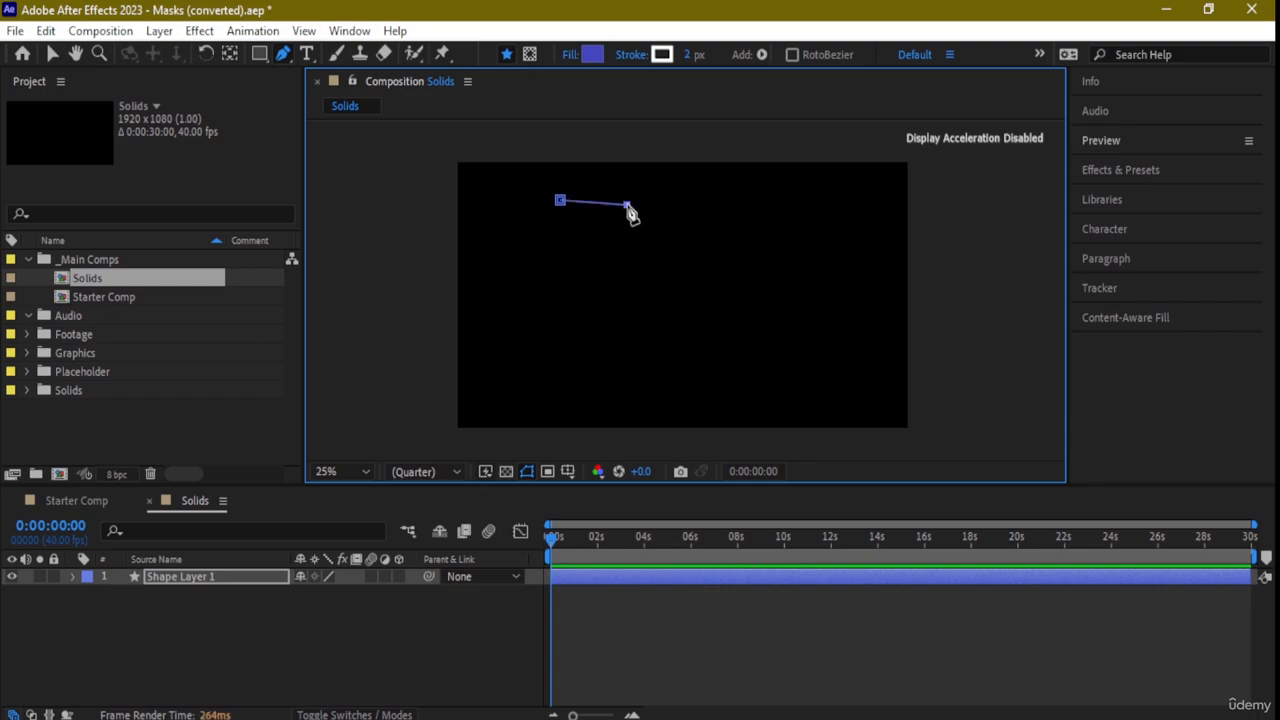
click(554, 230)
click(560, 200)
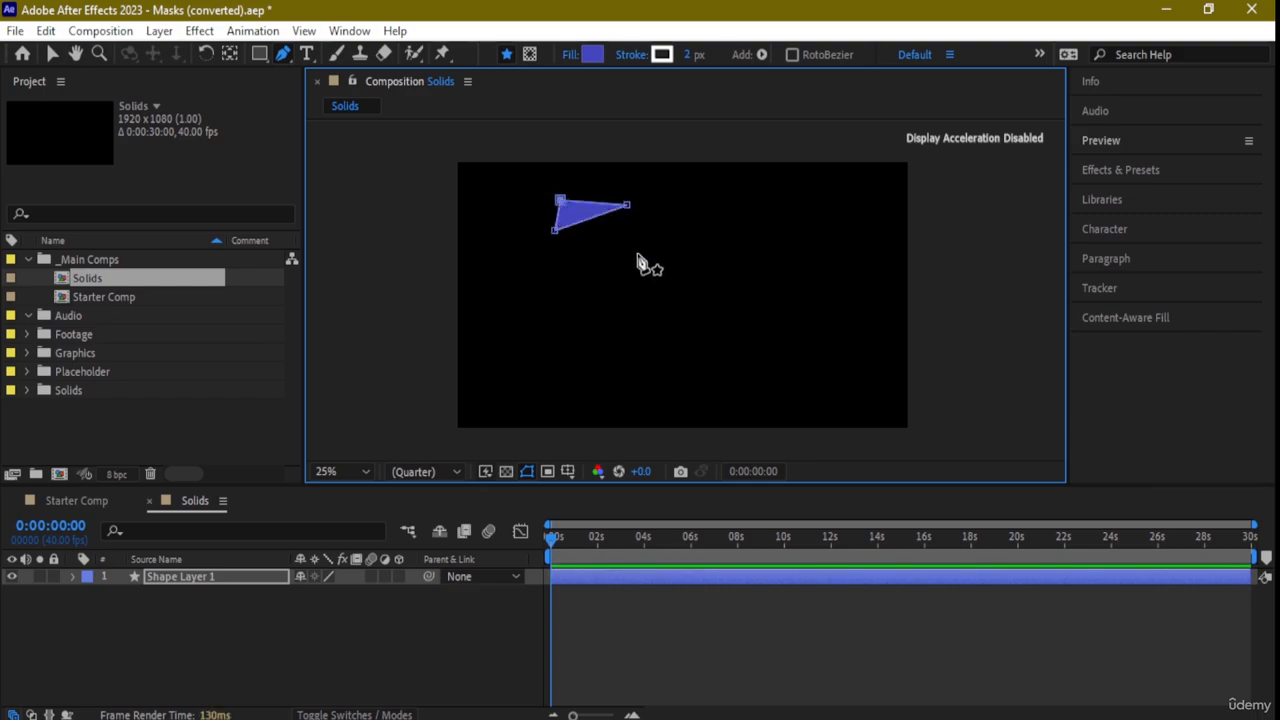
click(594, 277)
click(612, 191)
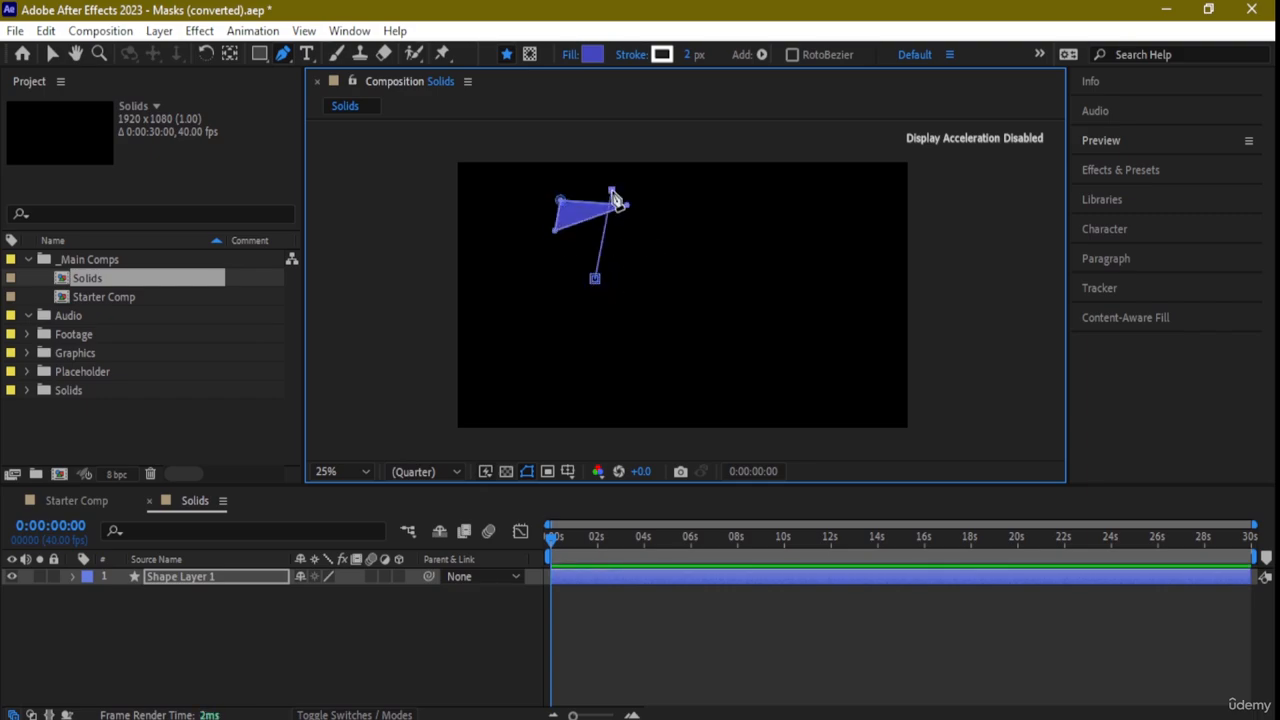
click(640, 283)
click(594, 277)
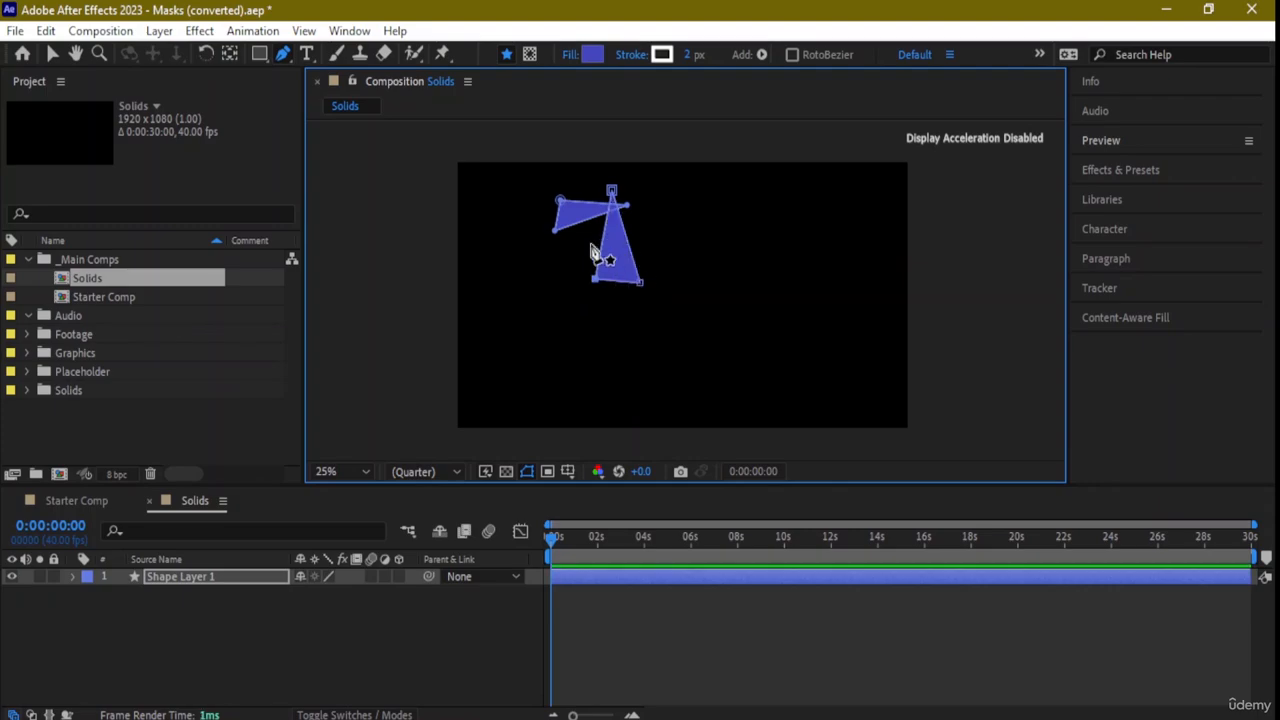
click(583, 188)
click(600, 187)
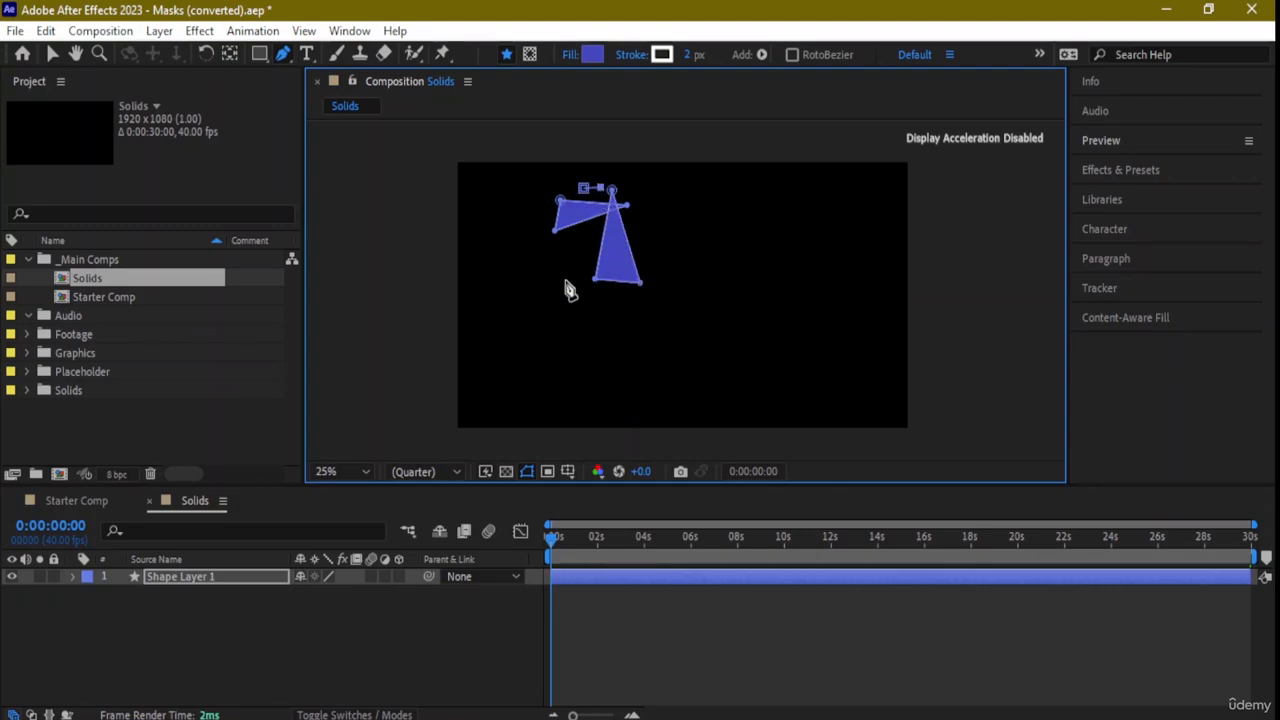
click(573, 282)
click(583, 188)
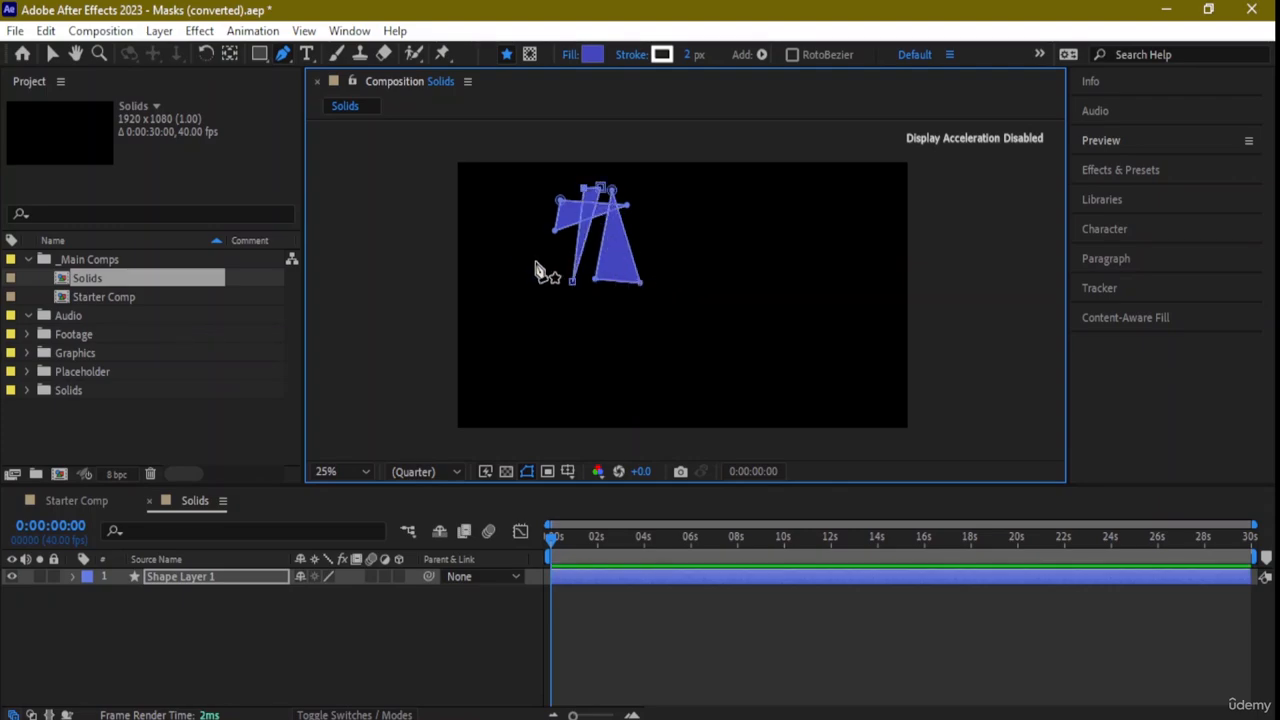
Draw a large closed triangle below the small ones, from the canvas's lower left to its upper right half
click(507, 248)
click(507, 378)
click(741, 220)
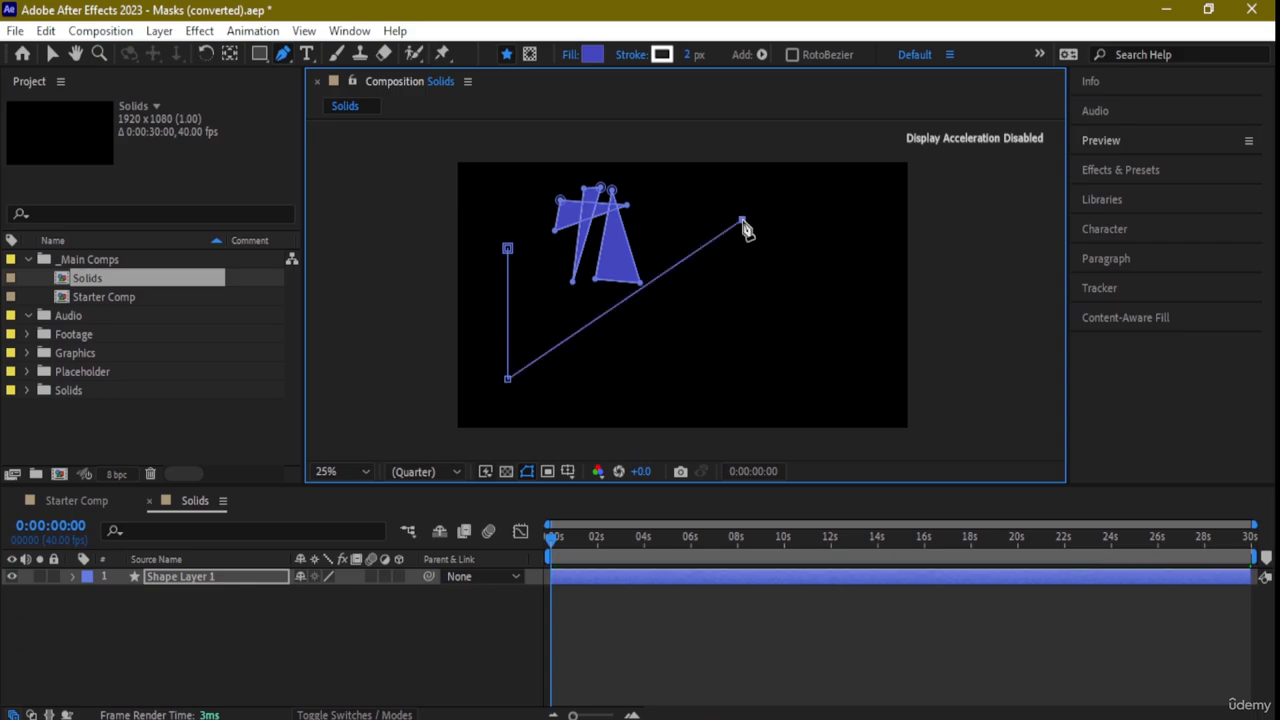
click(507, 248)
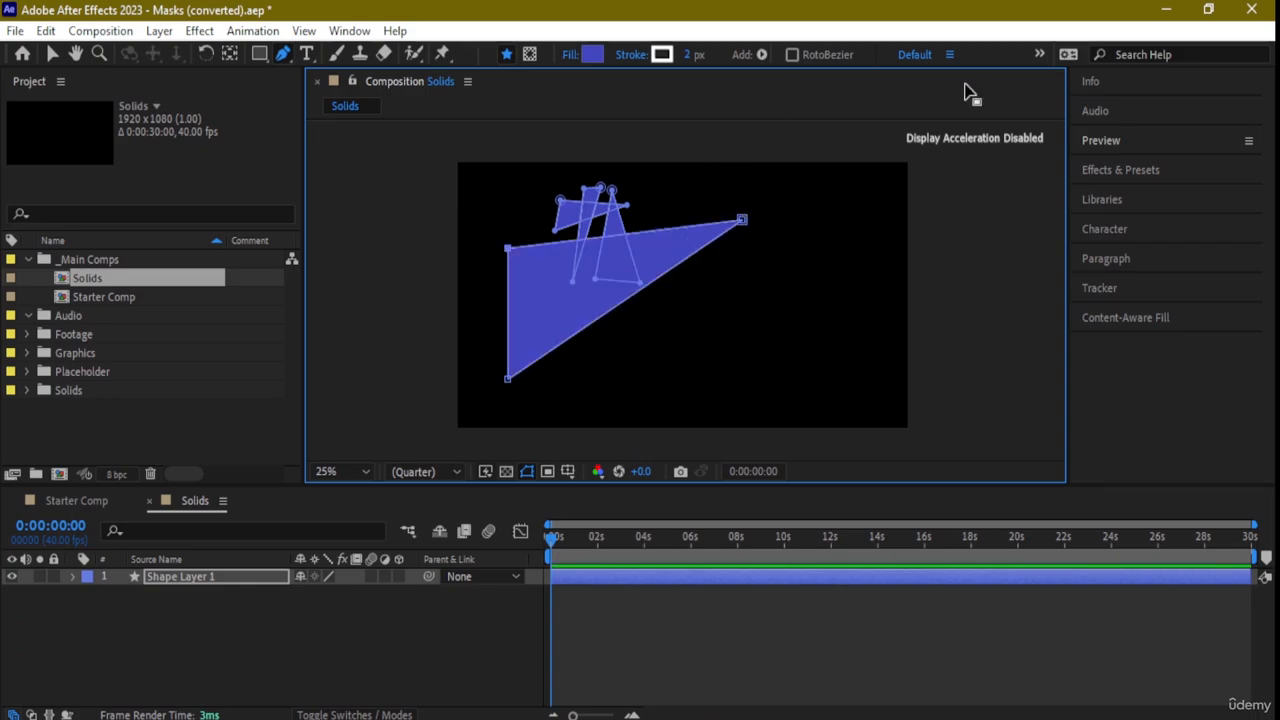
Move the whole shape layer with the Selection tool to the right and slightly down, and deselect it
click(52, 54)
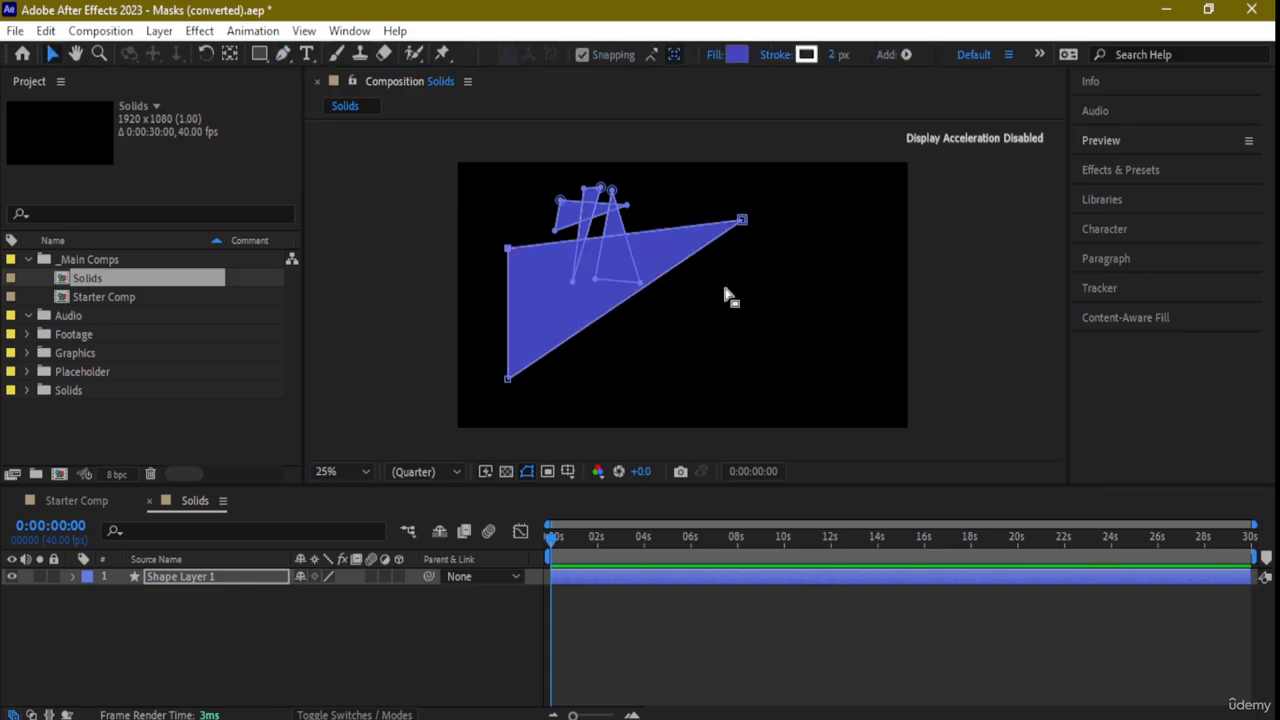
click(643, 268)
drag(610, 219, 675, 232)
click(815, 262)
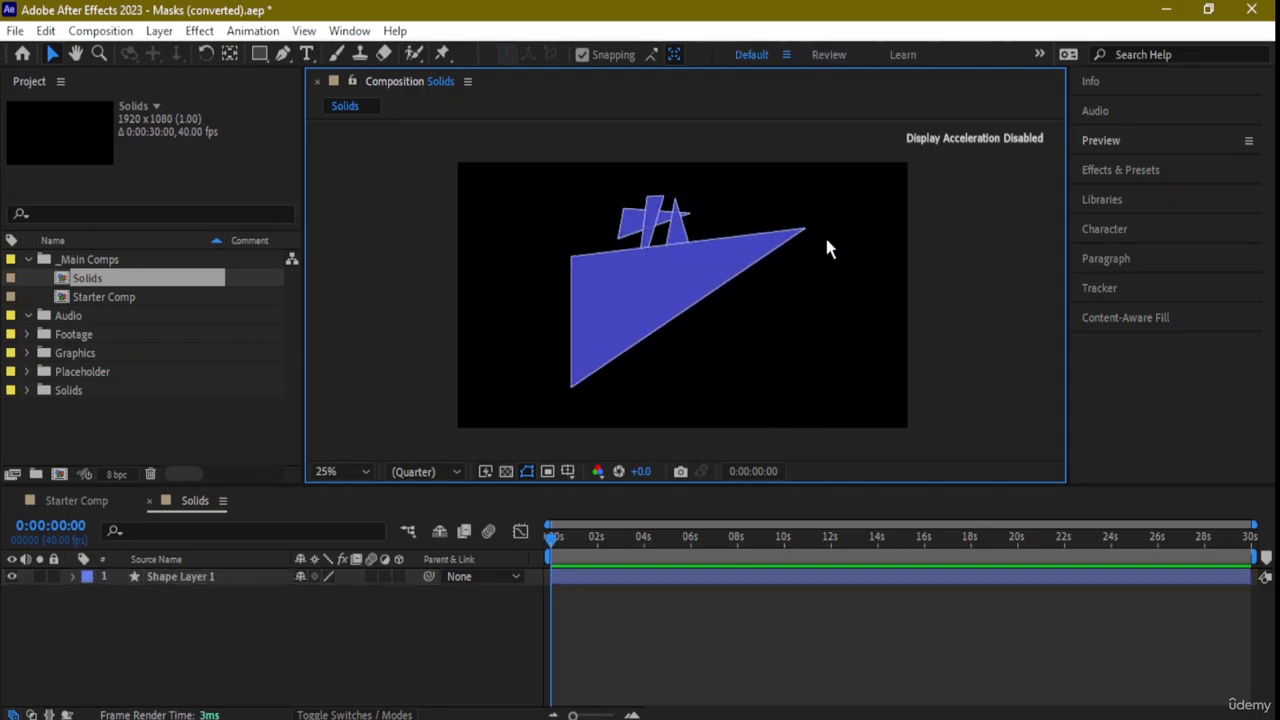
Examine Shape Layer 1's properties: its shape groups, the components of Shape 4, the attributes that can be added, and the Transform values
click(735, 228)
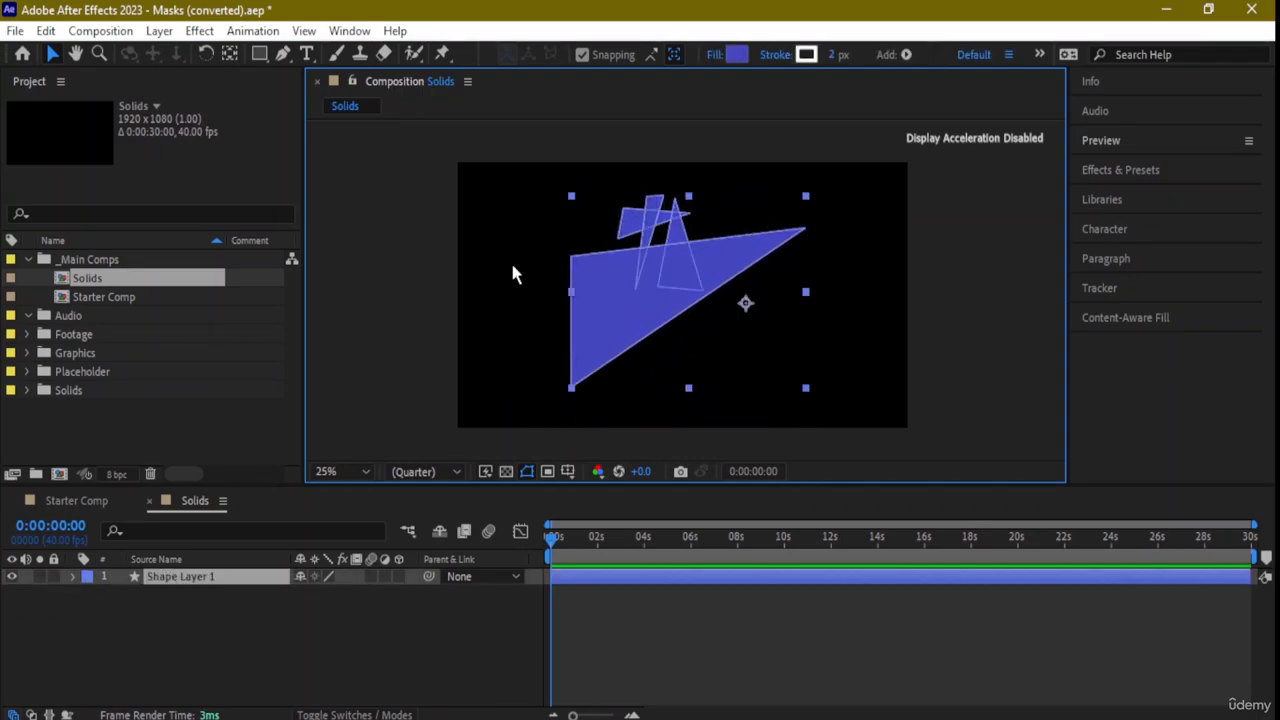
click(72, 580)
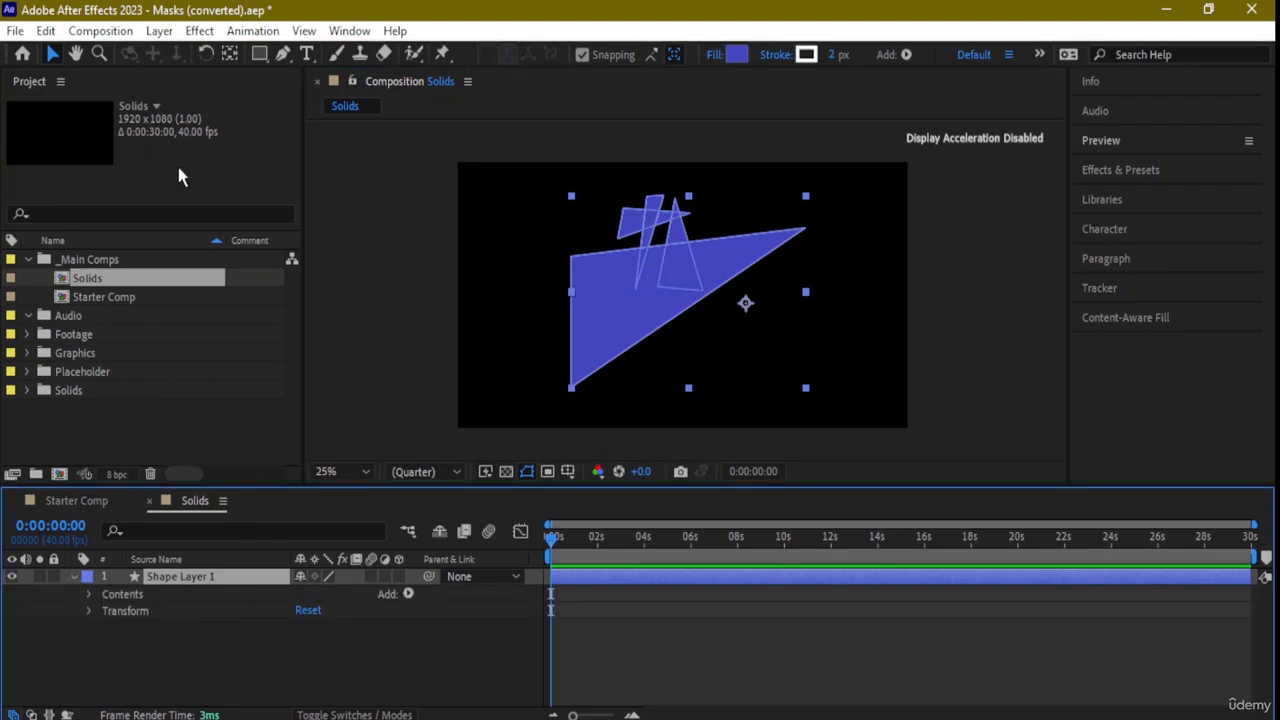
click(643, 275)
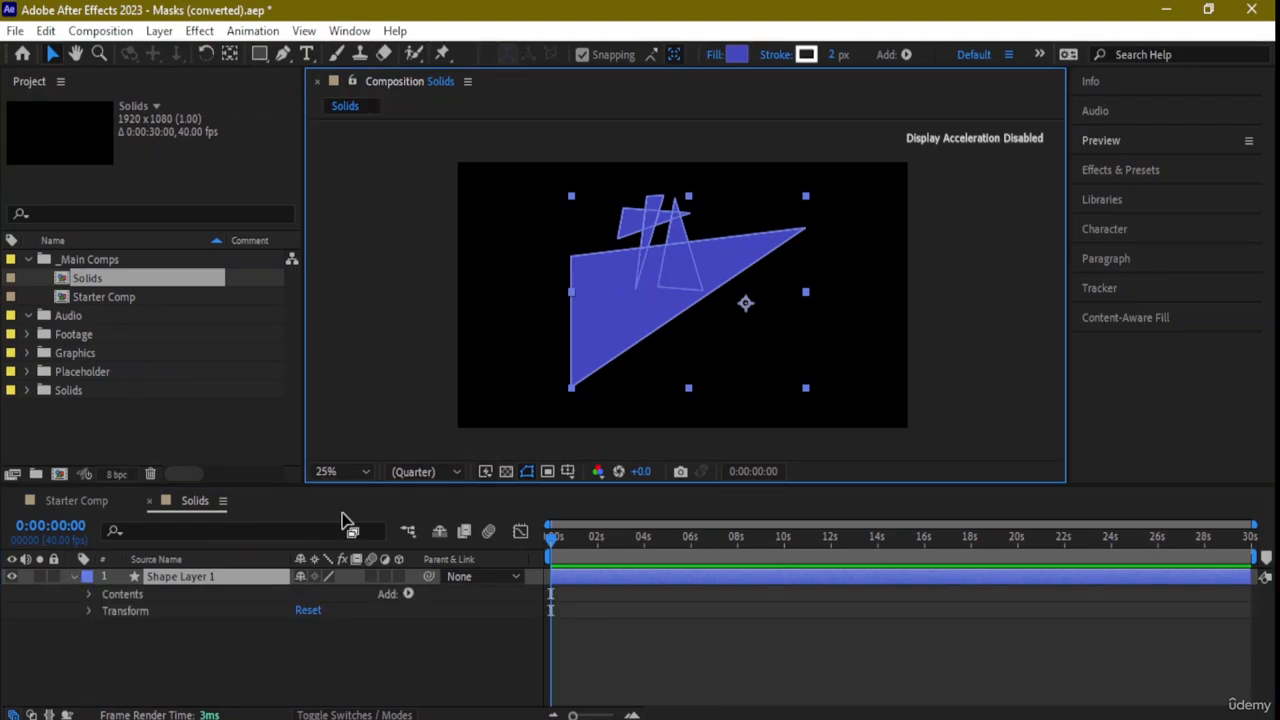
click(90, 596)
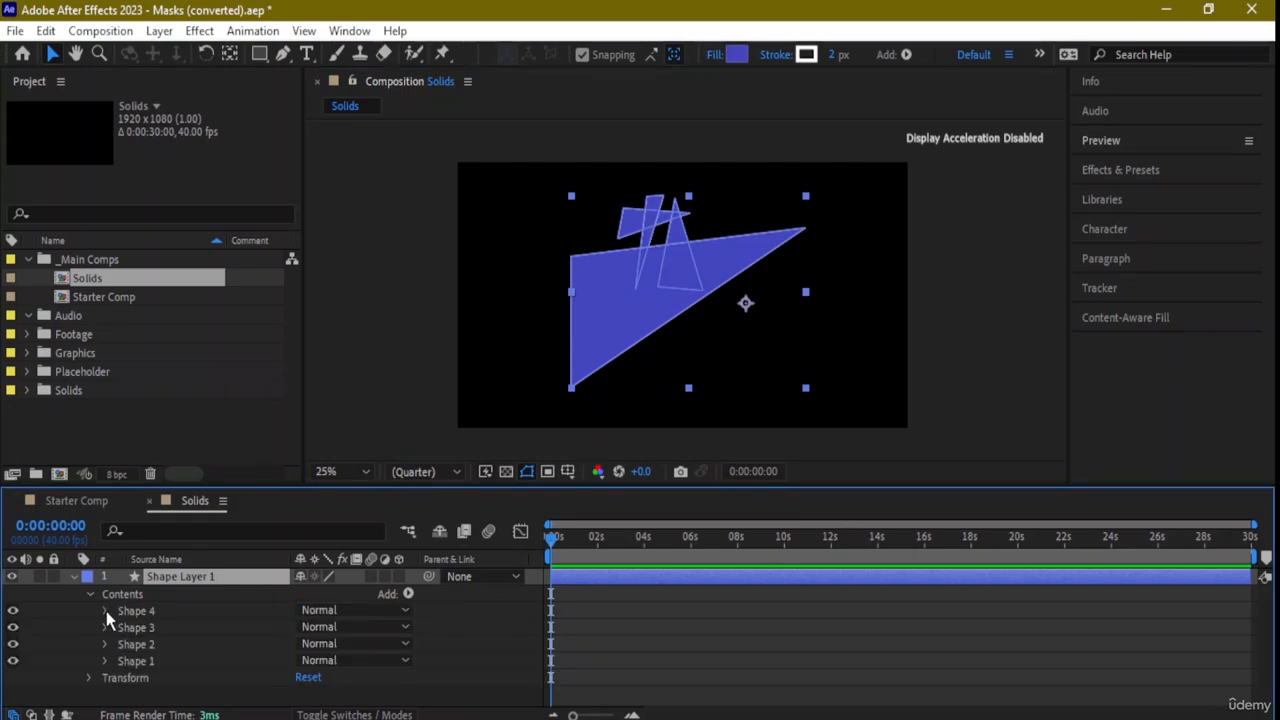
click(106, 611)
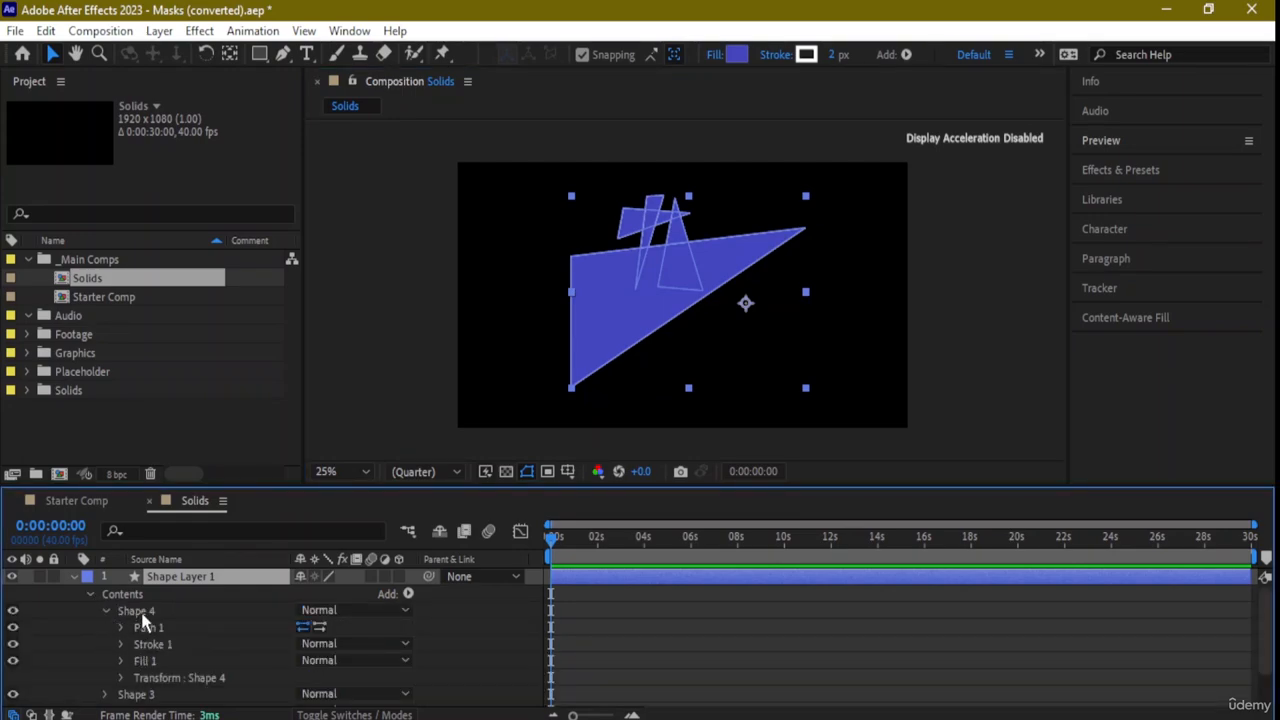
click(408, 594)
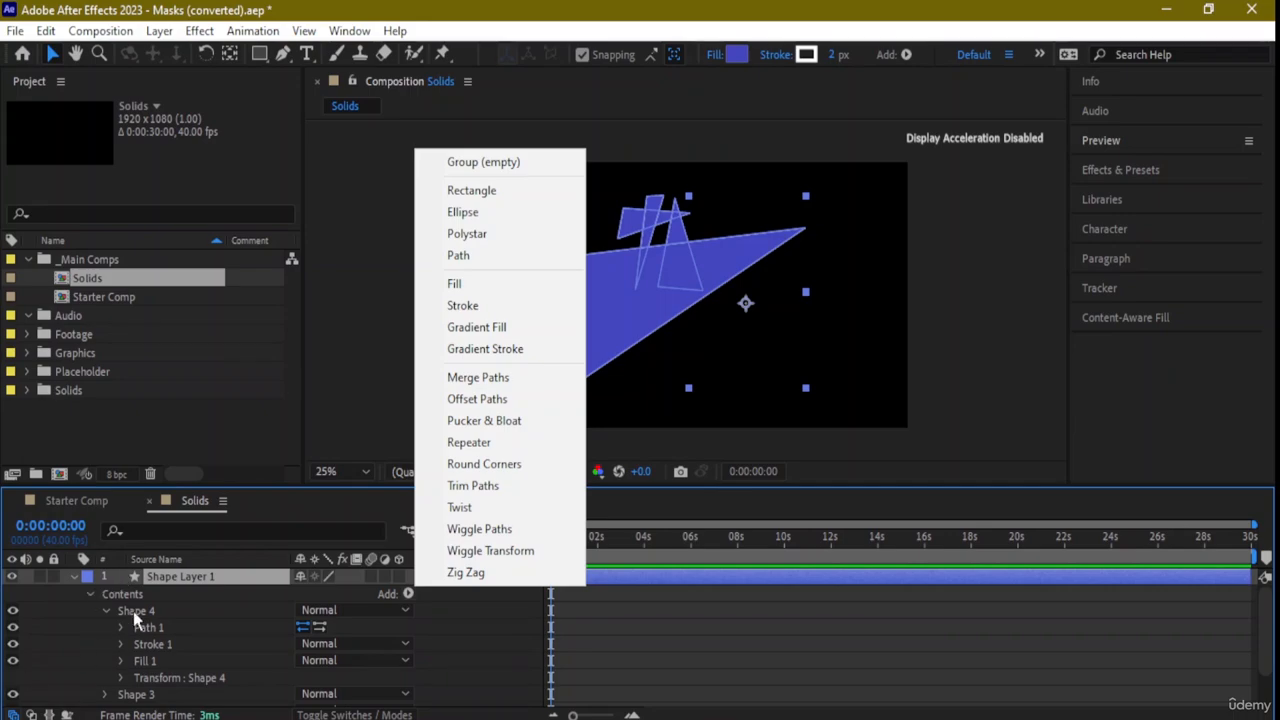
click(71, 572)
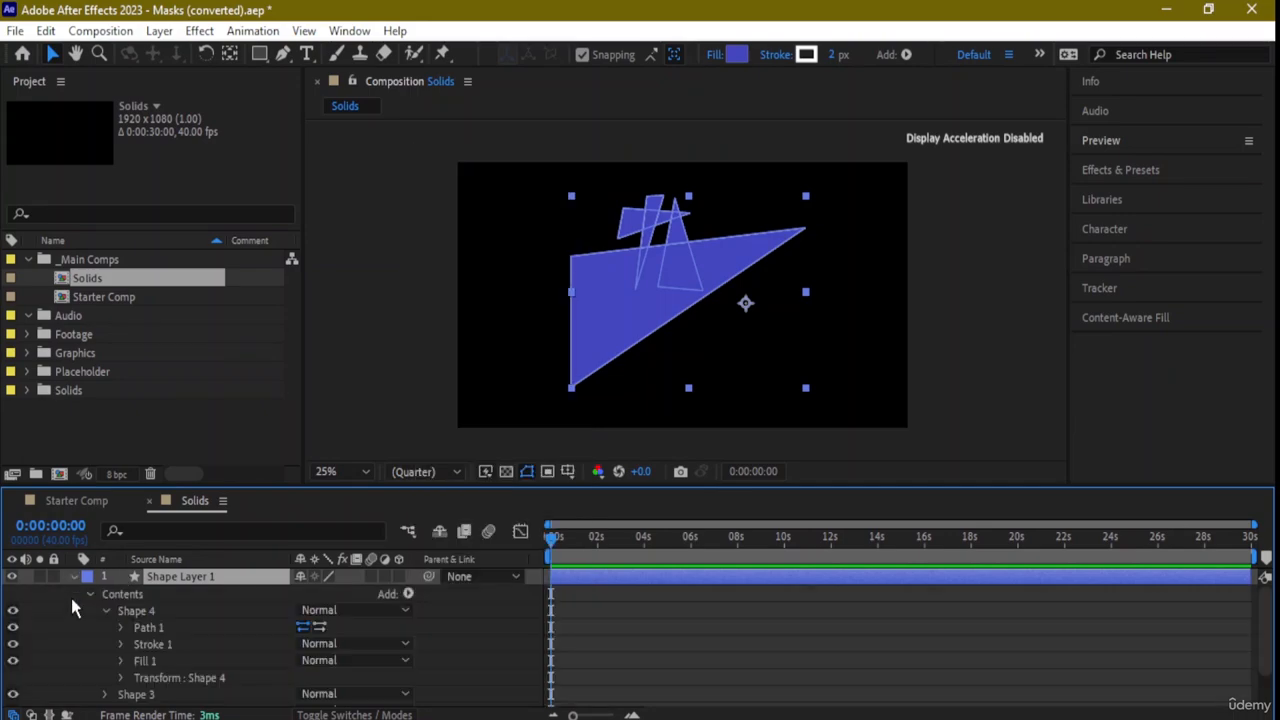
click(90, 594)
click(88, 611)
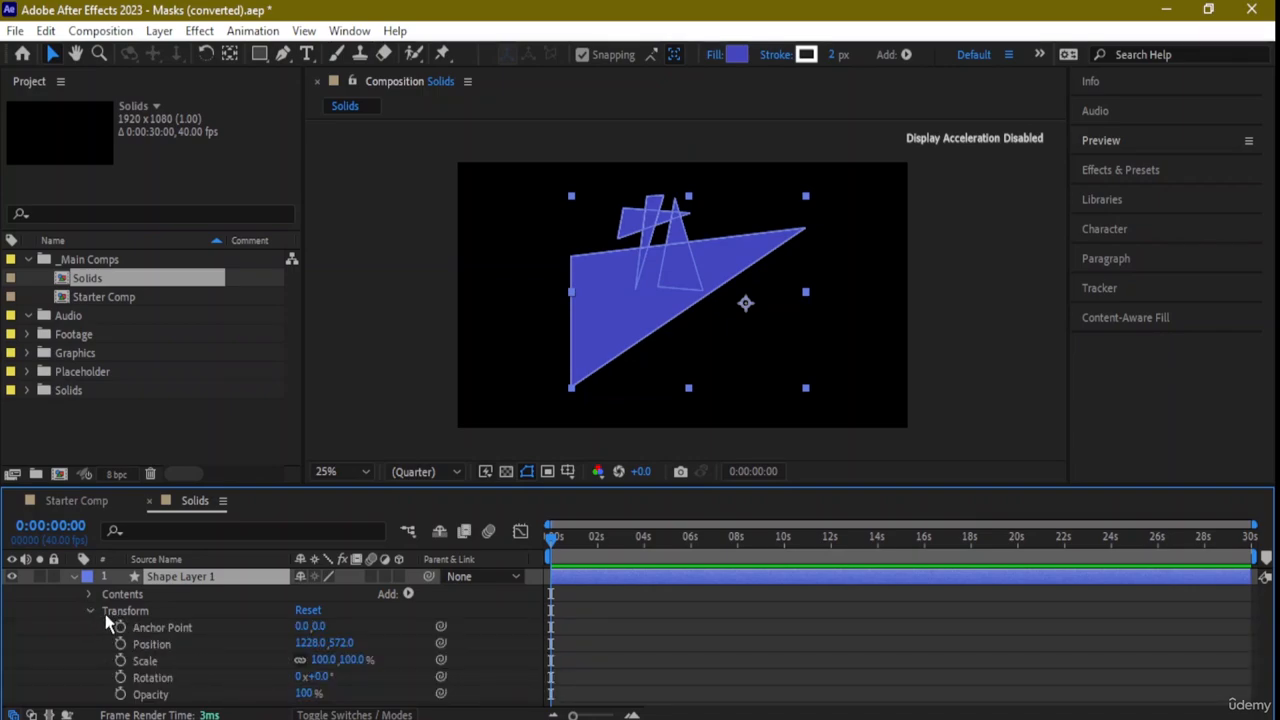
click(90, 611)
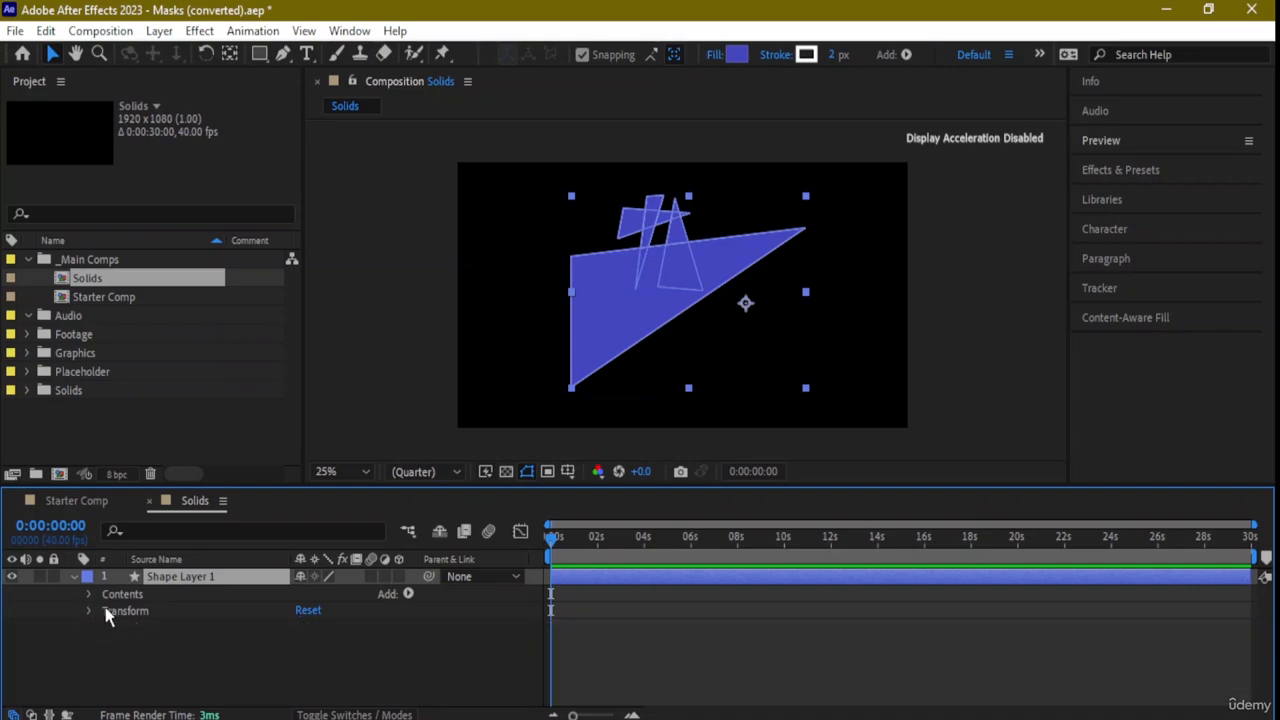
Expand Shape Layer 1's contents and set the blending mode of Shape 1 to Multiply
click(88, 594)
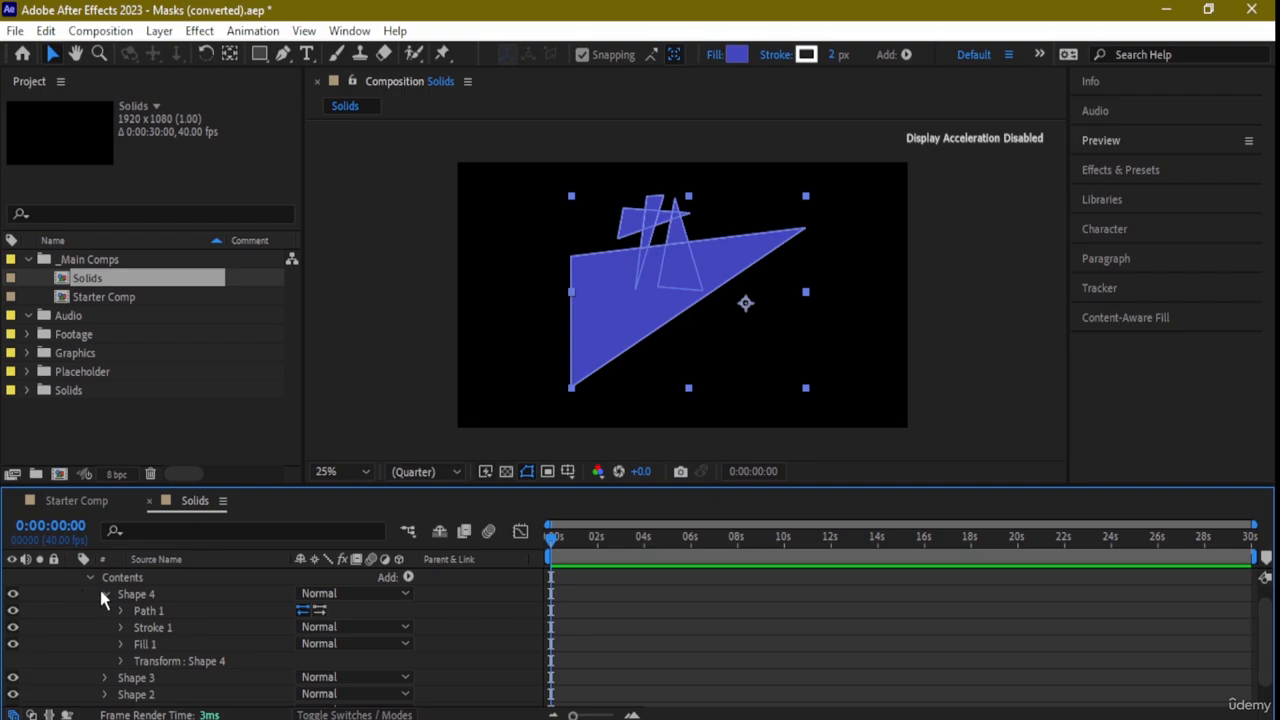
scroll(197, 622, down, 2)
click(401, 681)
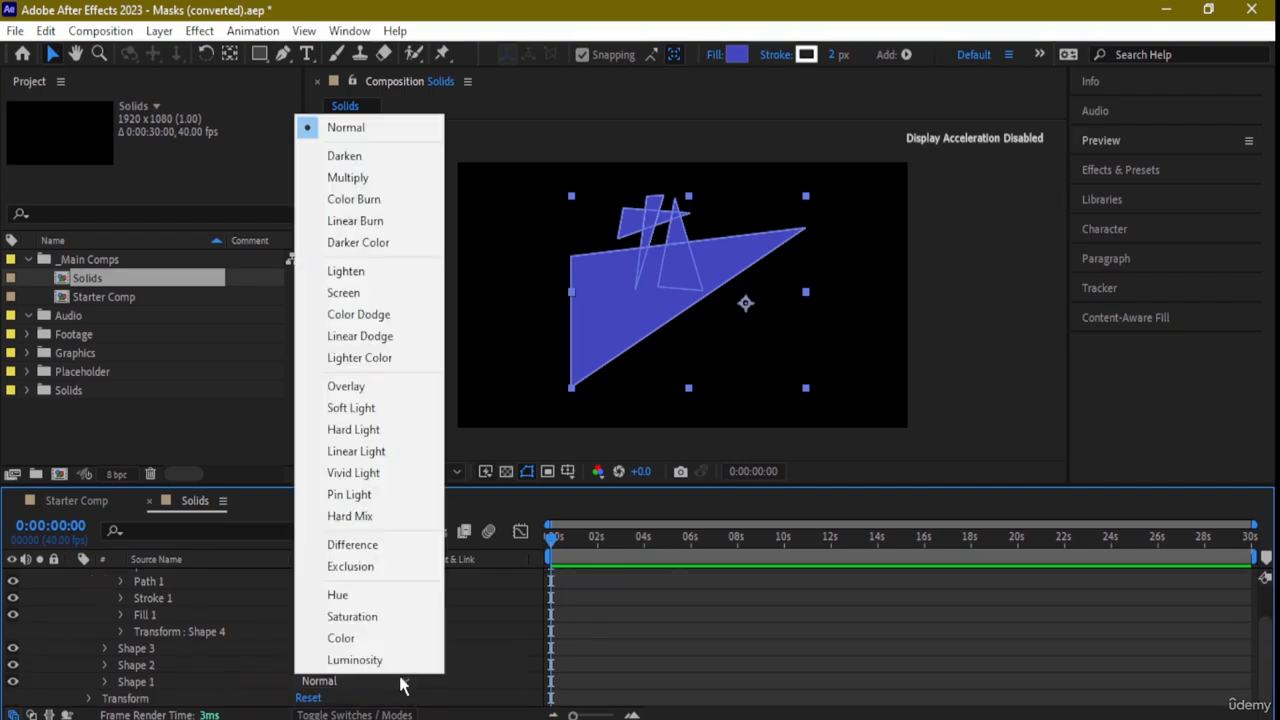
click(384, 177)
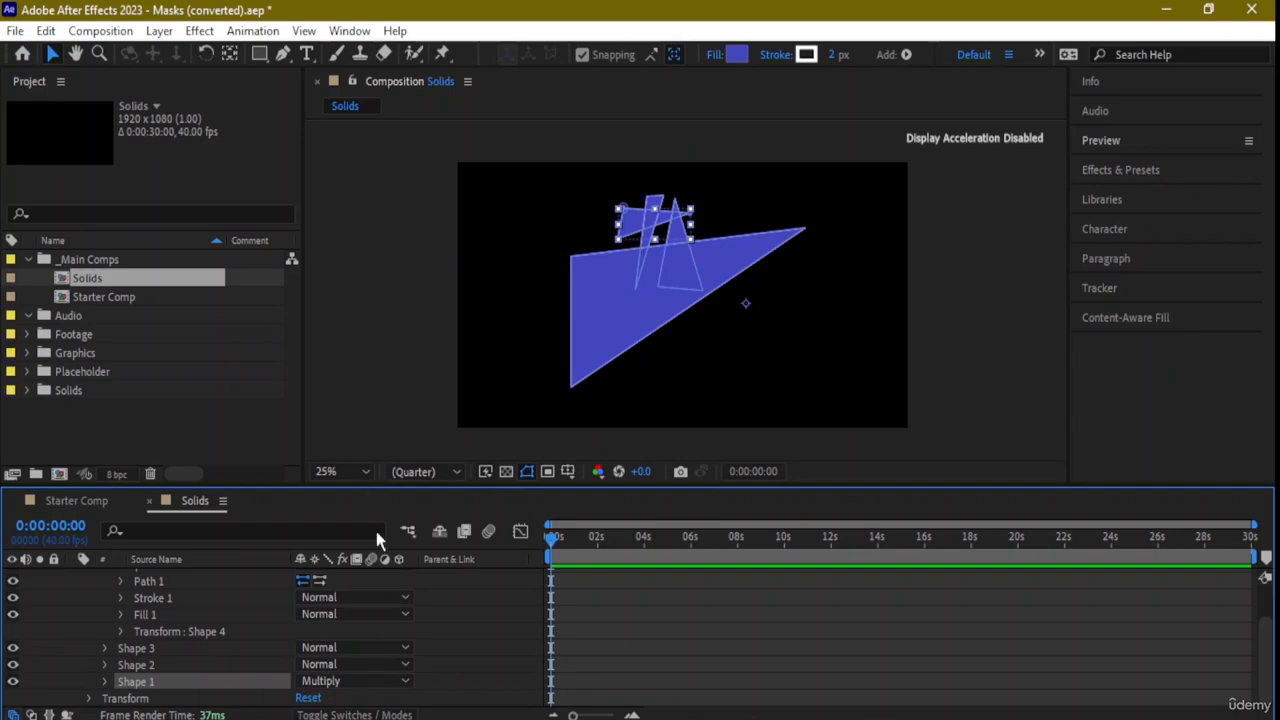
Expand the properties of Shape 2 and Shape 3, and enlarge the timeline area to show more rows
click(147, 665)
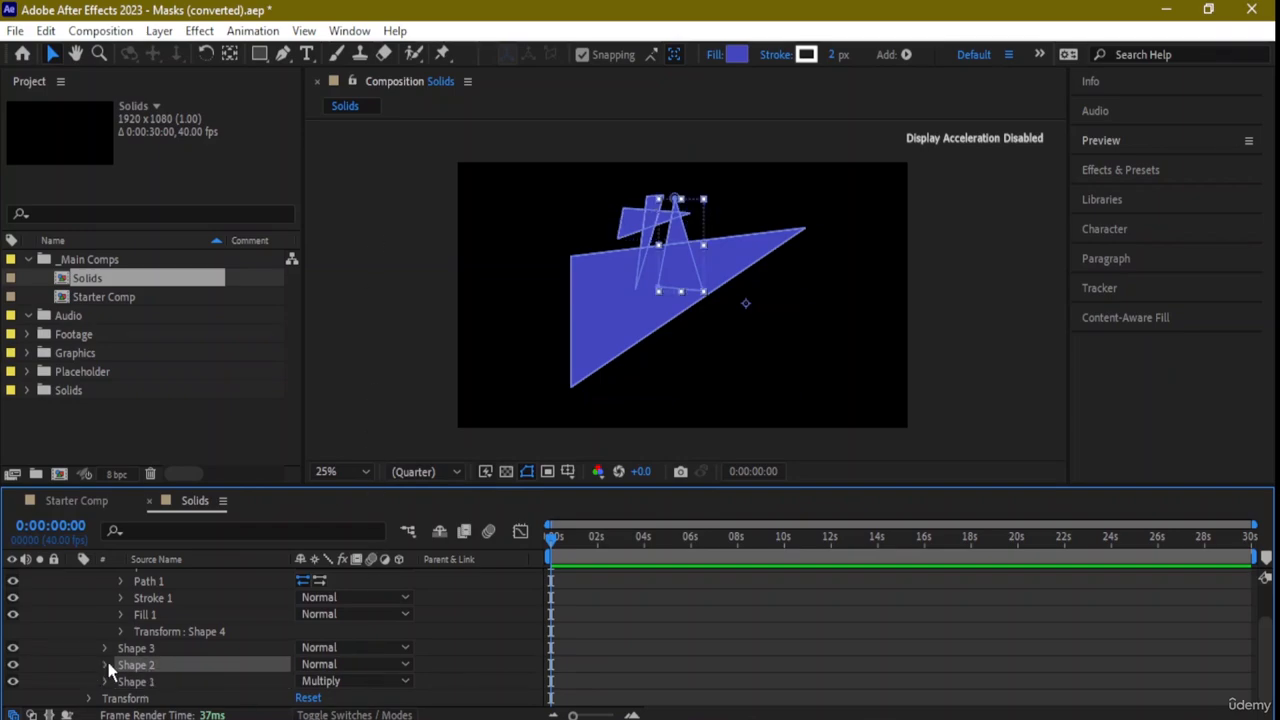
click(105, 665)
click(107, 616)
scroll(153, 649, down, 2)
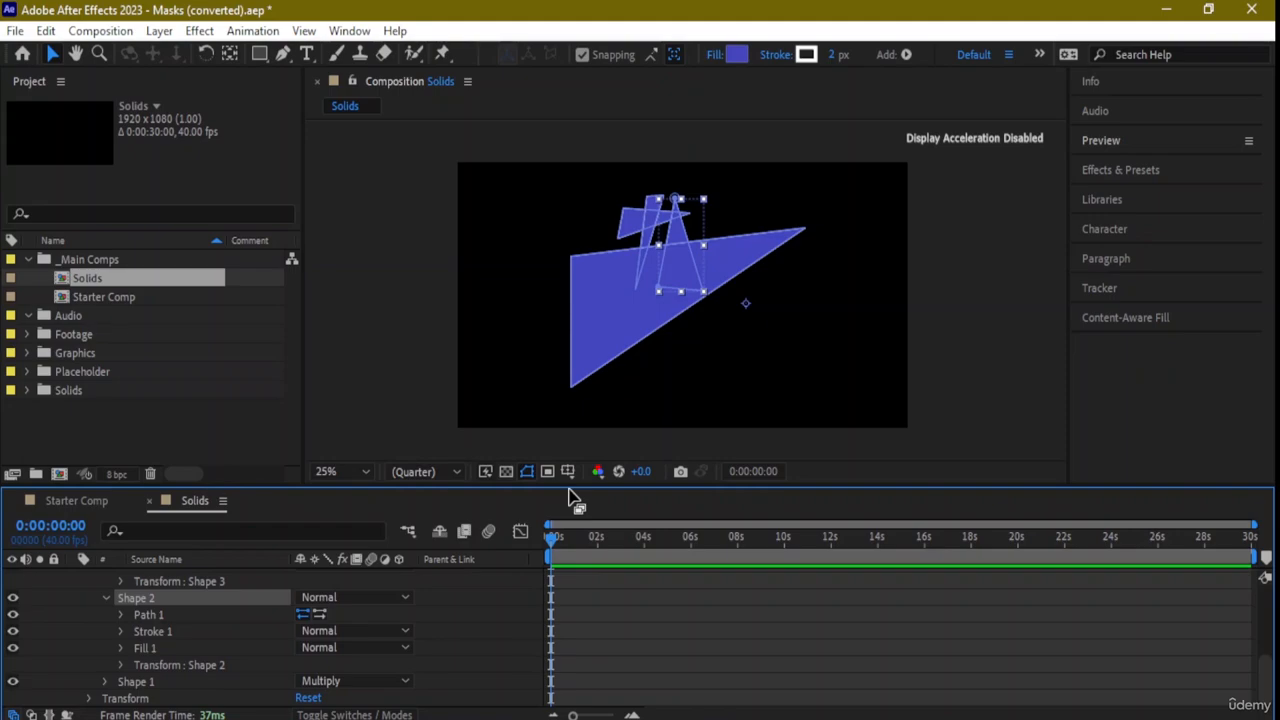
drag(570, 497, 590, 396)
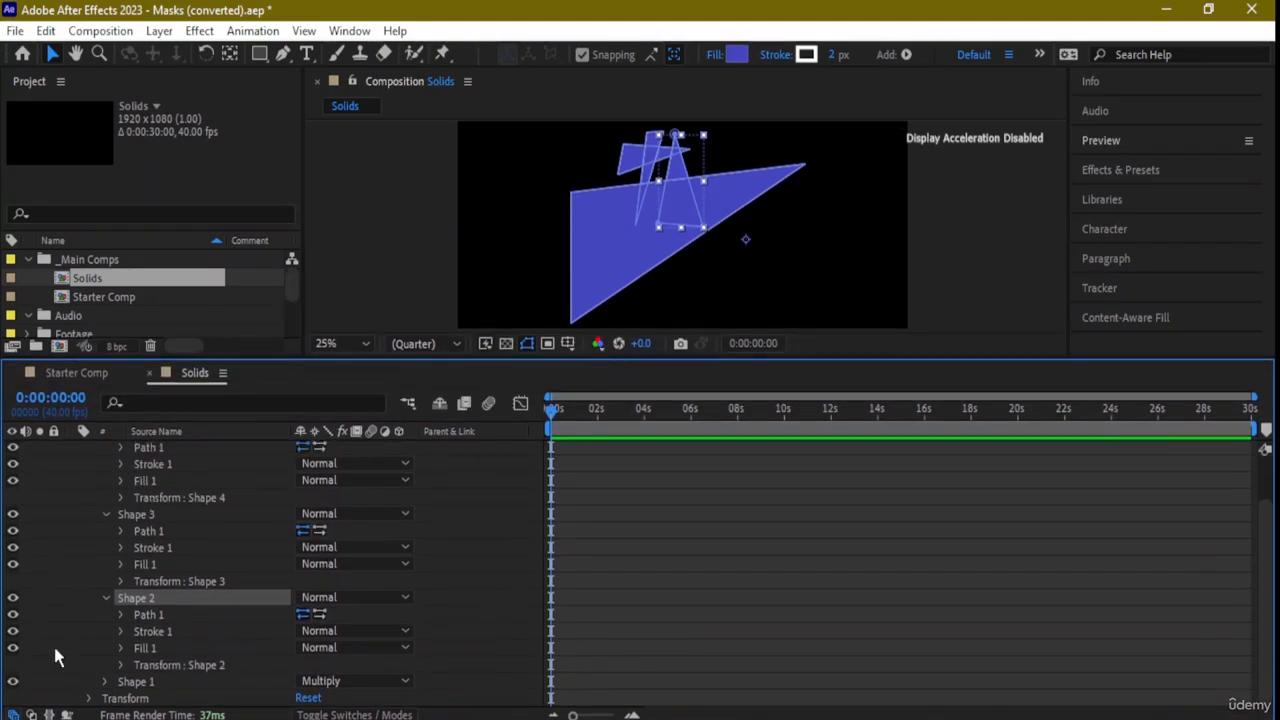
Look through the blending mode options for Shape 4 without changing its mode, and select the whole shape layer
scroll(163, 564, up, 2)
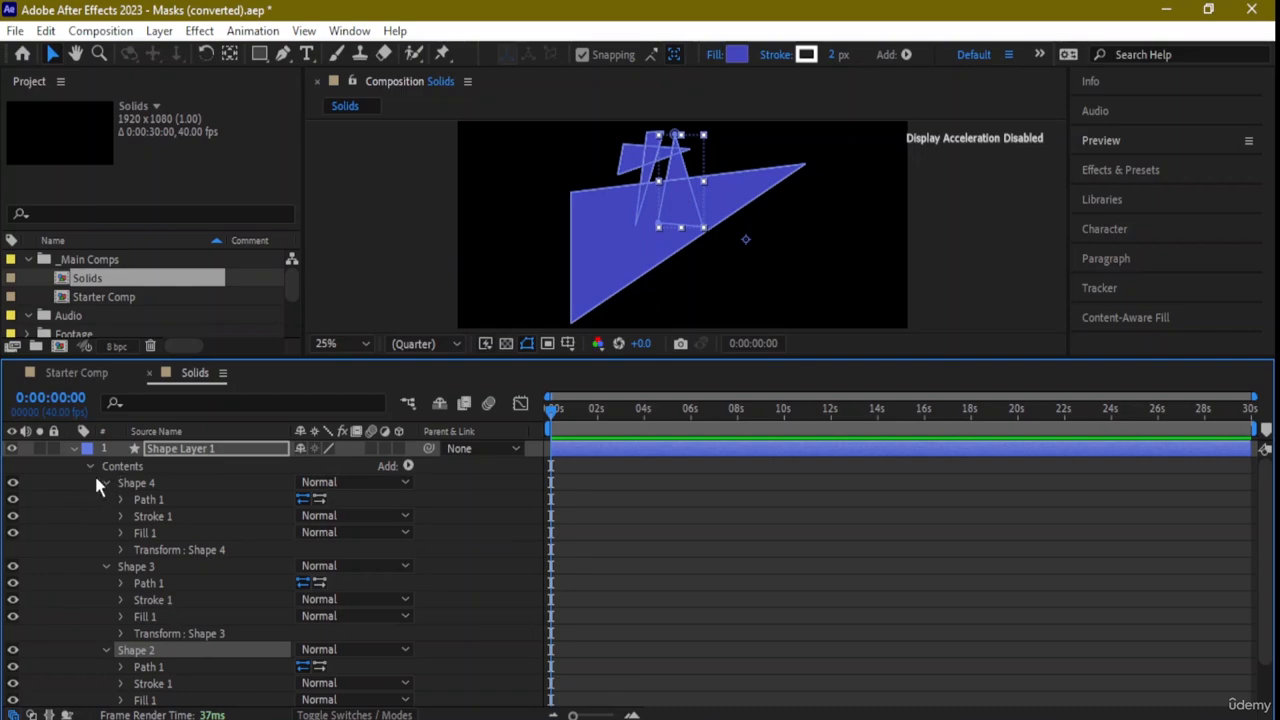
click(385, 481)
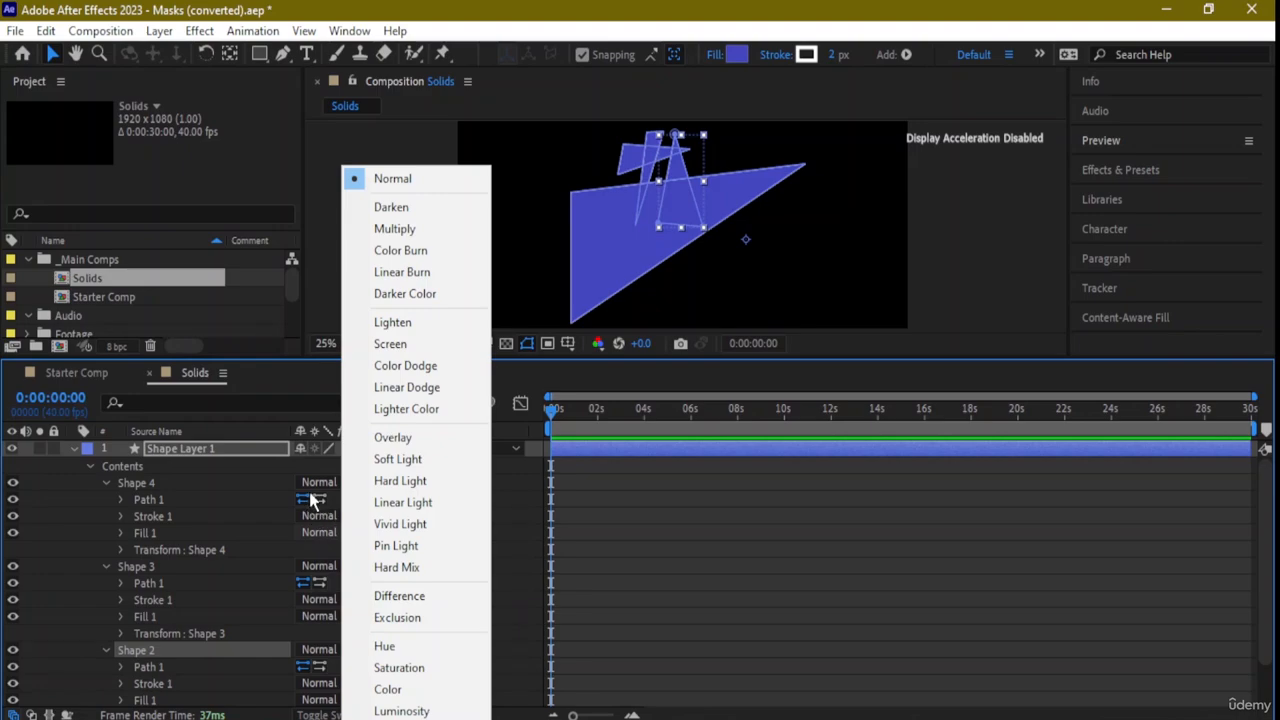
click(757, 269)
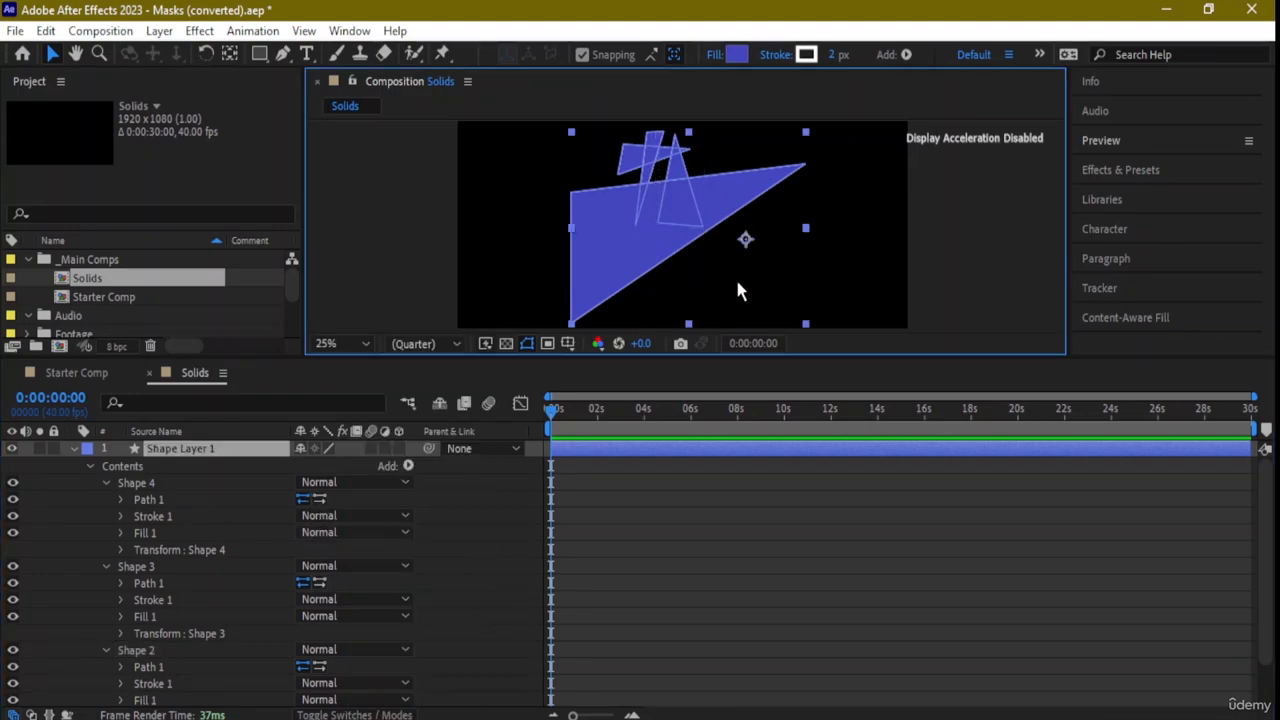
Draw a large filled rectangle over the existing shapes on Shape Layer 1, review its contents, and collapse the layer
click(259, 53)
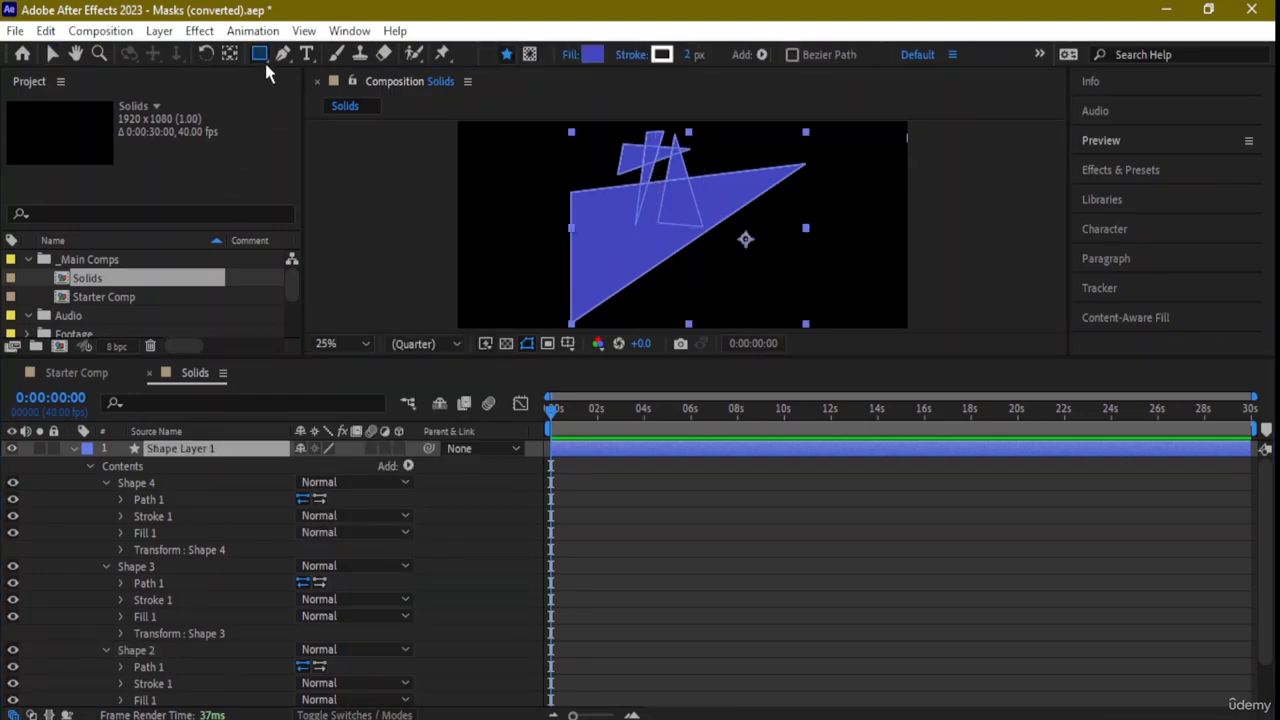
mouse_move(507, 131)
mouse_down()
mouse_move(750, 197)
mouse_move(890, 302)
mouse_move(856, 322)
mouse_up()
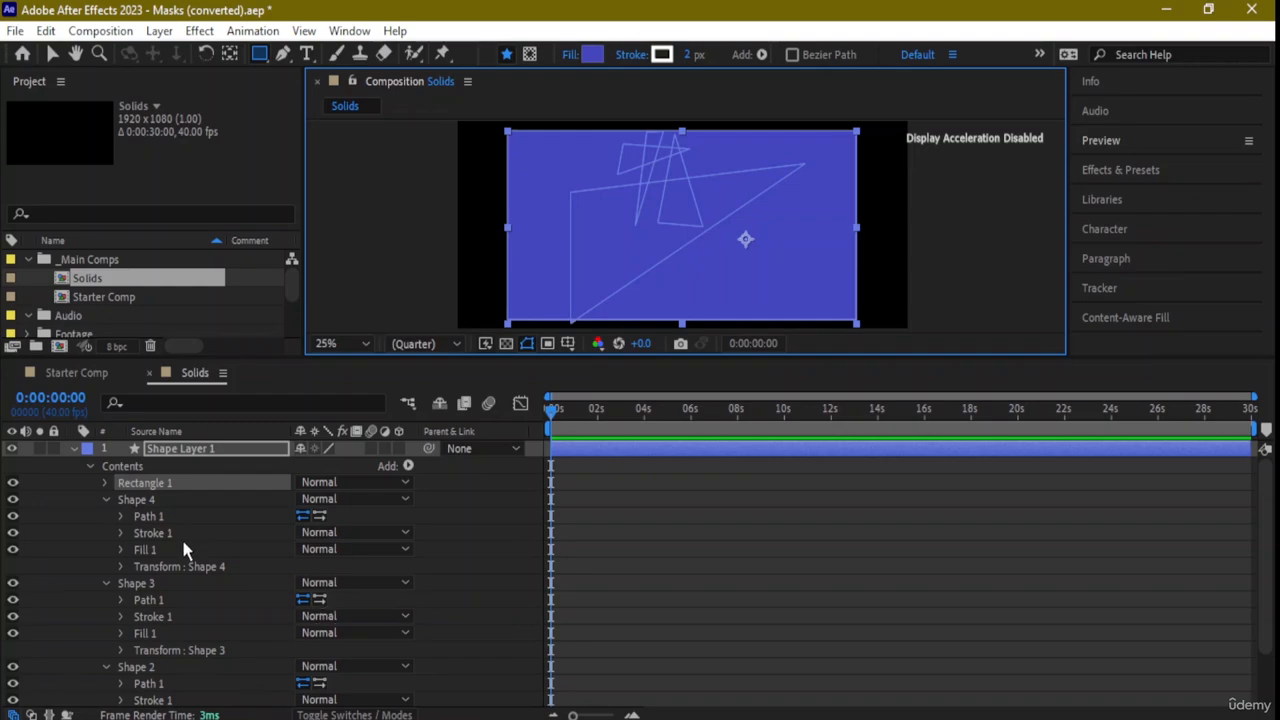
scroll(143, 550, down, 2)
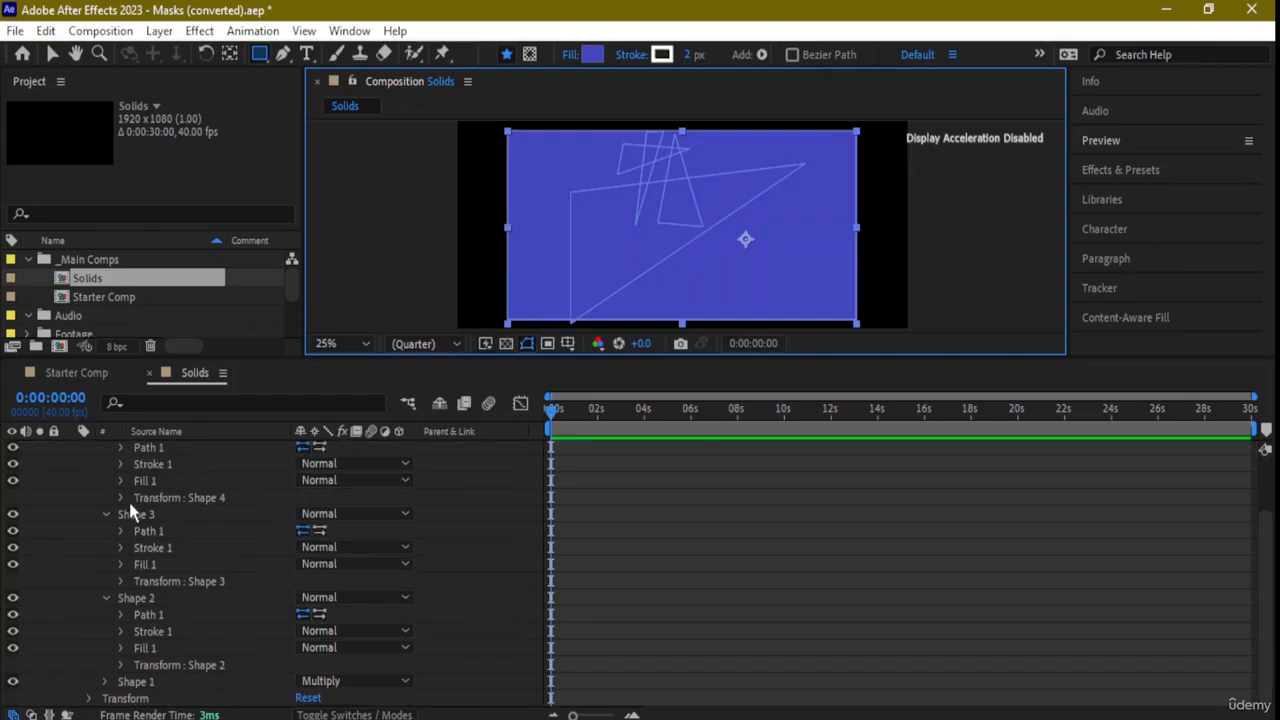
scroll(131, 509, up, 2)
click(74, 449)
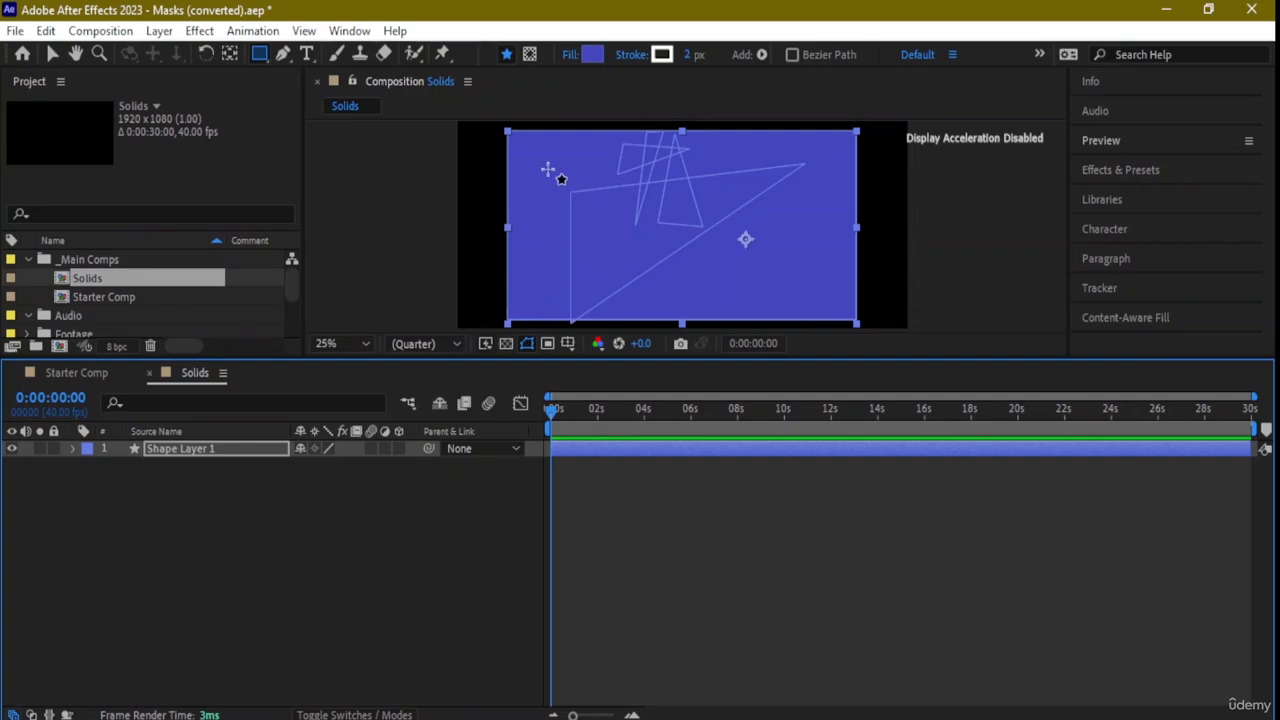
click(651, 557)
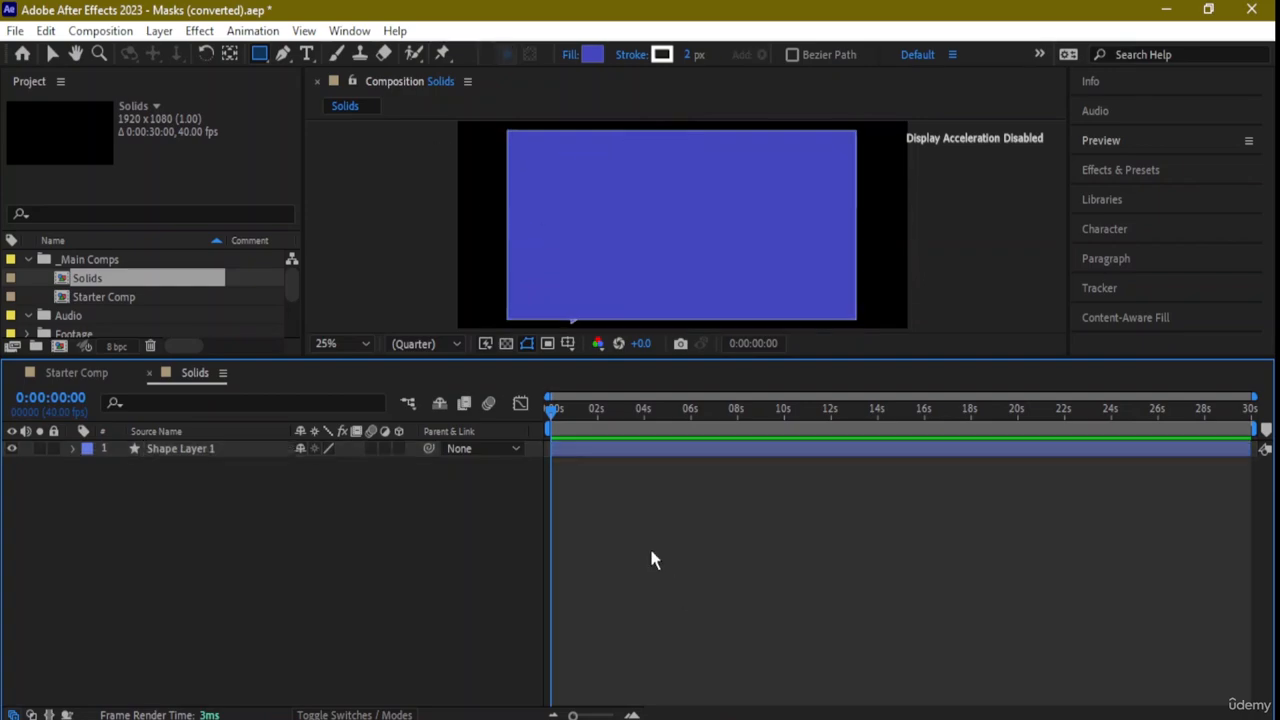
Create a 1920 x 1080 solid layer named Dark Gray Solid 1 and place it below Shape Layer 1
click(608, 455)
click(160, 31)
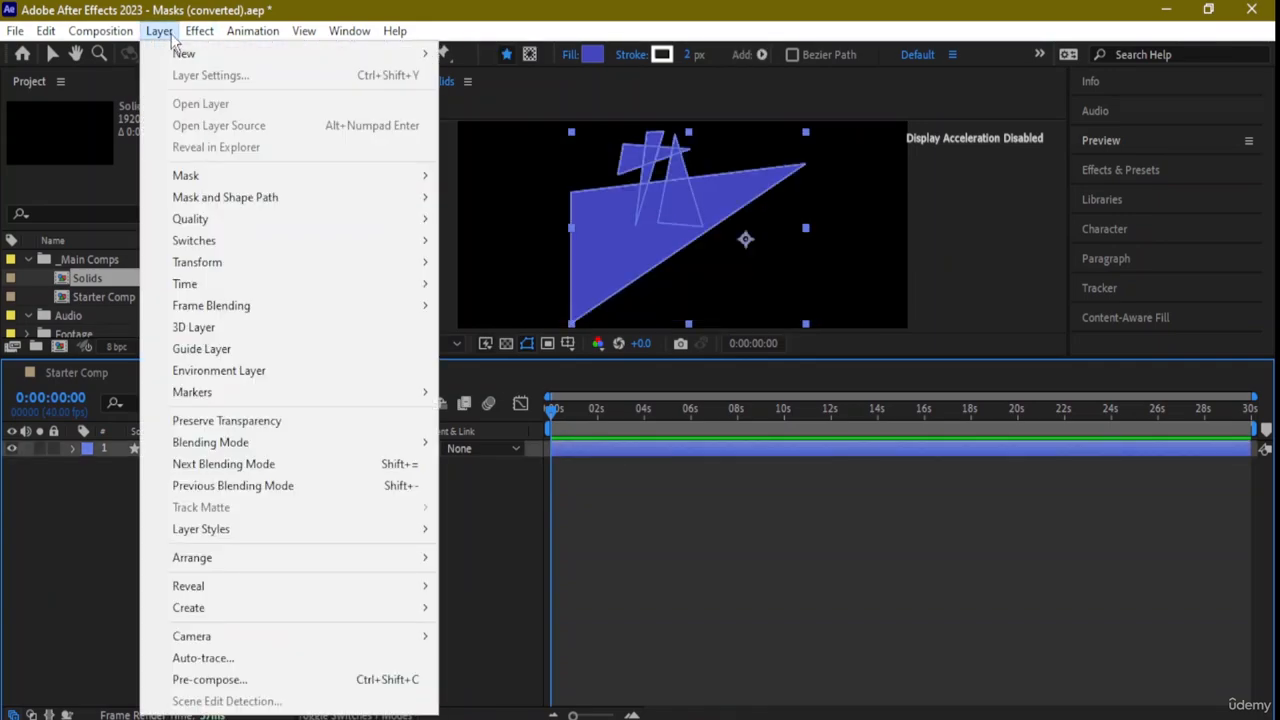
mouse_move(182, 40)
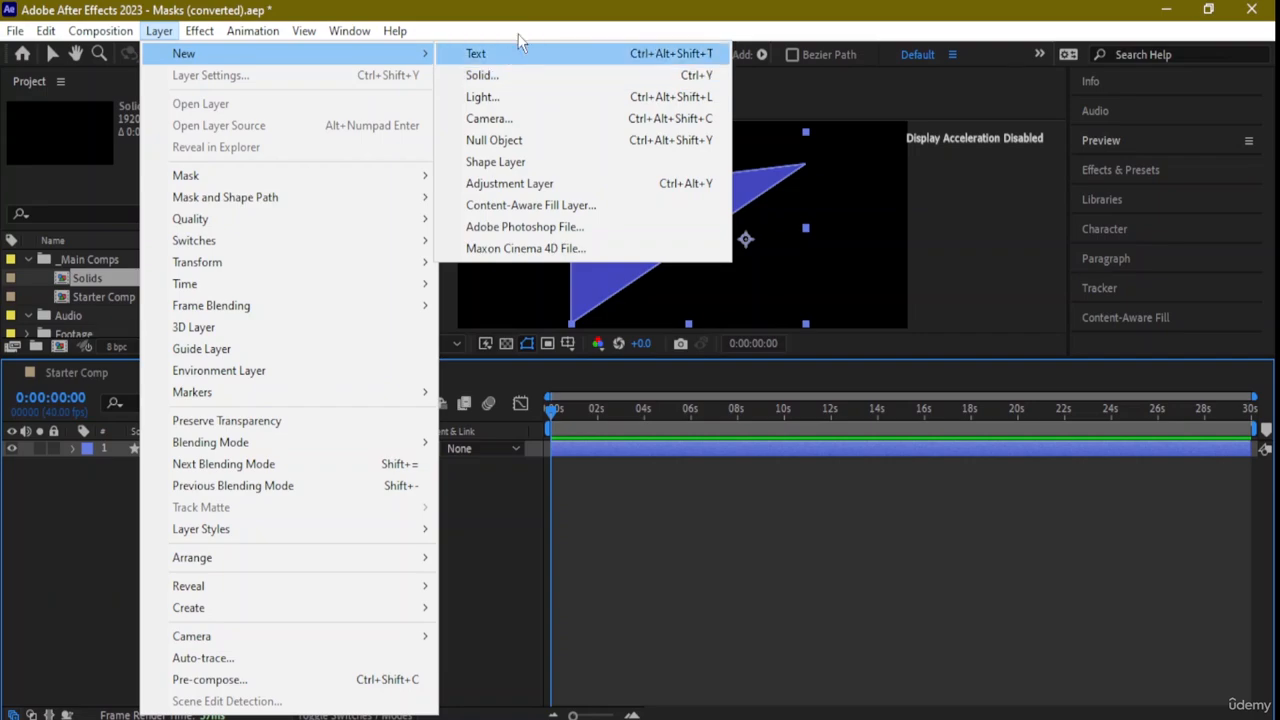
click(494, 77)
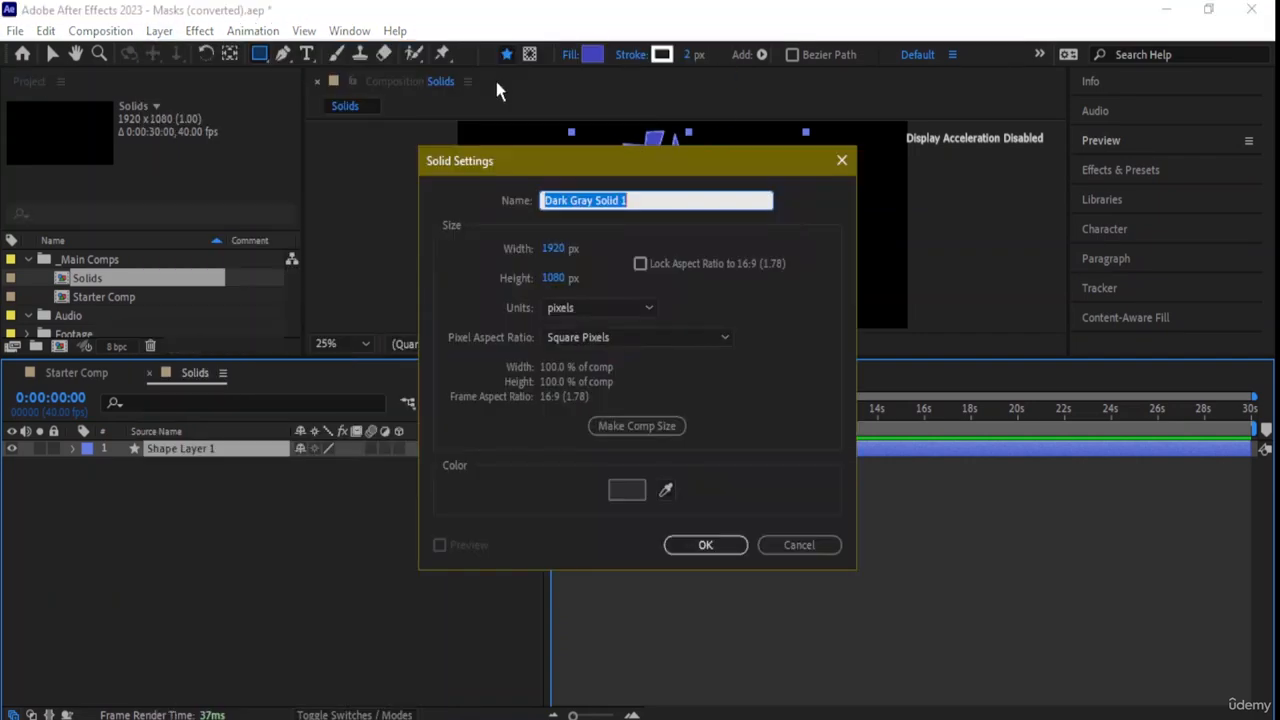
click(712, 545)
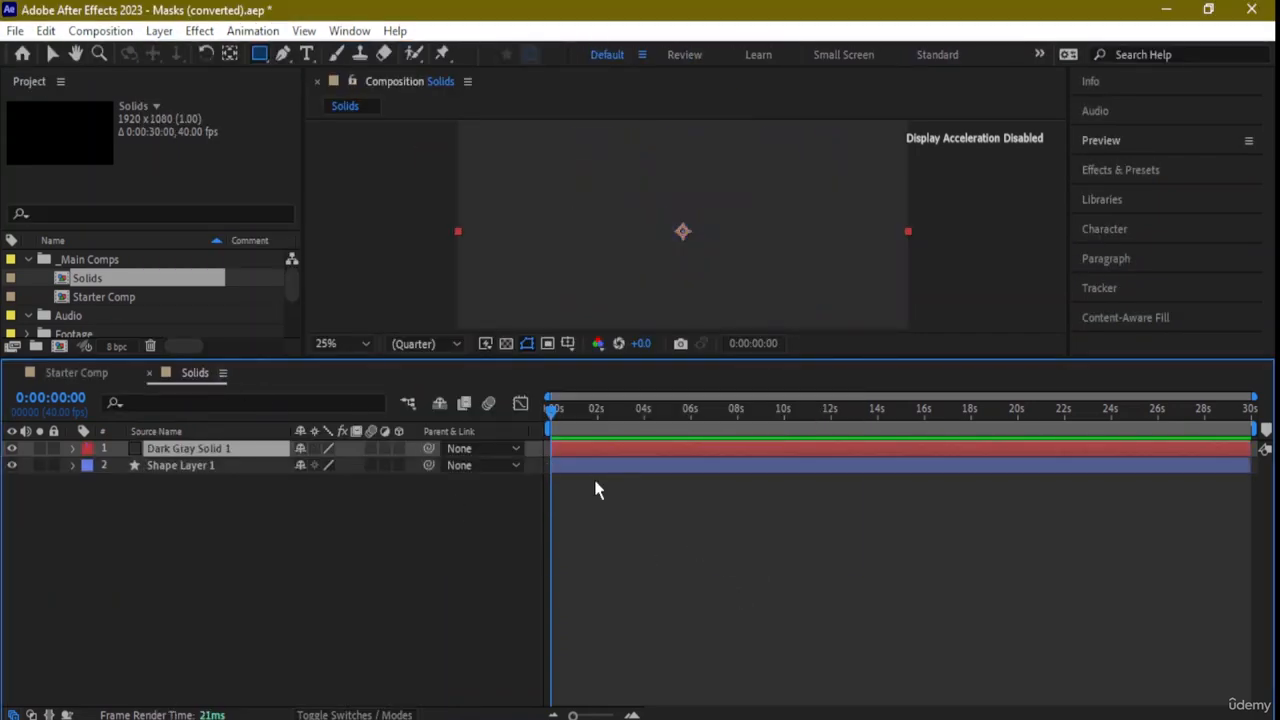
drag(177, 457, 201, 476)
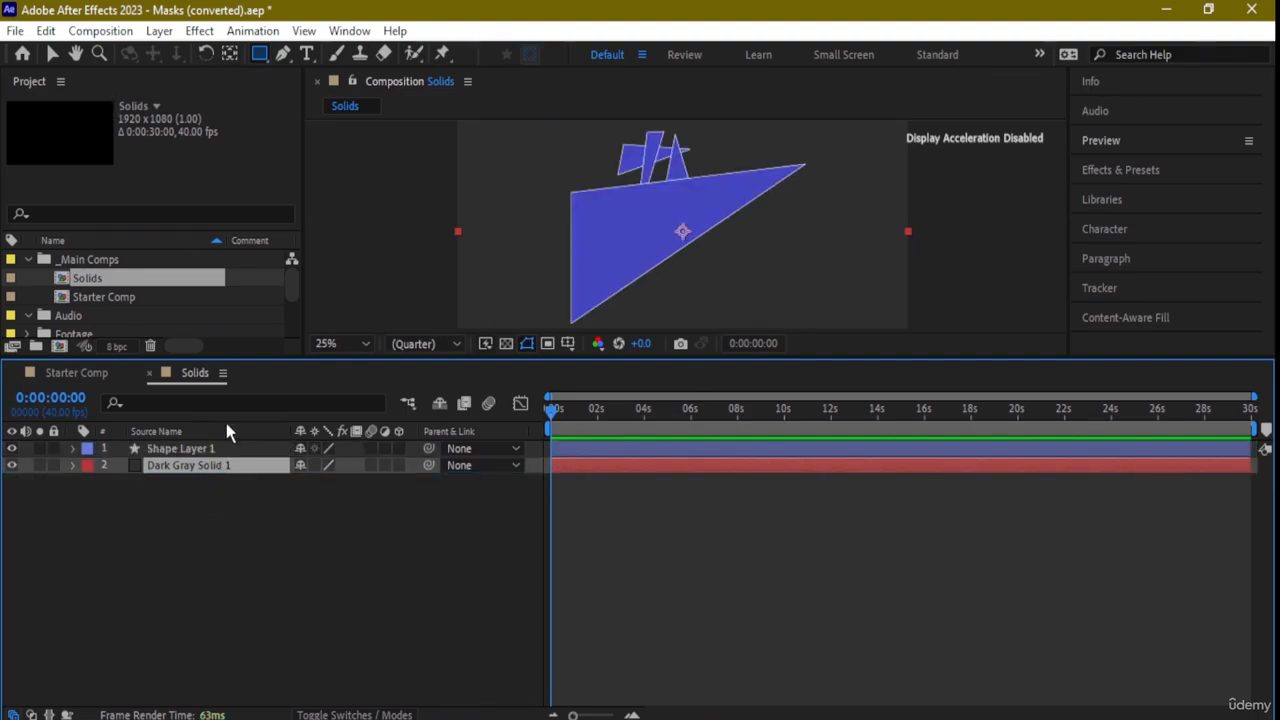
Draw a large rectangular mask on Dark Gray Solid 1 around most of the shapes and shift the masked solid slightly left
drag(508, 141, 845, 299)
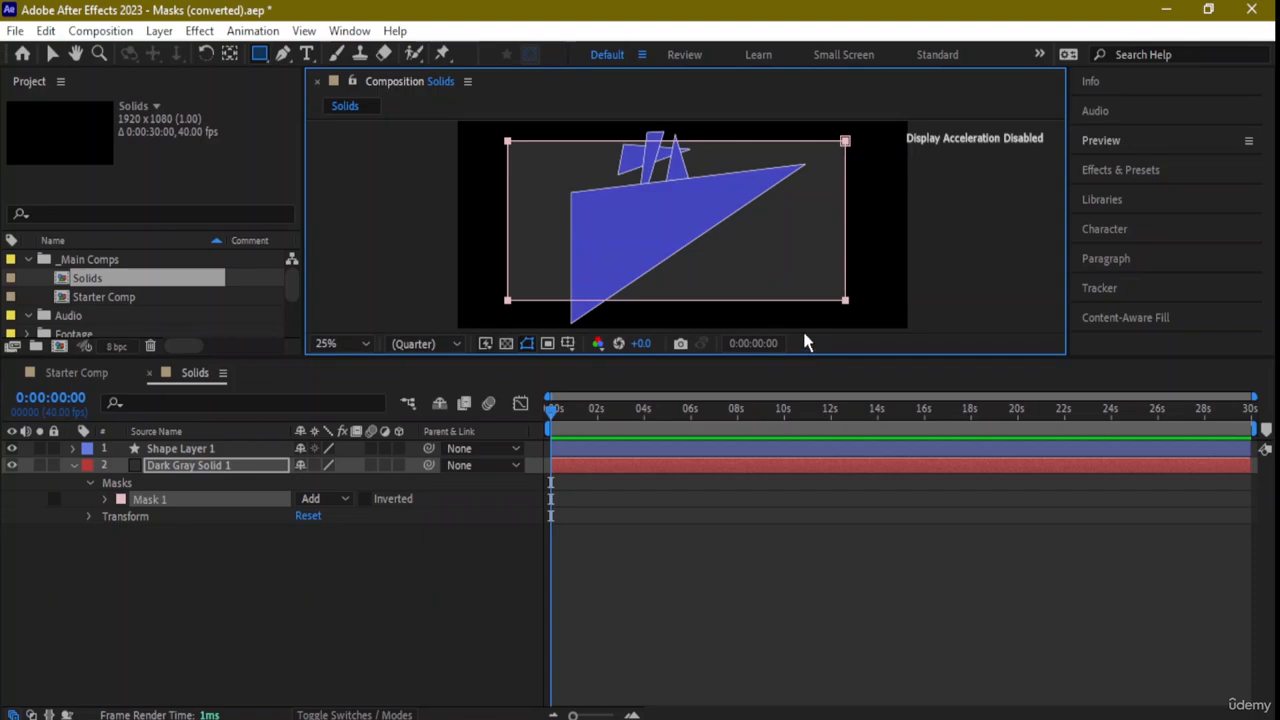
click(50, 54)
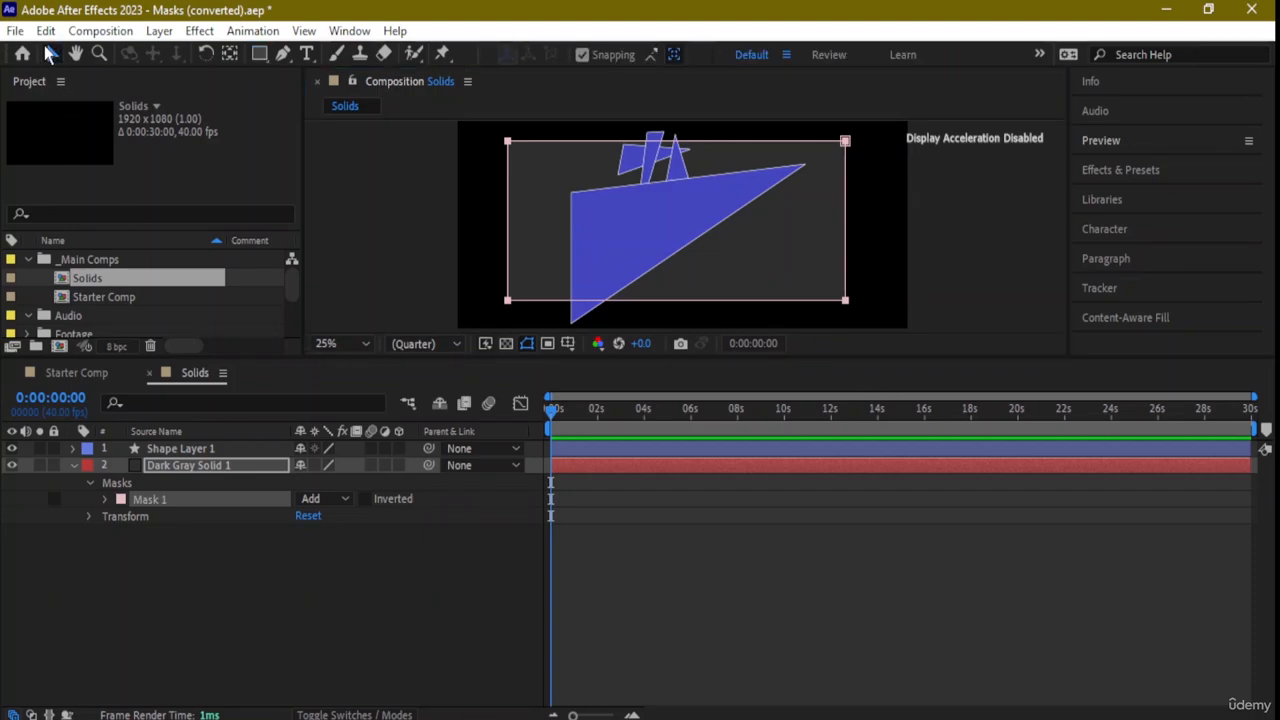
click(794, 266)
drag(790, 205, 720, 208)
Try the Subtract mode on the solid's Mask 1, and switch the mask mode to Intersect
click(310, 498)
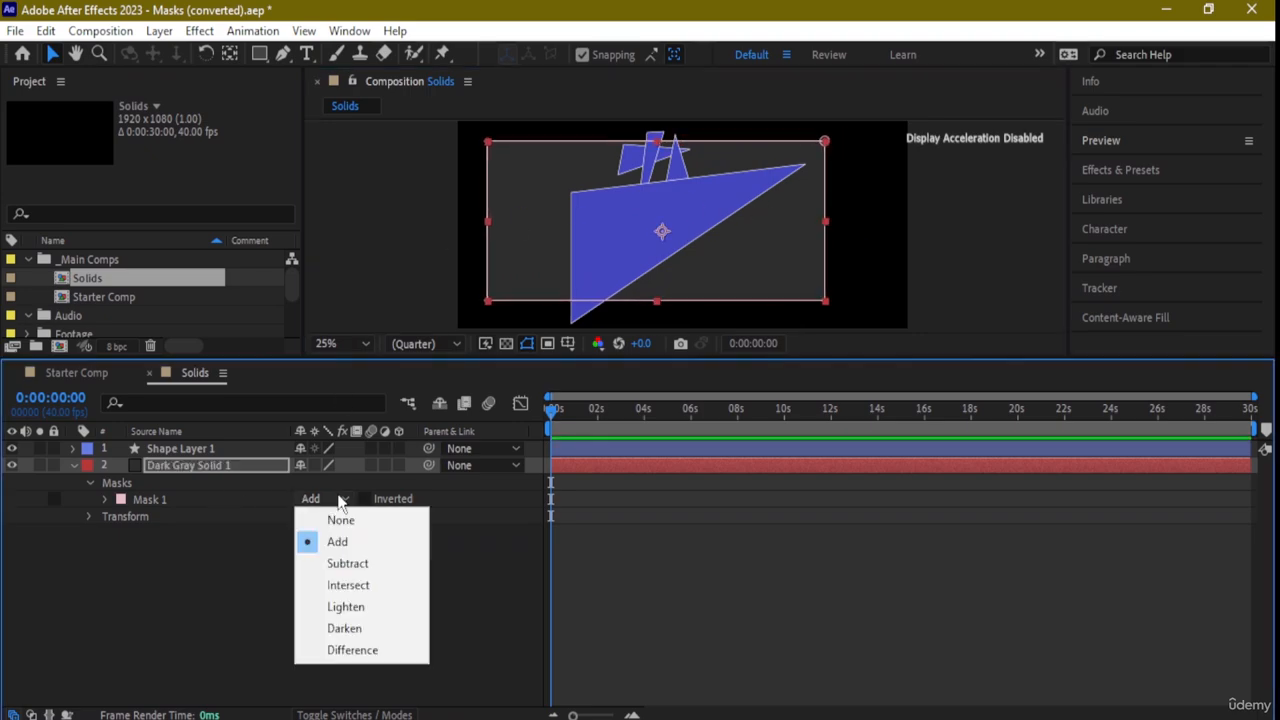
click(350, 564)
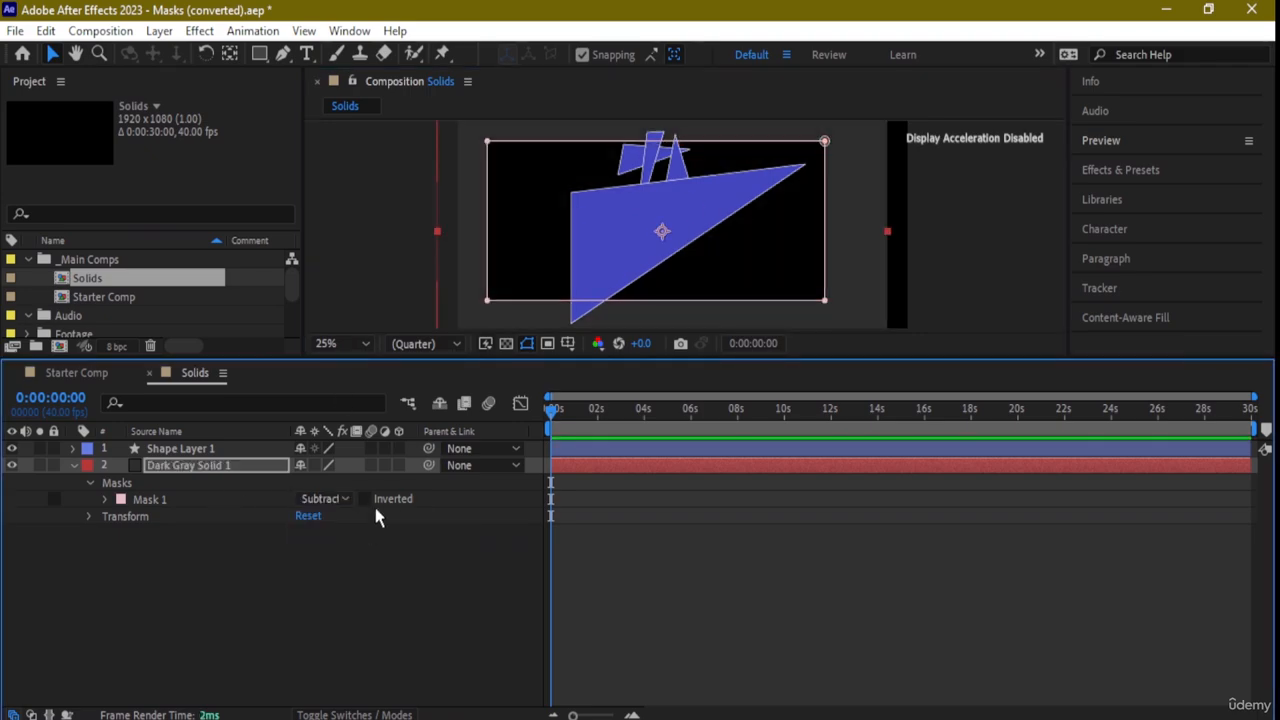
click(341, 498)
click(349, 583)
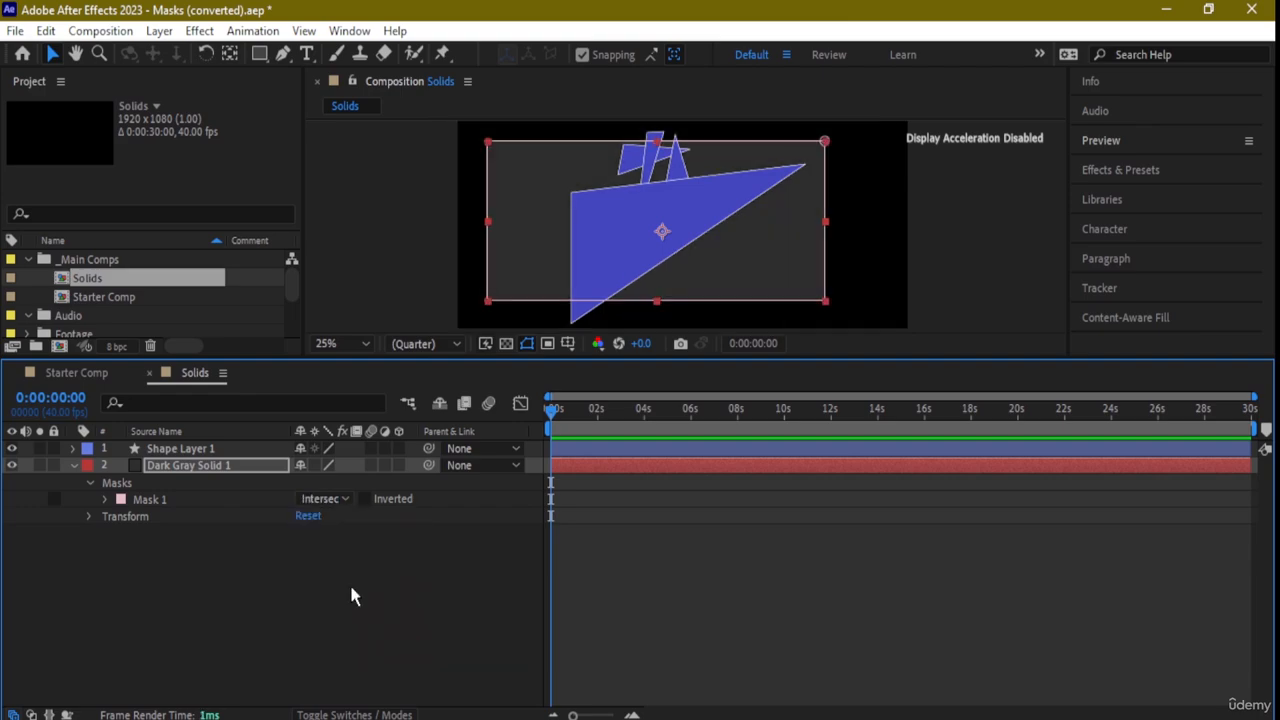
Try the Difference and Add modes on the solid's Mask 1, and set the mask mode to Subtract
click(352, 498)
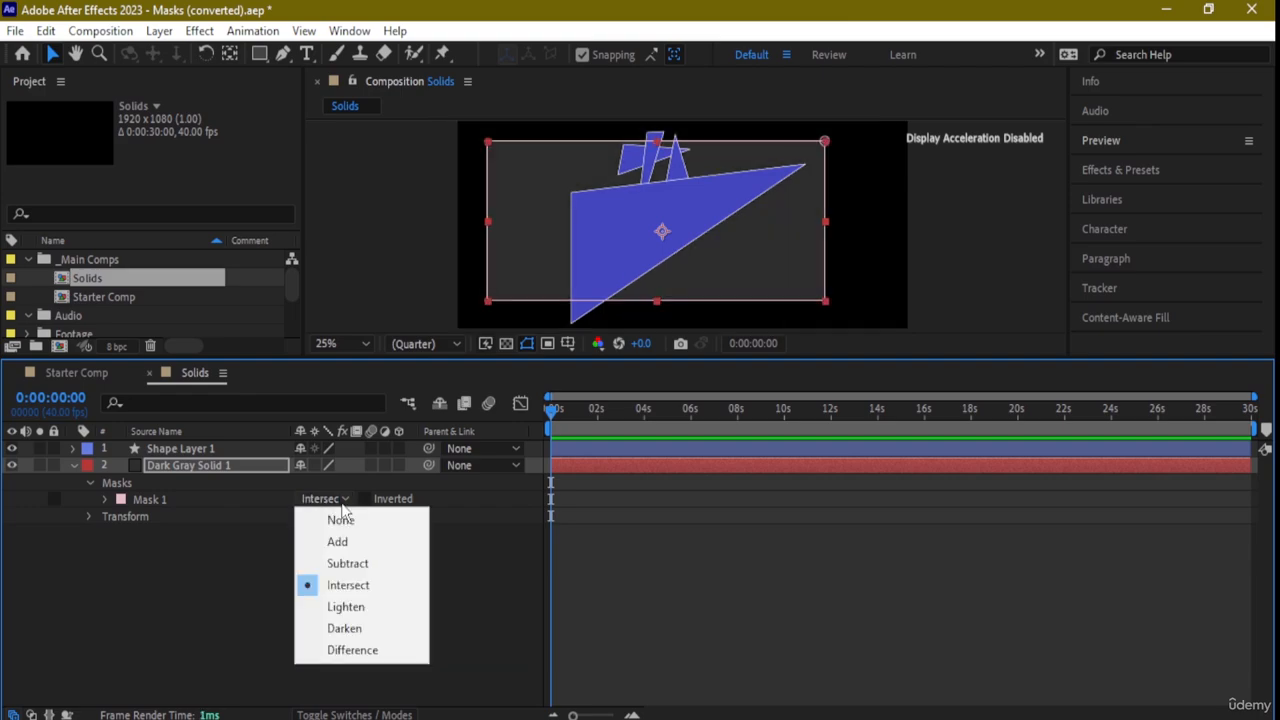
click(352, 650)
click(335, 498)
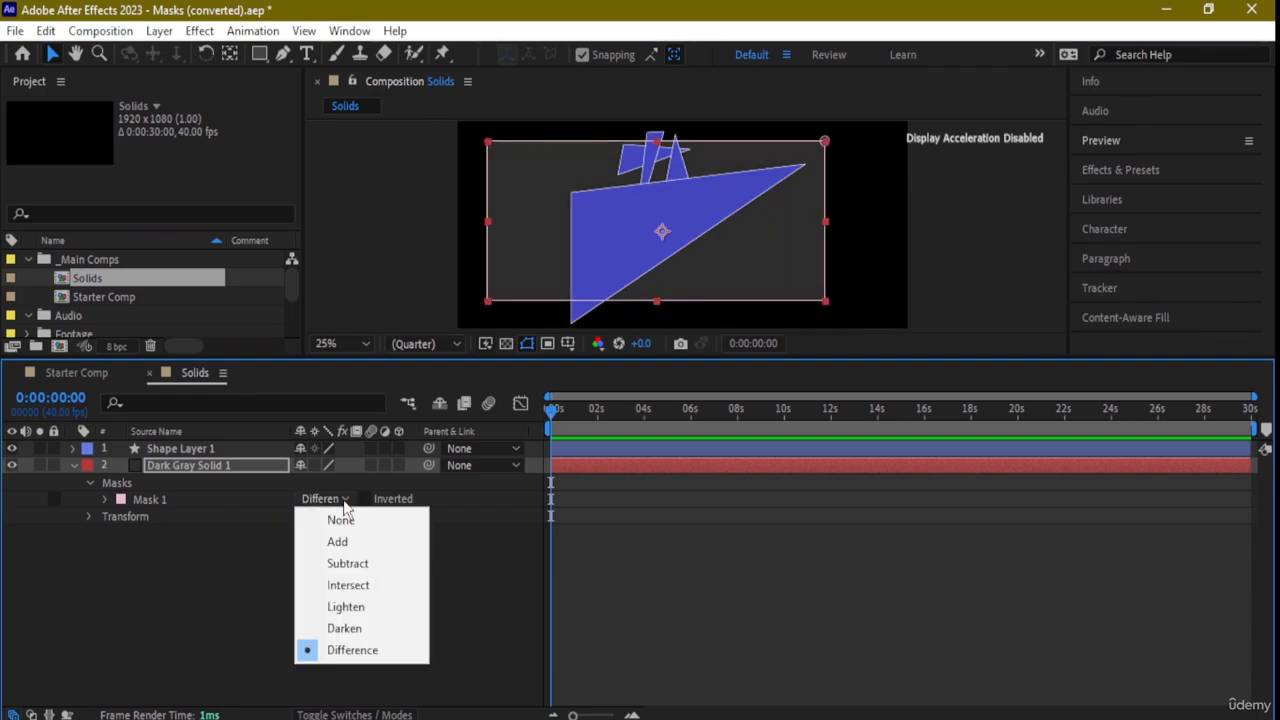
click(368, 541)
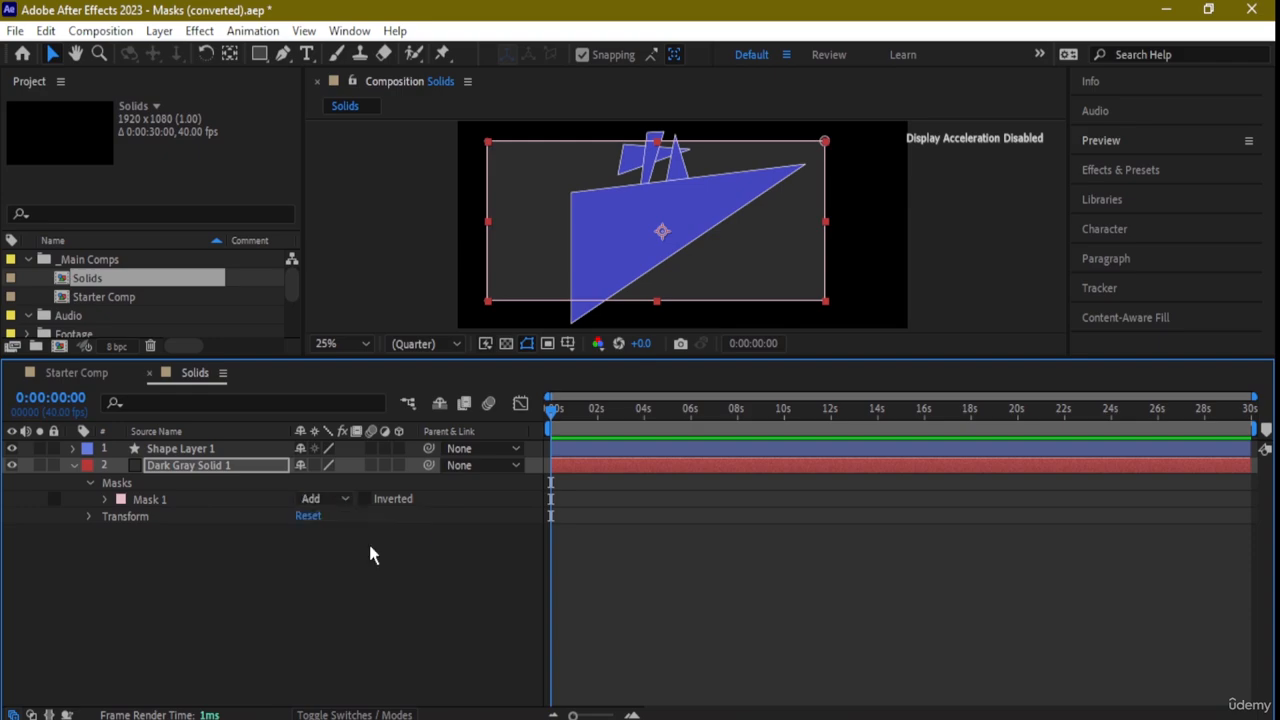
click(346, 500)
click(357, 566)
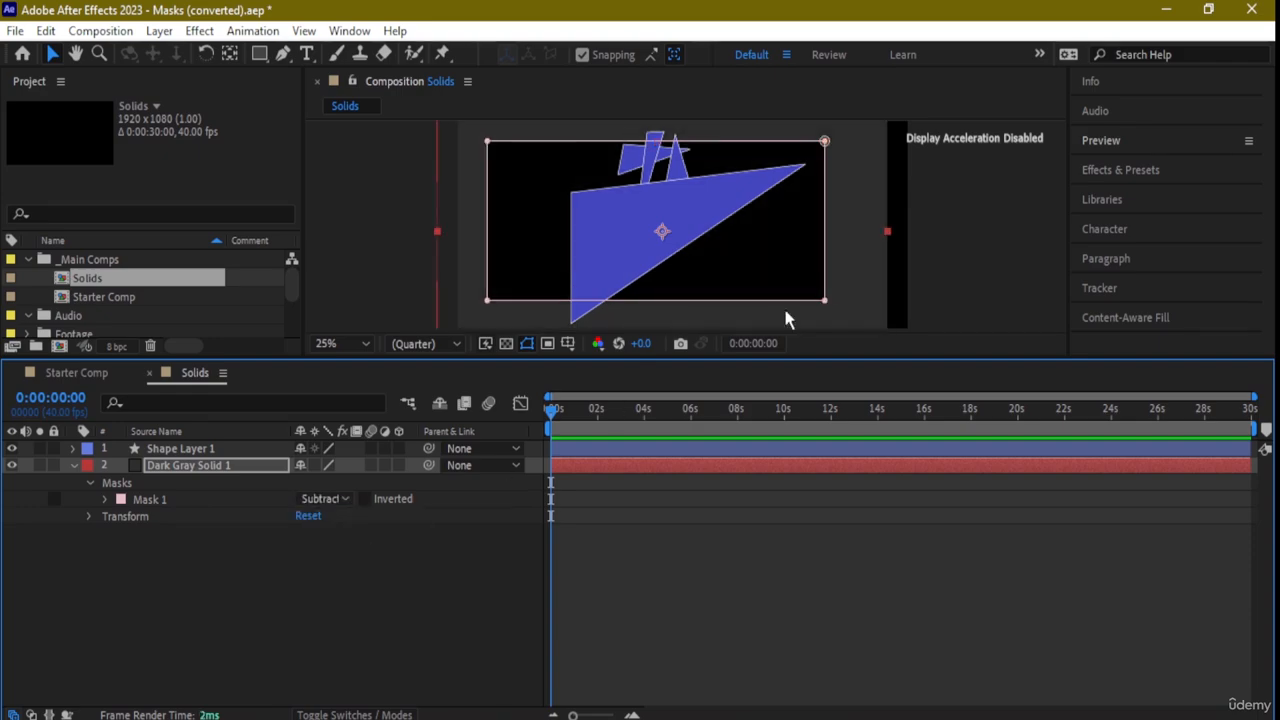
Move Dark Gray Solid 1 slightly right so its edges line up with the composition frame
click(943, 213)
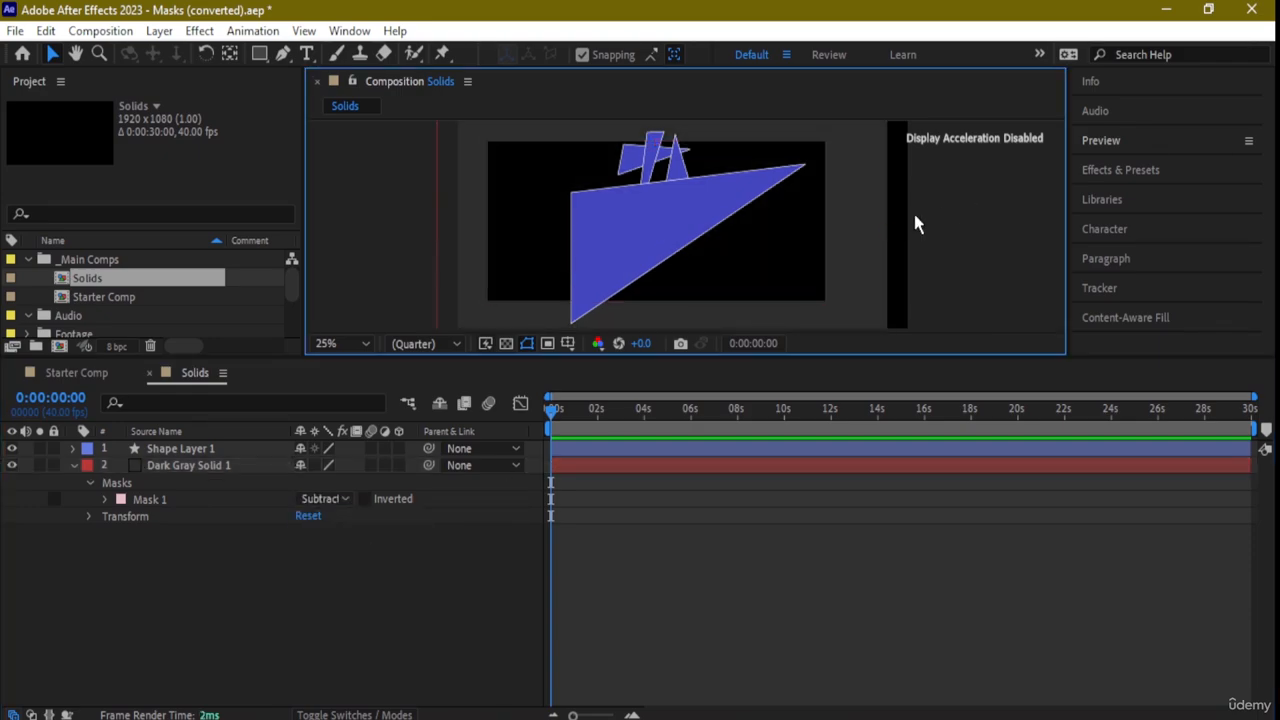
key(comma)
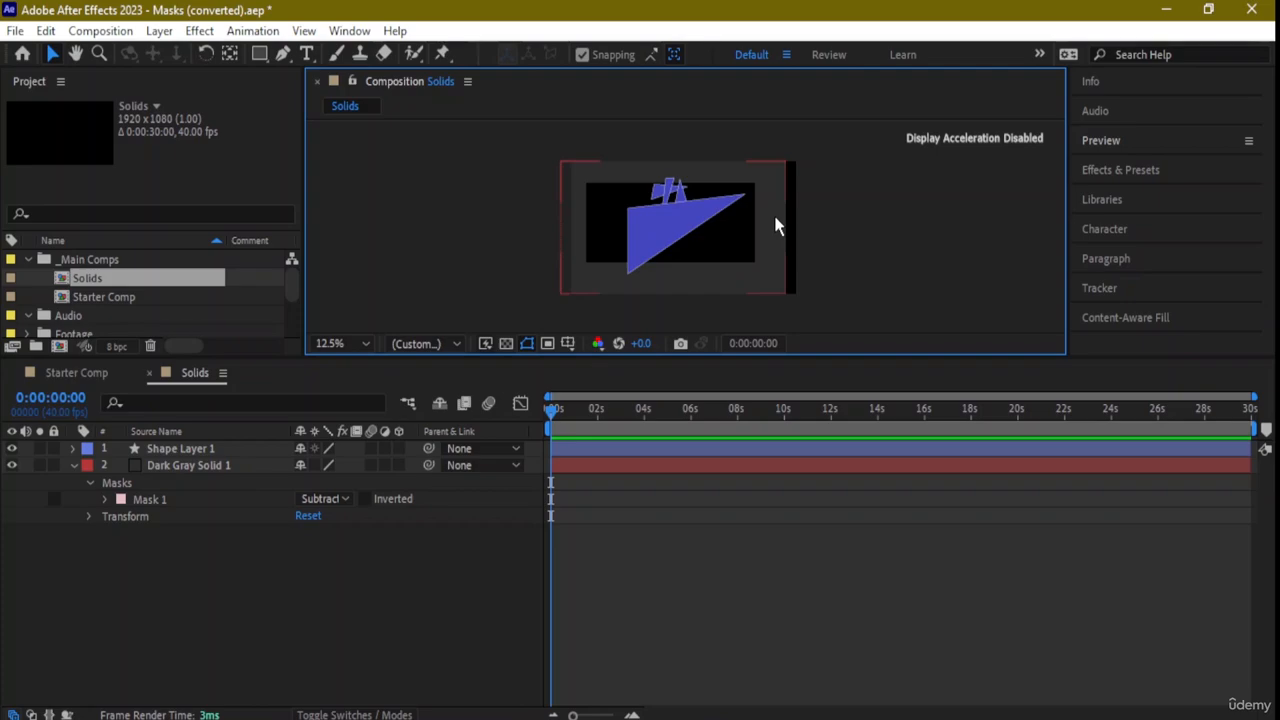
key(period)
key(comma)
click(770, 258)
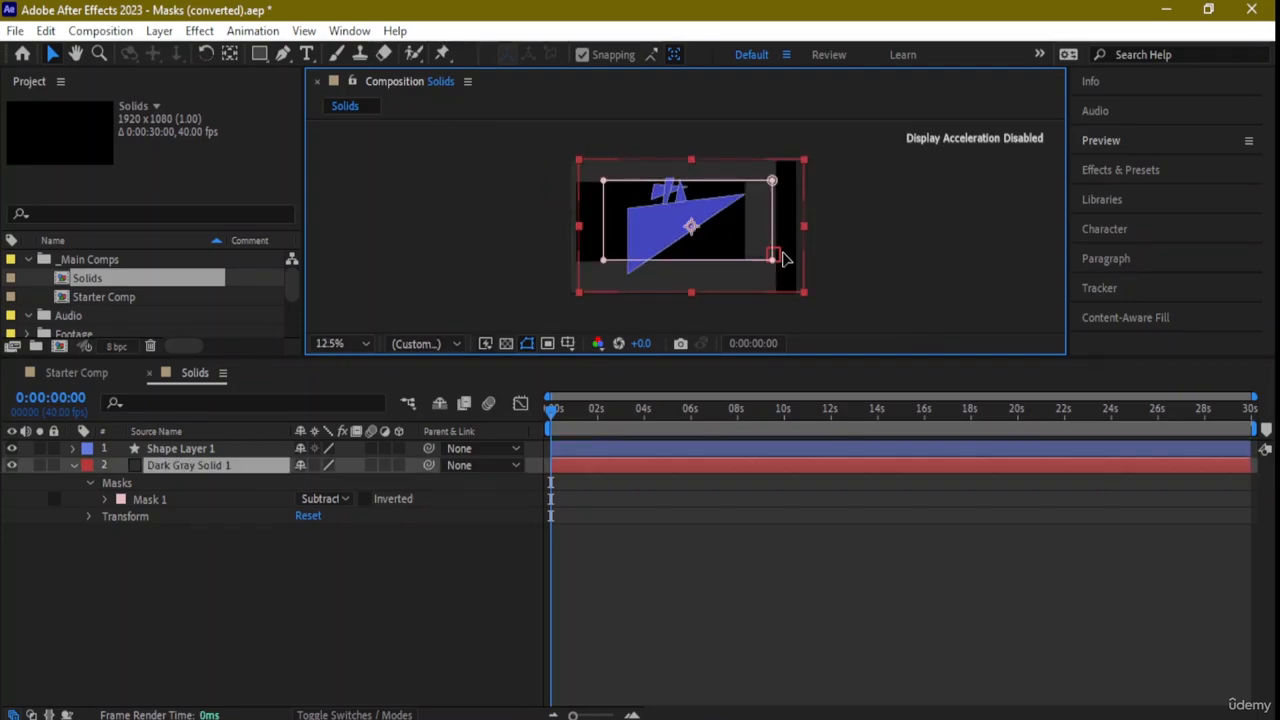
drag(783, 258, 778, 260)
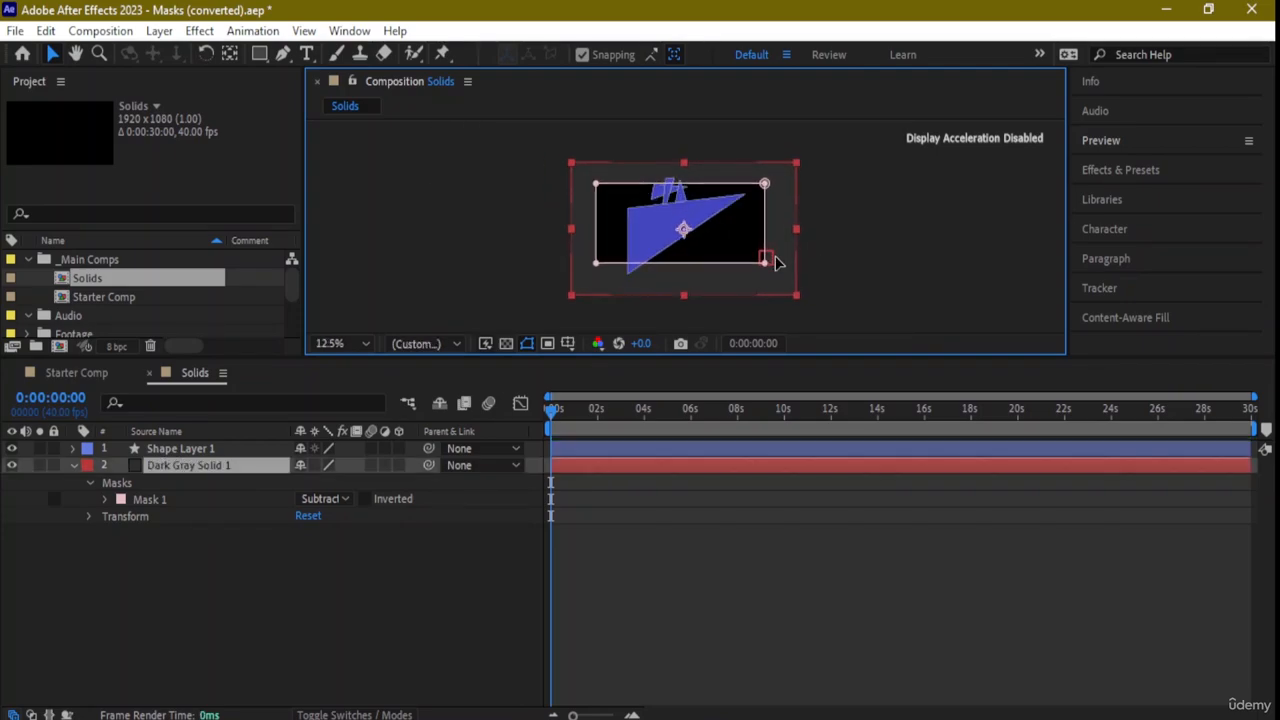
click(846, 211)
key(period)
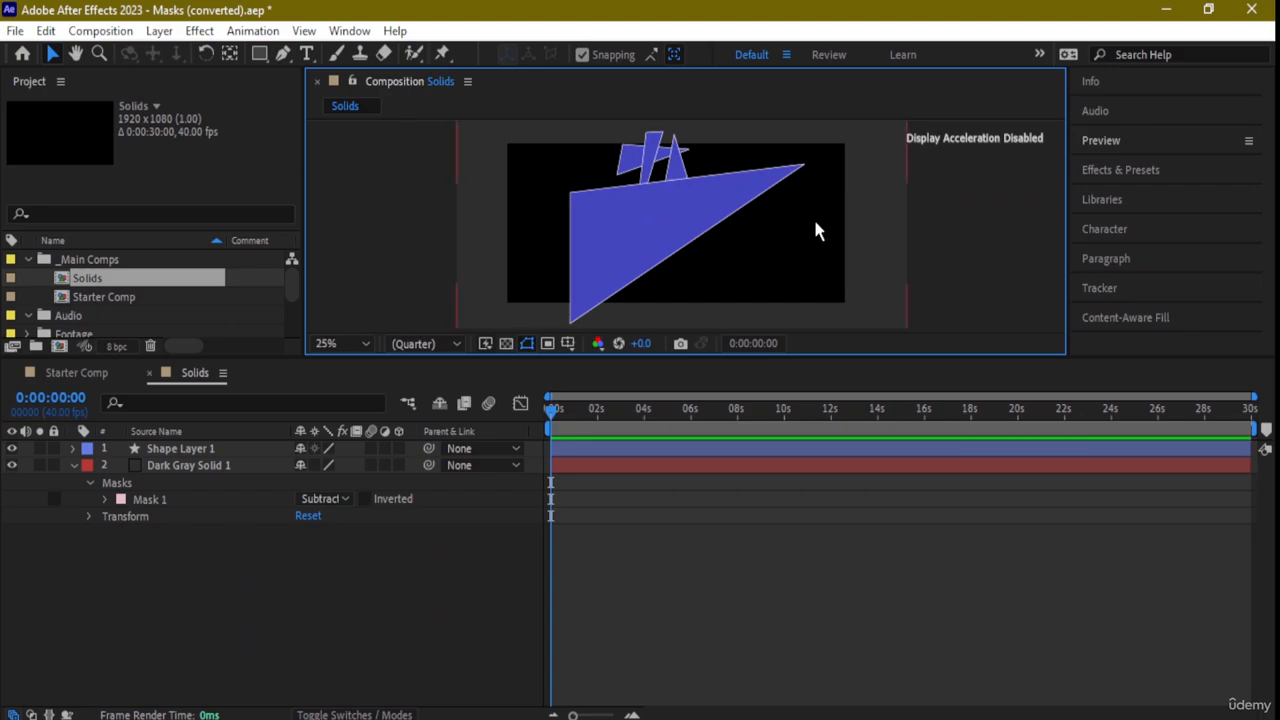
Expand Shape Layer 1's contents, try the Lighten blending mode on Shape 4, and set it to Pin Light
click(686, 178)
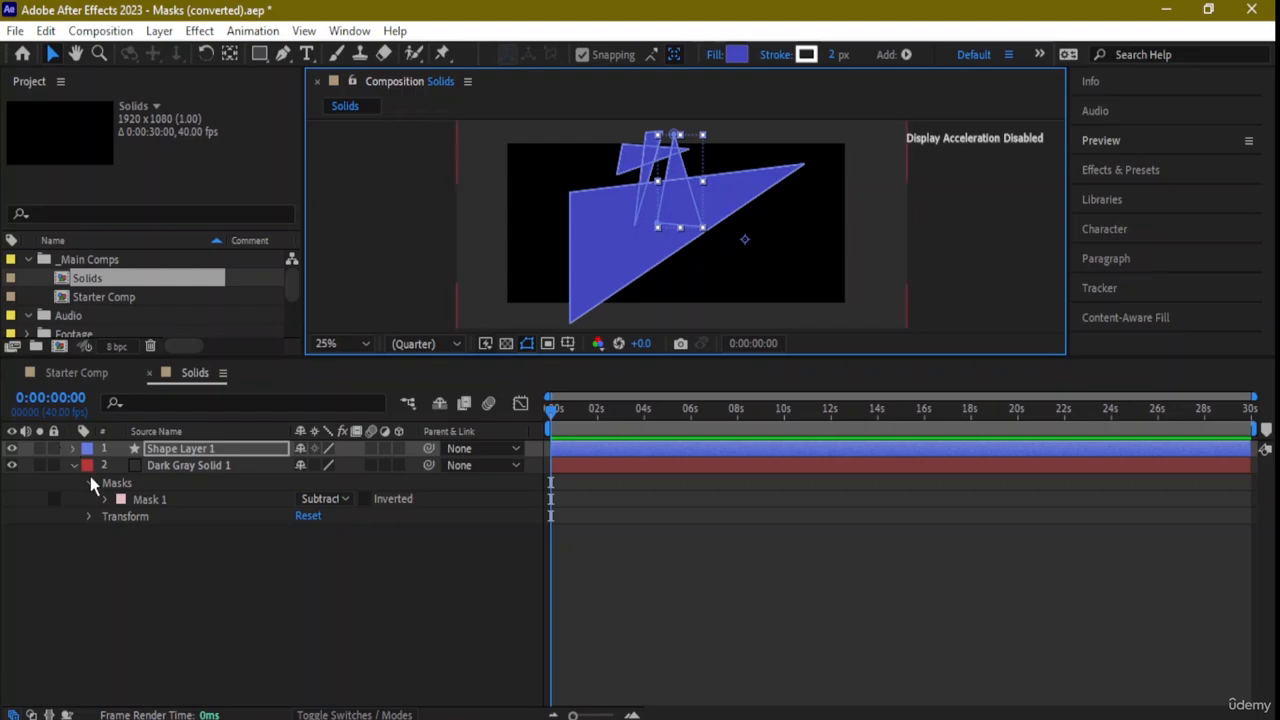
click(73, 450)
click(73, 450)
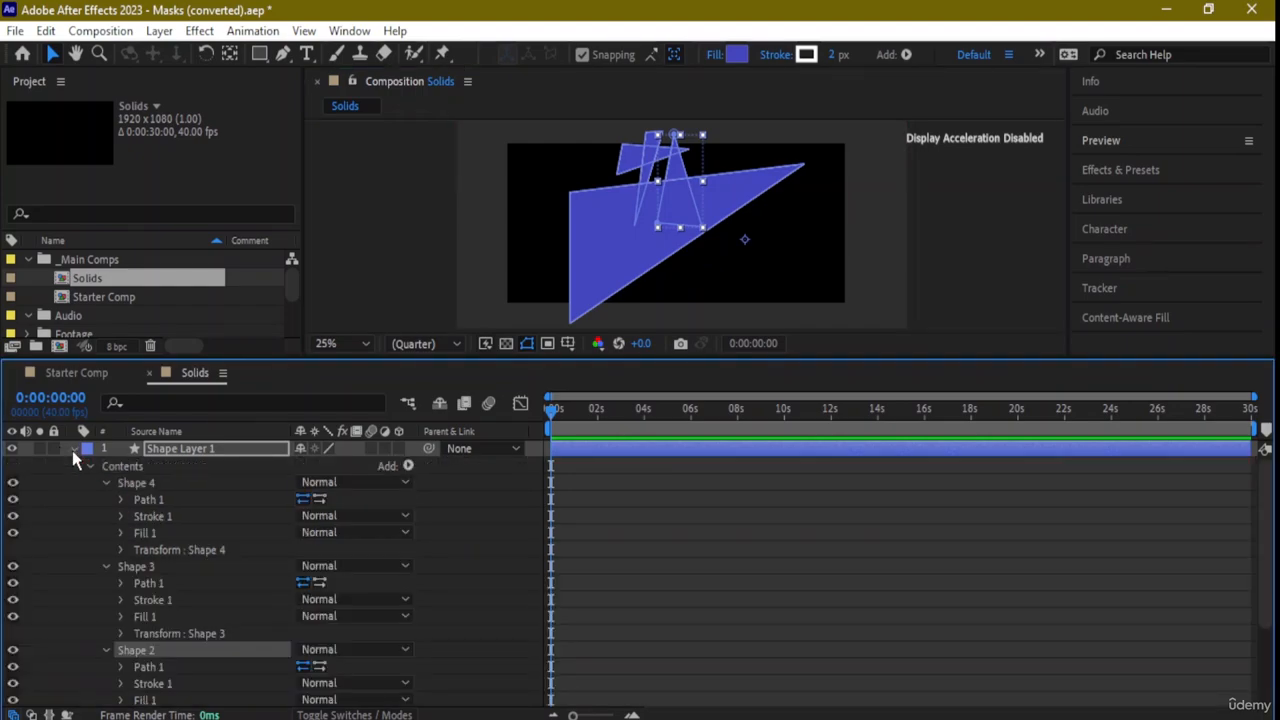
click(376, 481)
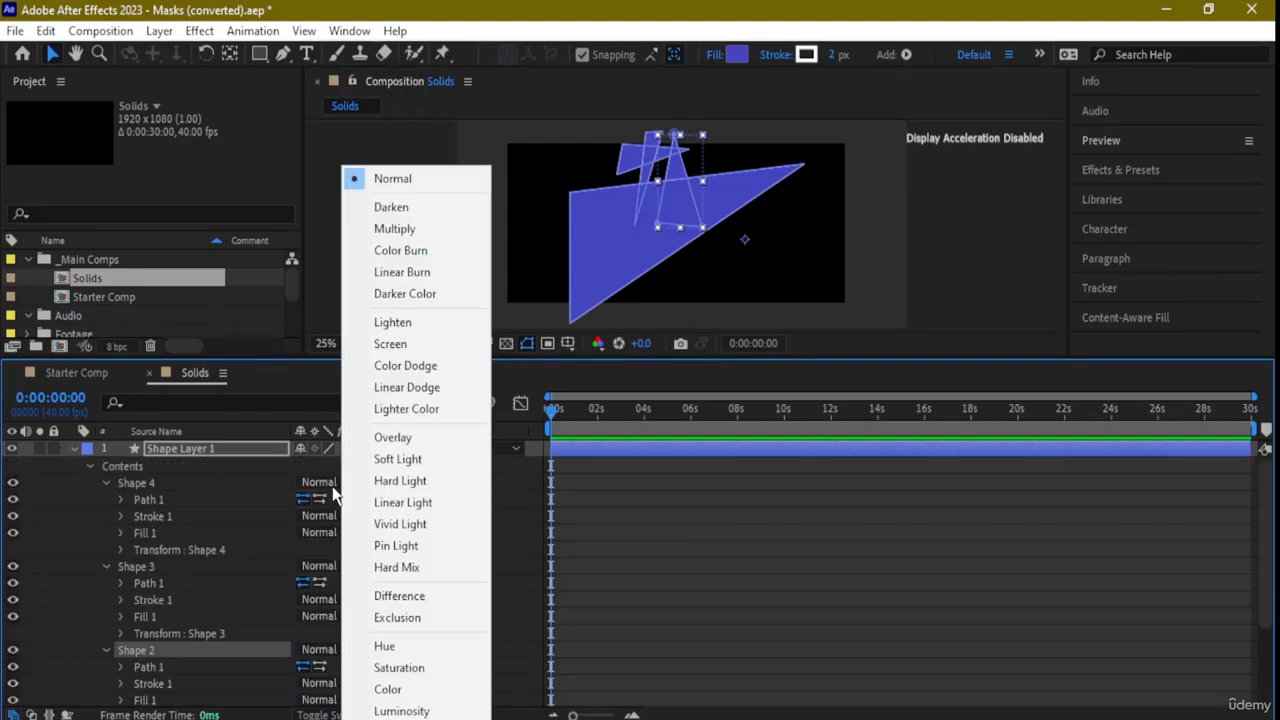
click(392, 322)
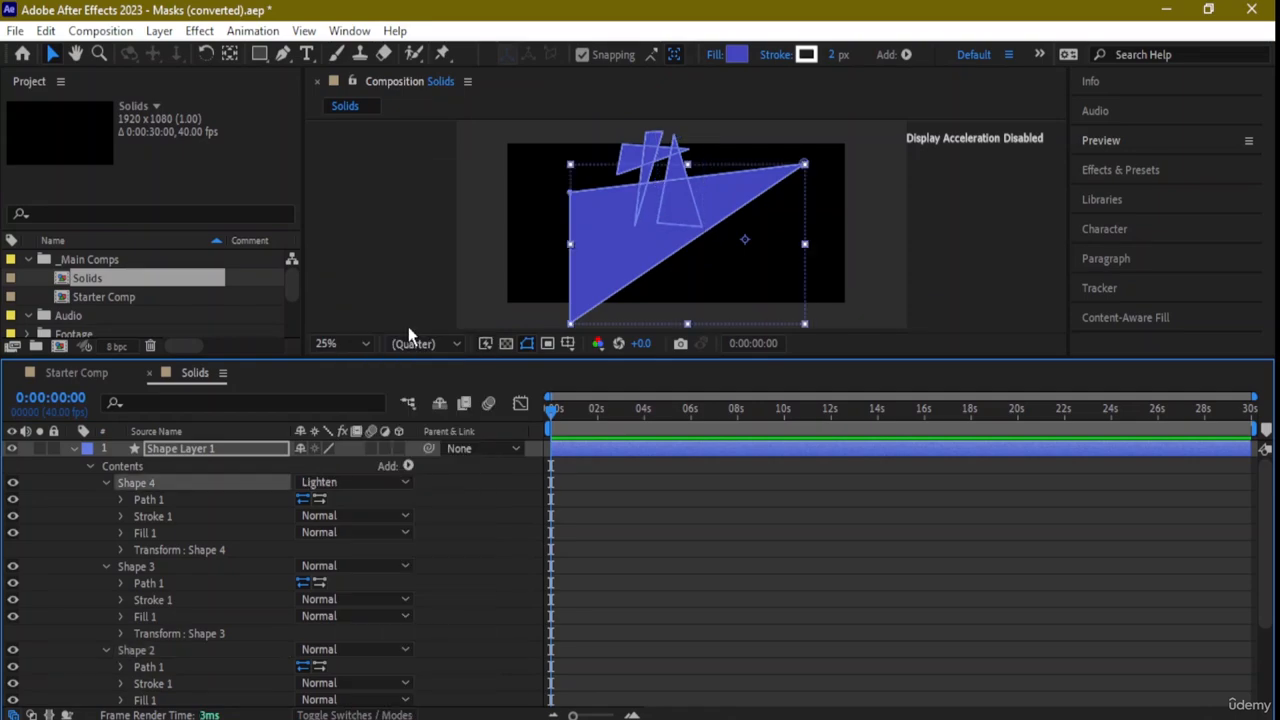
click(320, 482)
click(397, 543)
Try motion blur on Shape Layer 1 and switch it off again
click(364, 446)
click(372, 448)
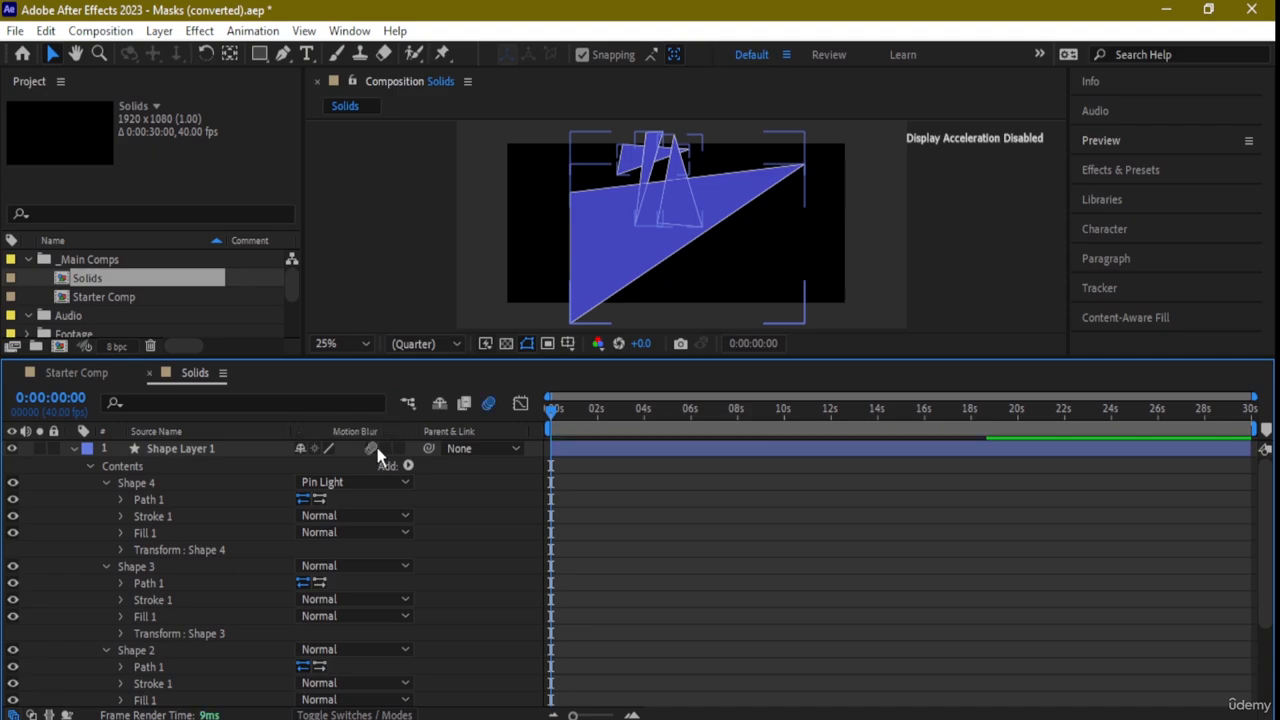
click(374, 449)
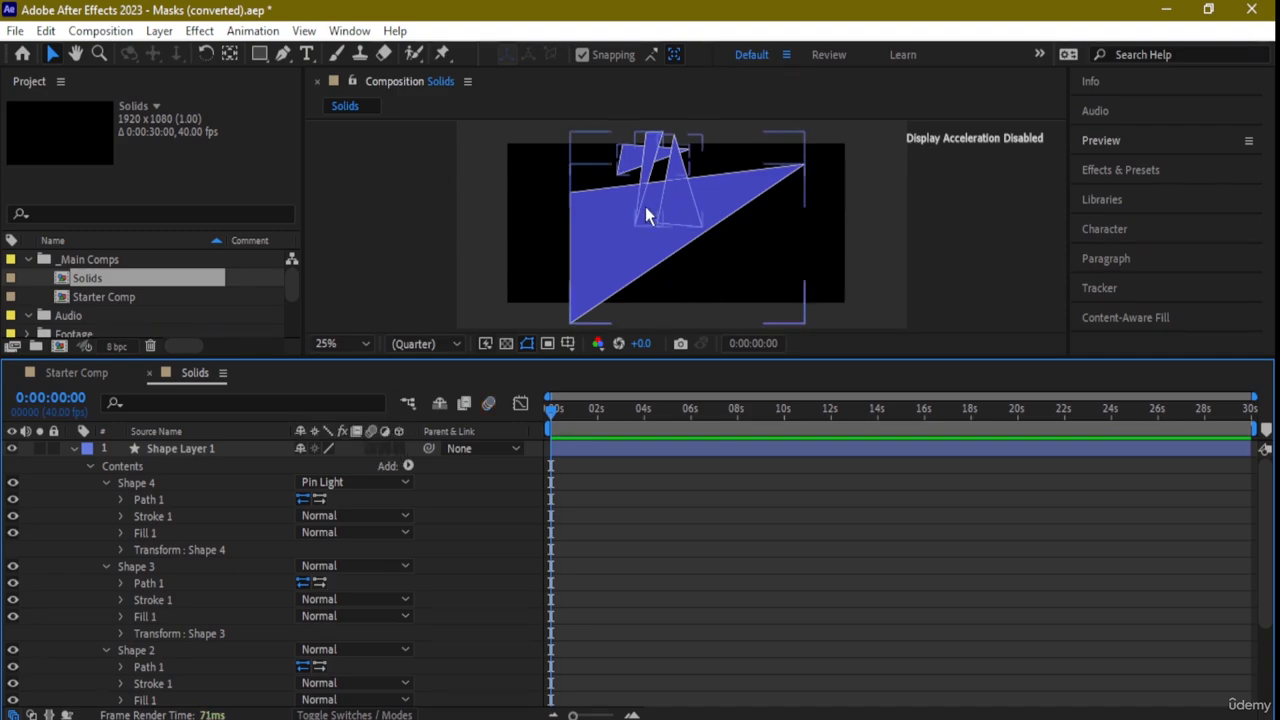
Delete both Dark Gray Solid 1 and Shape Layer 1 from the Solids composition
scroll(318, 595, down, 4)
click(172, 650)
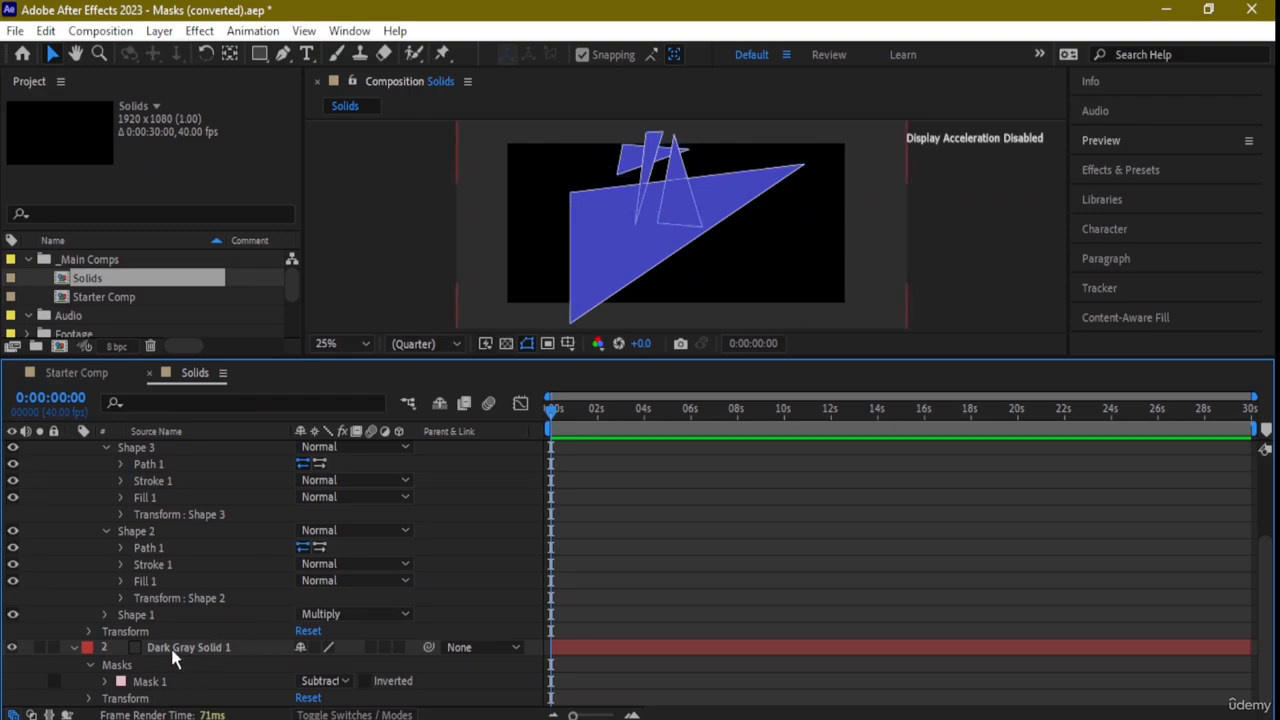
click(172, 652)
scroll(198, 634, up, 3)
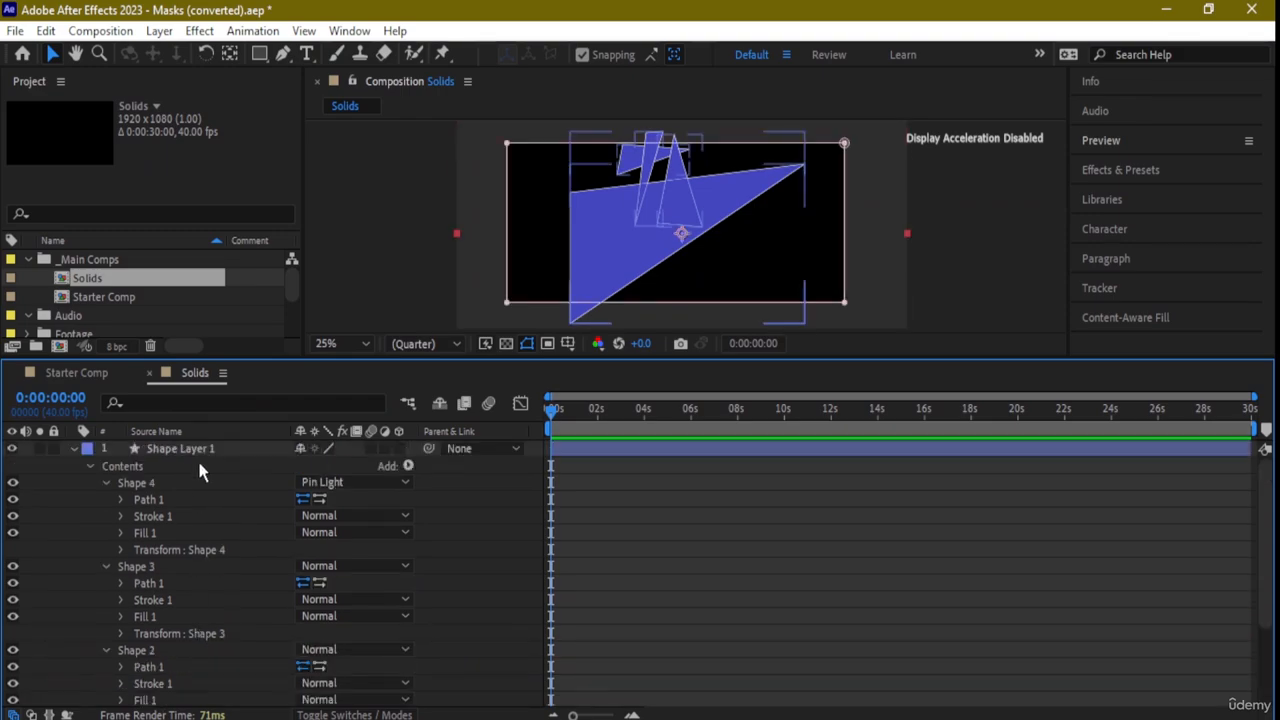
click(233, 450)
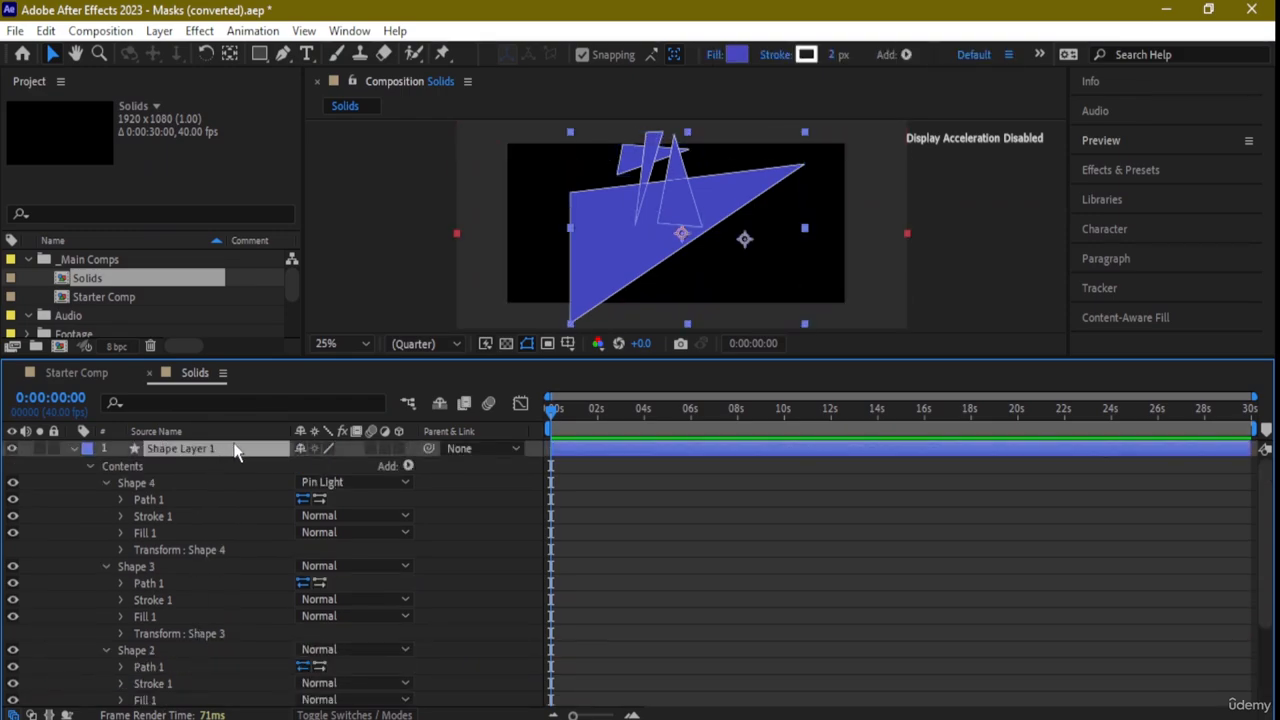
key(Delete)
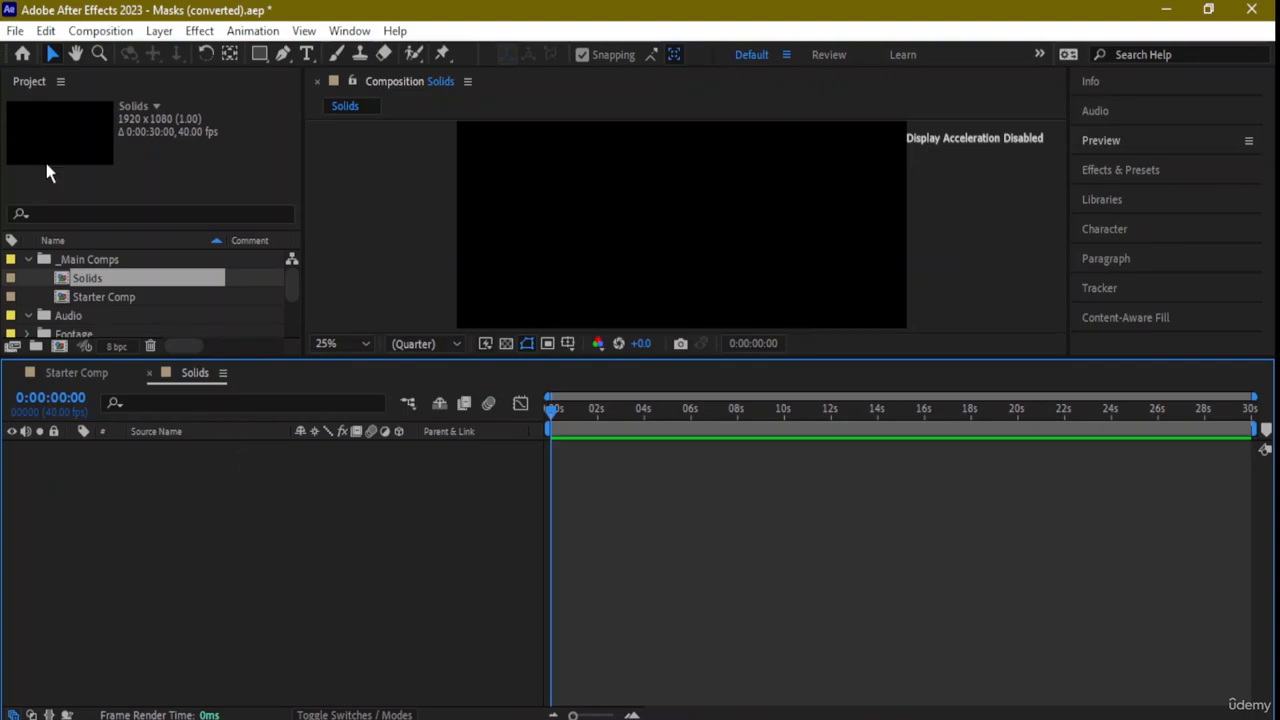
Import the Pexels mountain-lake JPG photo into the project and place it in the Solids composition
click(14, 30)
mouse_move(158, 278)
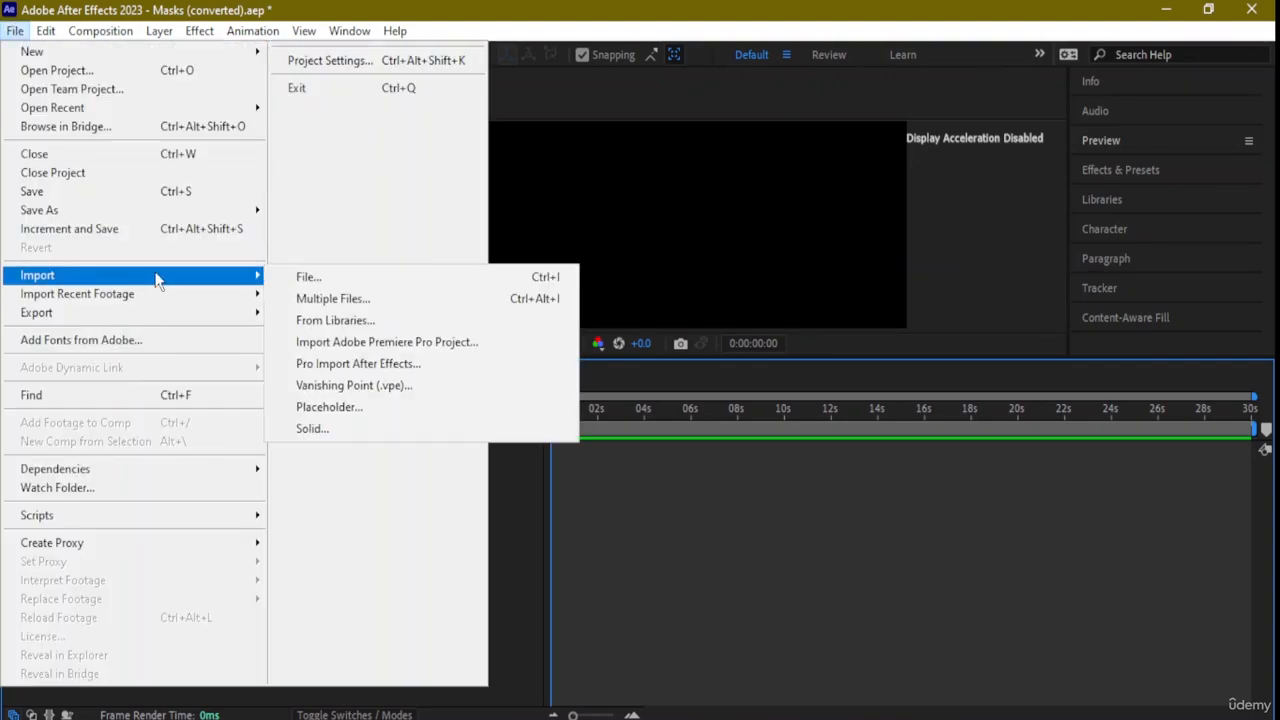
click(343, 281)
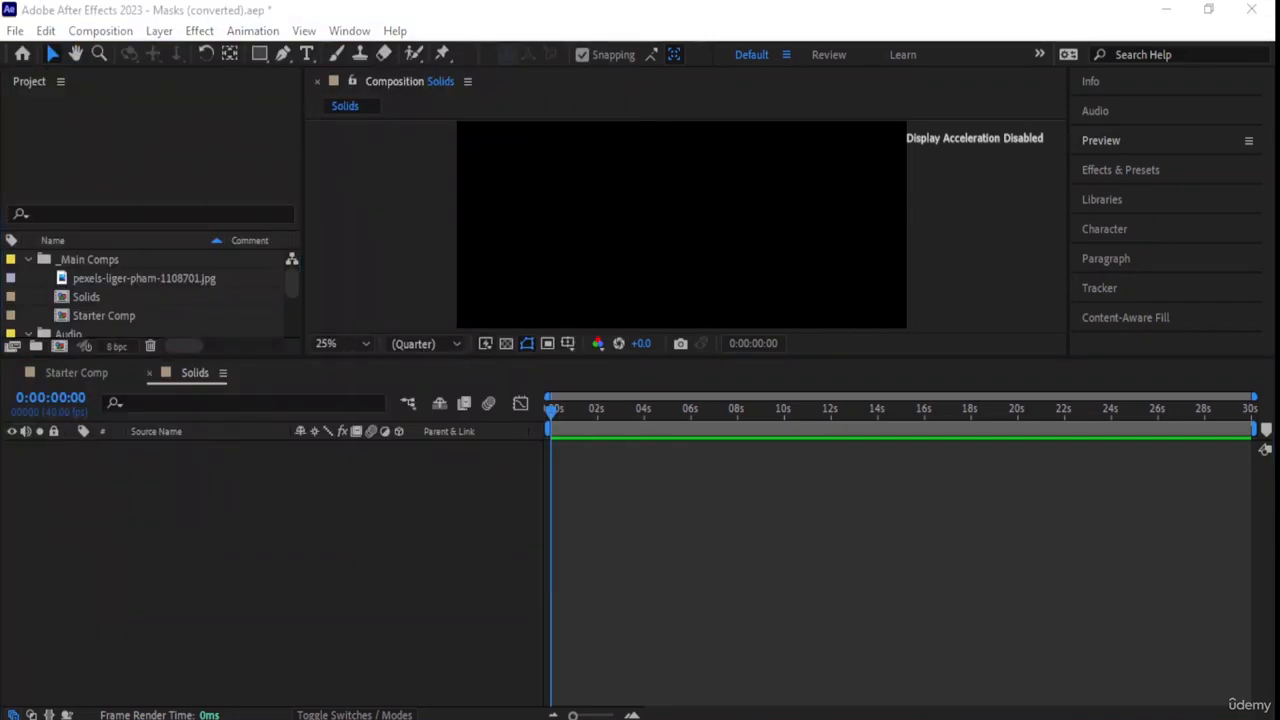
click(133, 280)
drag(133, 280, 641, 254)
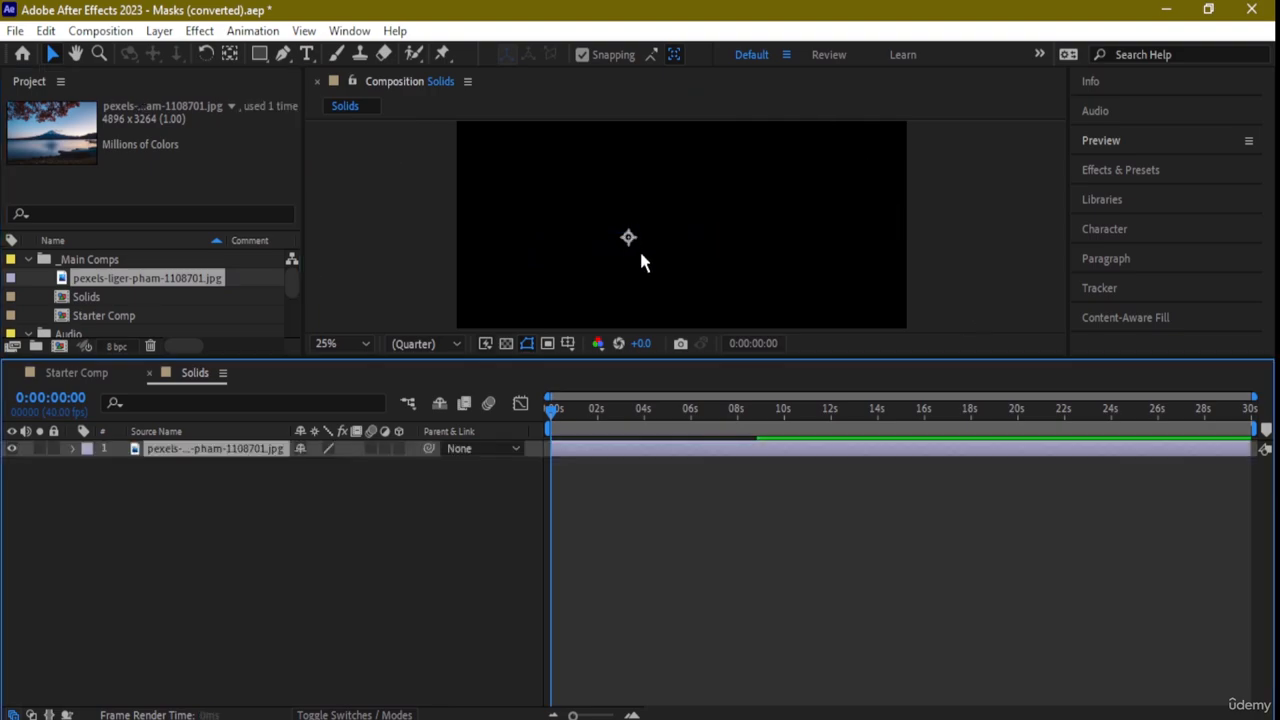
click(630, 238)
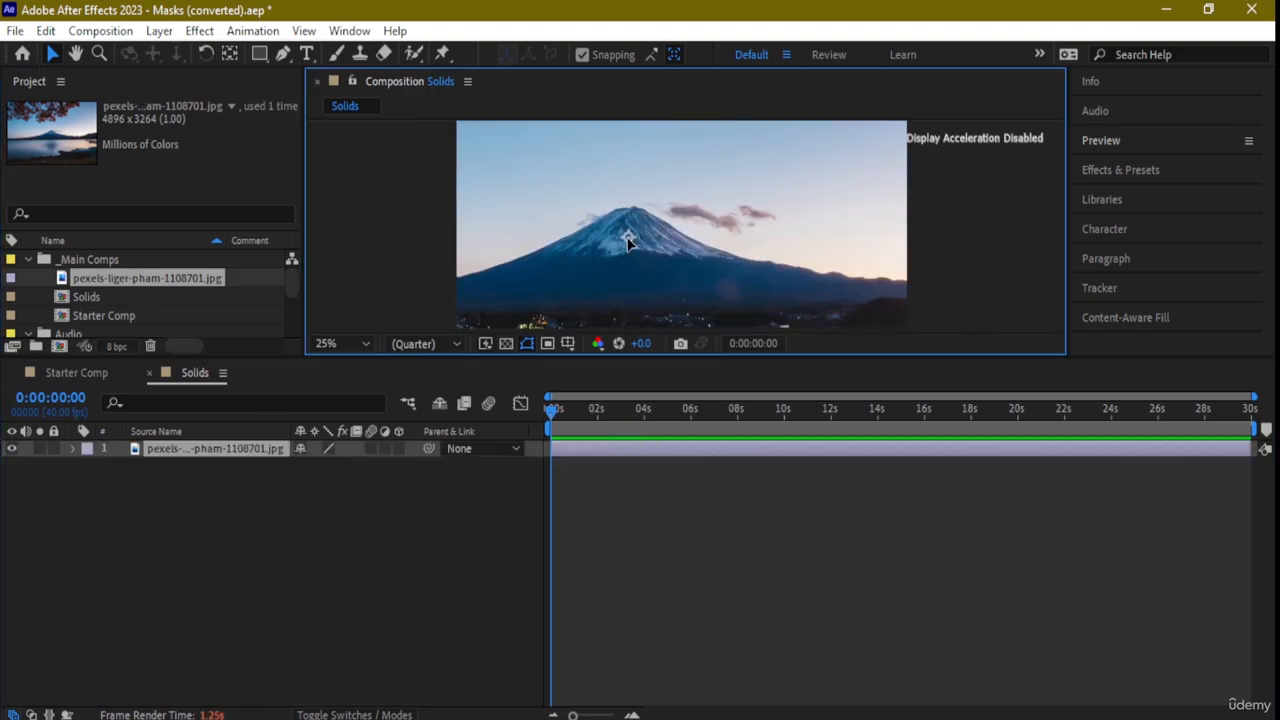
Scale the photo layer down from its corner and reposition it so it just fills the composition frame
scroll(705, 230, down, 4)
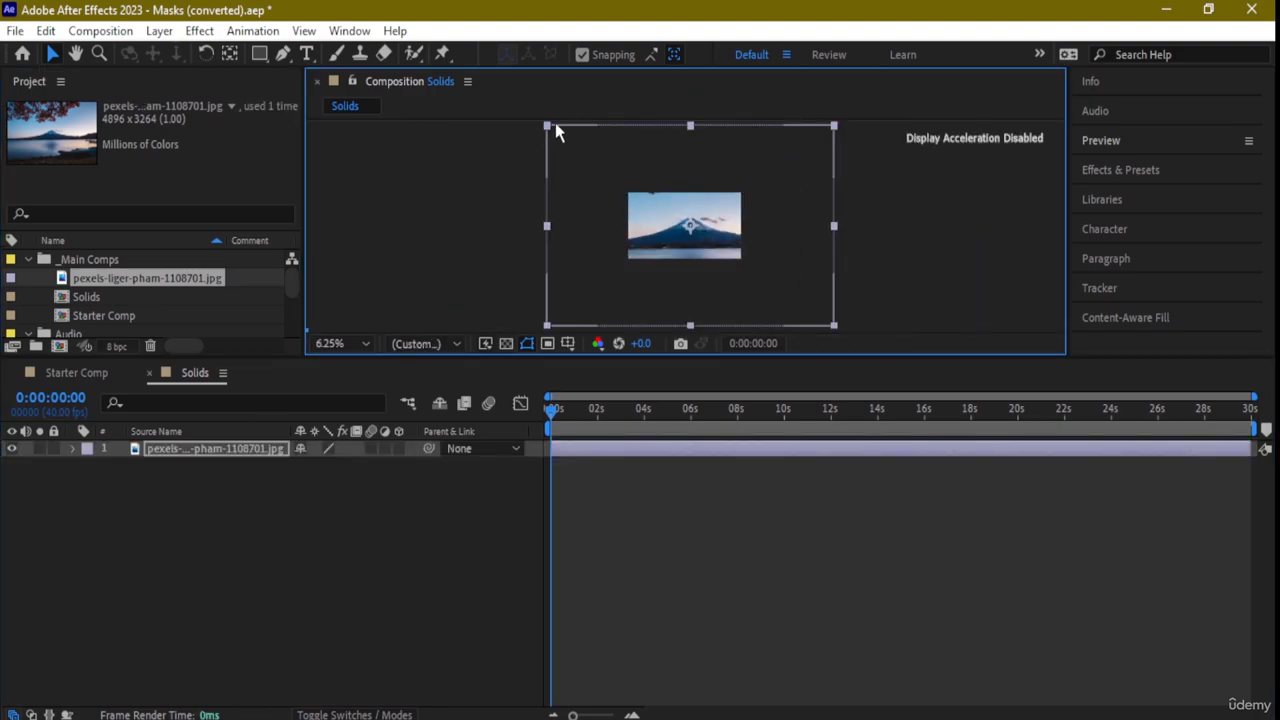
drag(576, 150, 626, 193)
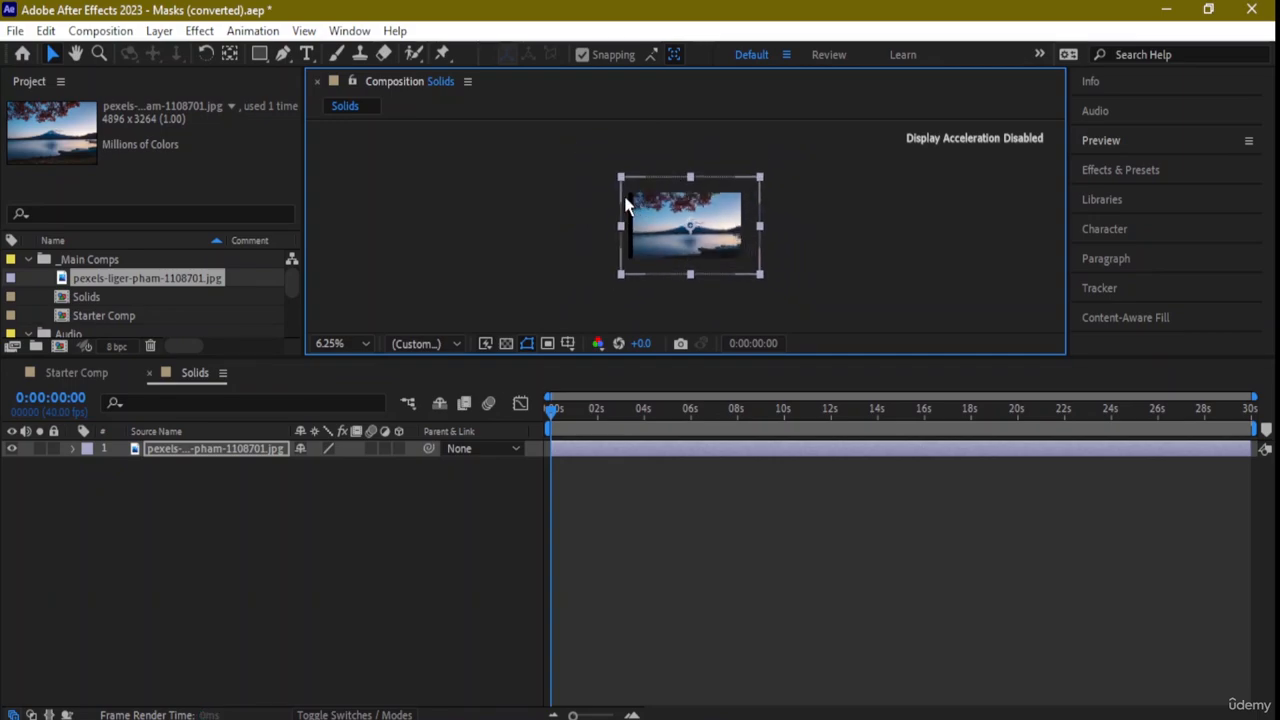
drag(704, 224, 693, 224)
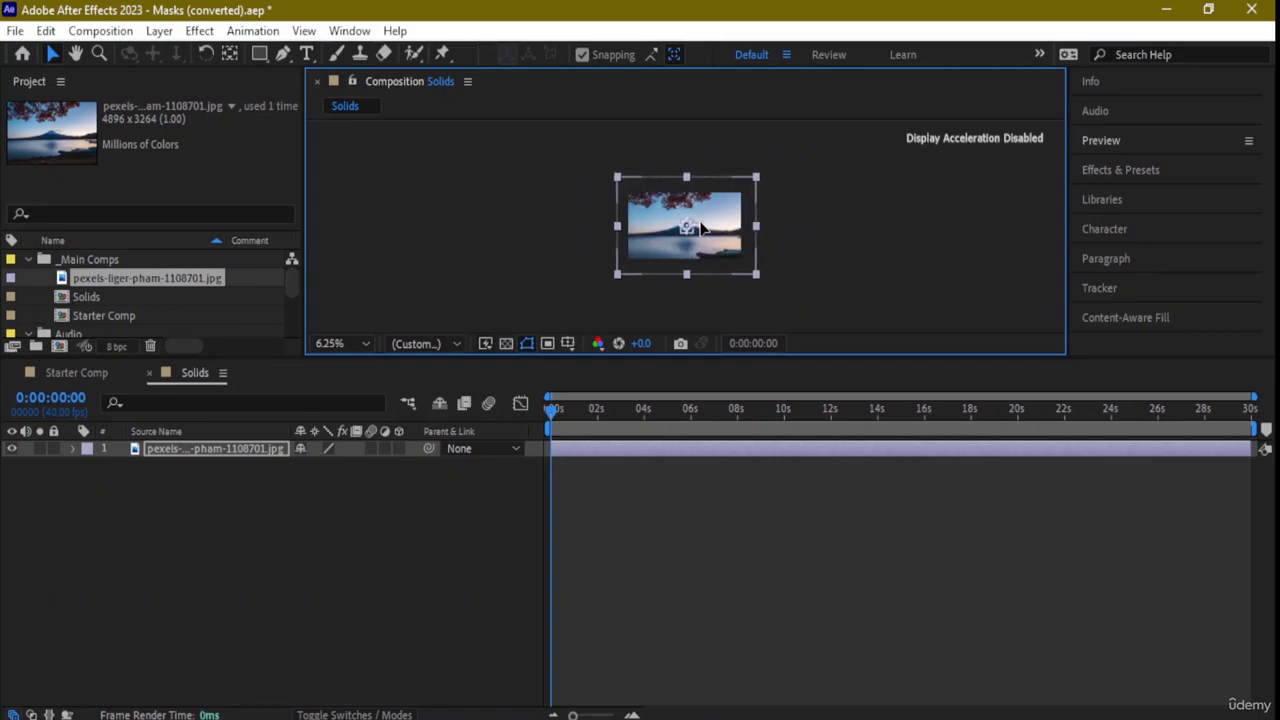
click(615, 173)
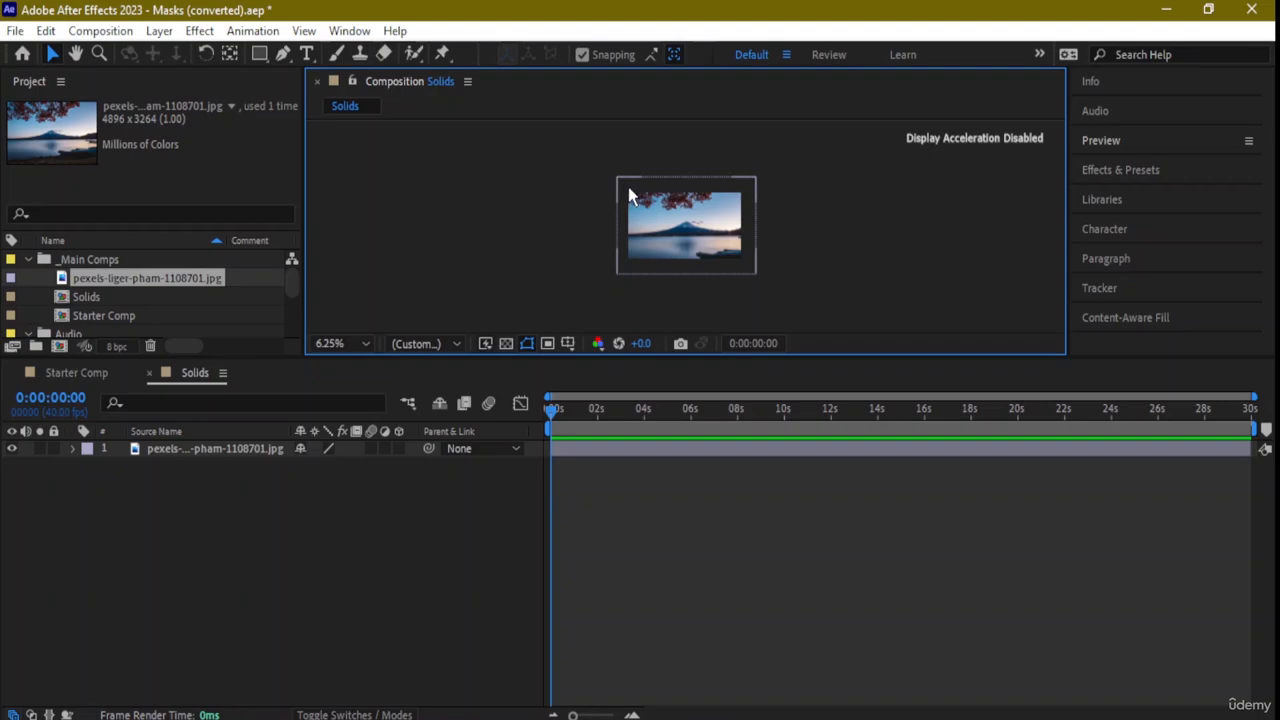
click(619, 183)
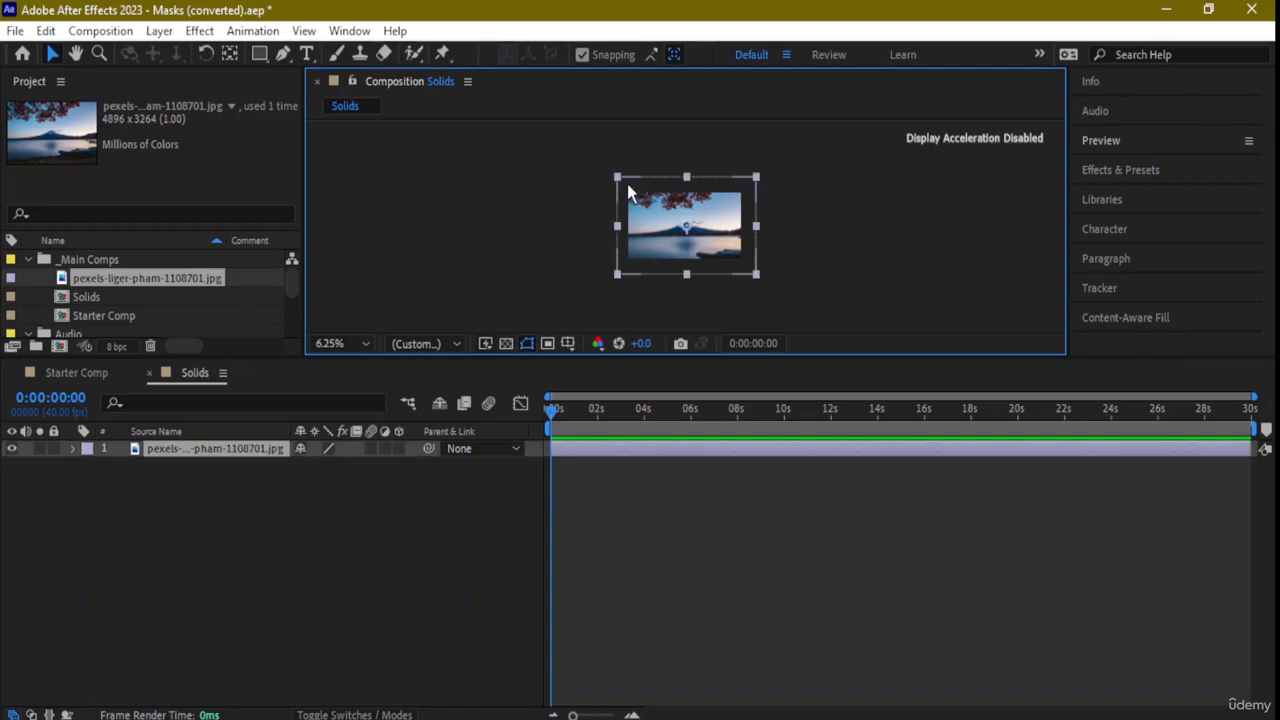
drag(616, 177, 628, 186)
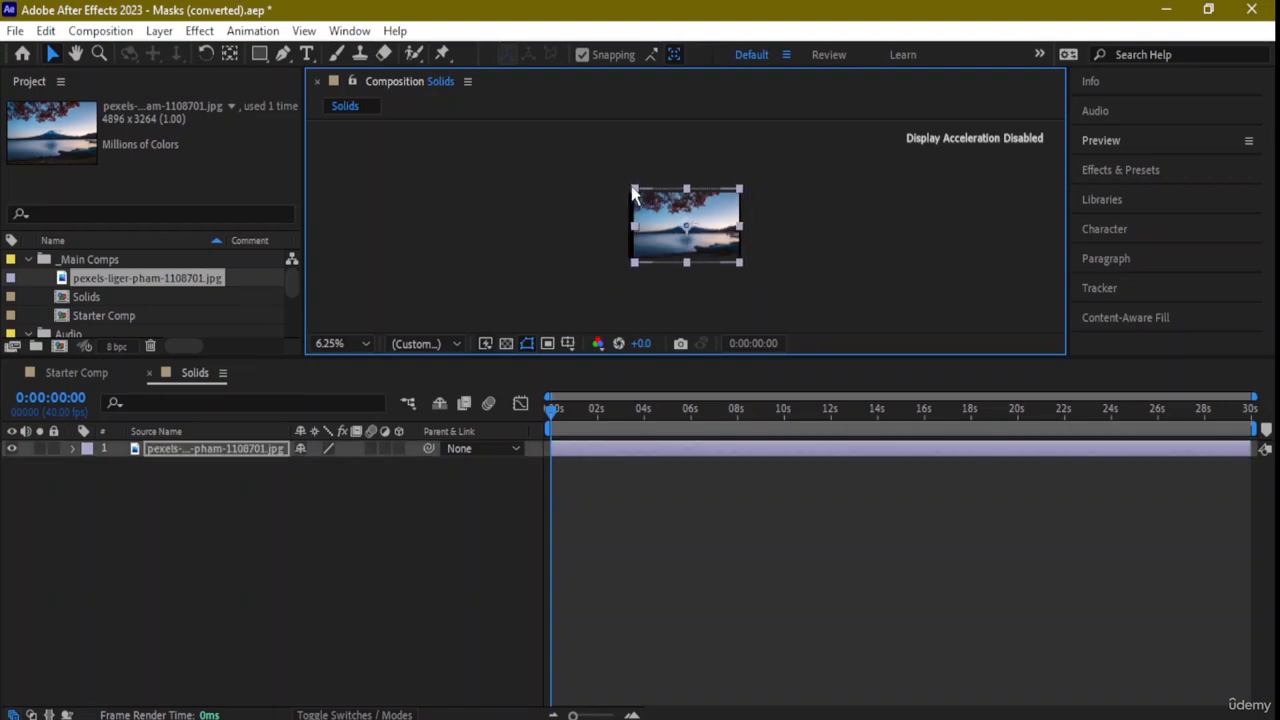
click(754, 226)
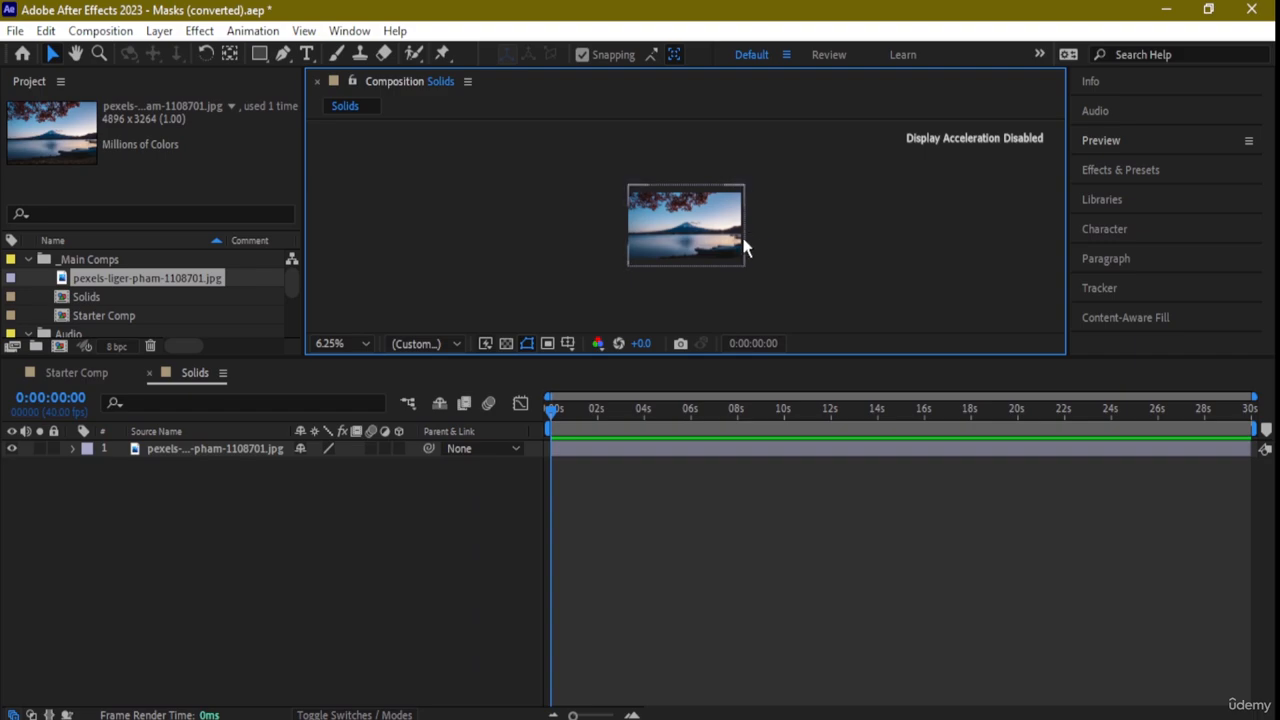
key(period)
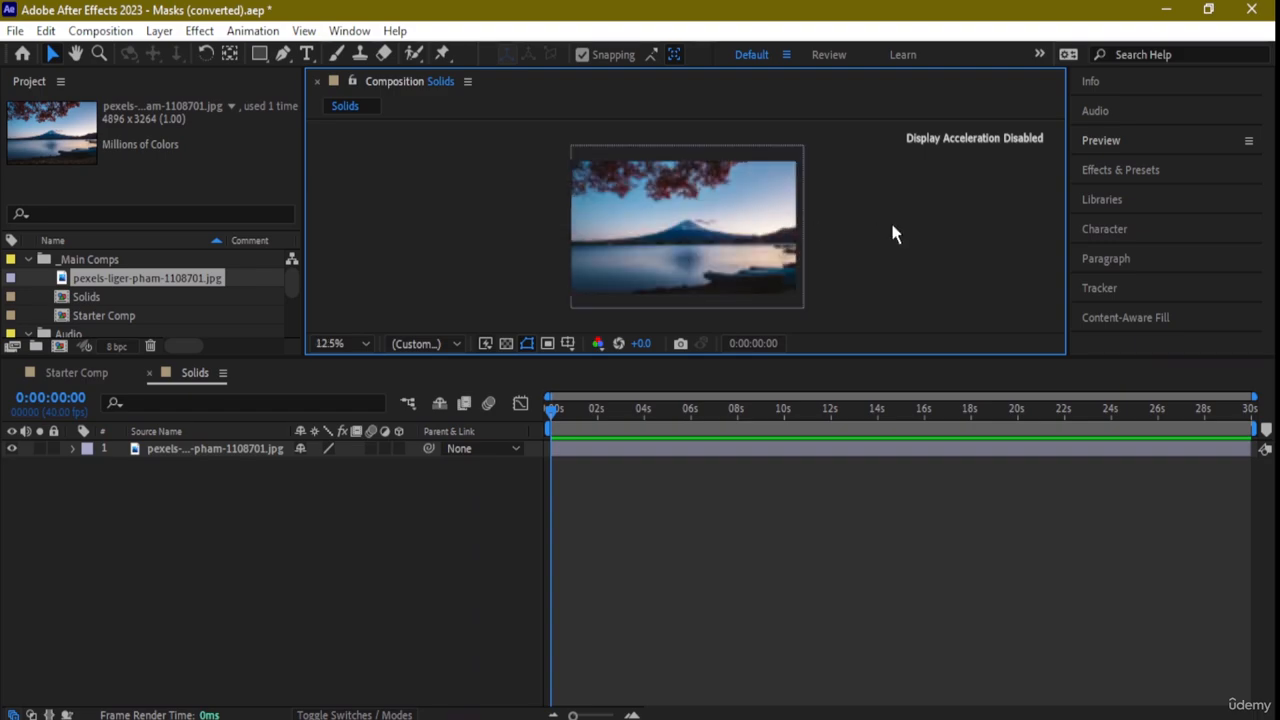
key(period)
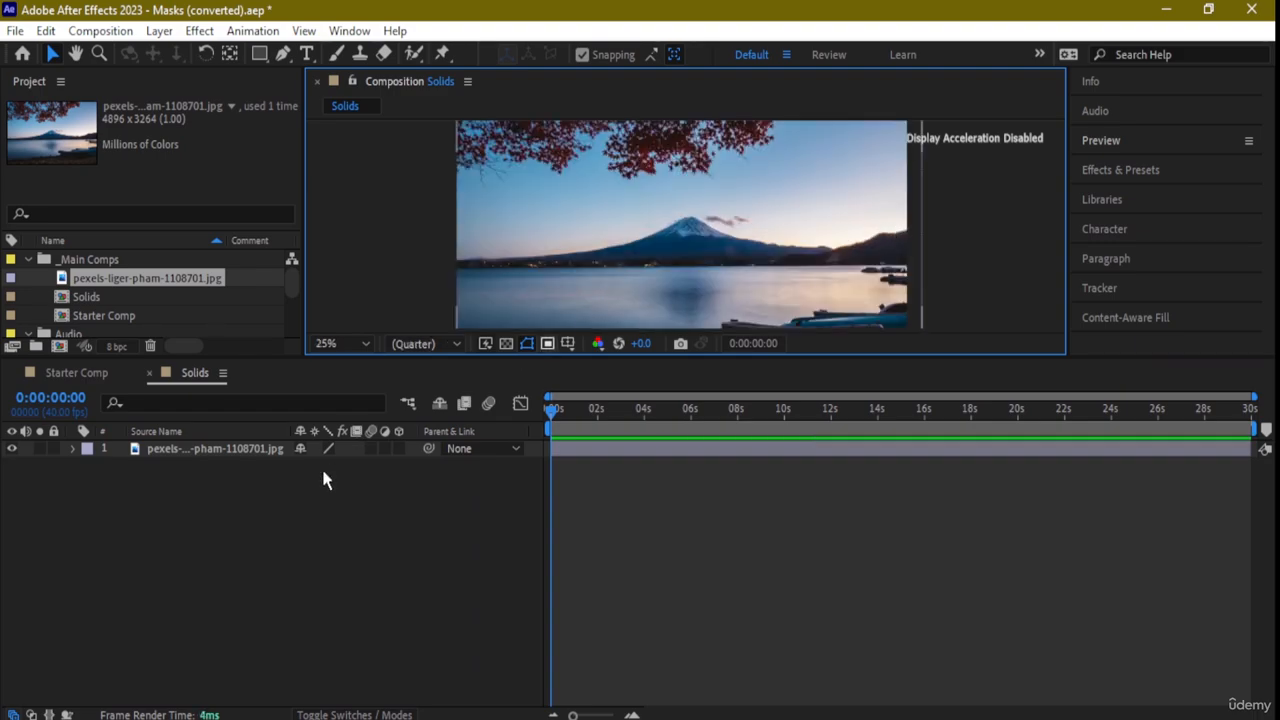
key(comma)
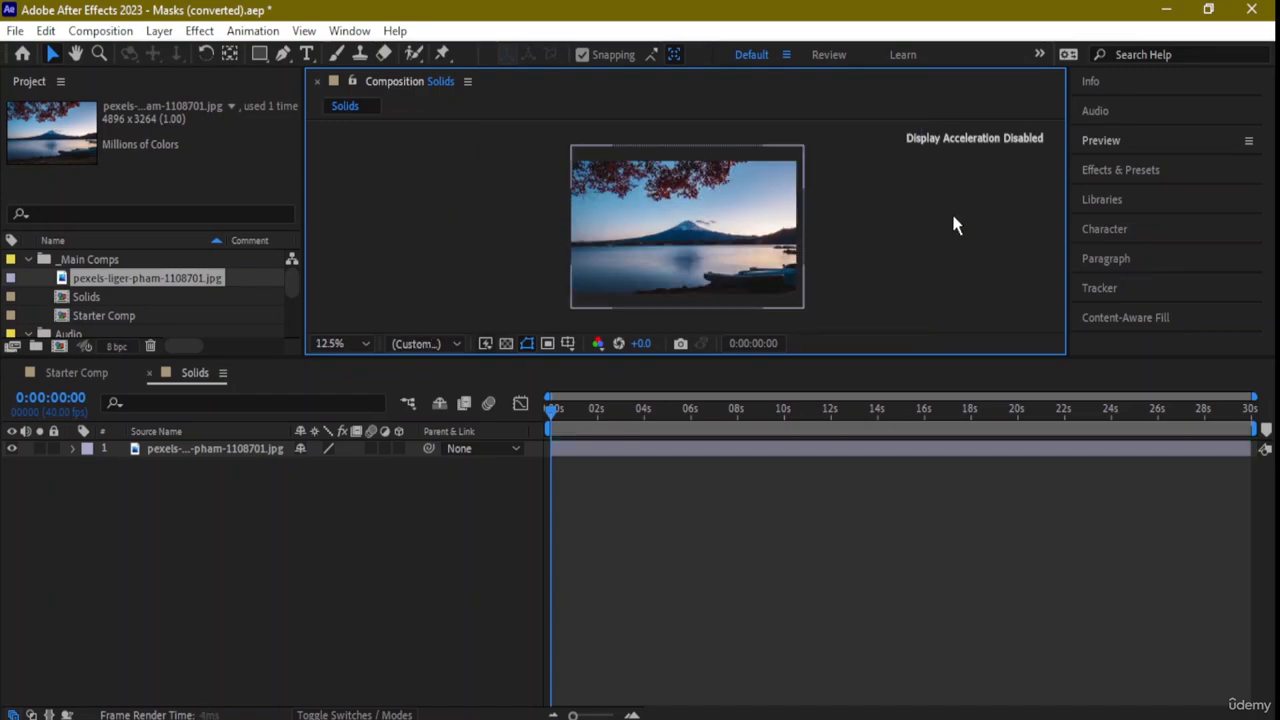
key(period)
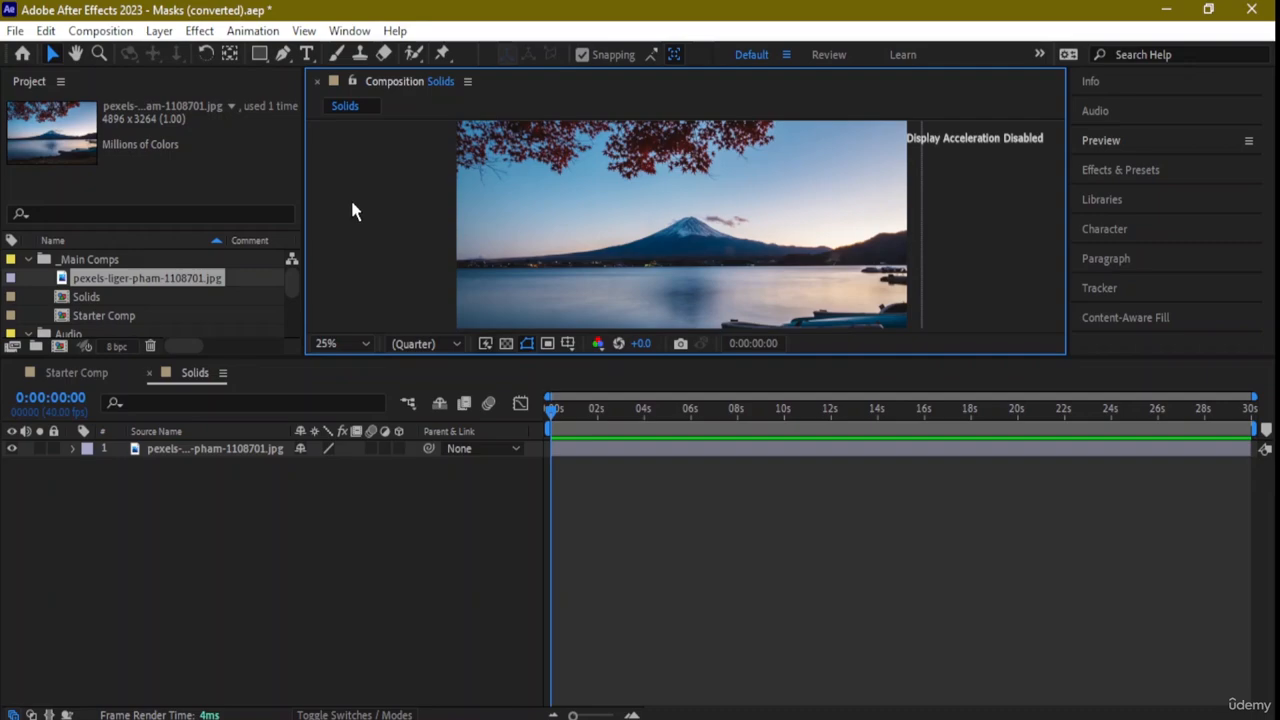
scroll(536, 196, down, 1)
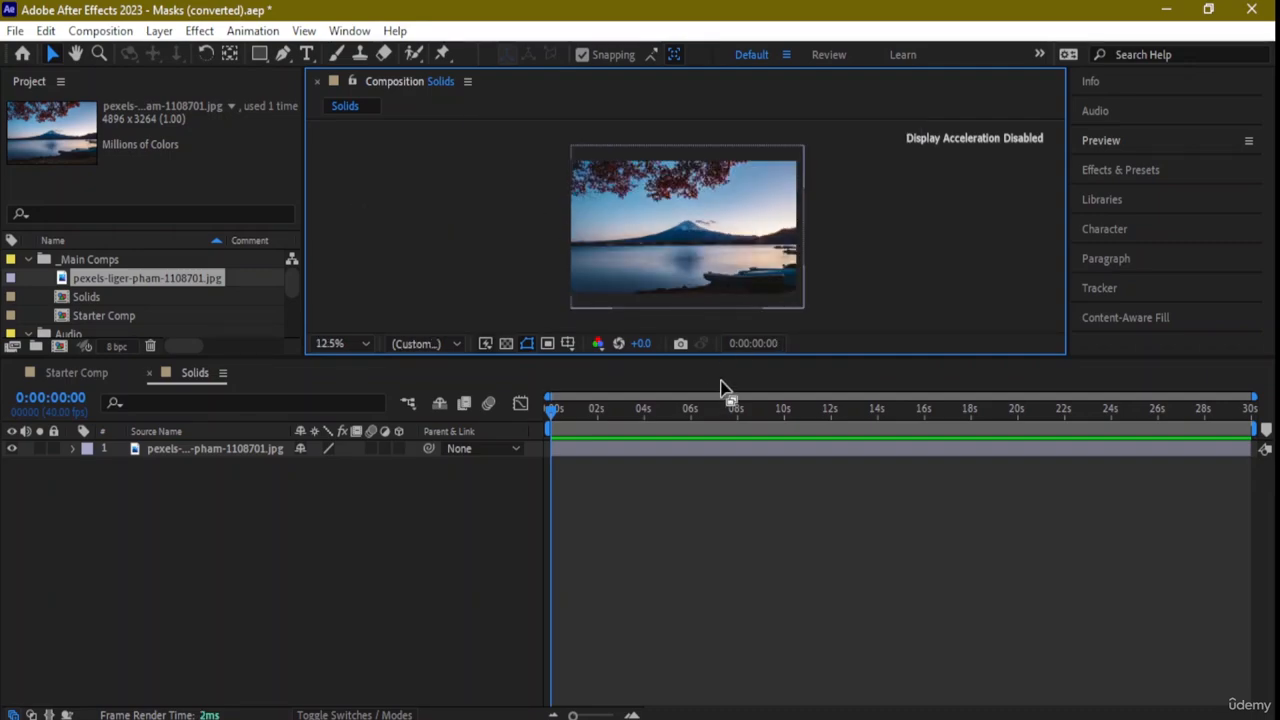
Enlarge the composition viewing area and close the Solids composition to work in Starter Comp
click(116, 299)
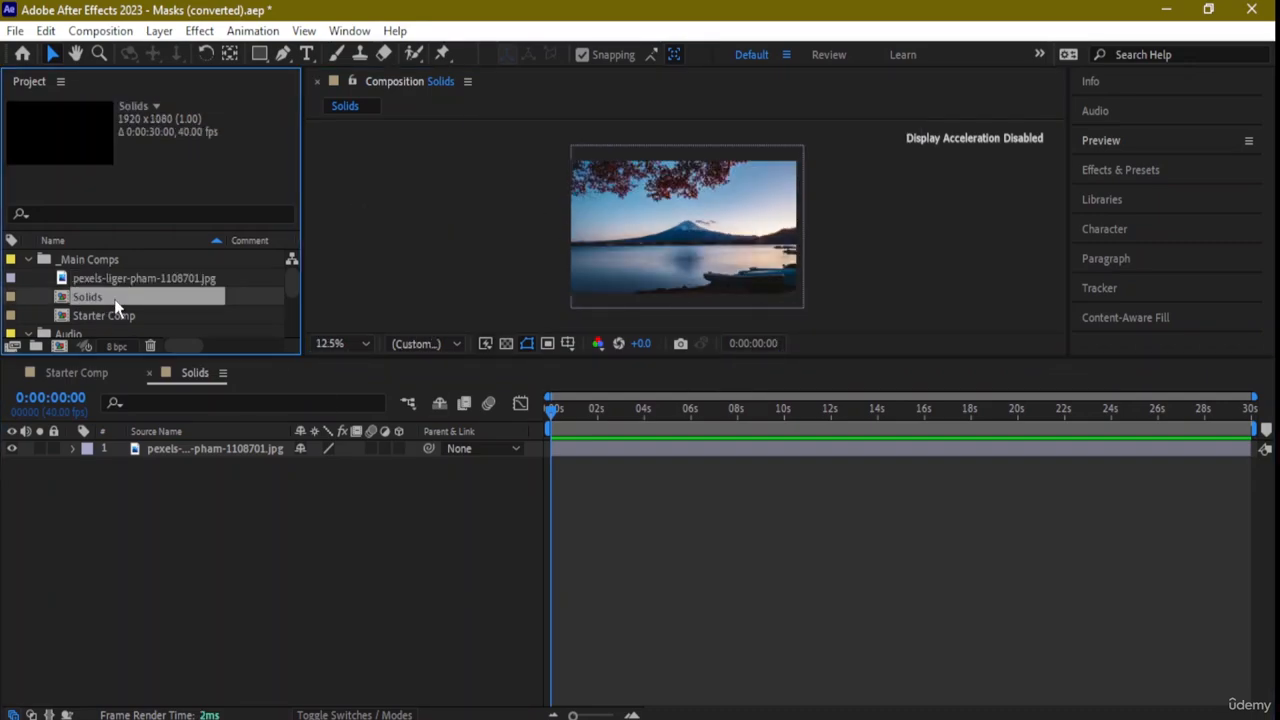
click(221, 455)
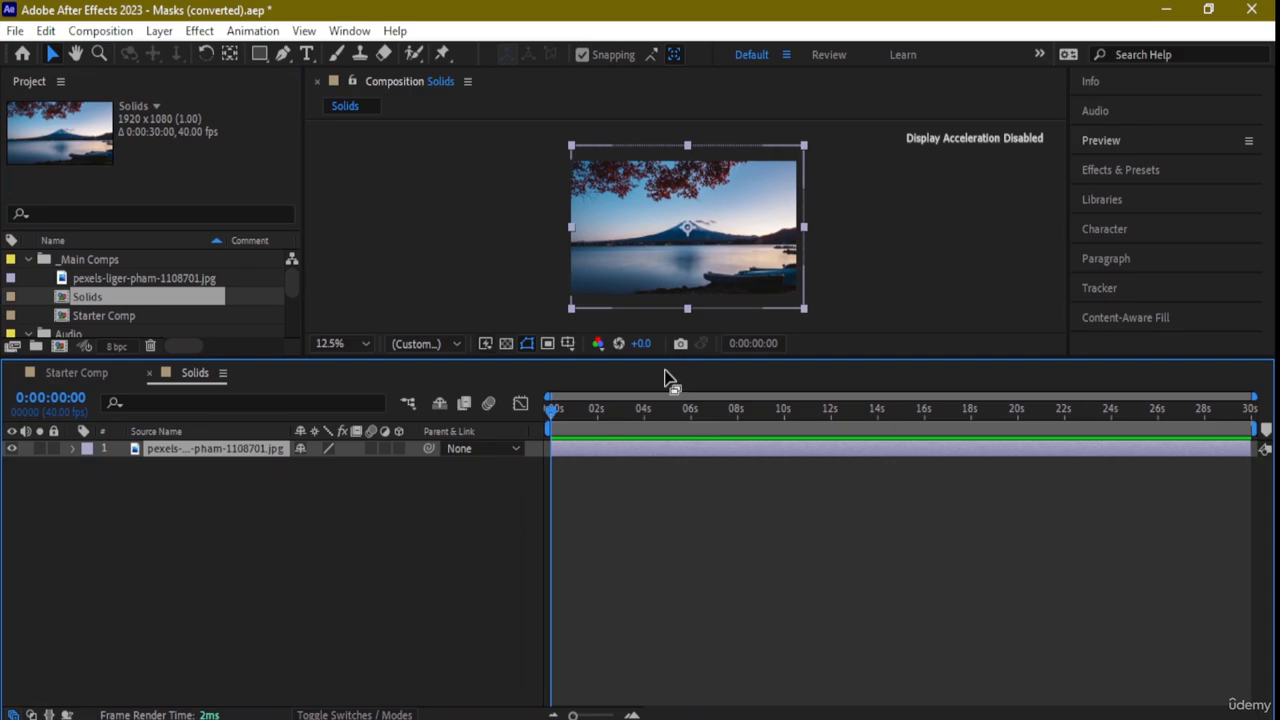
drag(714, 358, 712, 450)
key(ctrl+y)
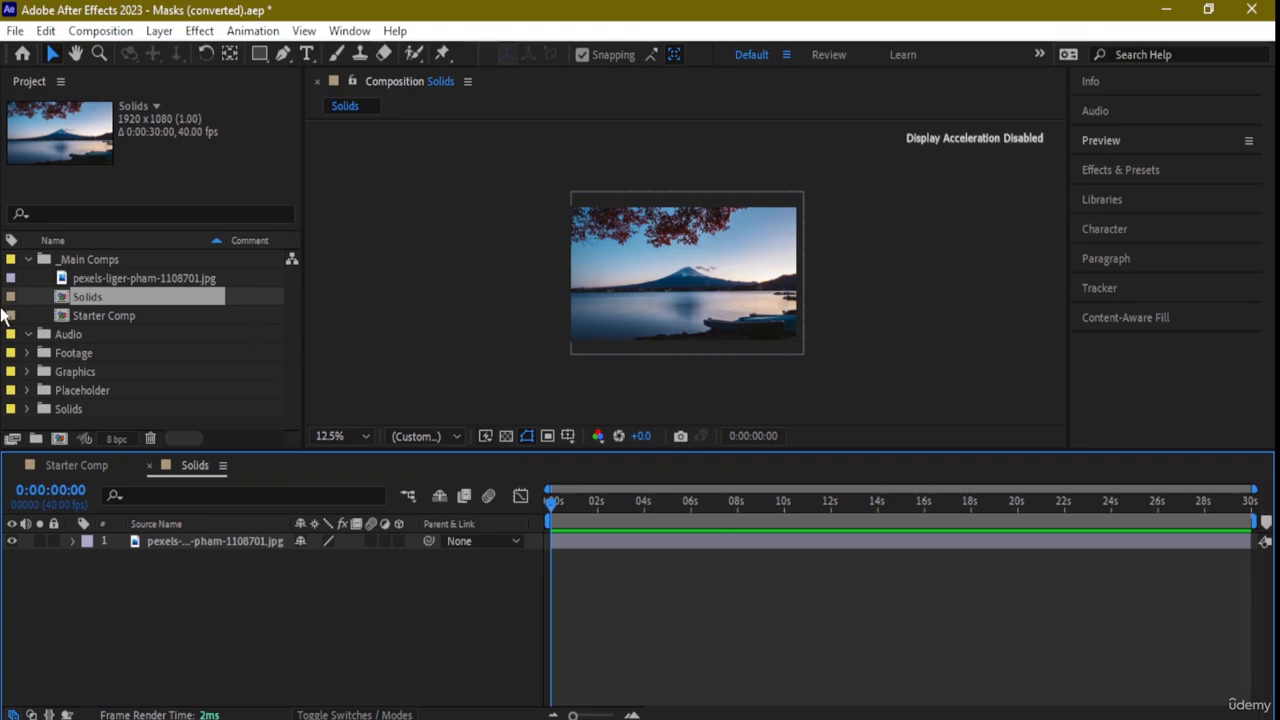
click(152, 465)
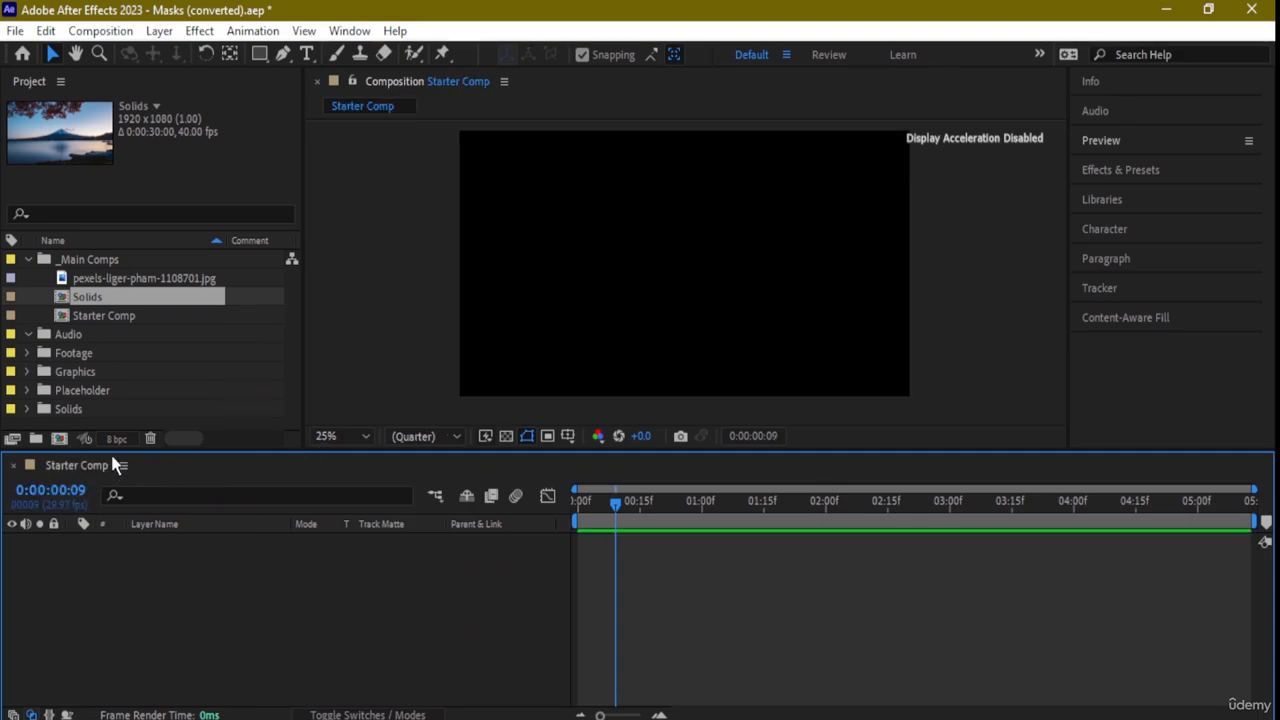
Add the pexels-liger-pham-1108701.jpg photo to Starter Comp and scale it down to just cover the frame
click(130, 279)
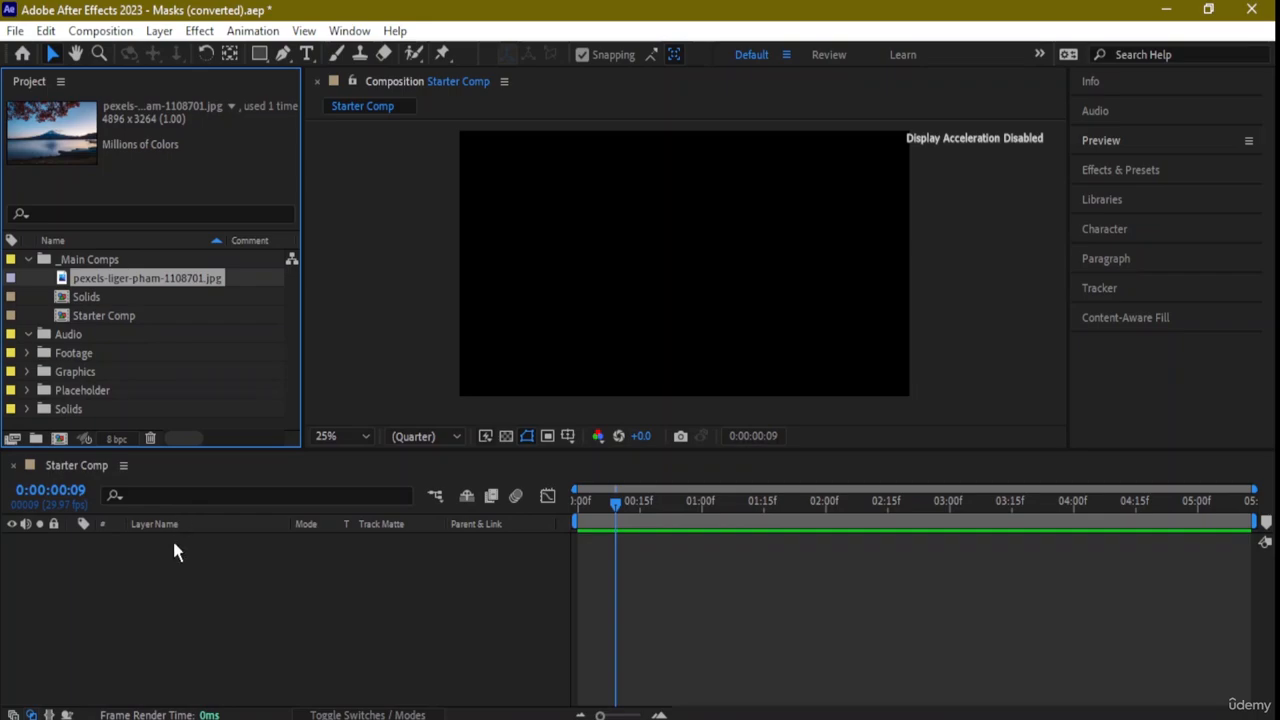
drag(150, 278, 166, 534)
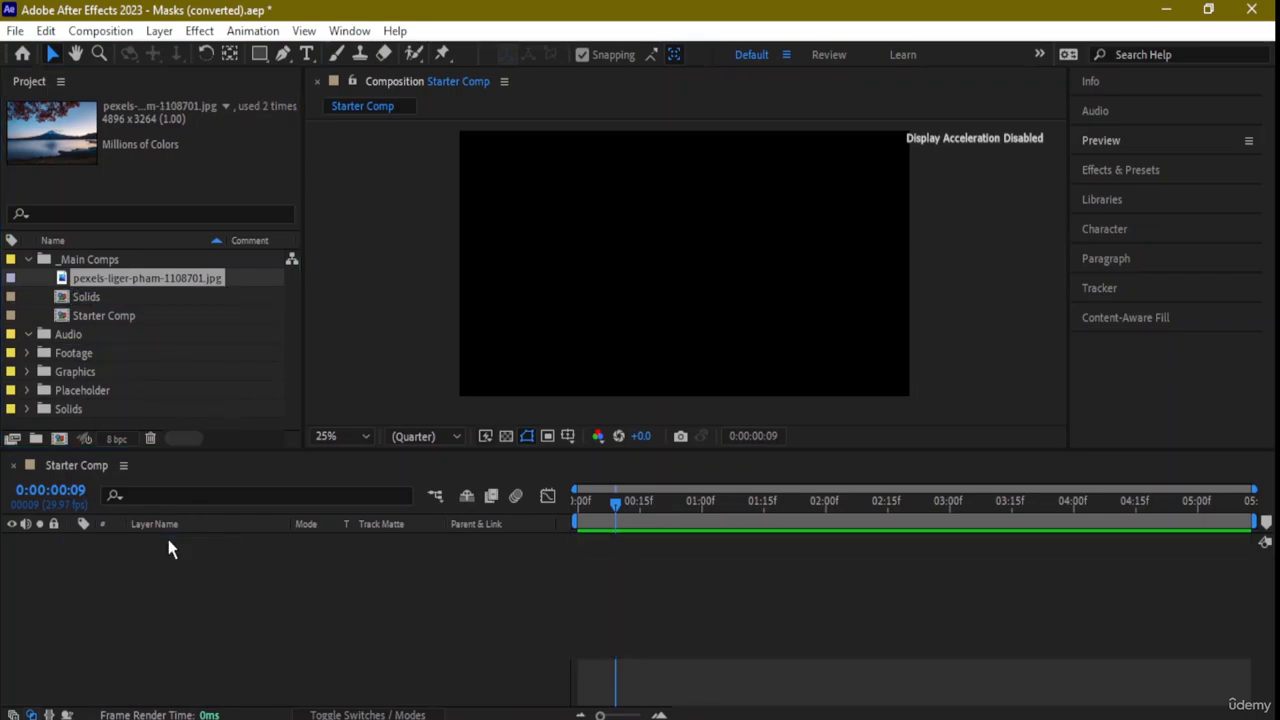
key(comma)
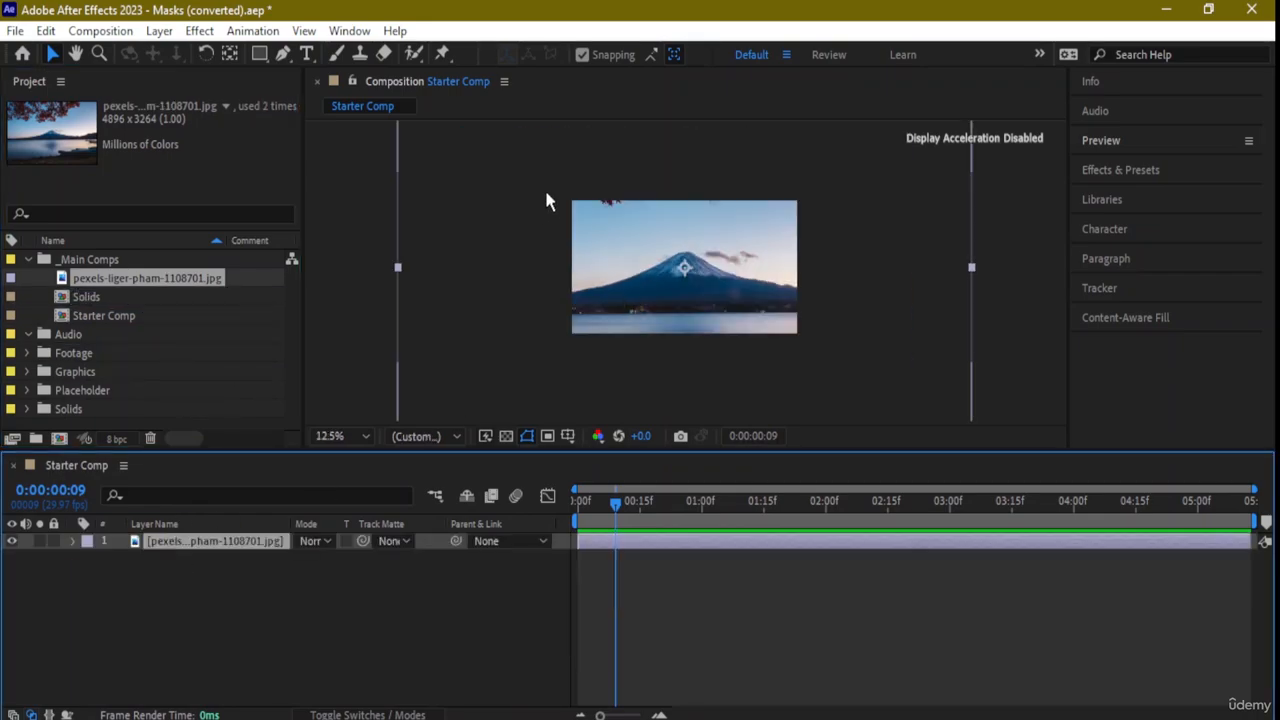
key(comma)
drag(540, 168, 624, 238)
click(1005, 240)
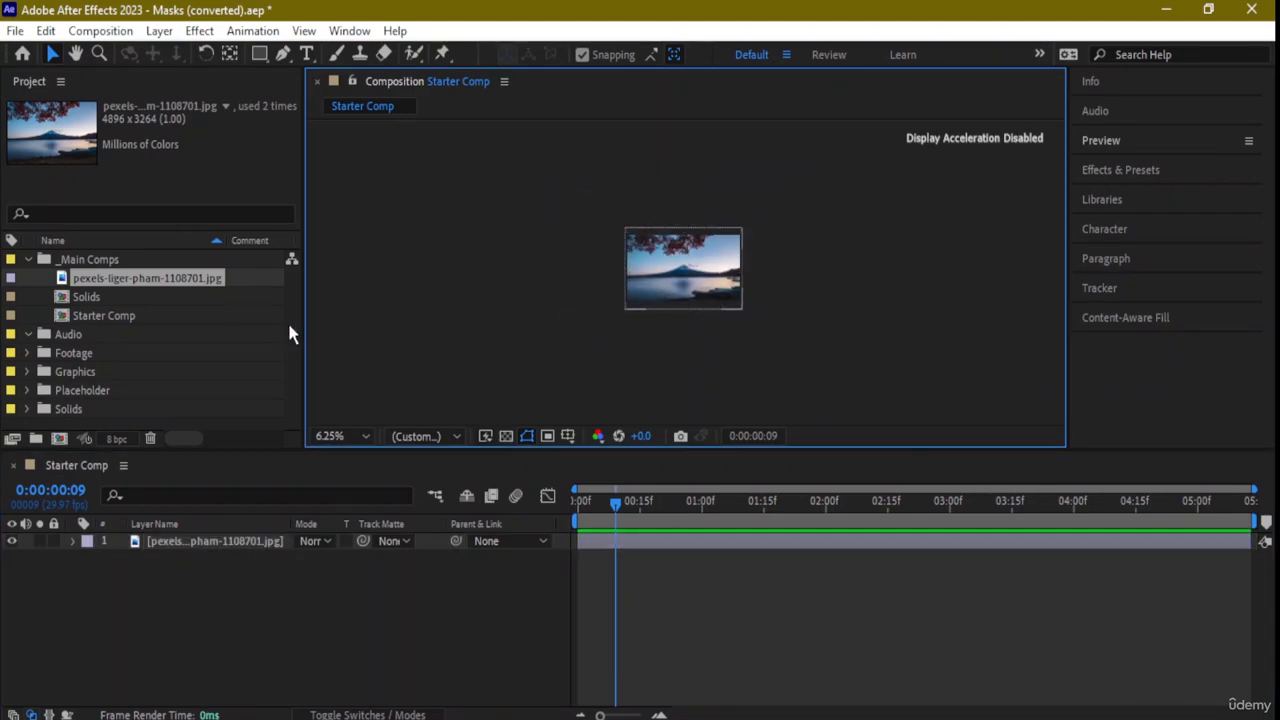
key(period)
key(period)
key(comma)
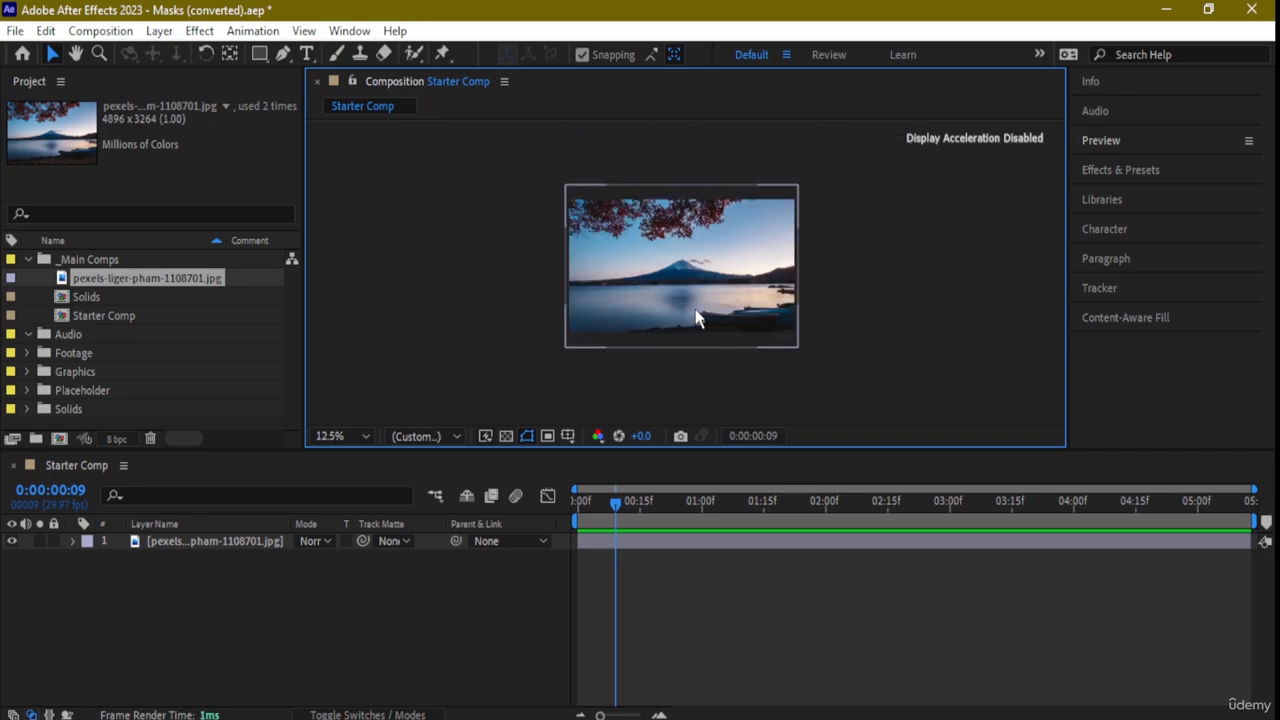
Create a 1920 x 1080 px solid above the photo in Starter Comp with the light cyan color 83FFE0
right_click(93, 594)
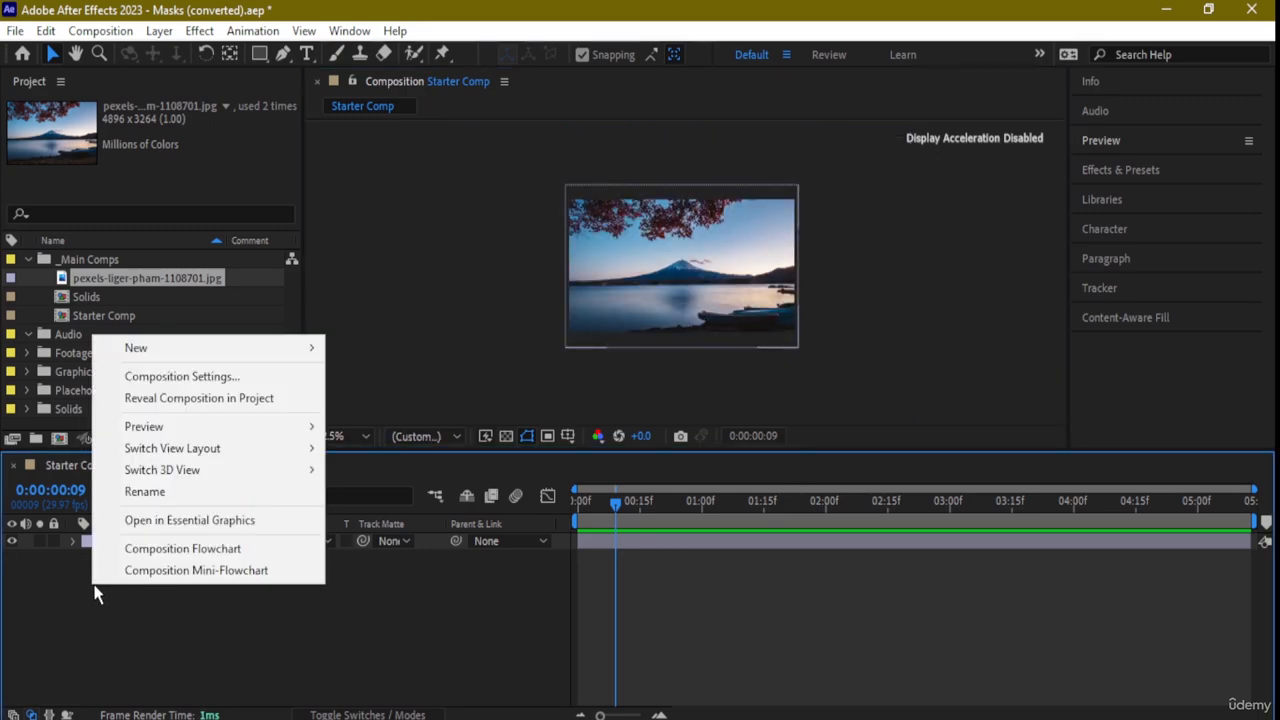
mouse_move(233, 358)
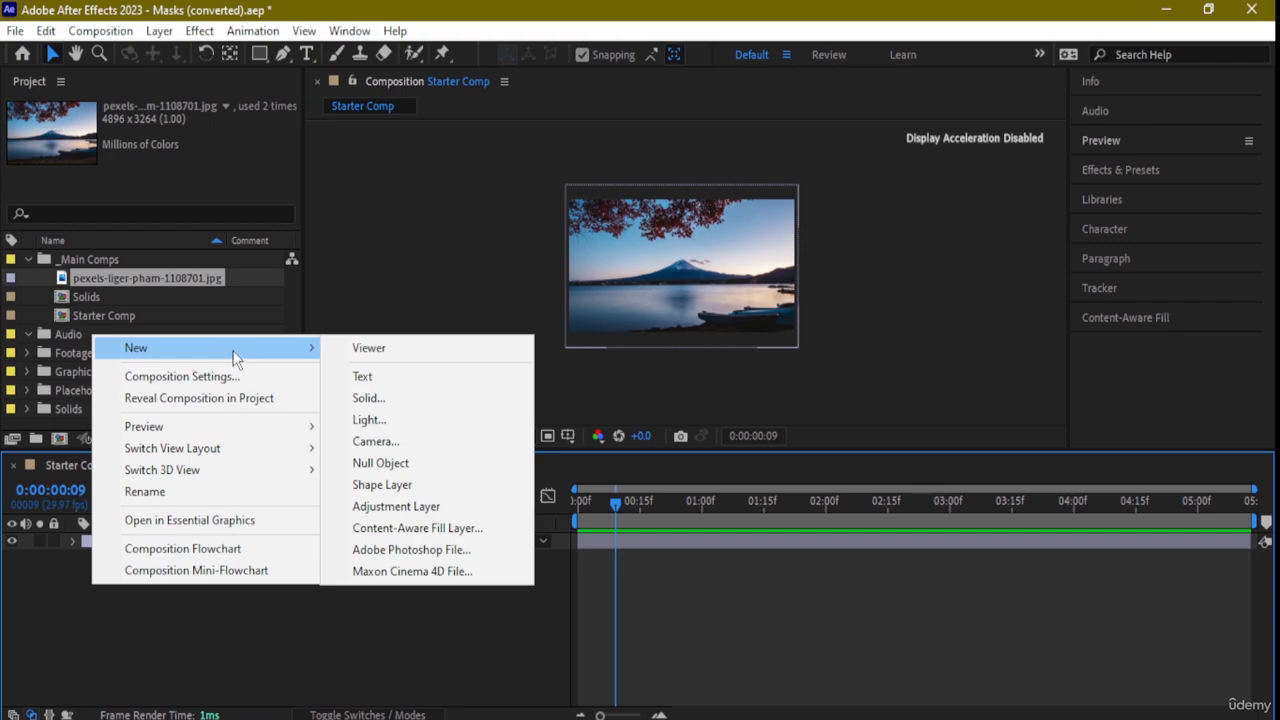
click(400, 401)
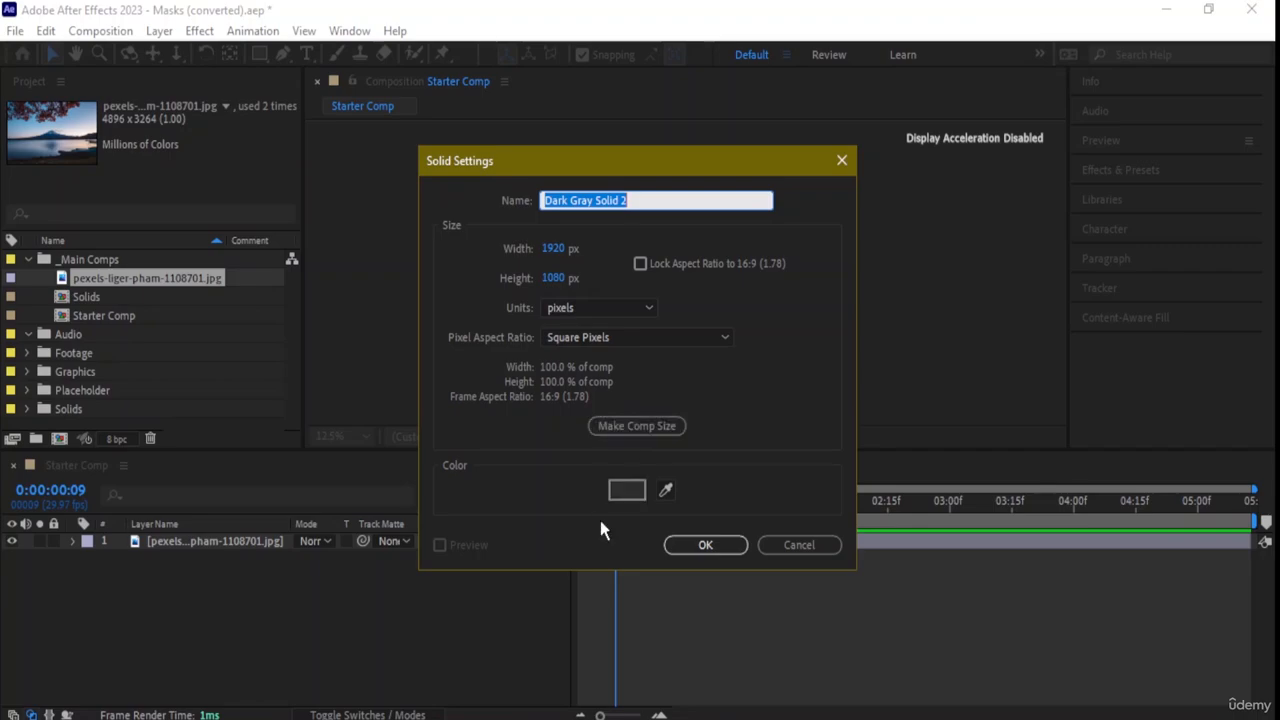
click(626, 488)
mouse_move(631, 391)
mouse_down()
mouse_move(641, 332)
mouse_move(629, 369)
mouse_move(591, 391)
mouse_up()
mouse_move(676, 365)
mouse_down()
mouse_move(684, 388)
mouse_move(643, 251)
mouse_move(529, 240)
mouse_up()
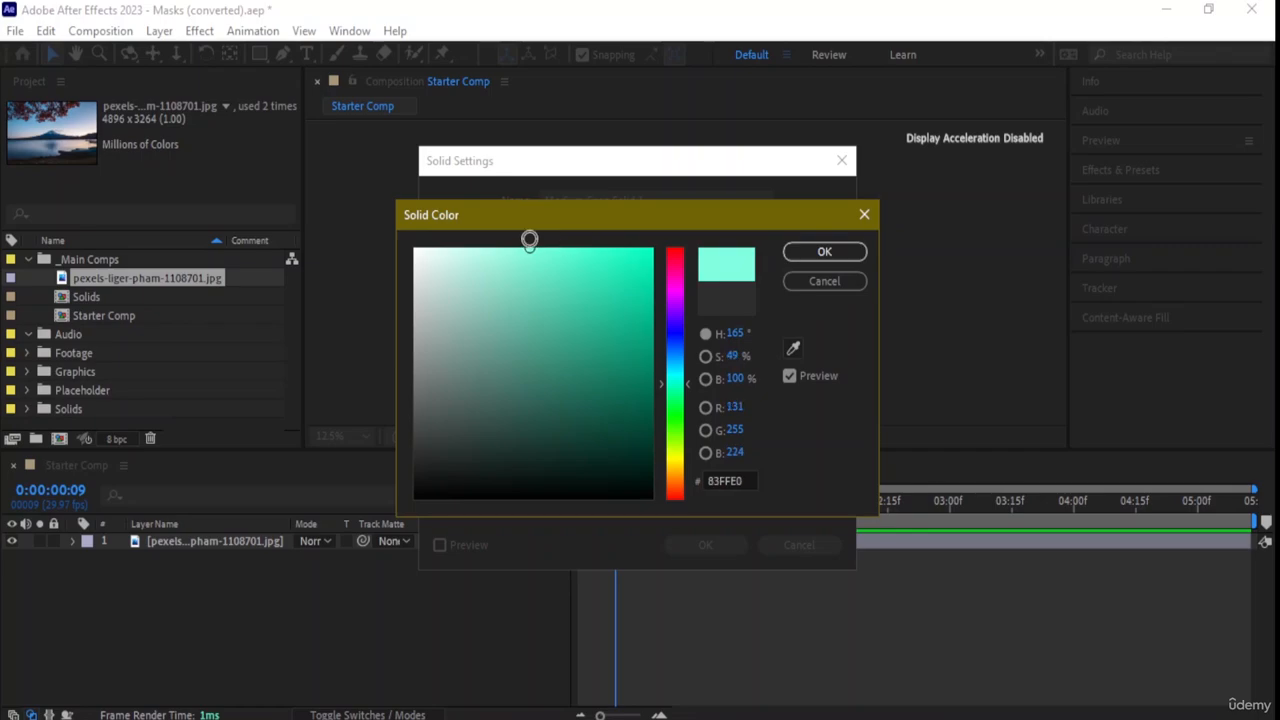
click(824, 251)
click(718, 534)
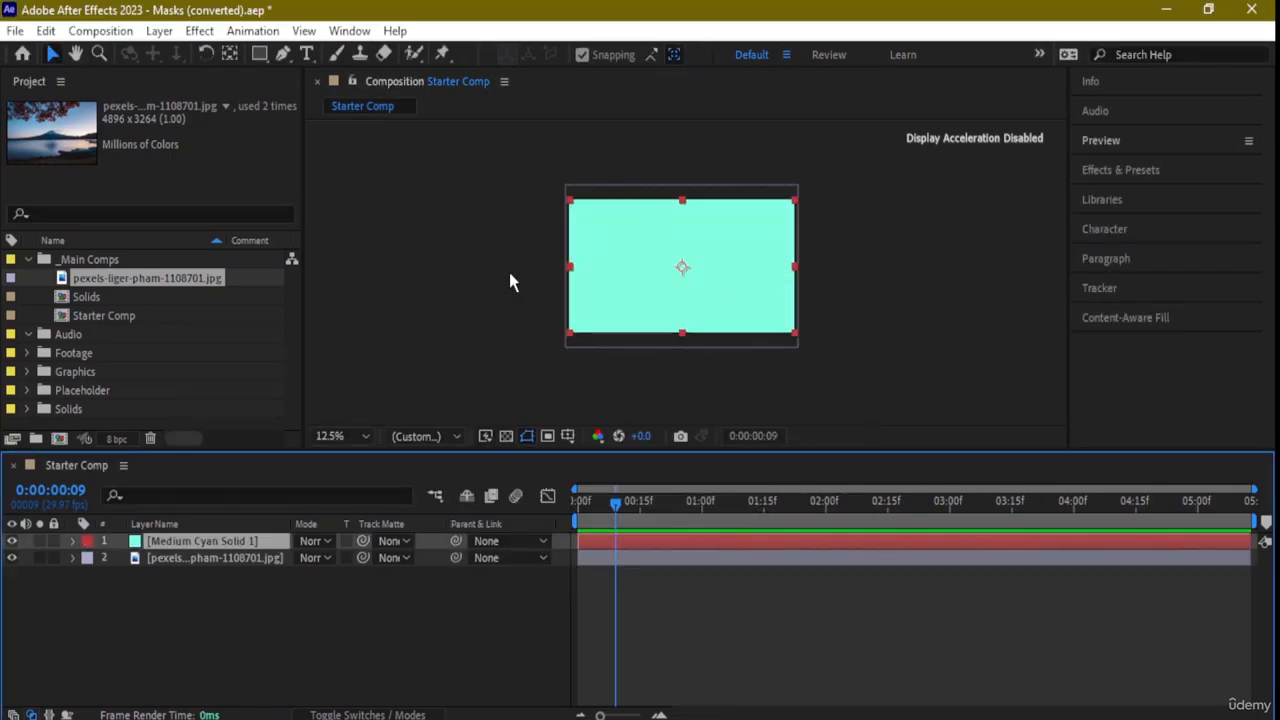
Scale the cyan solid to about 108.3 by 114.8% and center it so it extends past the frame
mouse_move(728, 323)
mouse_down()
mouse_move(752, 350)
mouse_move(814, 349)
mouse_move(751, 415)
mouse_move(714, 323)
mouse_move(720, 301)
mouse_up()
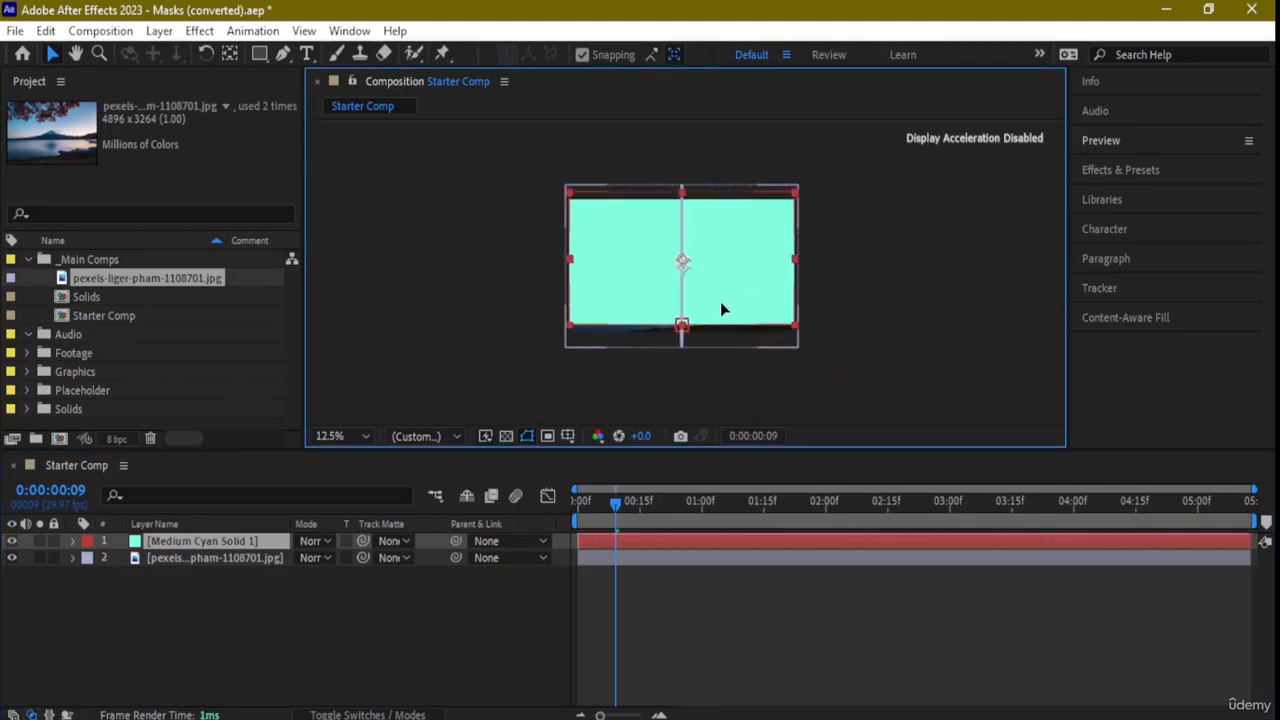
drag(798, 329, 805, 333)
drag(717, 289, 717, 296)
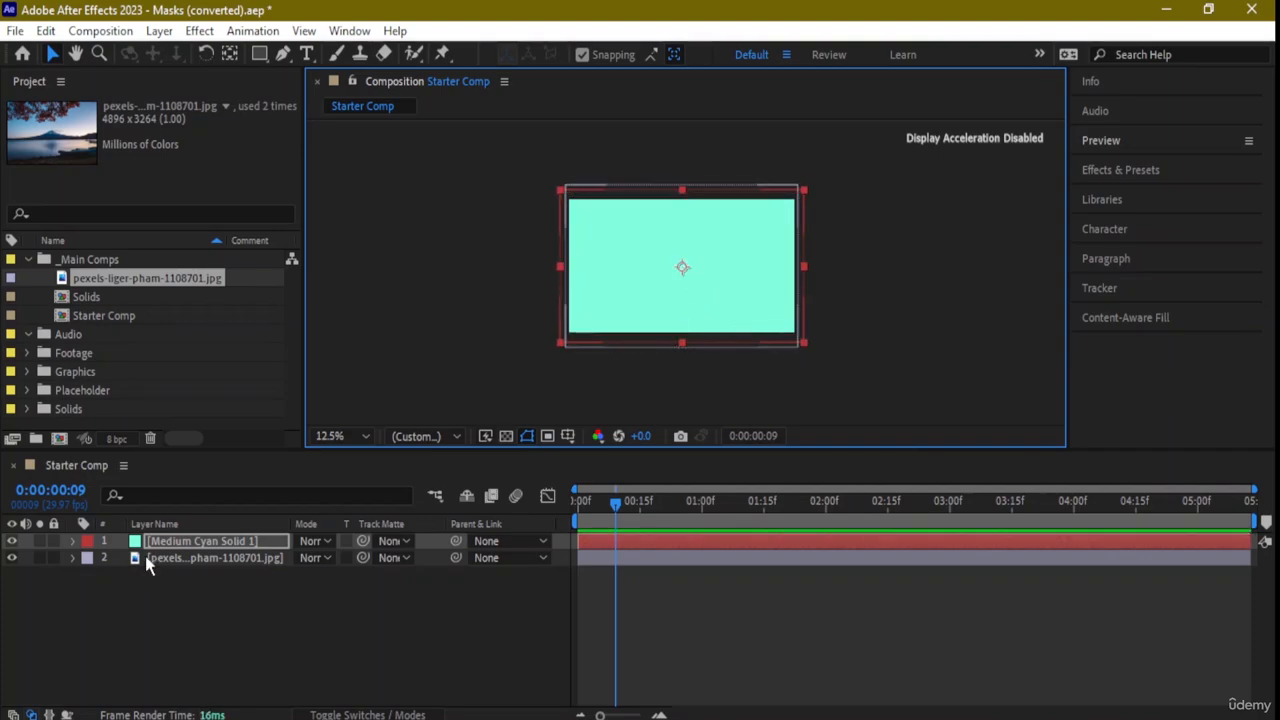
Lower the cyan solid's opacity to 13% so it tints the landscape photo
click(71, 541)
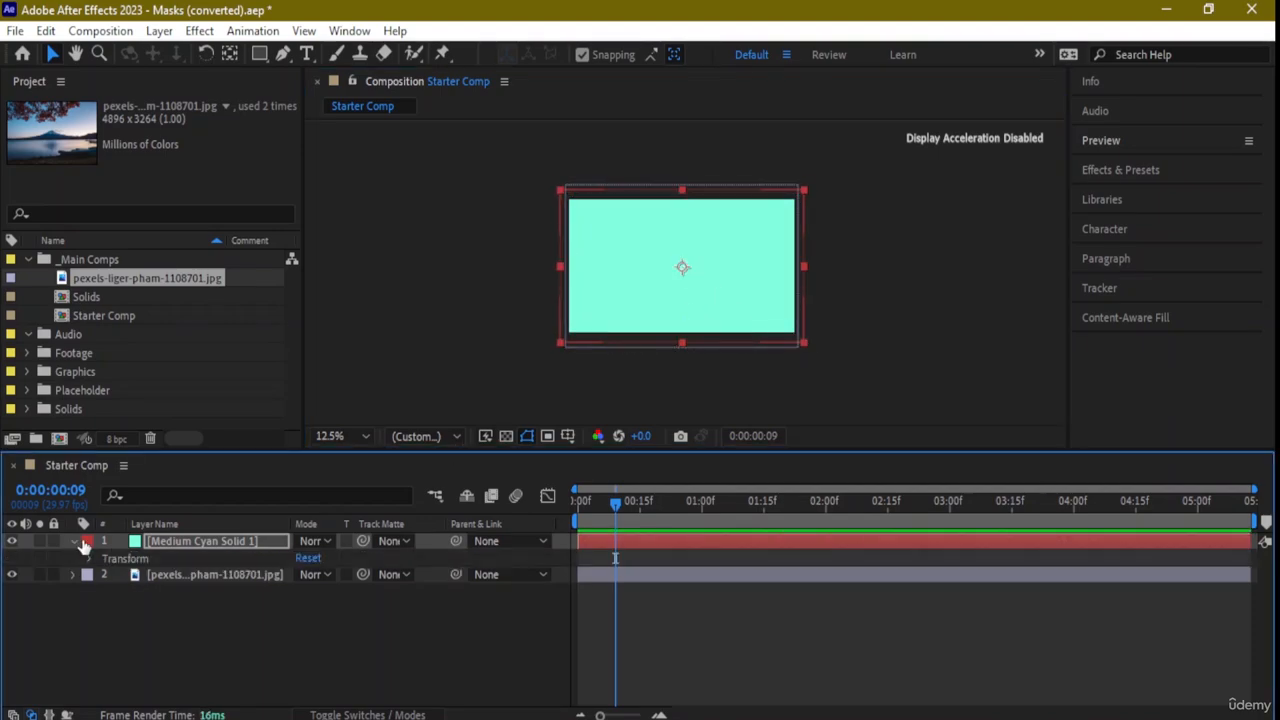
click(89, 559)
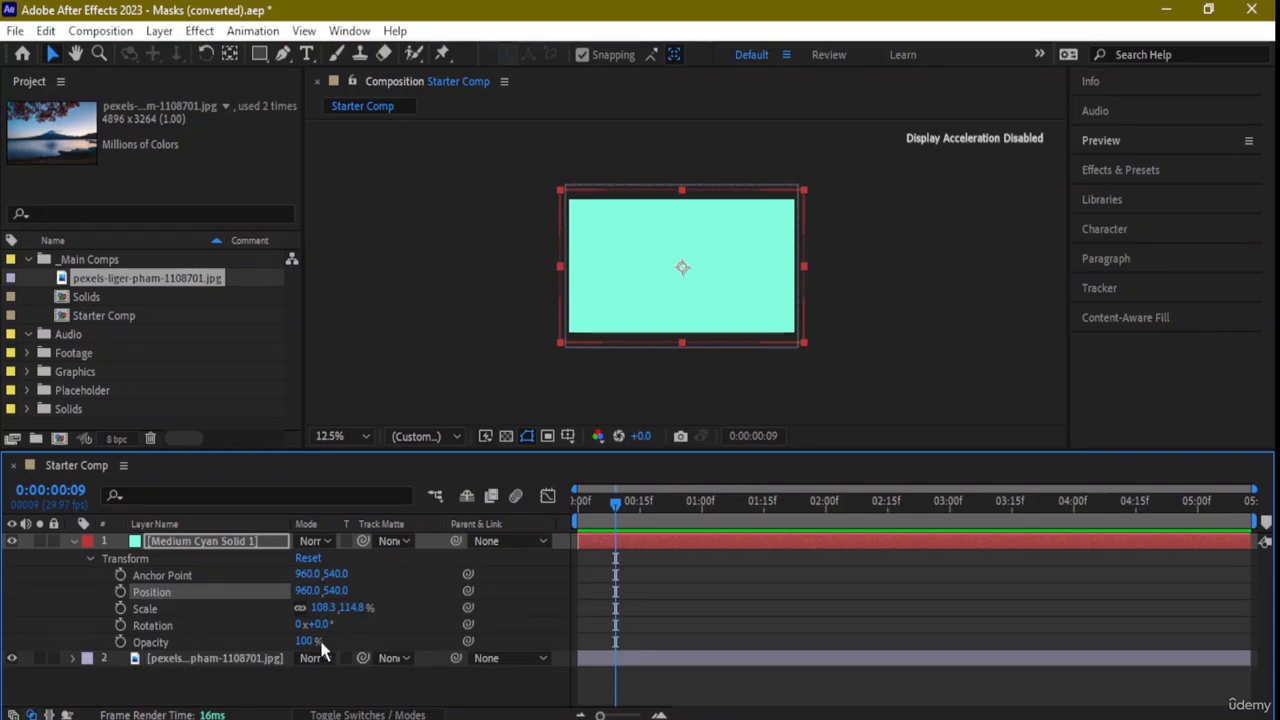
drag(307, 645, 232, 648)
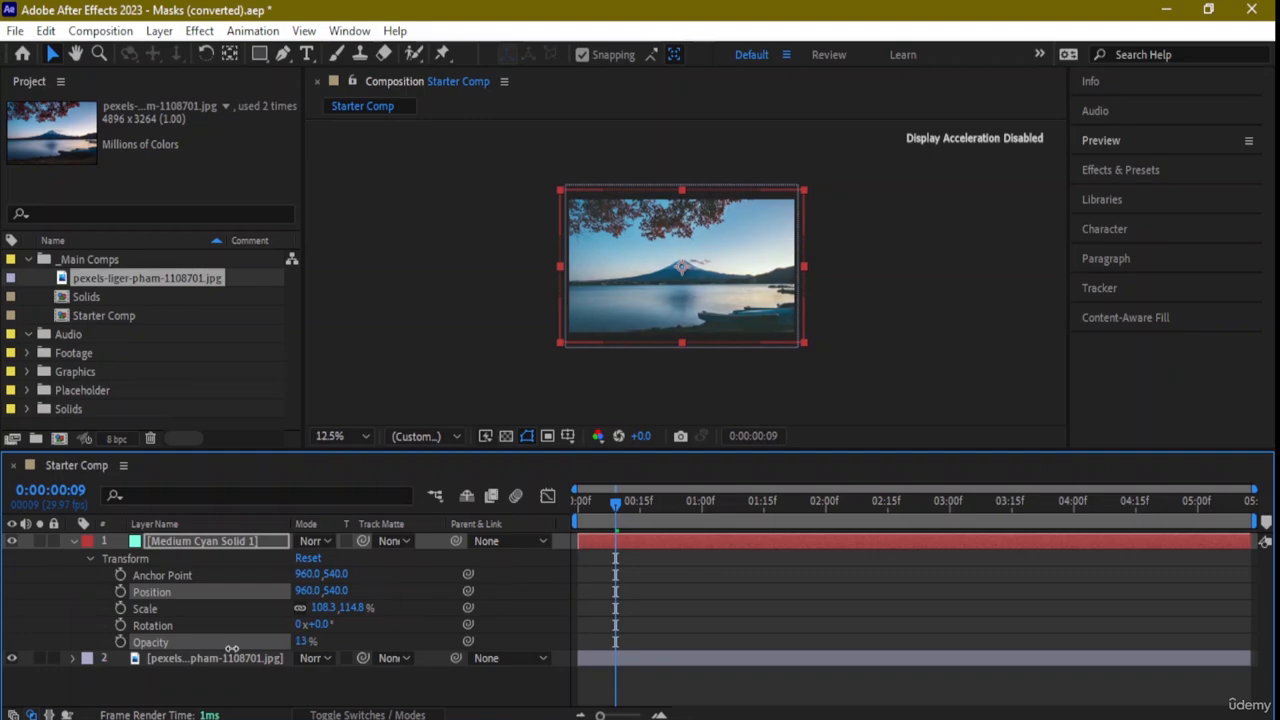
key(period)
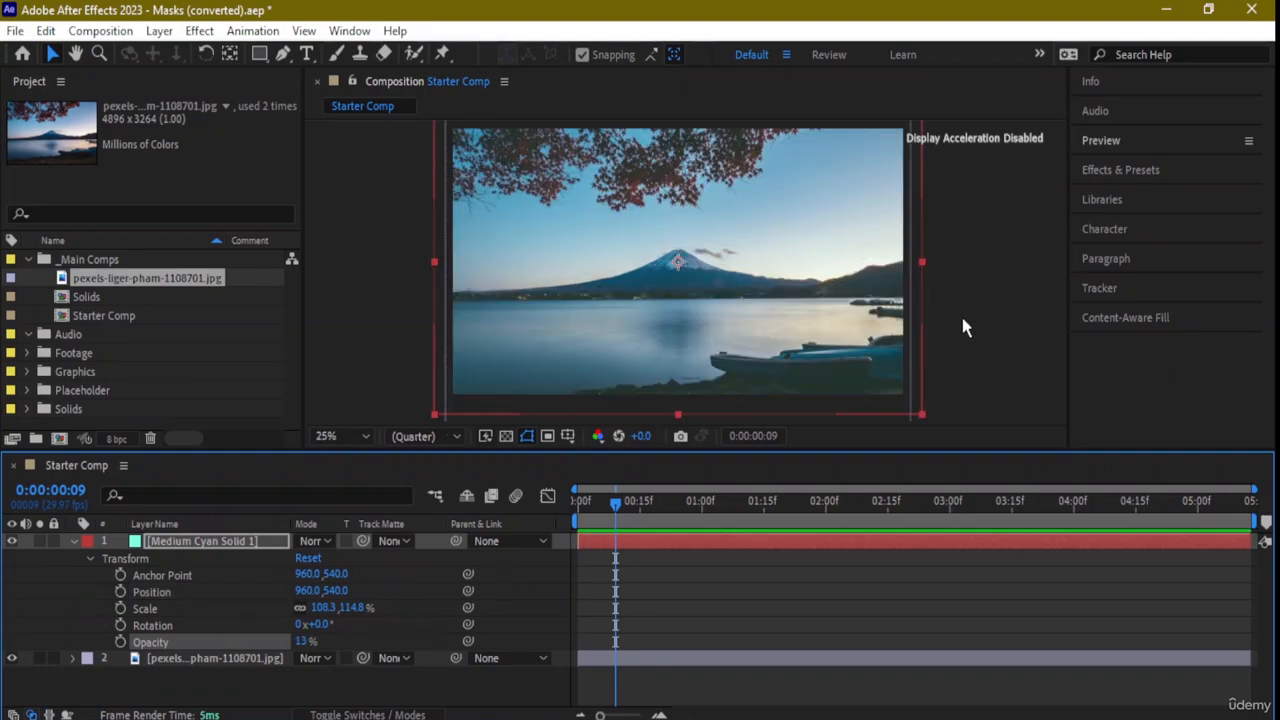
drag(963, 327, 841, 343)
key(v)
key(comma)
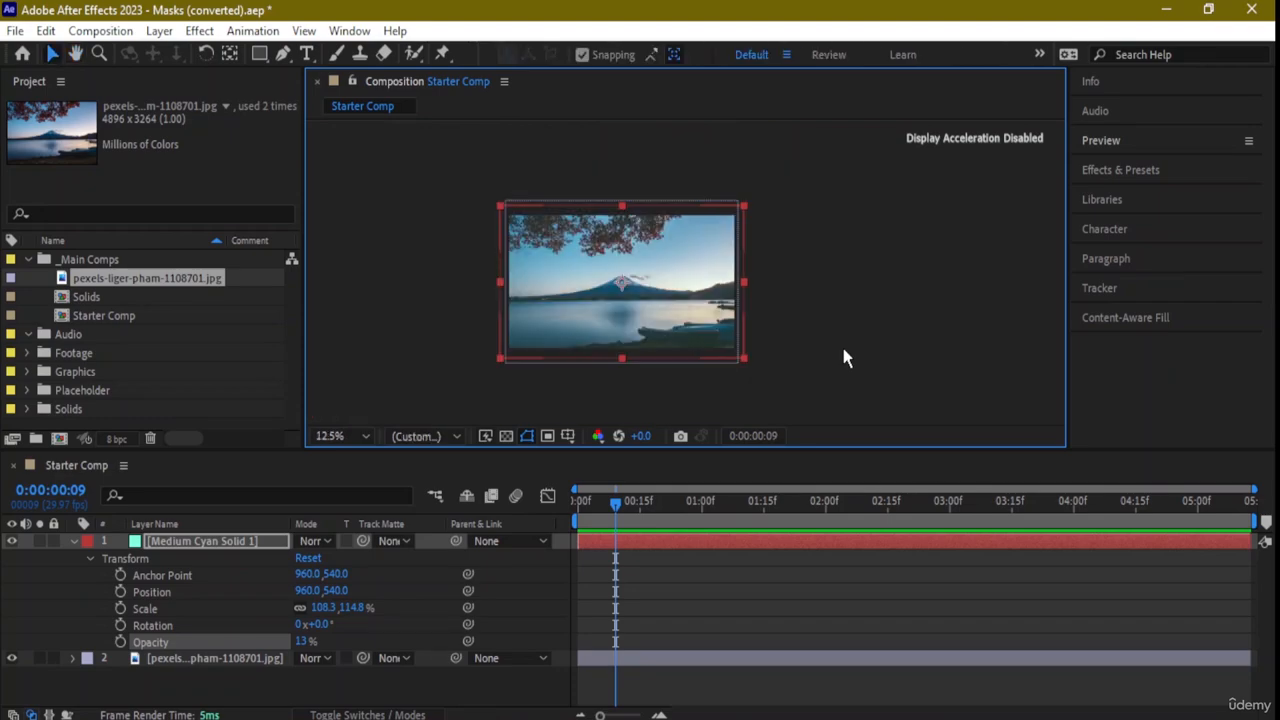
Try the Lighten blending mode on the cyan solid, switch it to Hard Light and collapse the layer's properties
click(324, 543)
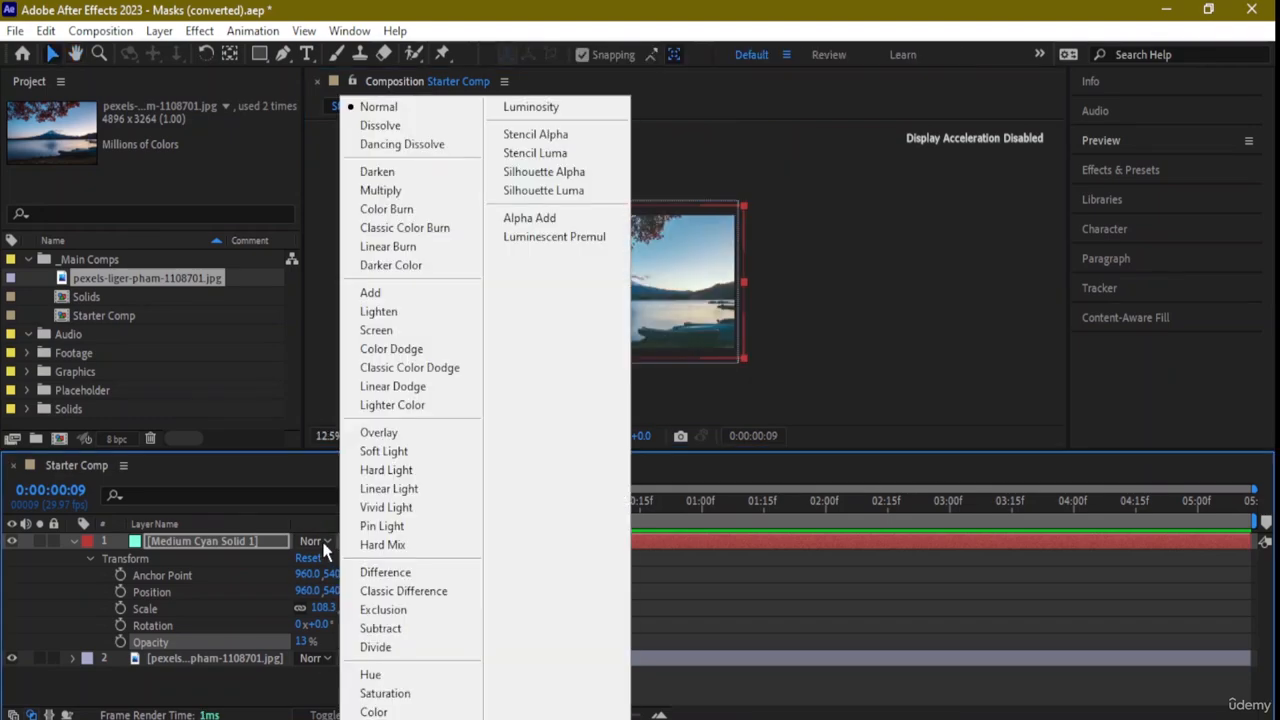
click(421, 312)
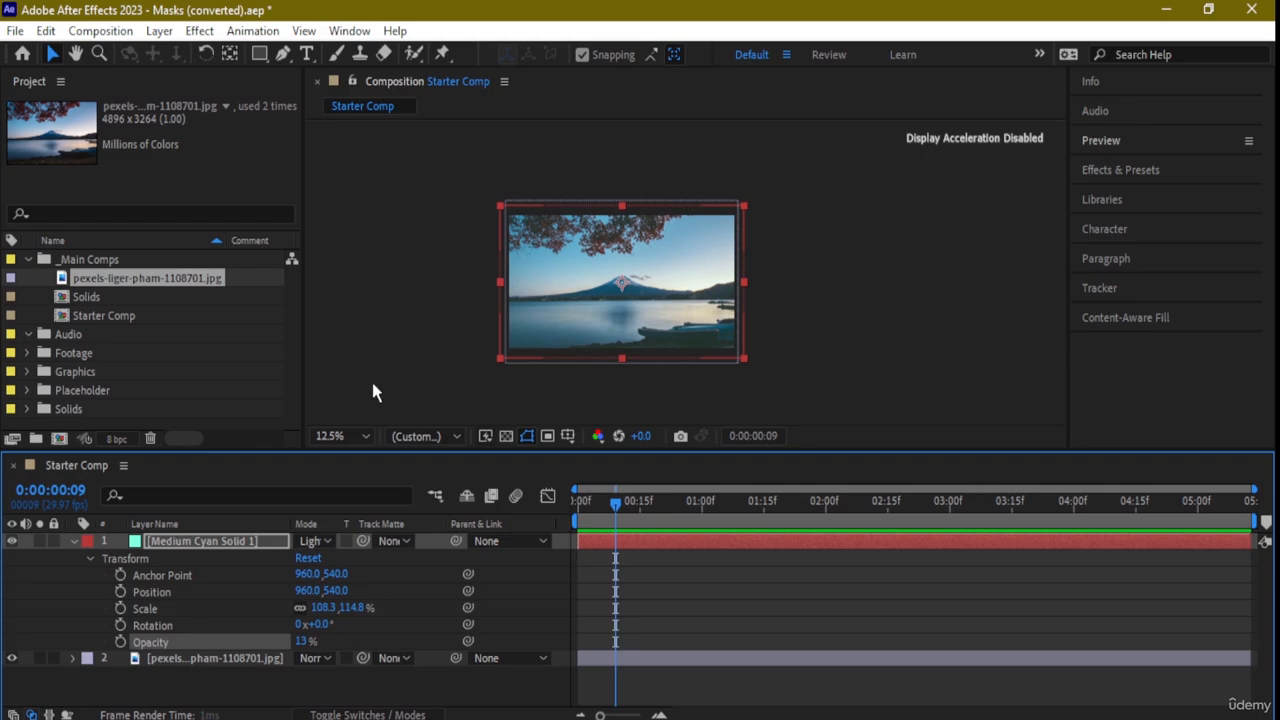
click(326, 540)
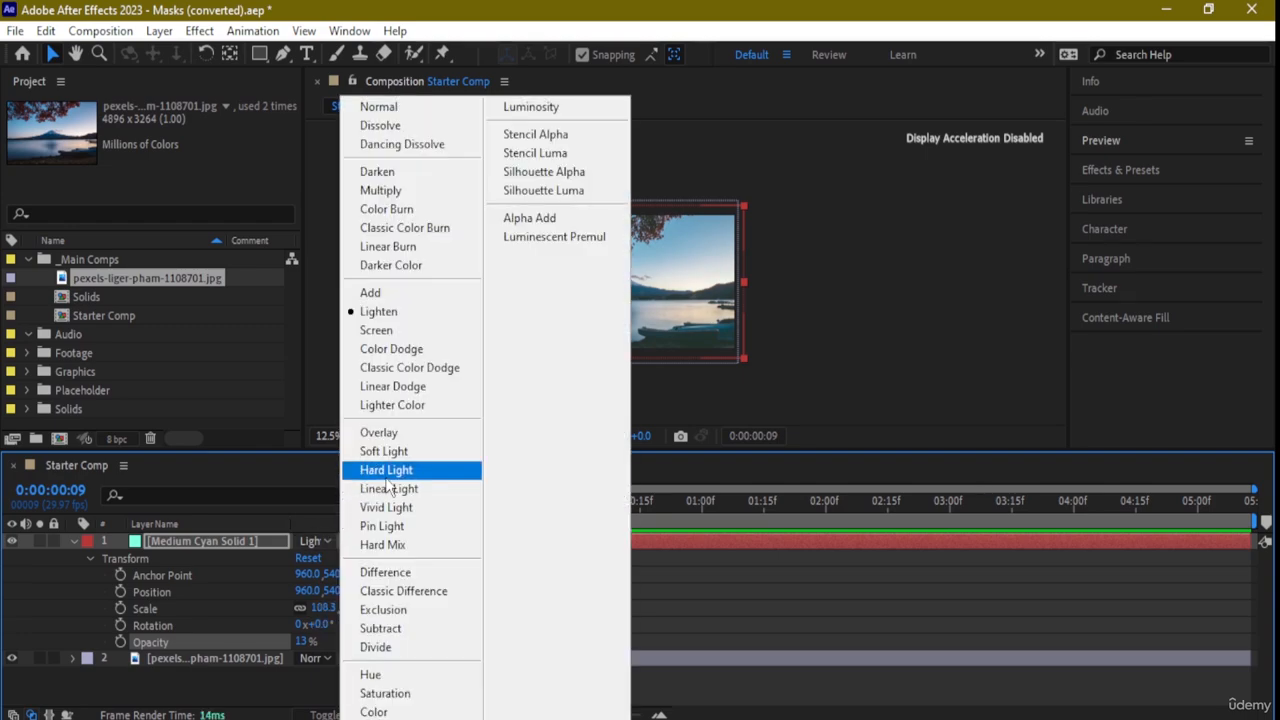
click(386, 478)
click(802, 314)
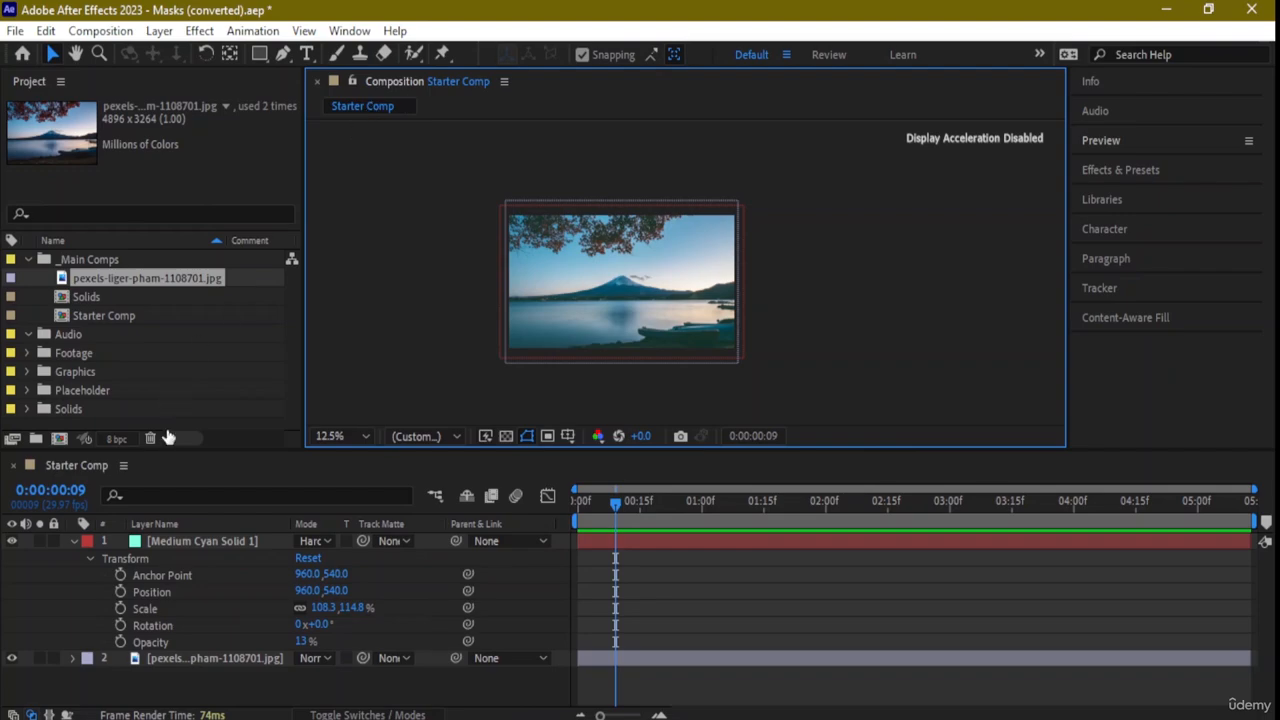
click(89, 559)
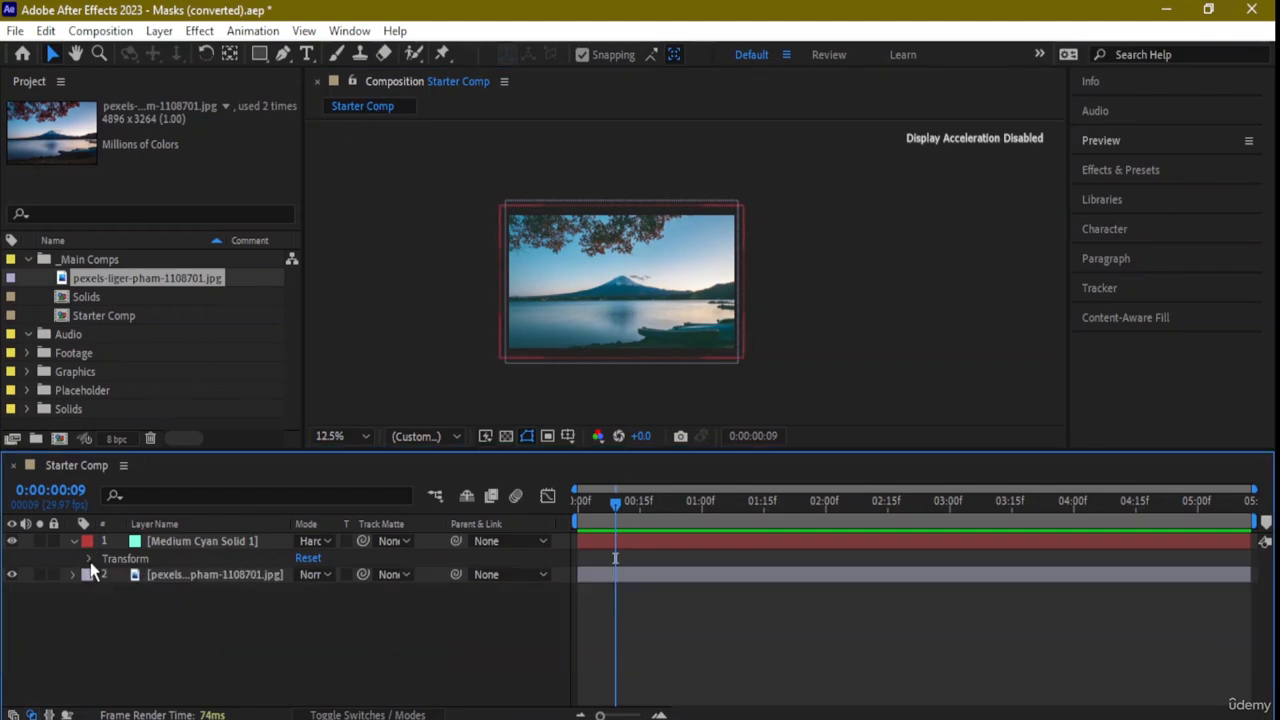
click(73, 541)
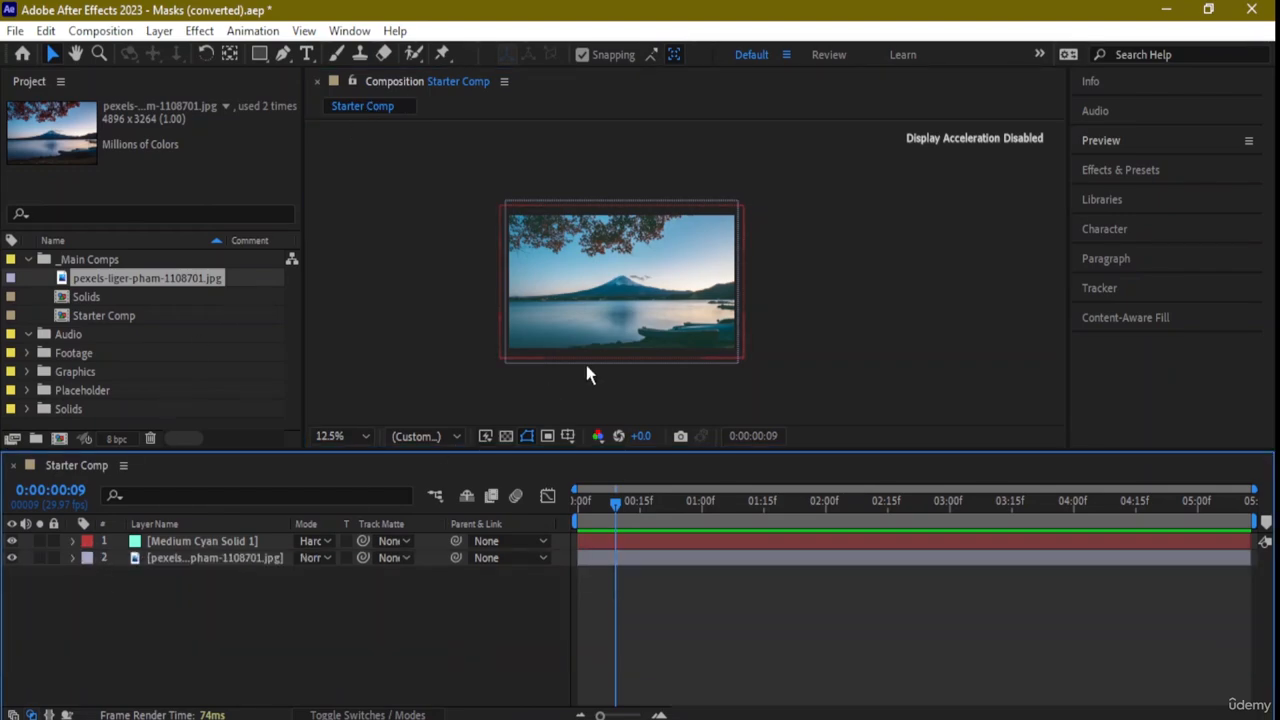
Activate the Pen tool with no layer selected and set the shape fill color to light yellow F4FF7C
click(825, 296)
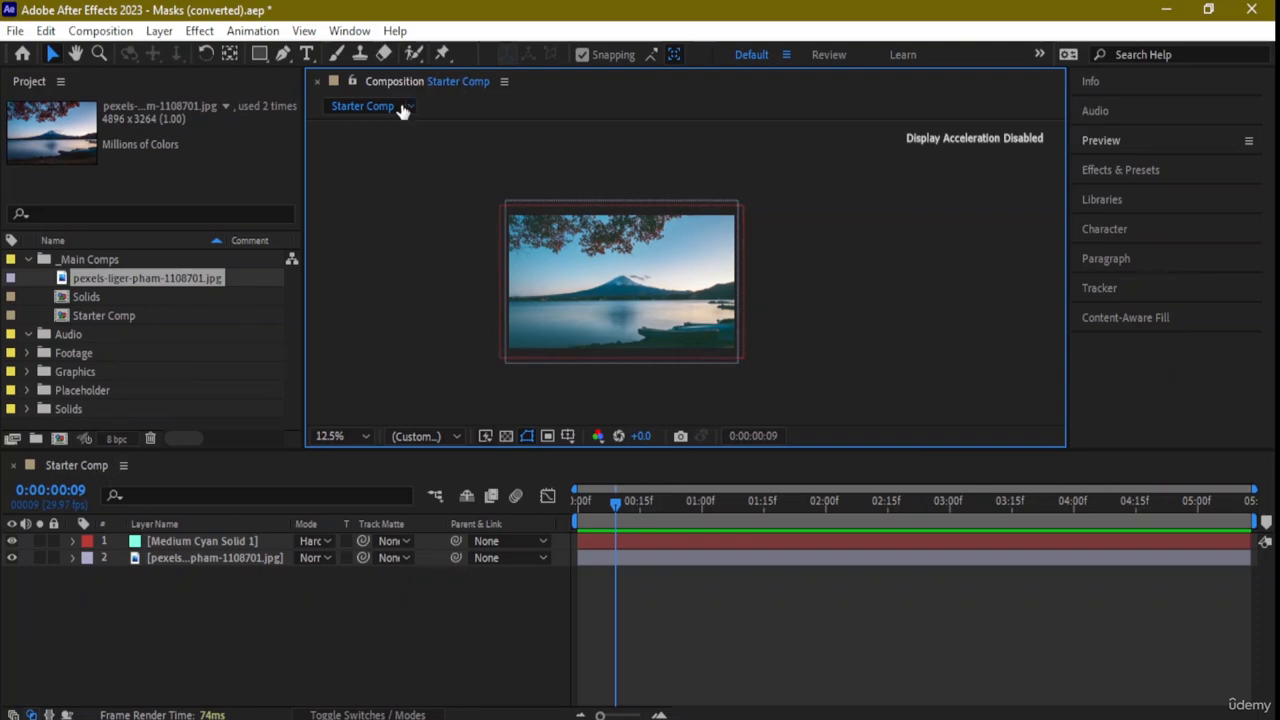
scroll(690, 230, up, 1)
drag(820, 286, 884, 275)
key(comma)
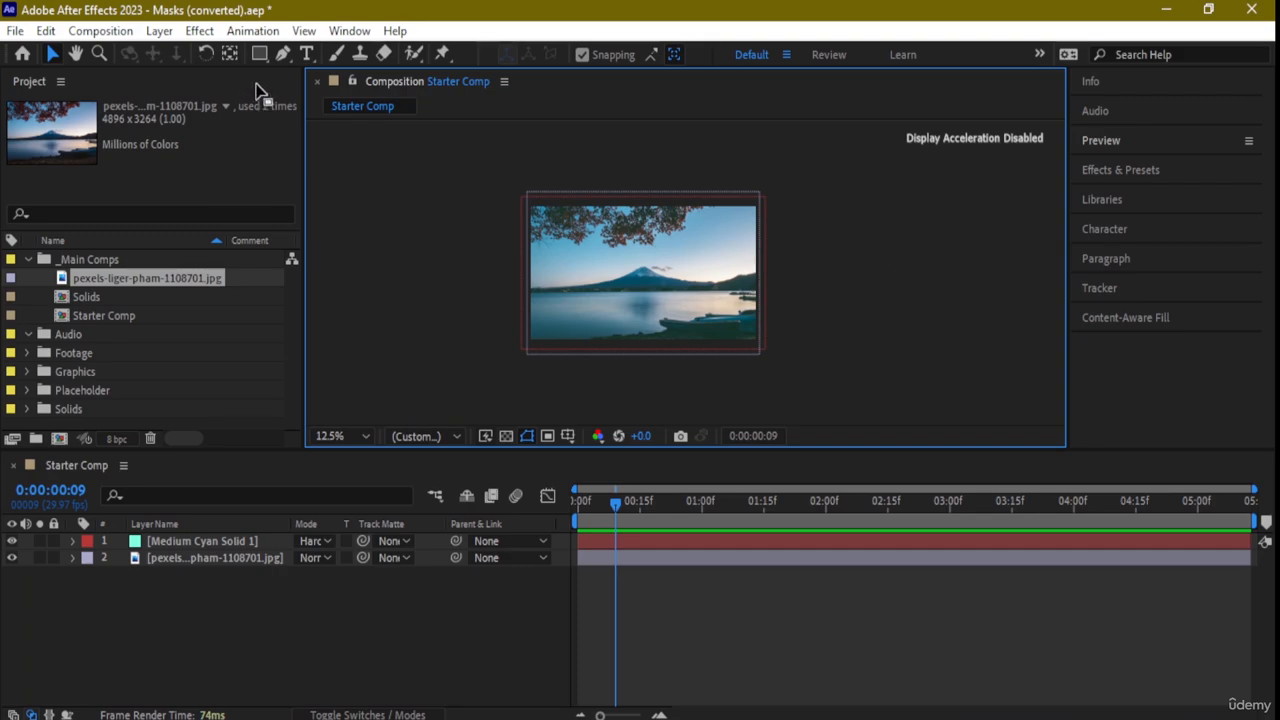
click(252, 51)
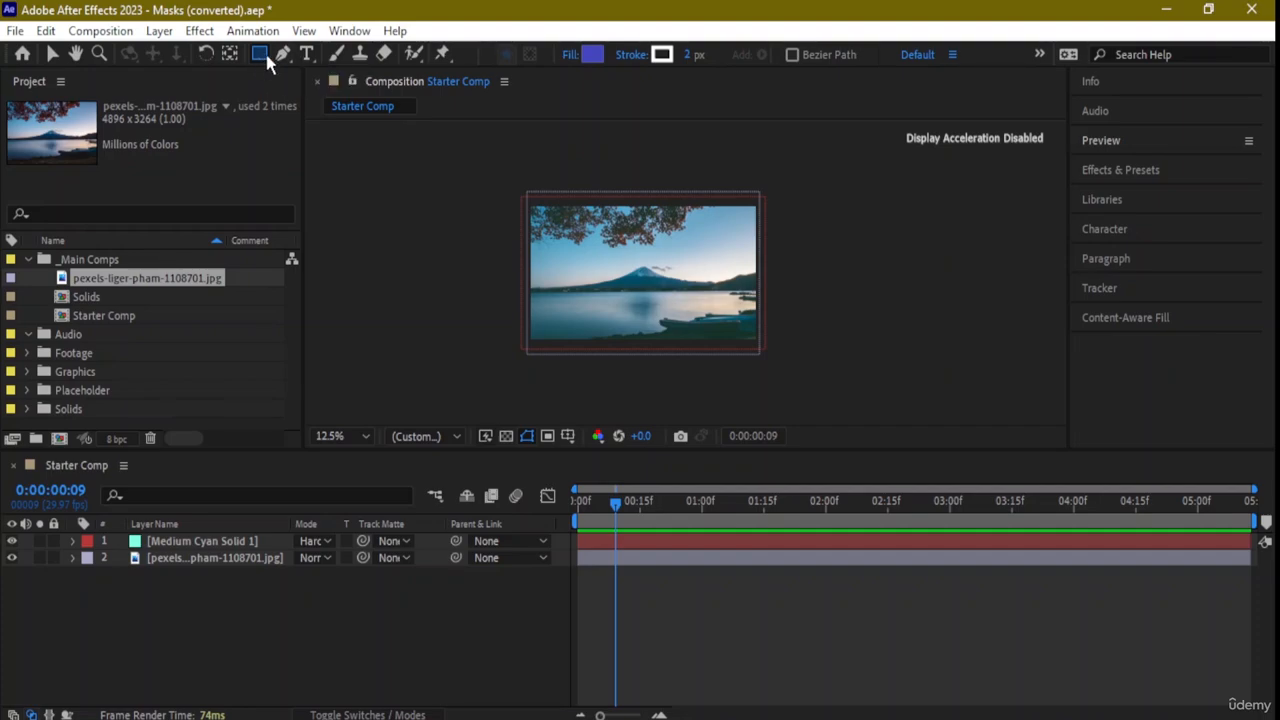
click(286, 55)
key(comma)
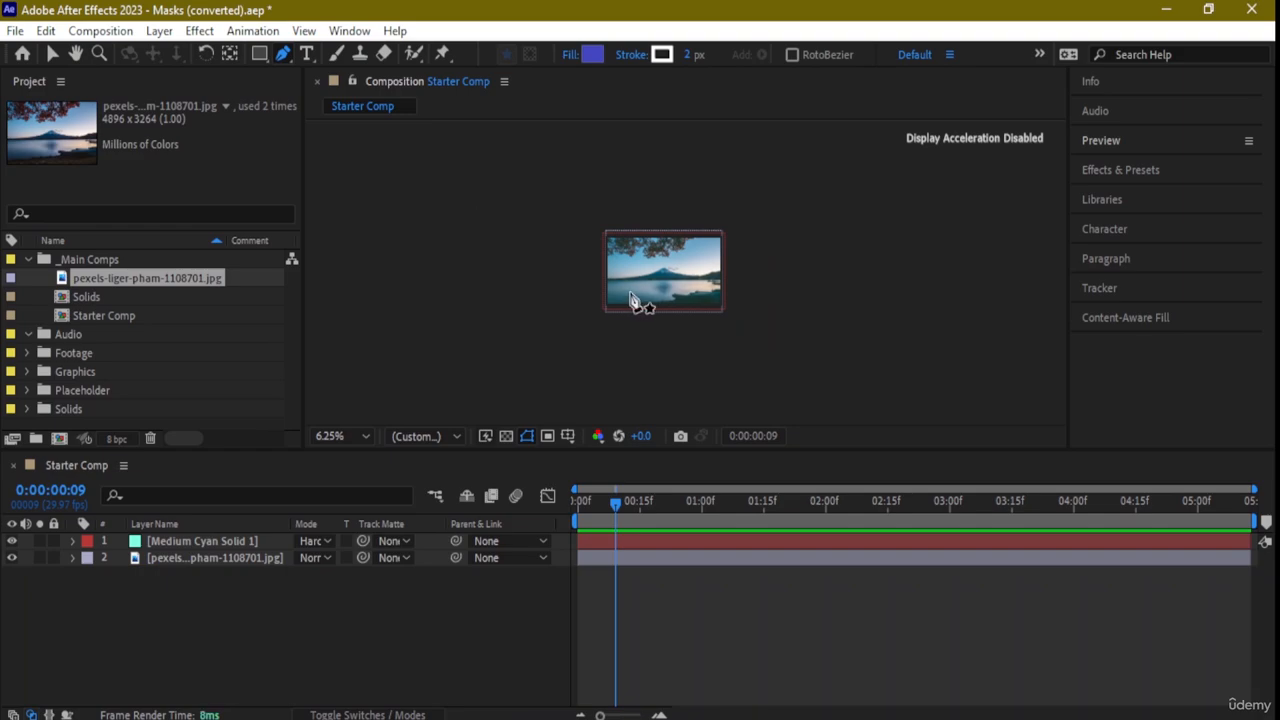
click(591, 54)
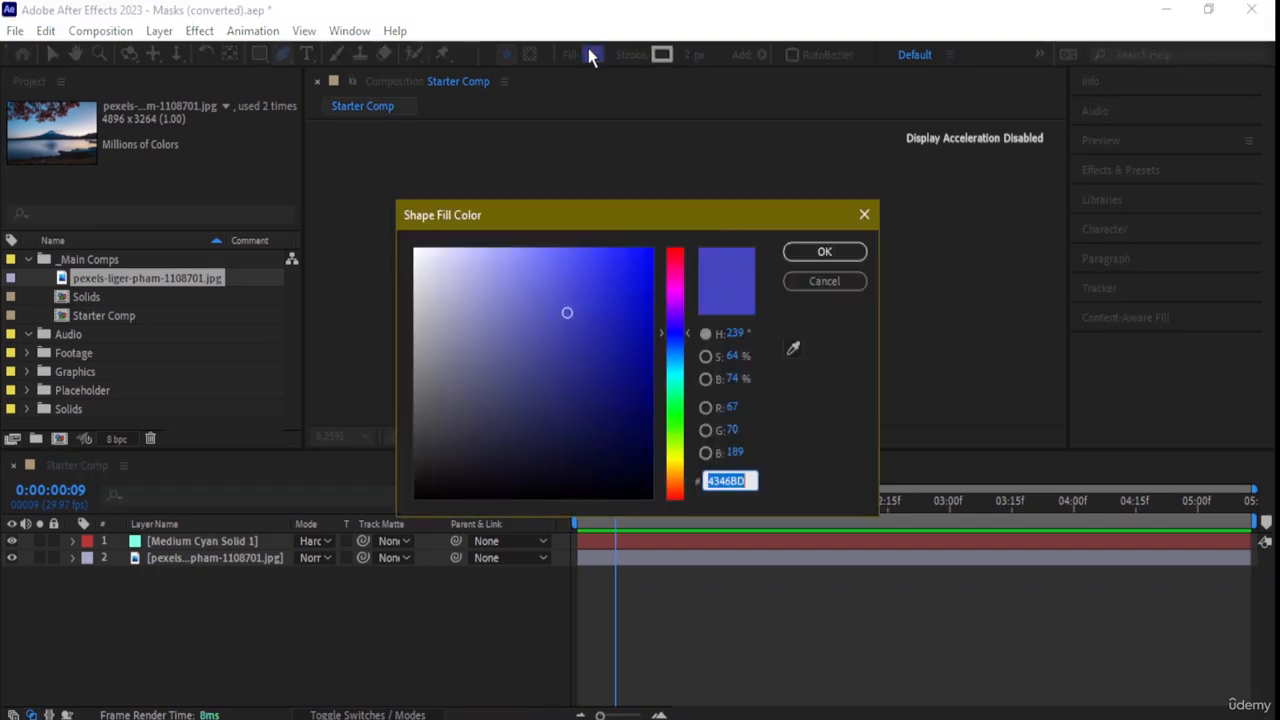
drag(680, 400, 679, 453)
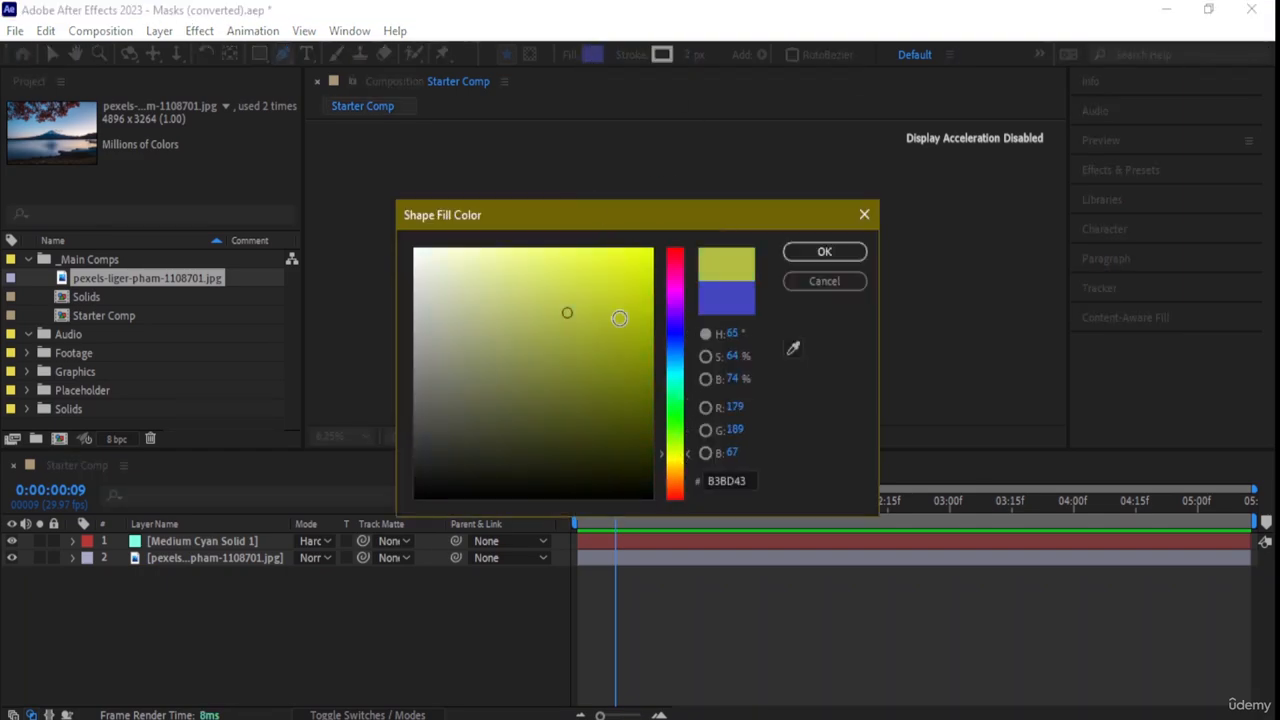
drag(614, 317, 536, 247)
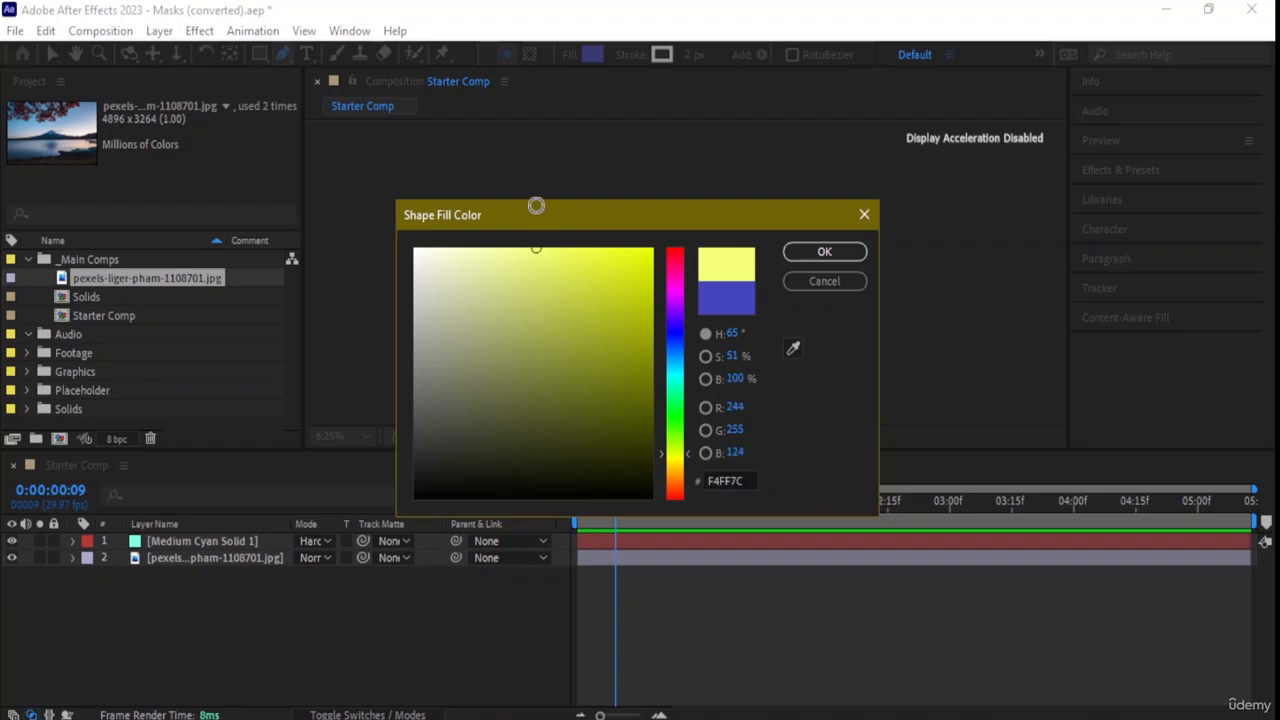
click(824, 251)
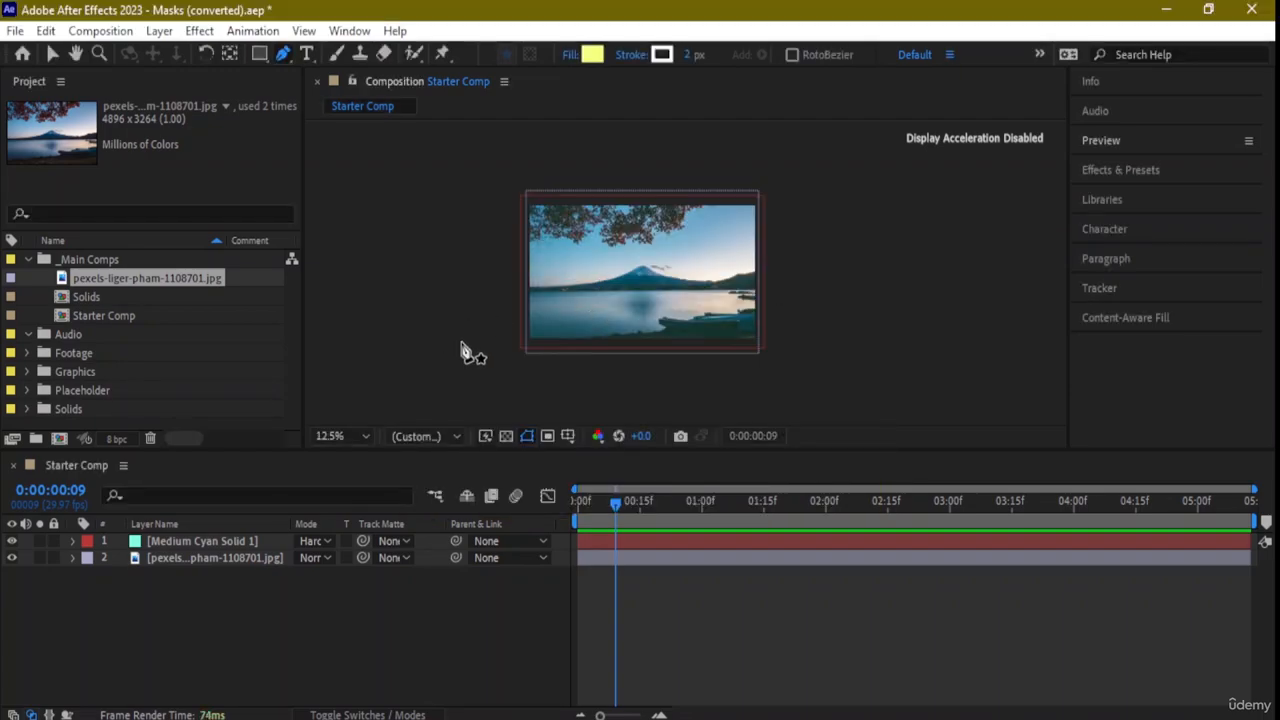
Draw a closed yellow triangle with the Pen tool covering the photo's lower-right half and extending past the frame
click(493, 361)
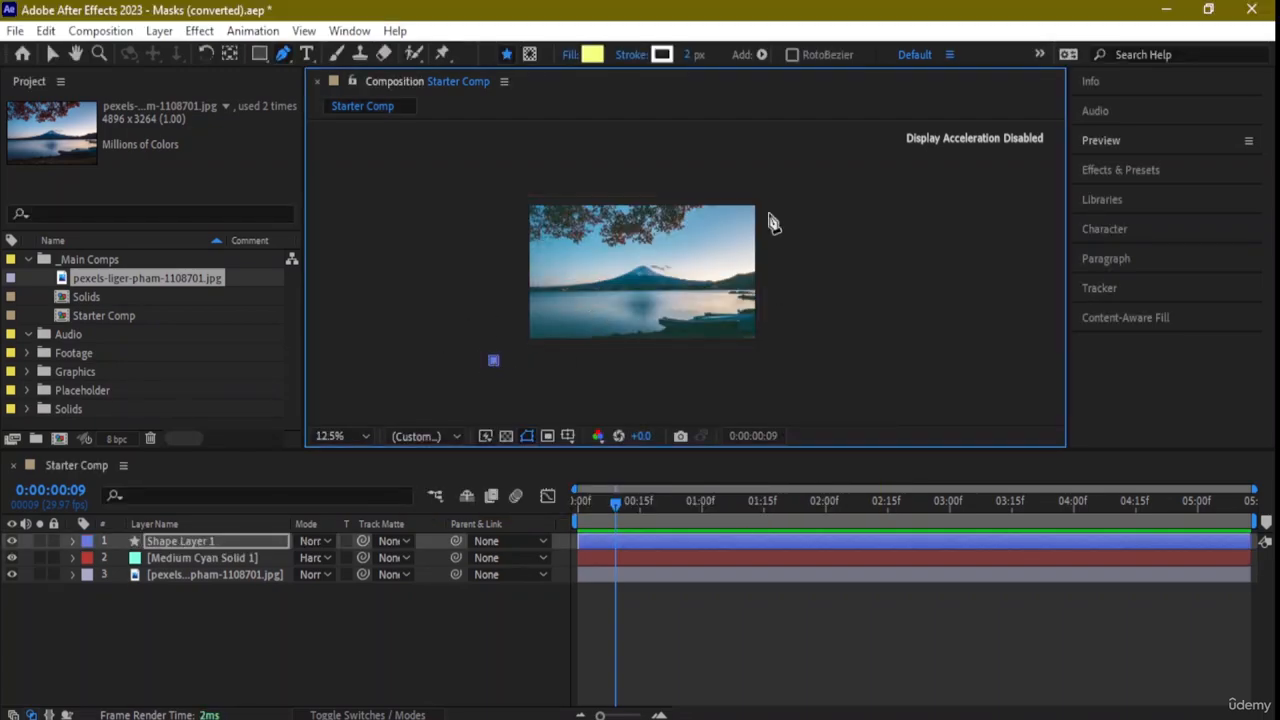
click(814, 173)
click(815, 380)
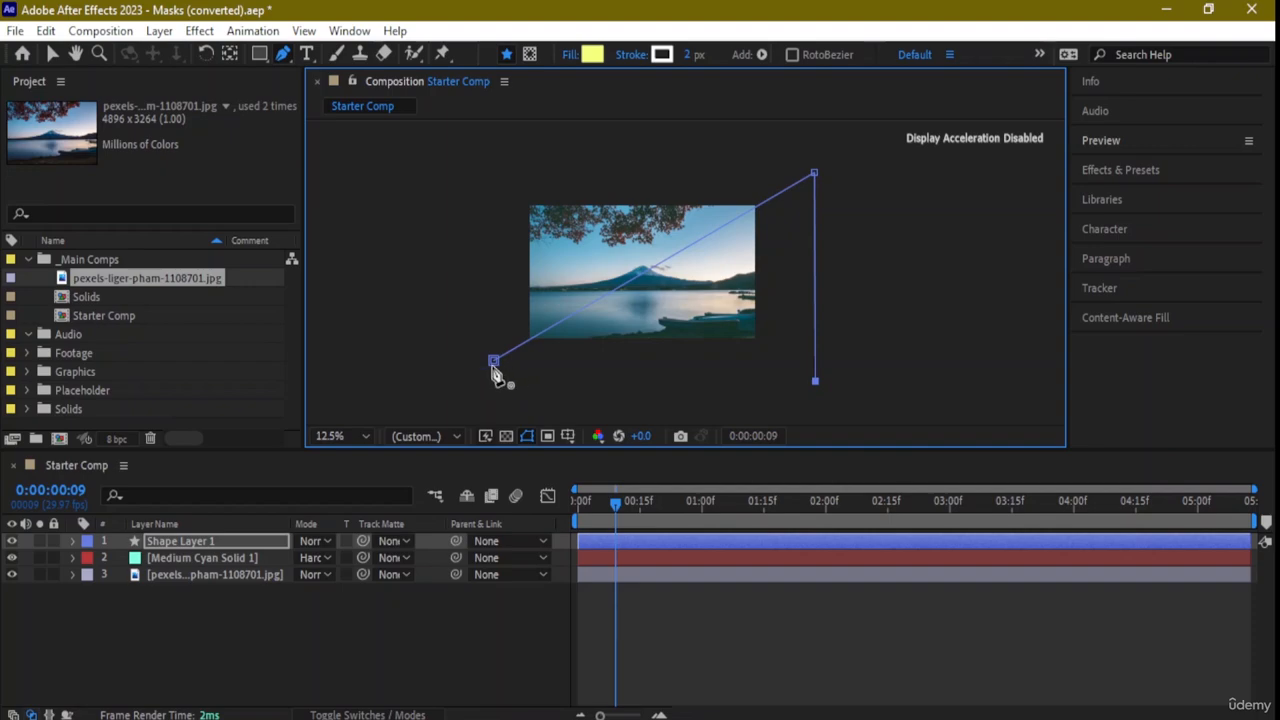
click(493, 360)
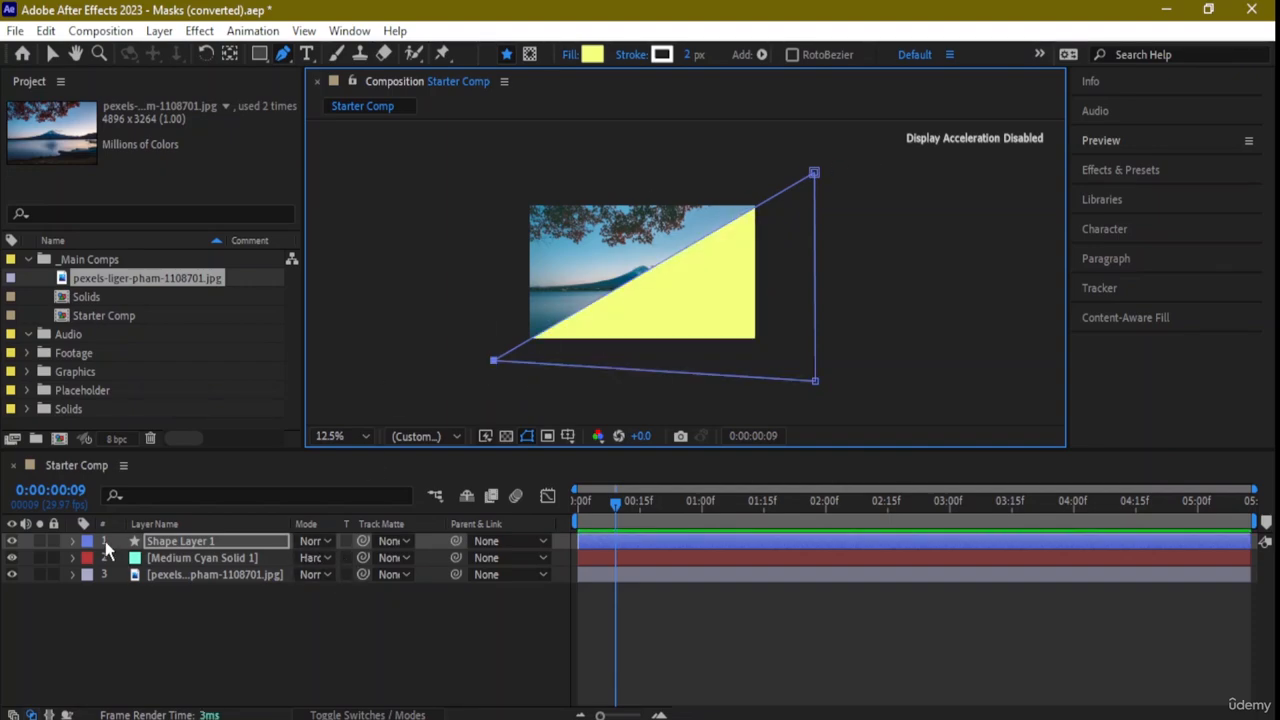
Lower the yellow shape layer's opacity to 9% and set its blending mode to Subtract
click(72, 540)
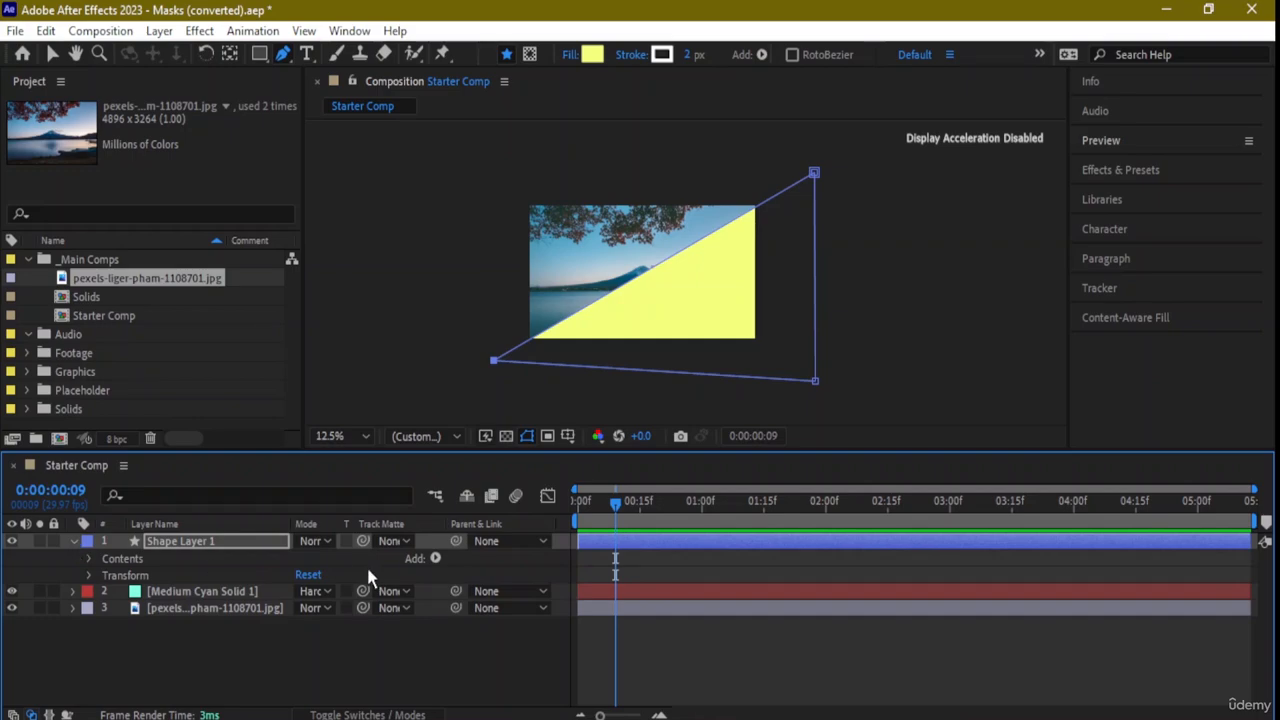
click(89, 559)
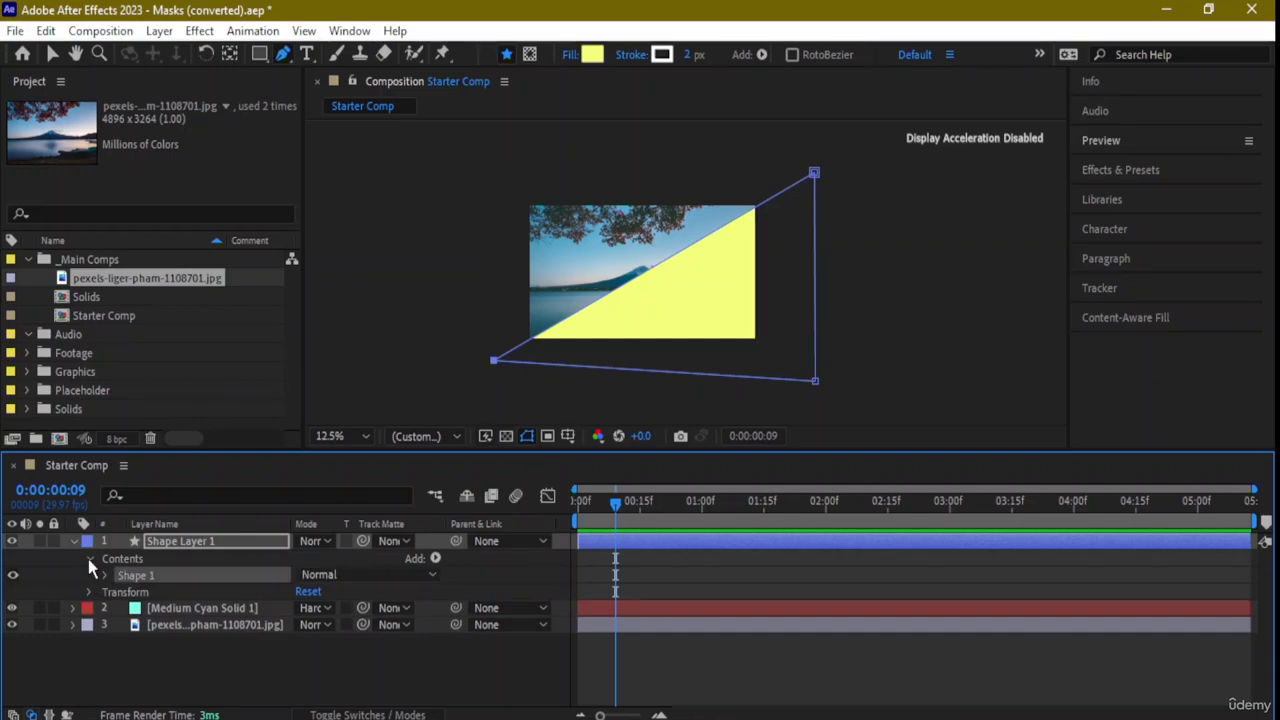
click(206, 530)
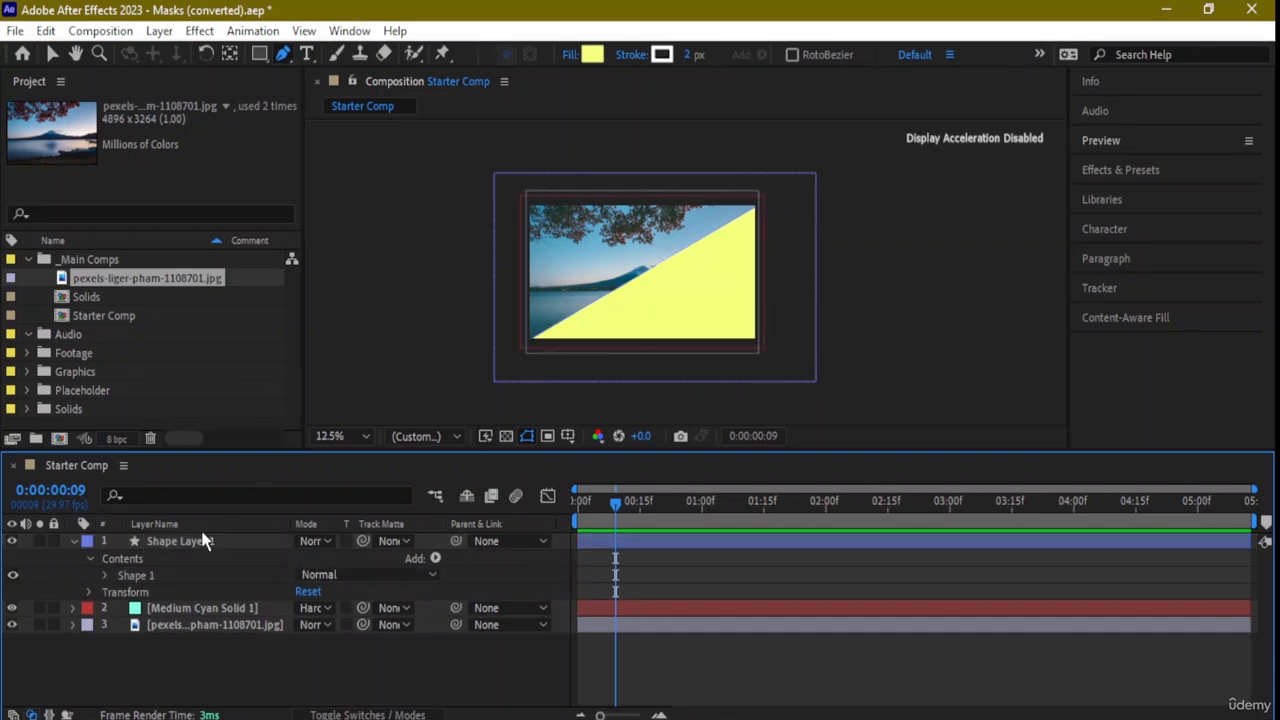
click(90, 592)
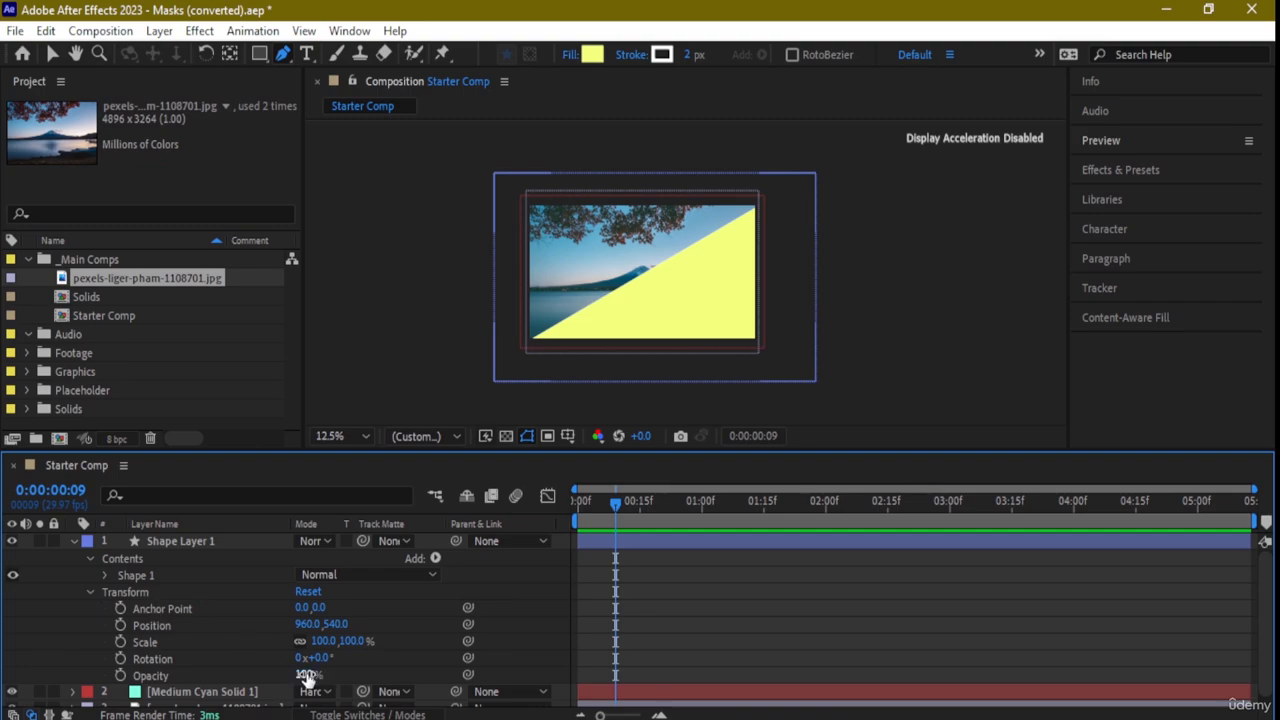
drag(307, 675, 230, 678)
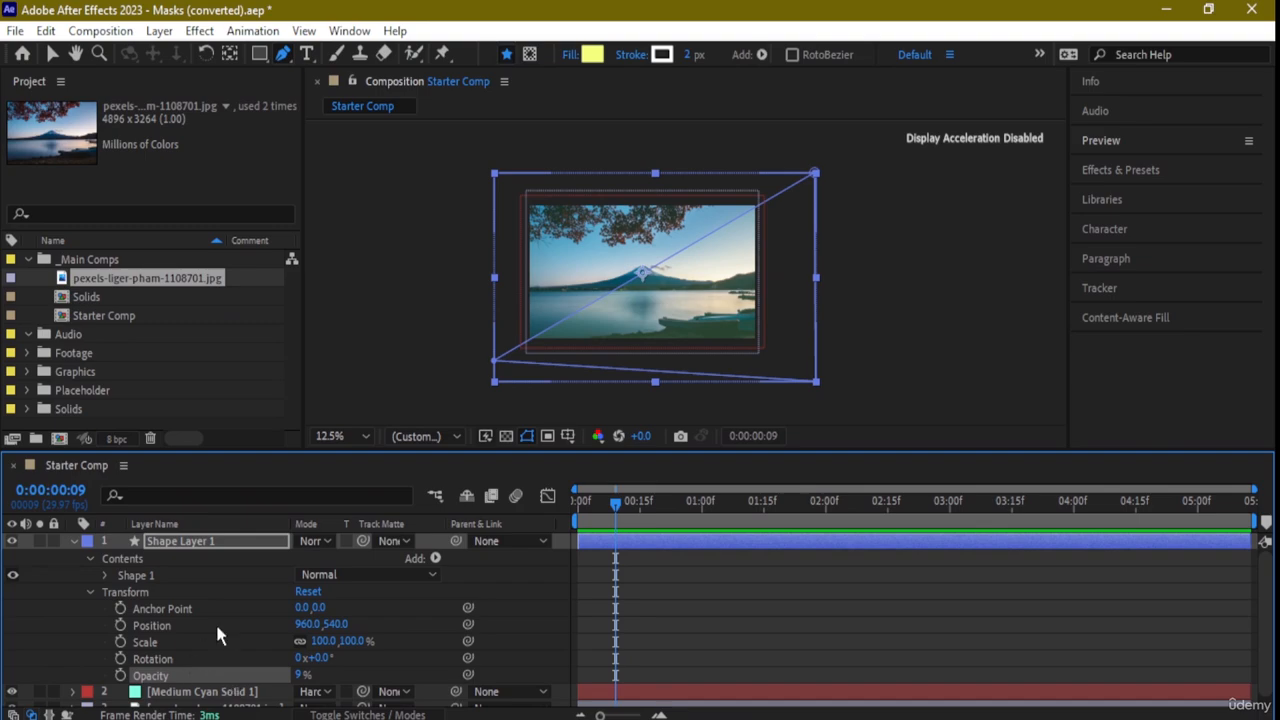
click(326, 541)
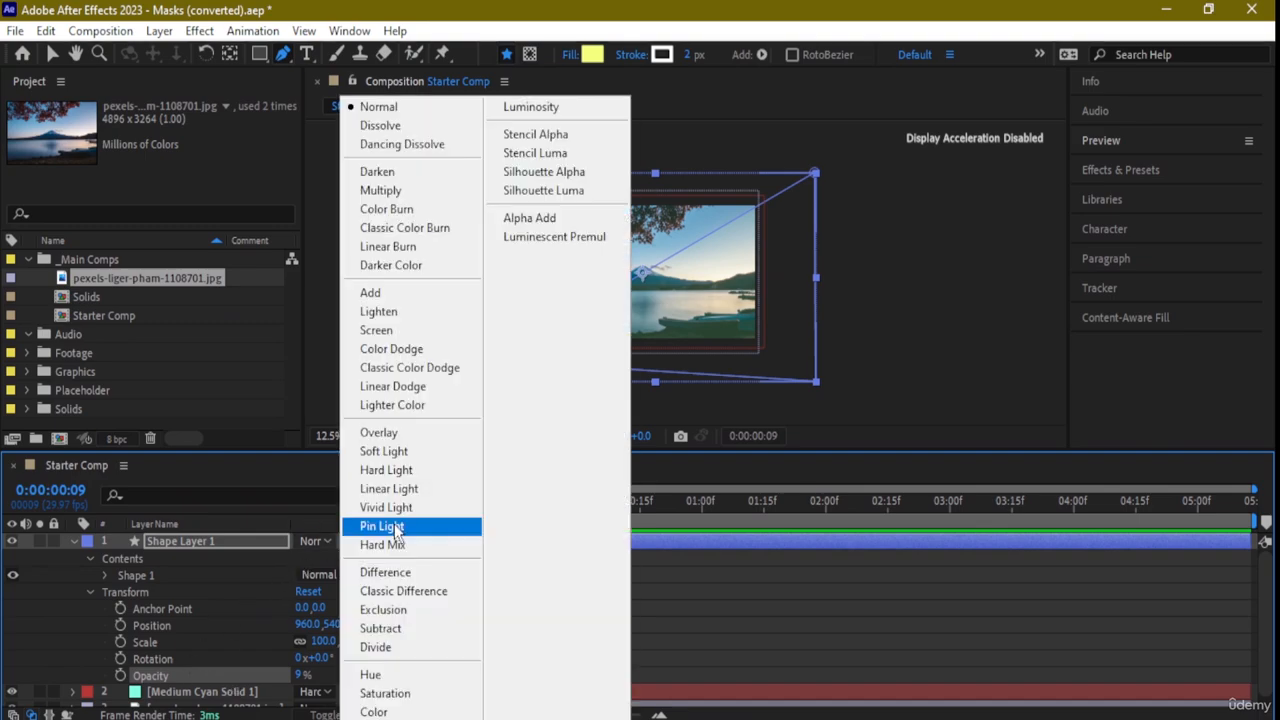
click(410, 628)
click(856, 311)
click(975, 178)
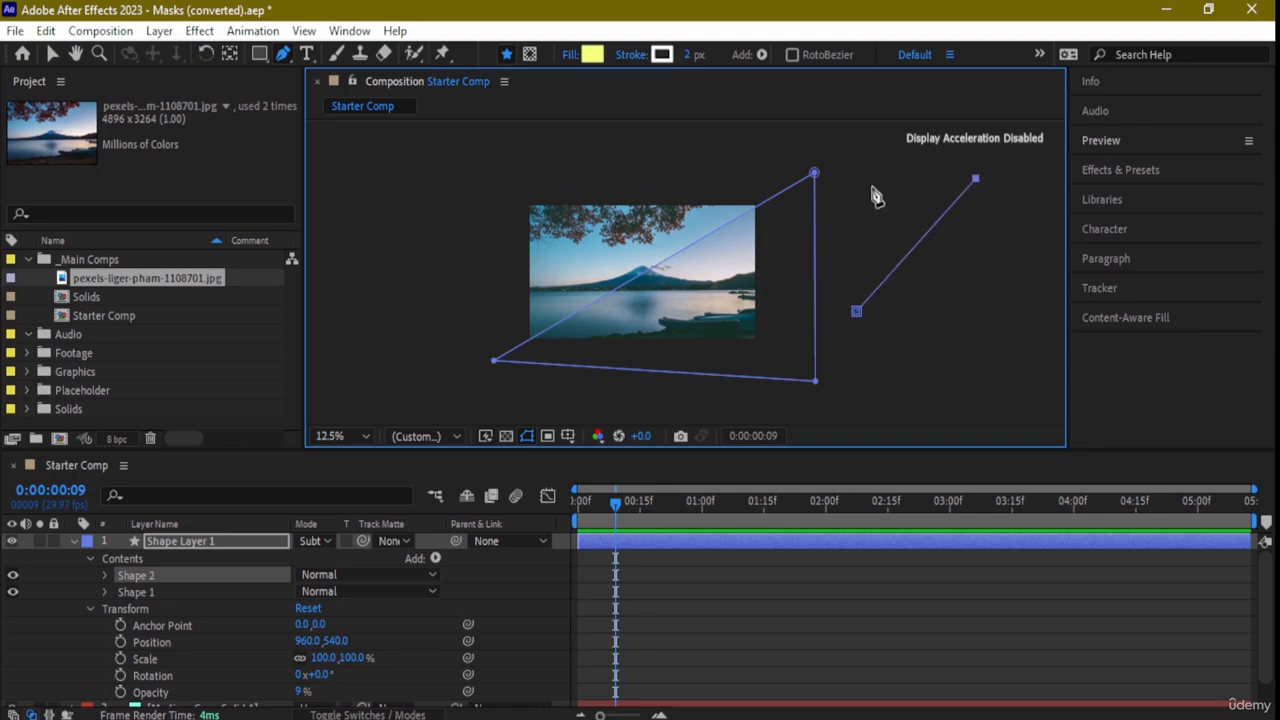
click(712, 166)
key(ctrl+z)
key(ctrl+z)
key(ctrl+z)
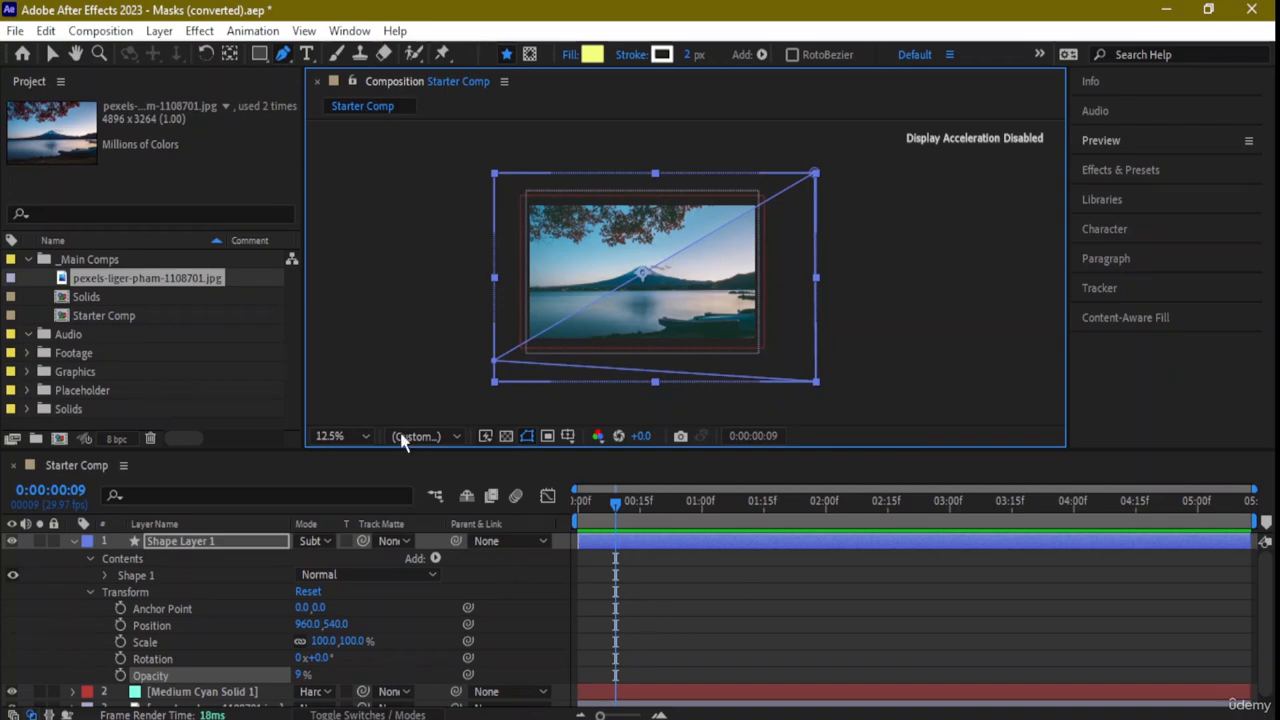
Add a path point with direction handles on the triangle's diagonal edge at the mountain peak, using the enlarged composition view
double_click(395, 82)
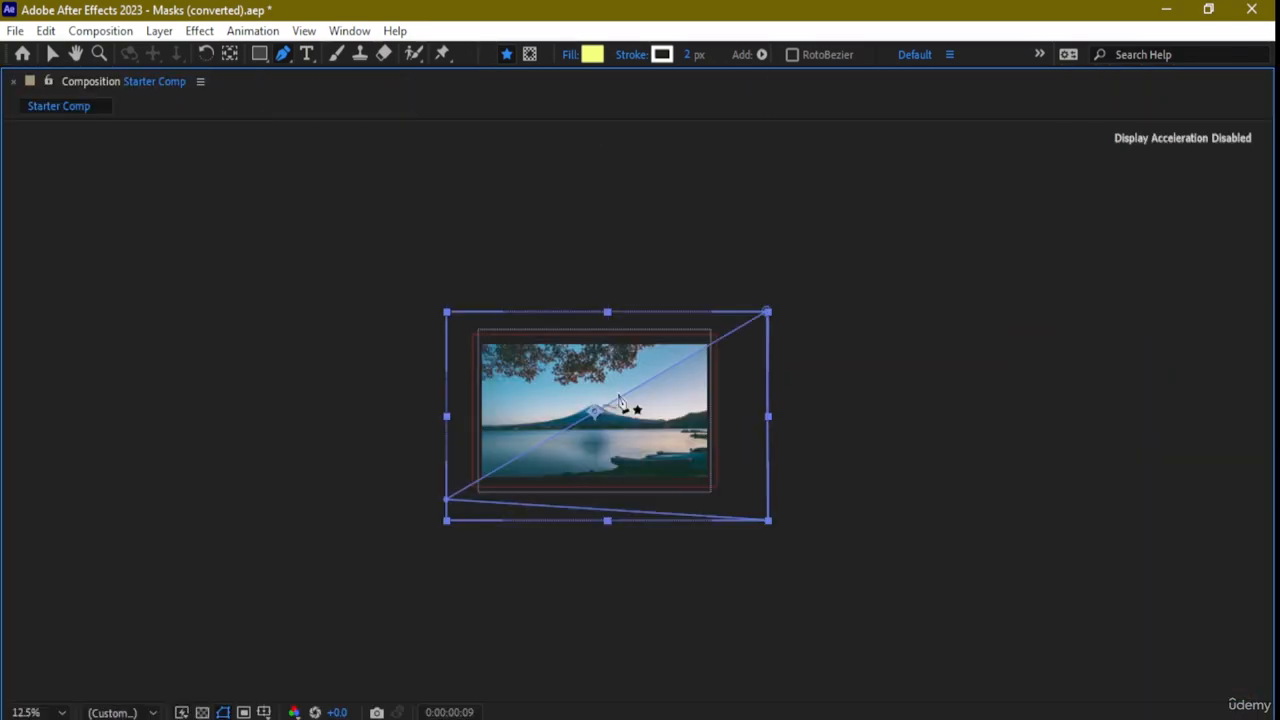
scroll(650, 392, up, 2)
scroll(650, 390, down, 2)
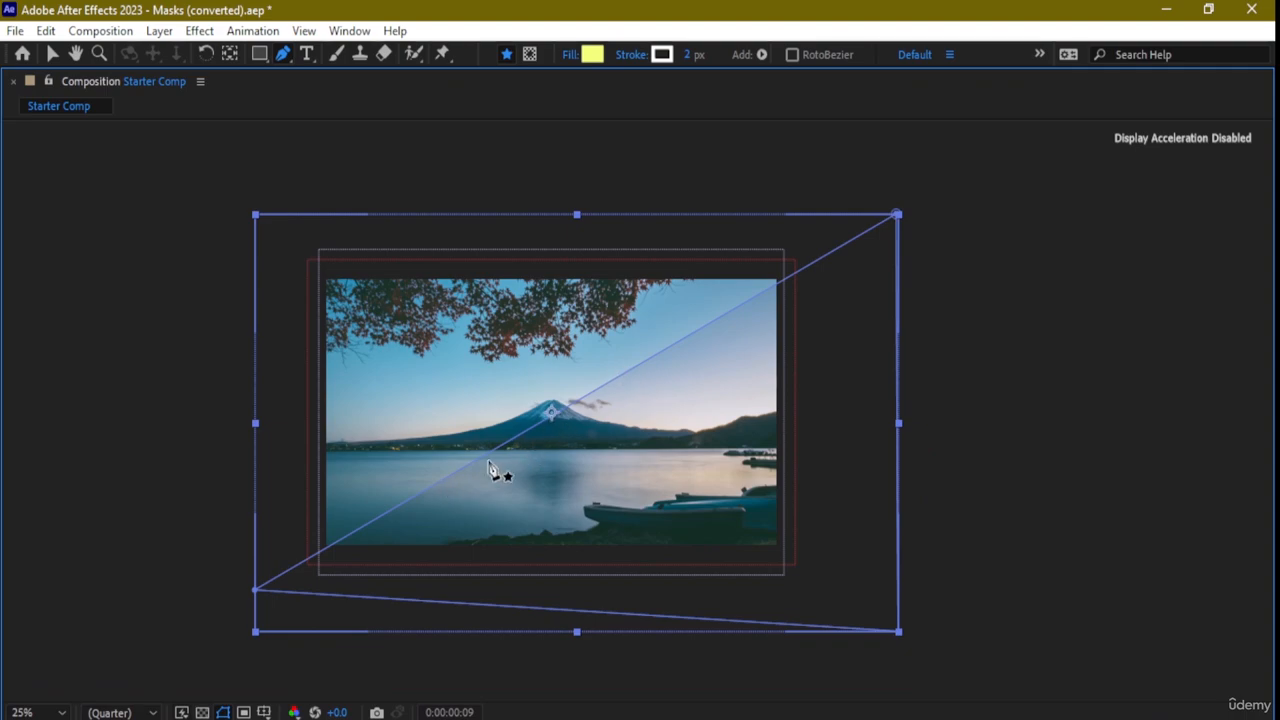
drag(555, 411, 367, 517)
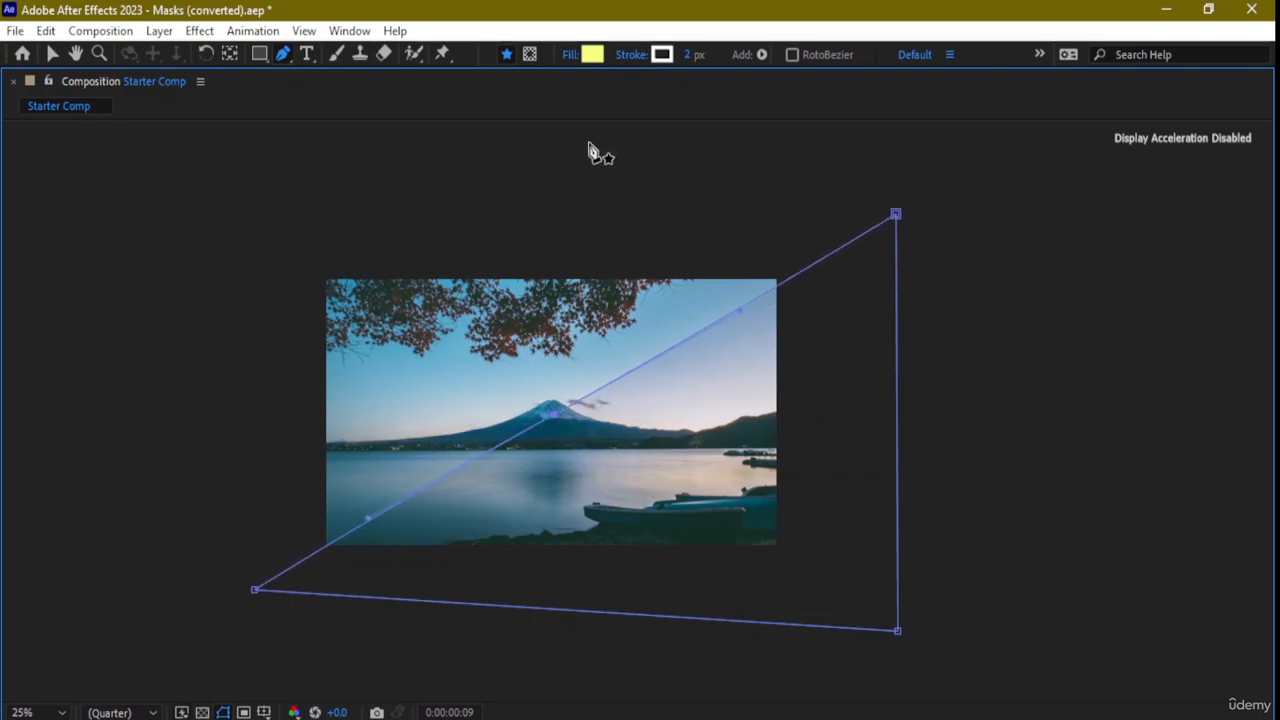
double_click(129, 85)
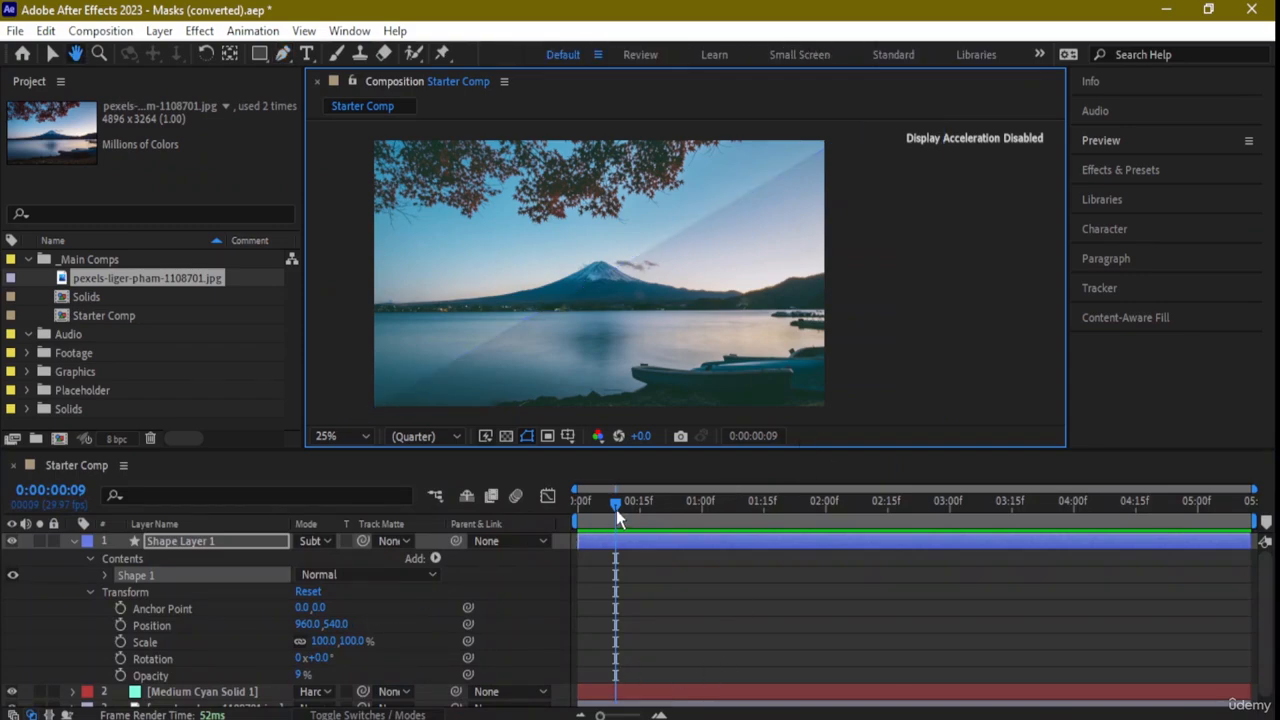
Preview the composition, switch the shape layer's blending mode to Exclusion and preview it again from near the start
key(space)
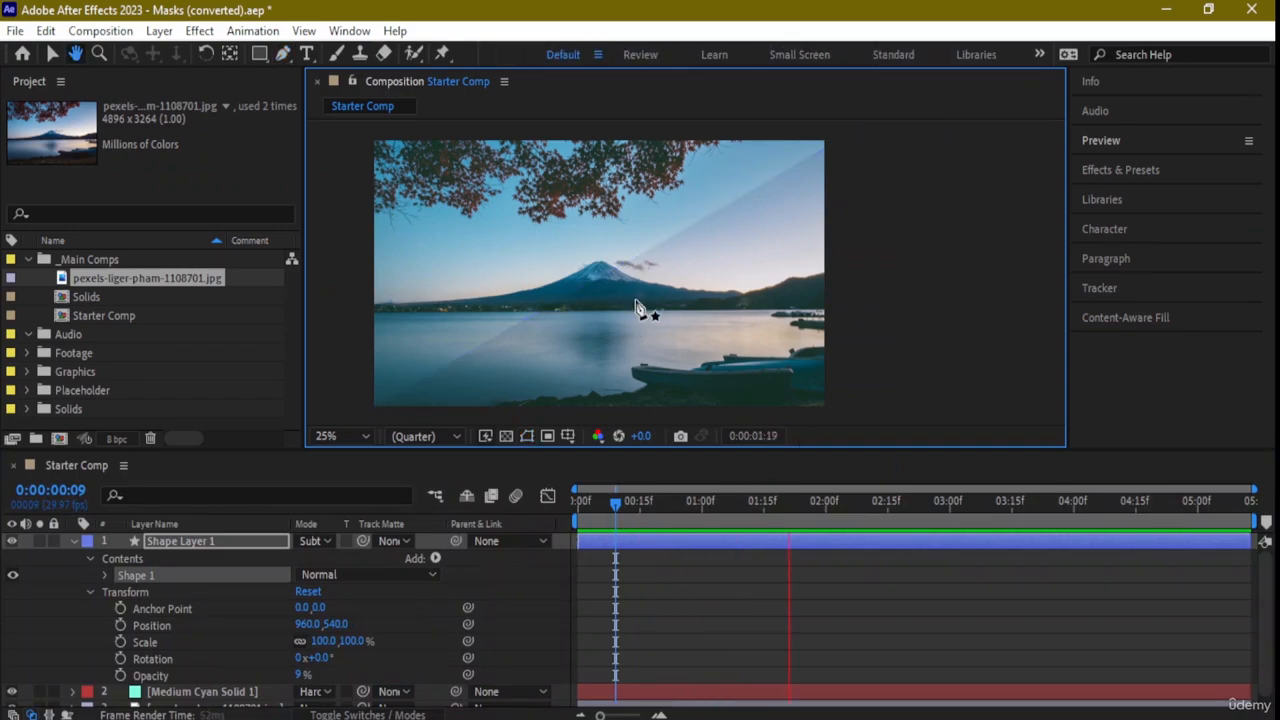
key(space)
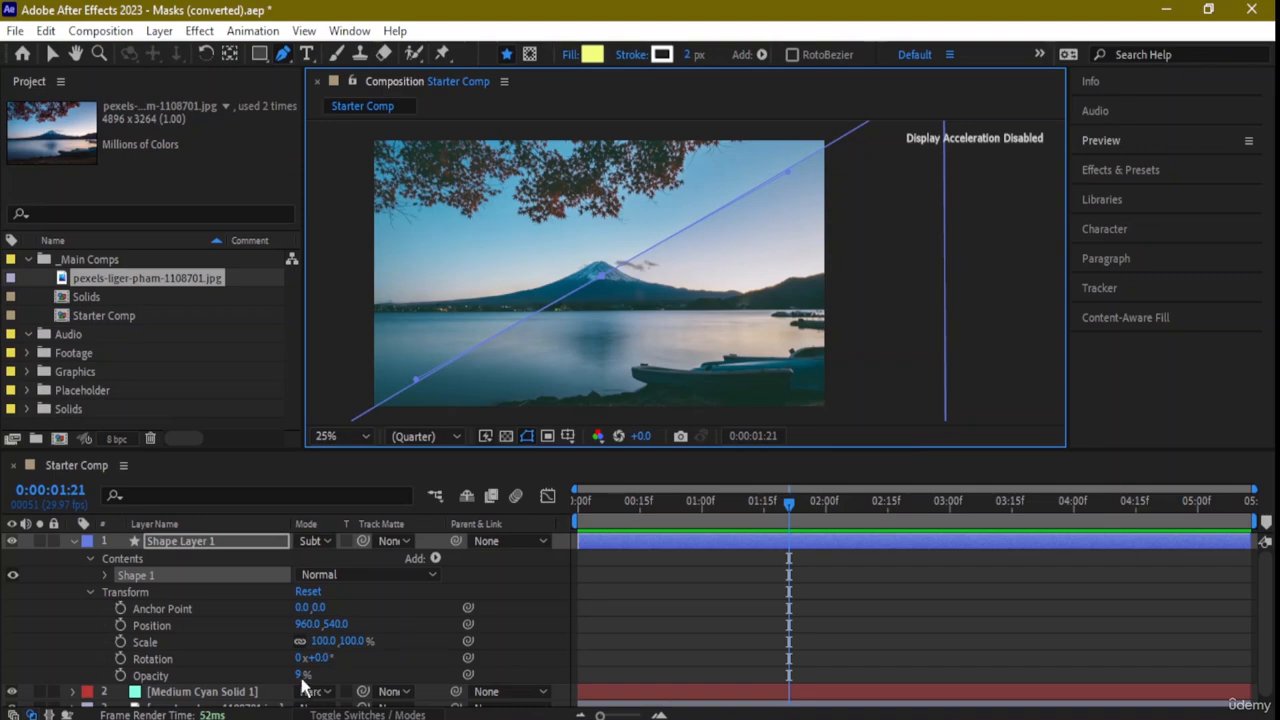
click(314, 541)
click(388, 607)
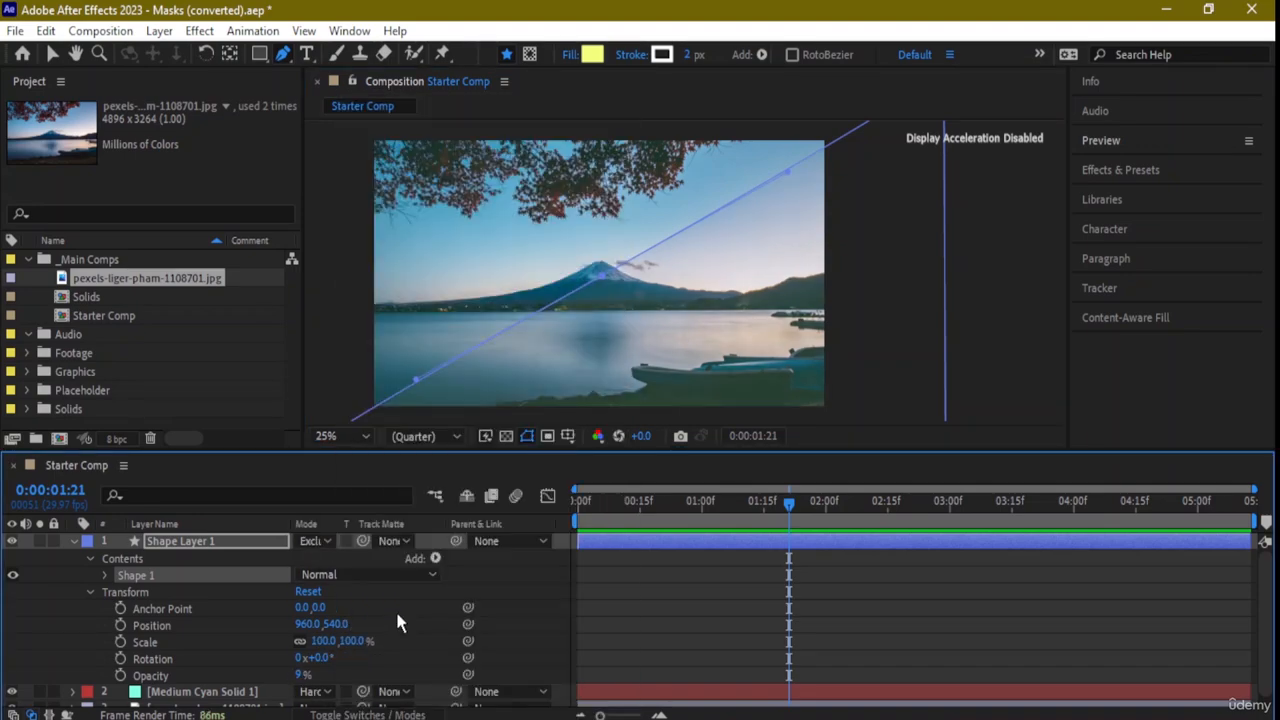
drag(792, 505, 585, 518)
key(space)
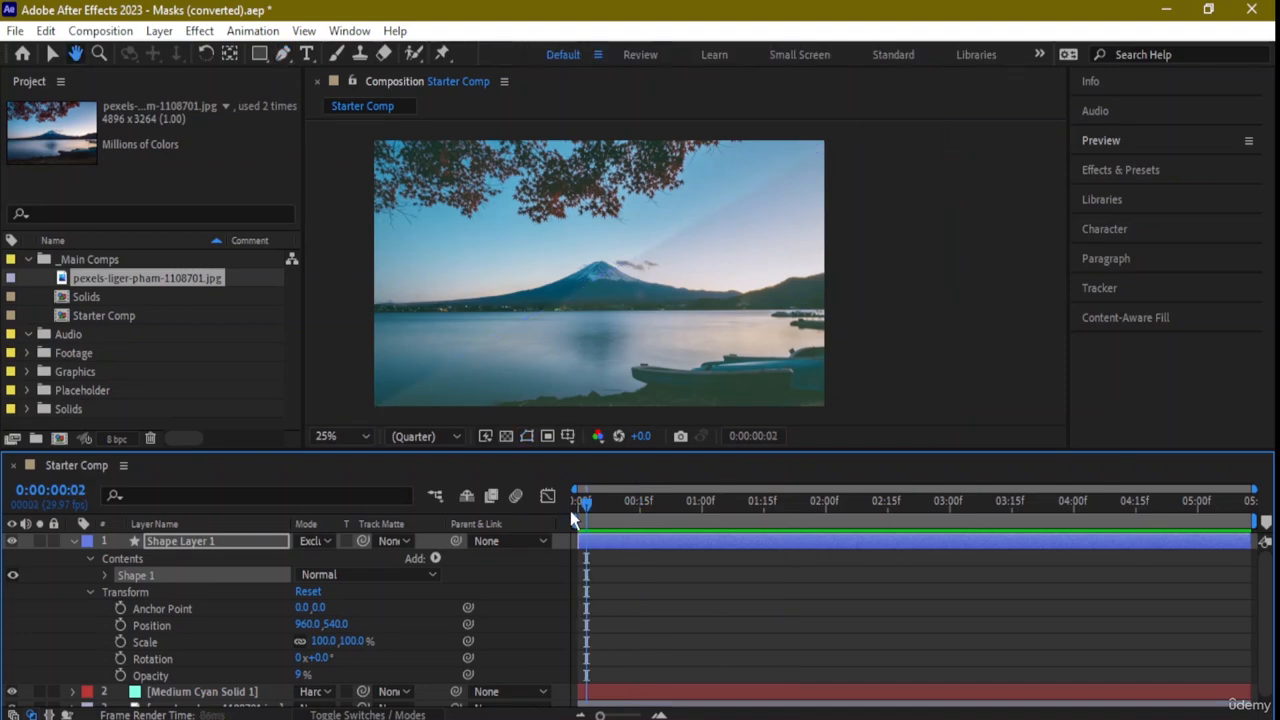
key(space)
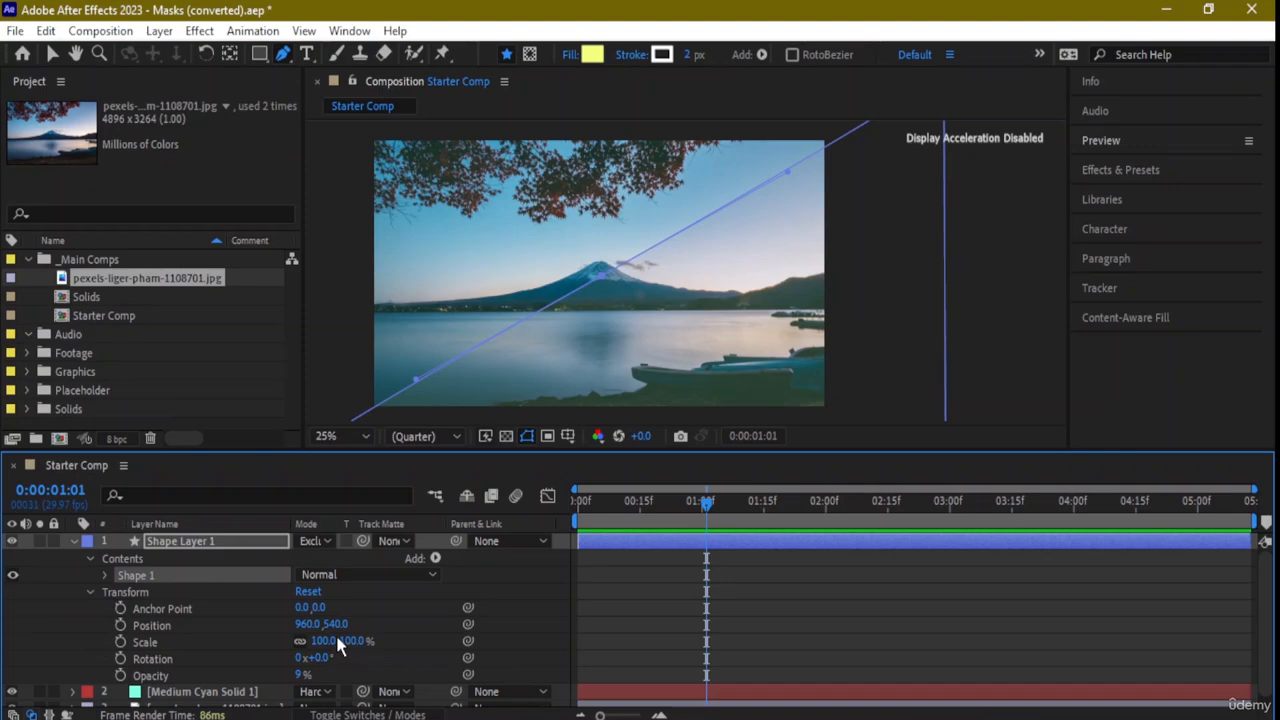
Collapse the shape layer's properties and turn on its Preserve Underlying Transparency switch
key(u)
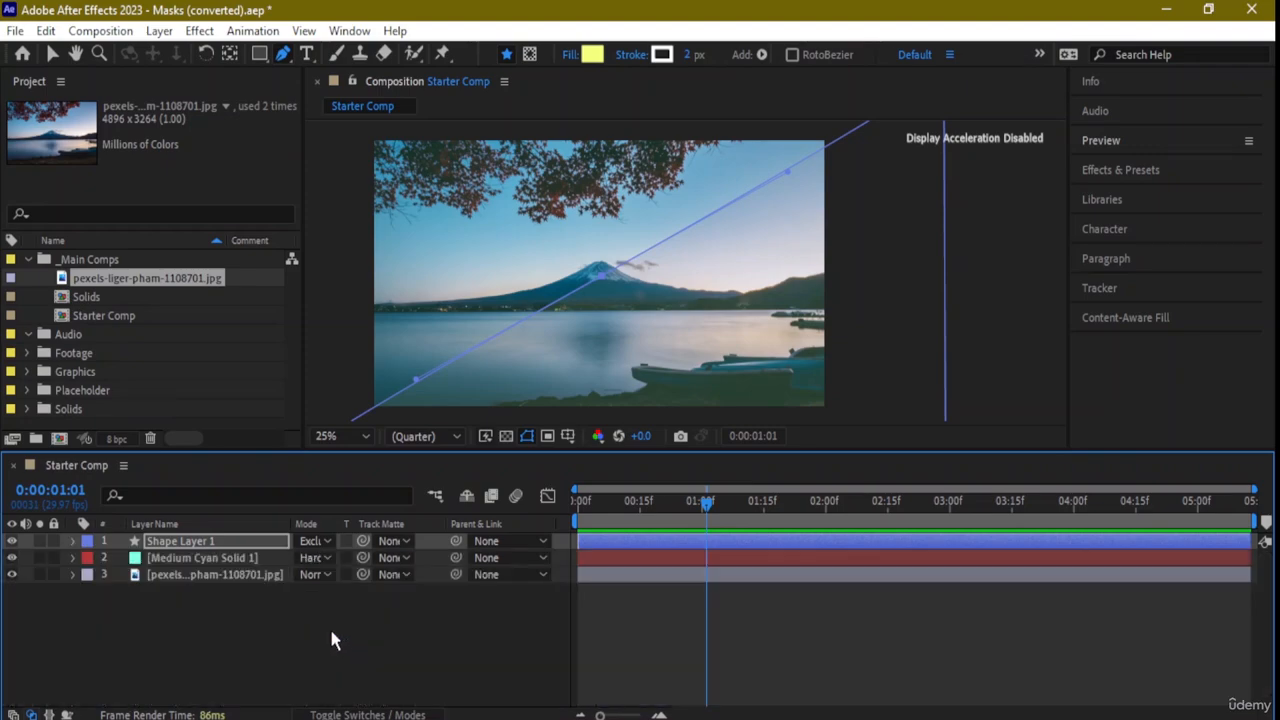
click(344, 541)
click(72, 540)
click(72, 540)
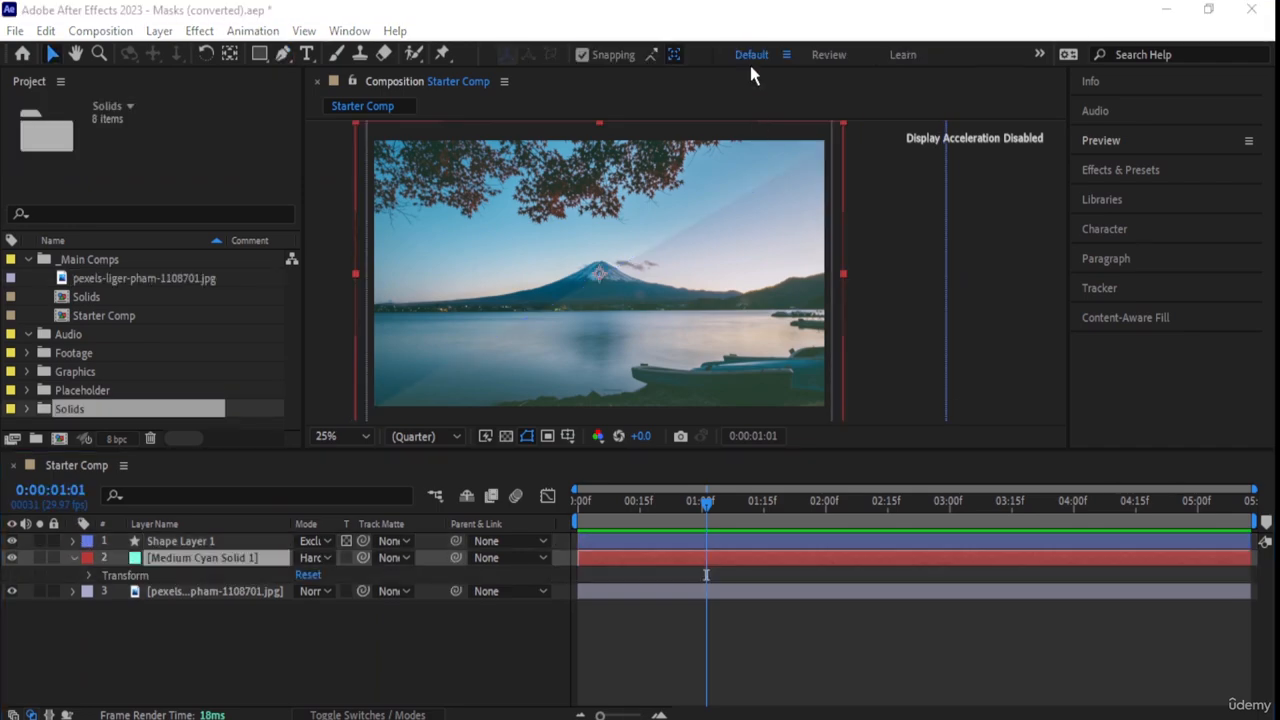
Delete the cyan solid and the yellow shape layer, keeping only the landscape photo in the composition
click(730, 17)
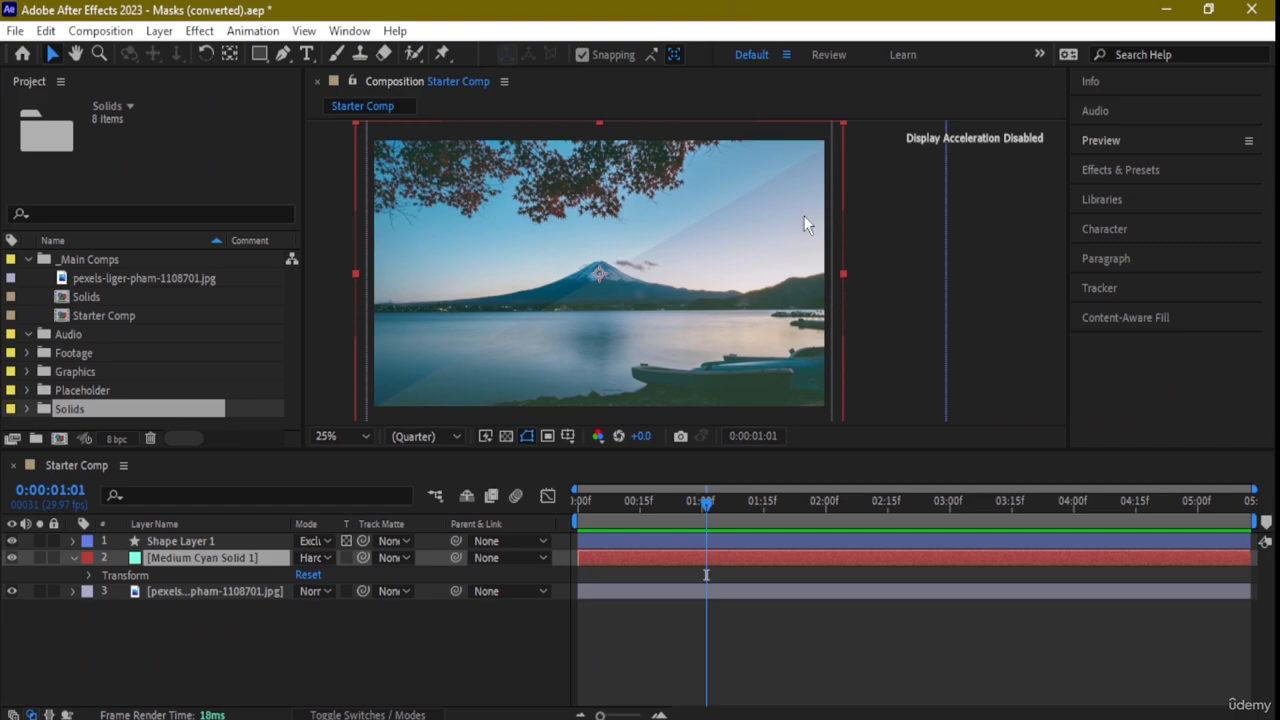
key(comma)
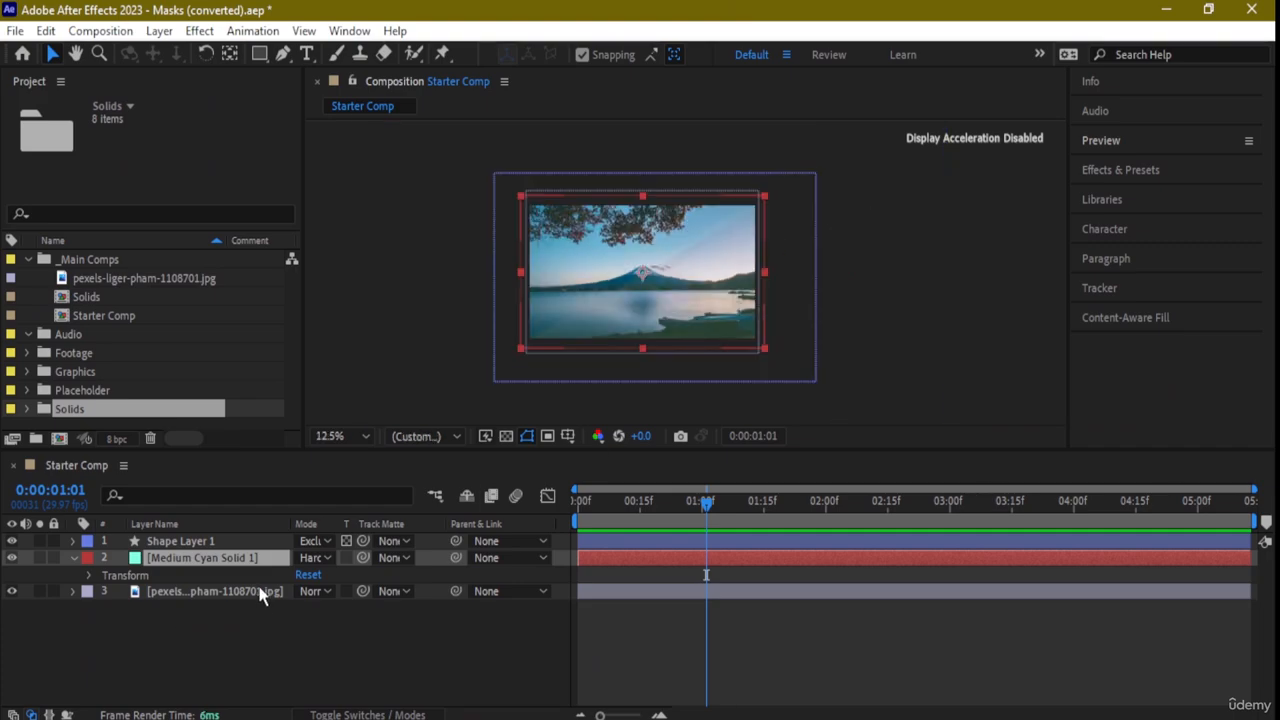
key(Delete)
click(191, 539)
key(Delete)
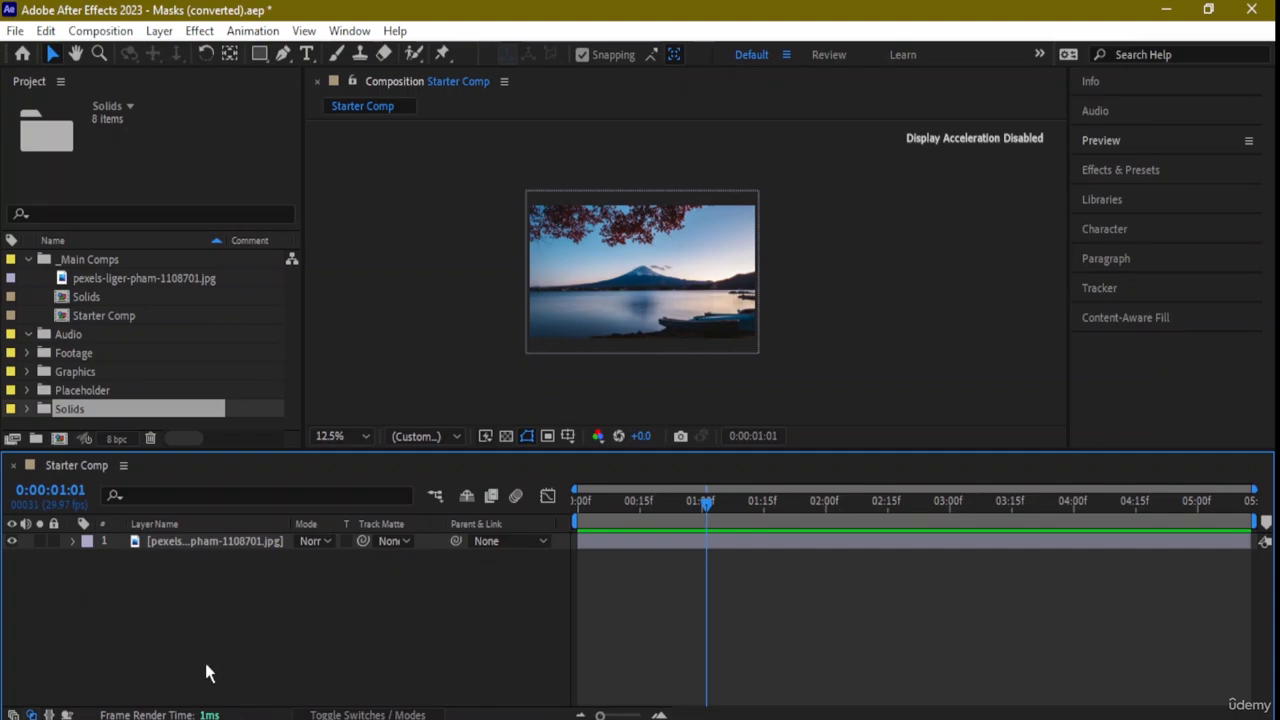
Create a 1920 x 1080 px solid layer in magenta pink FF74E0
click(168, 31)
mouse_move(186, 52)
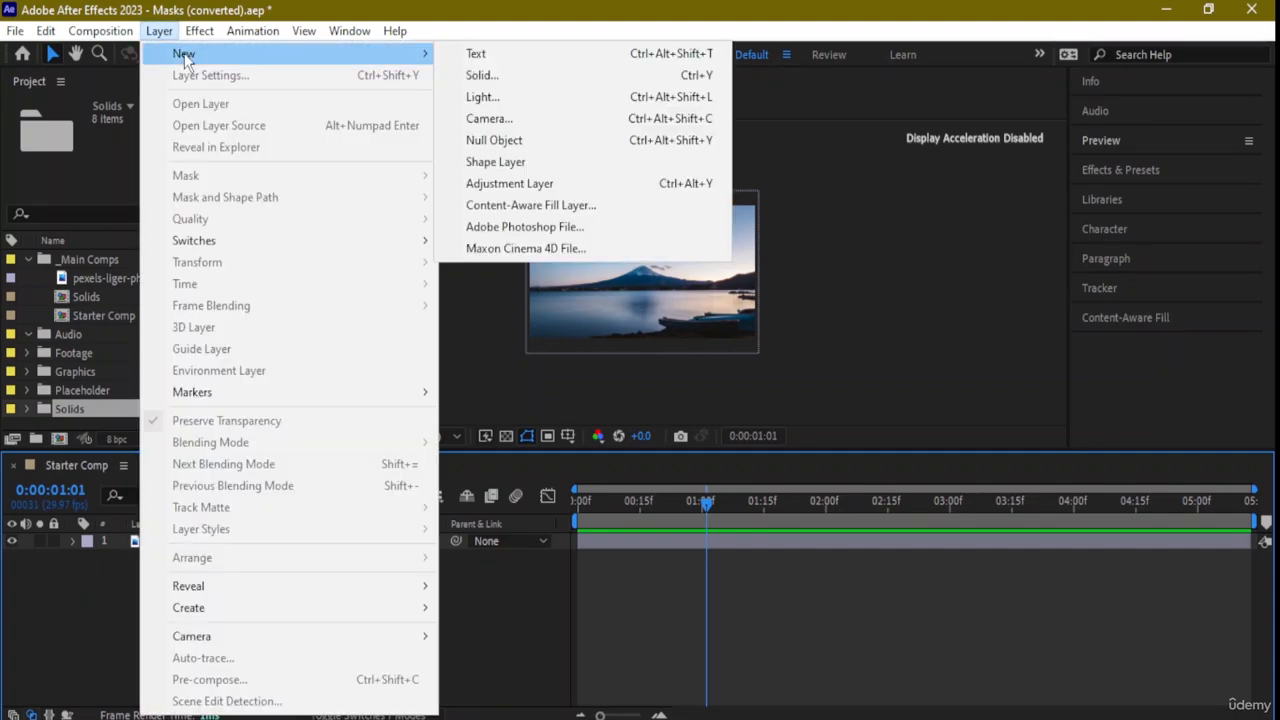
click(553, 79)
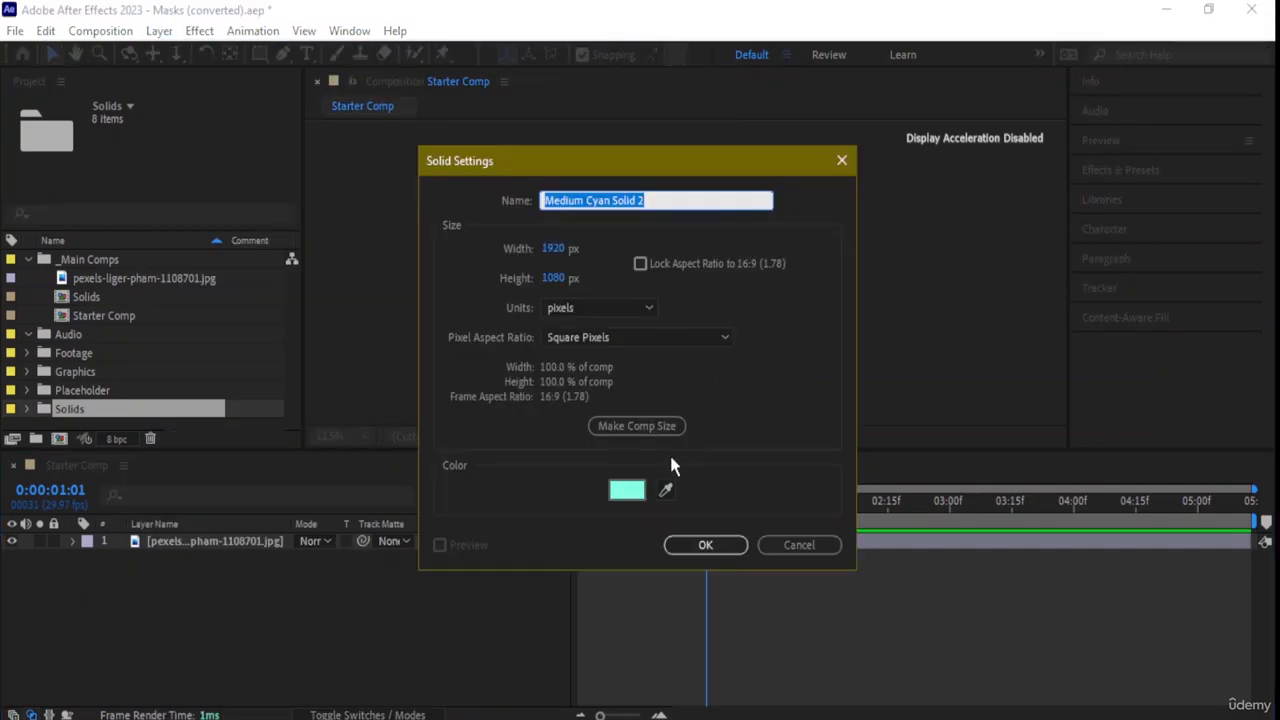
click(640, 496)
mouse_move(668, 402)
mouse_down()
mouse_move(672, 280)
mouse_move(610, 252)
mouse_up()
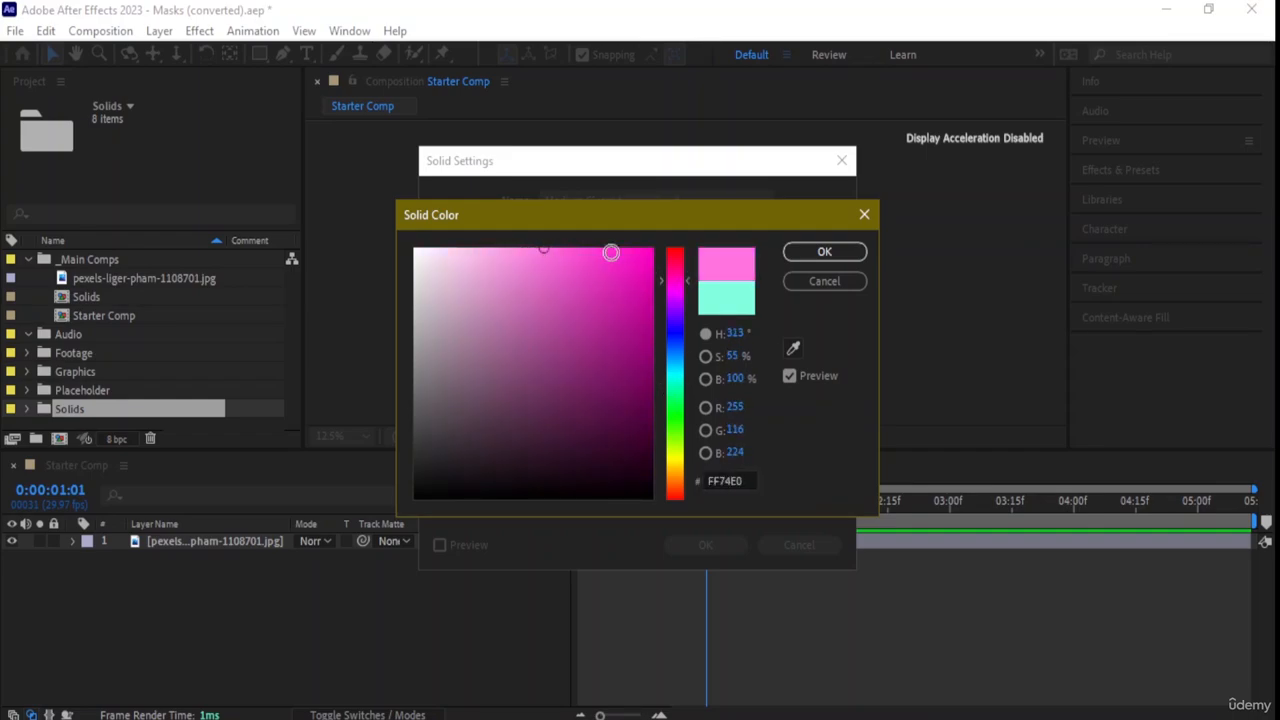
click(824, 251)
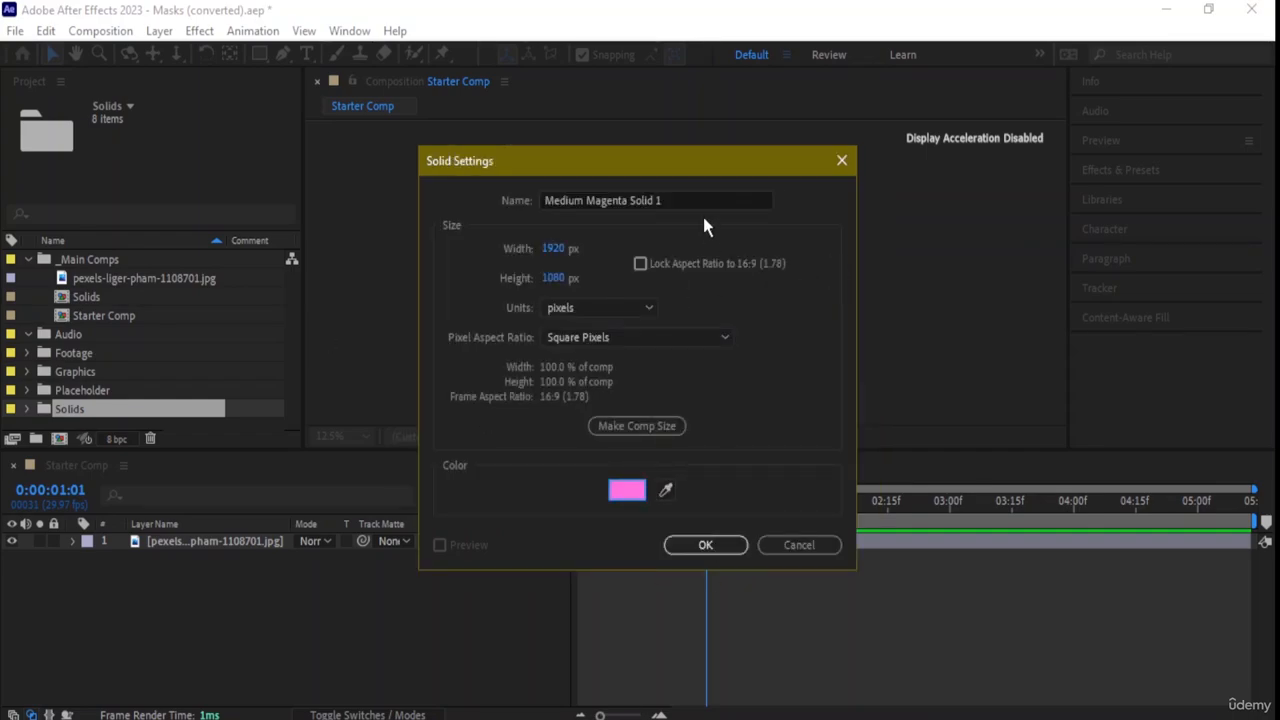
click(629, 300)
click(629, 300)
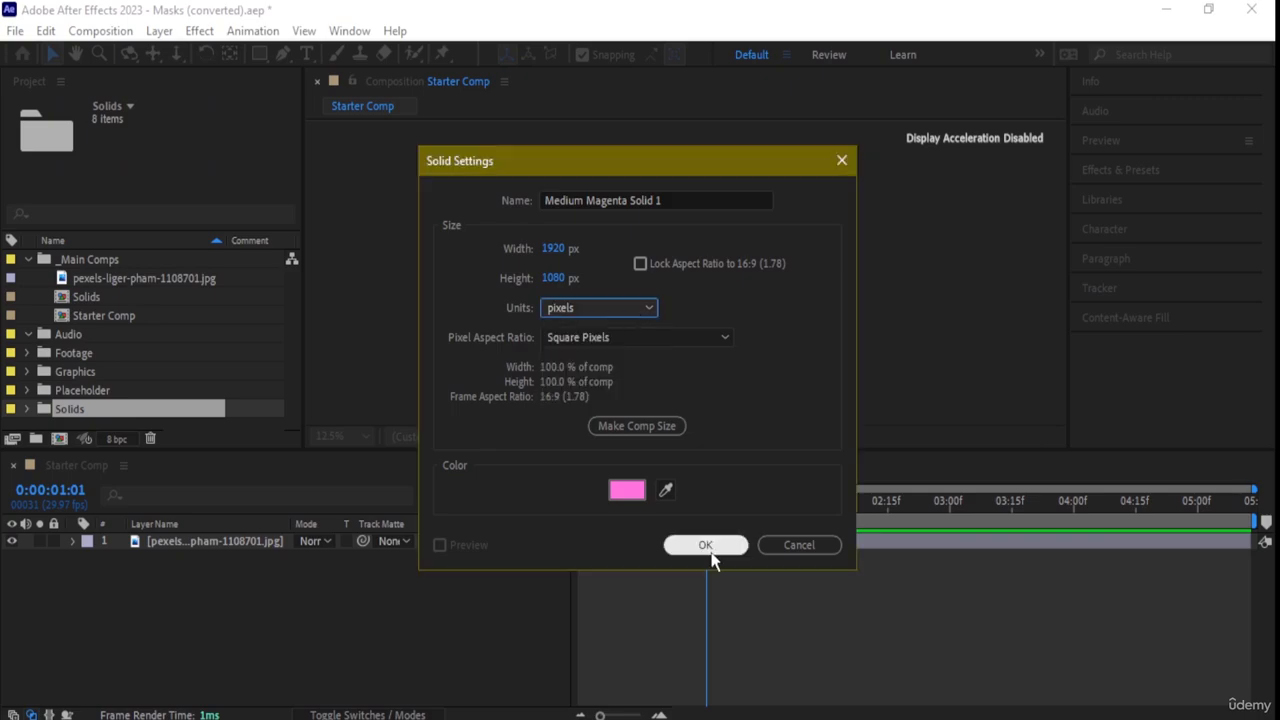
click(706, 545)
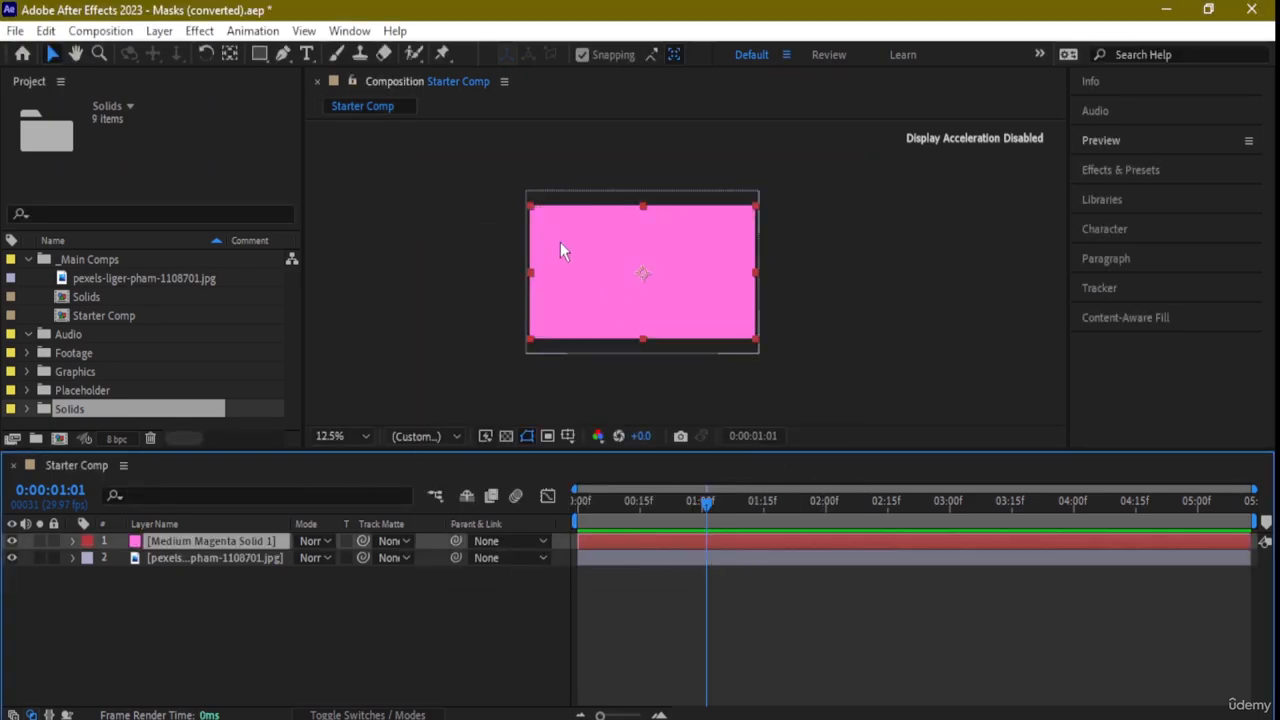
Remove the magenta solid layer from the composition and place it again from the project's Solids folder, above the photo
drag(672, 290, 476, 302)
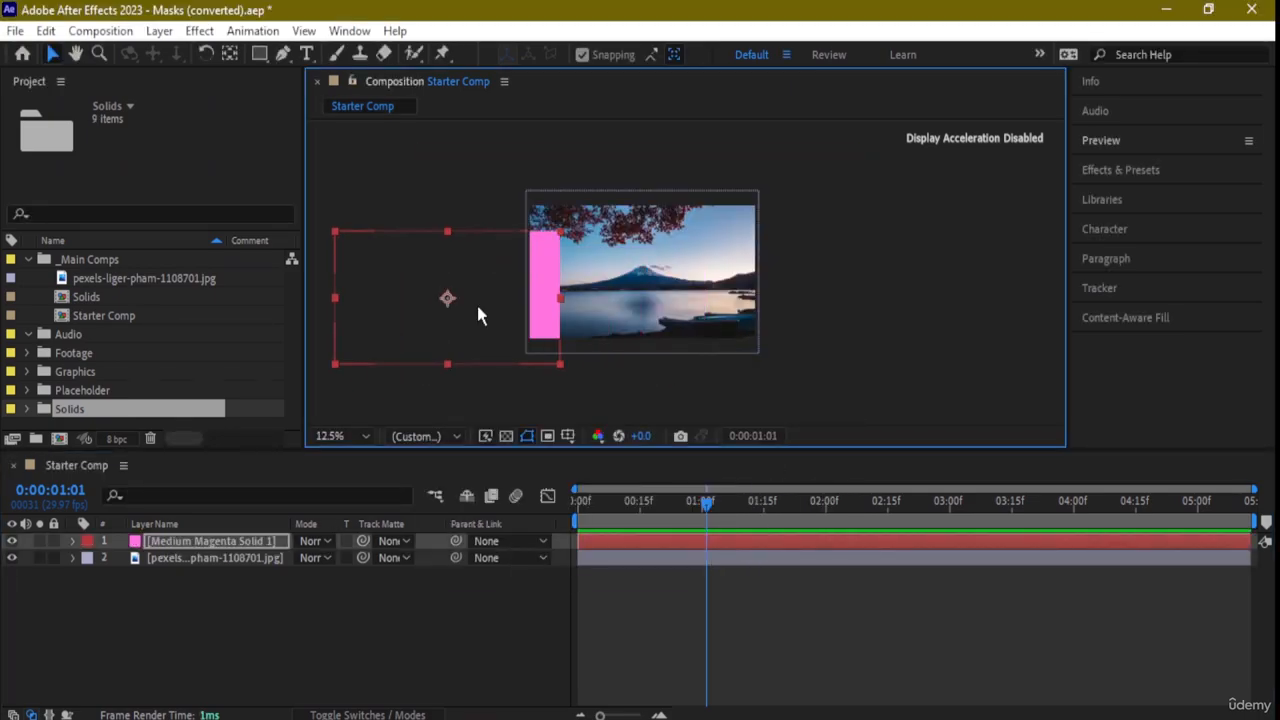
key(Delete)
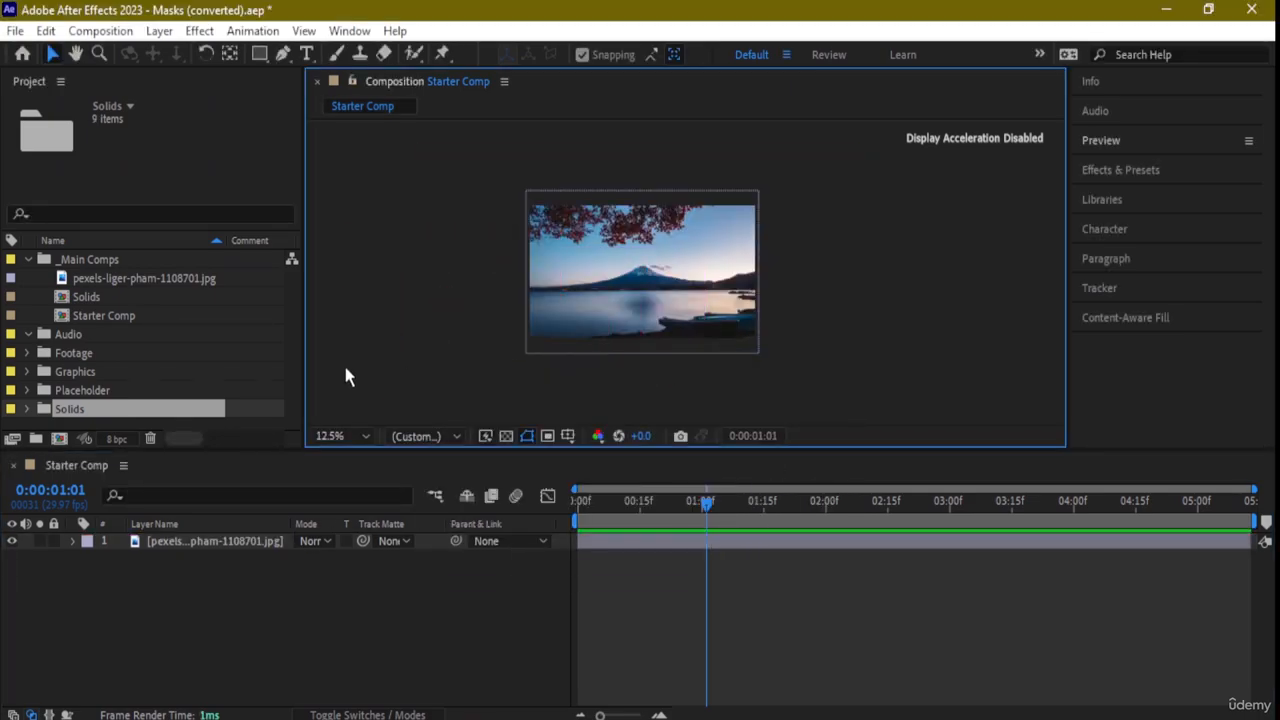
click(27, 409)
scroll(113, 380, down, 1)
drag(100, 336, 207, 589)
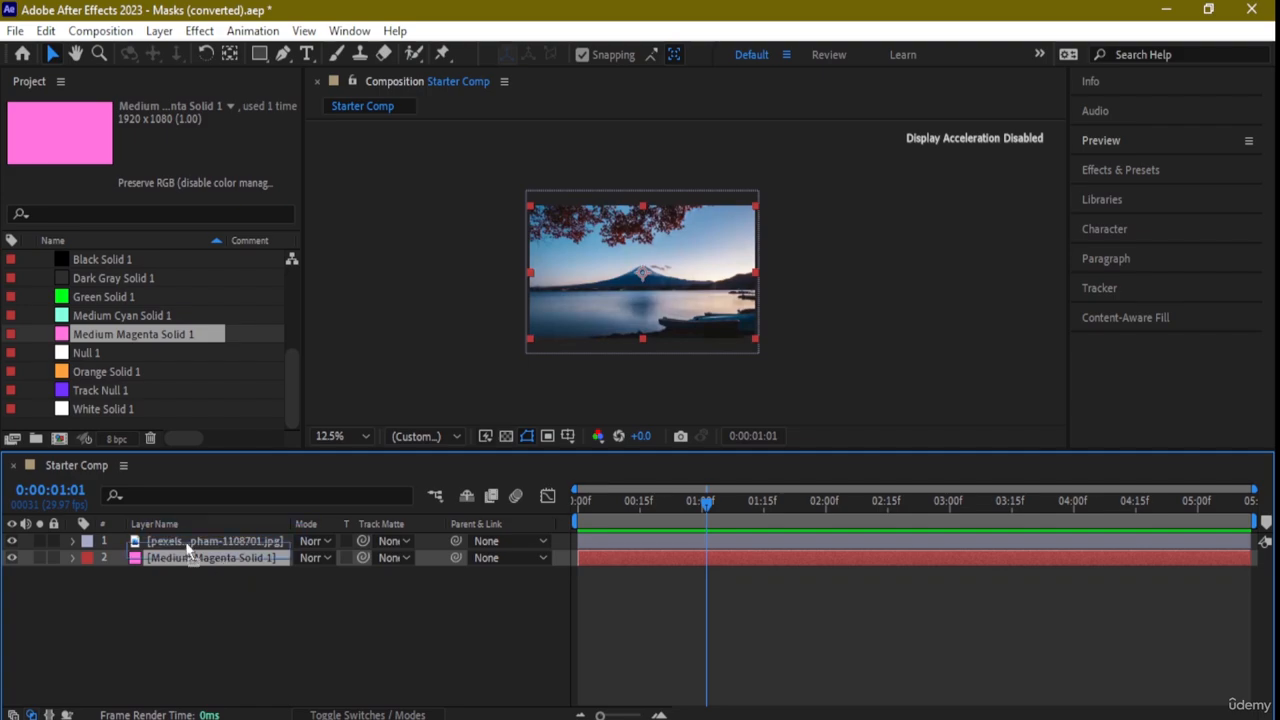
drag(163, 563, 161, 539)
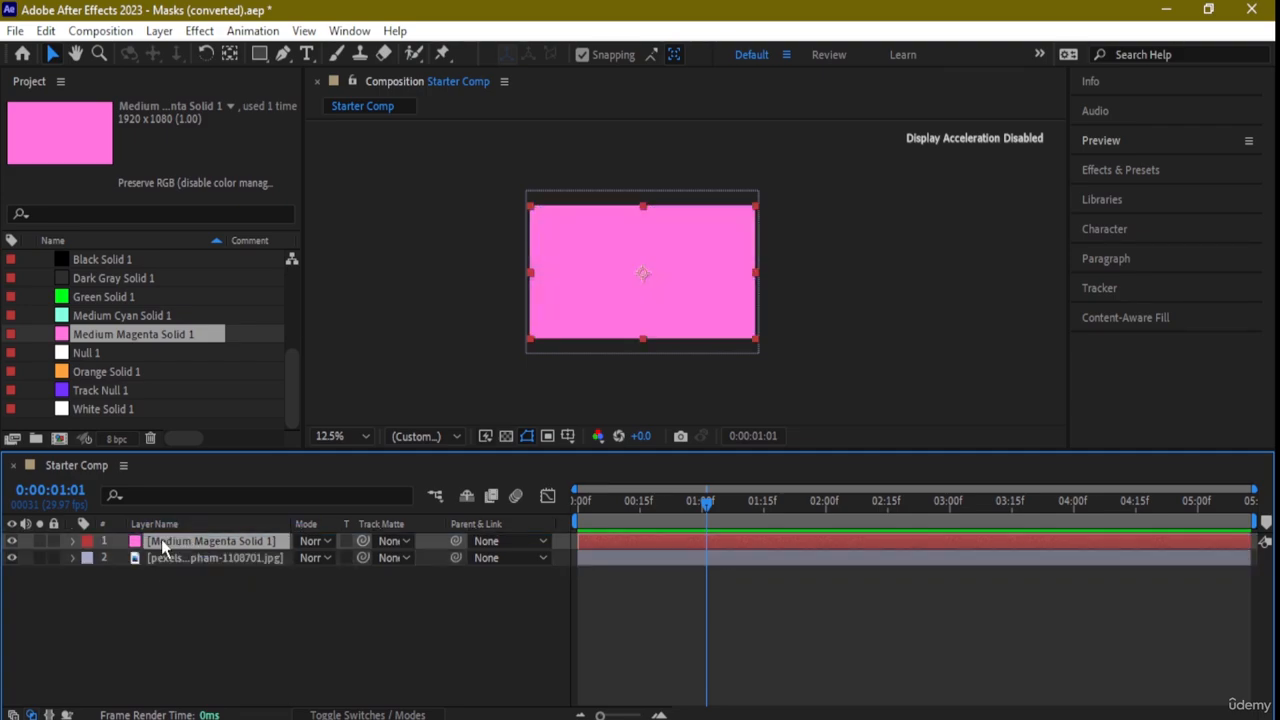
Try the Pin Light and Subtract blending modes on the magenta solid layer over the photo
click(73, 541)
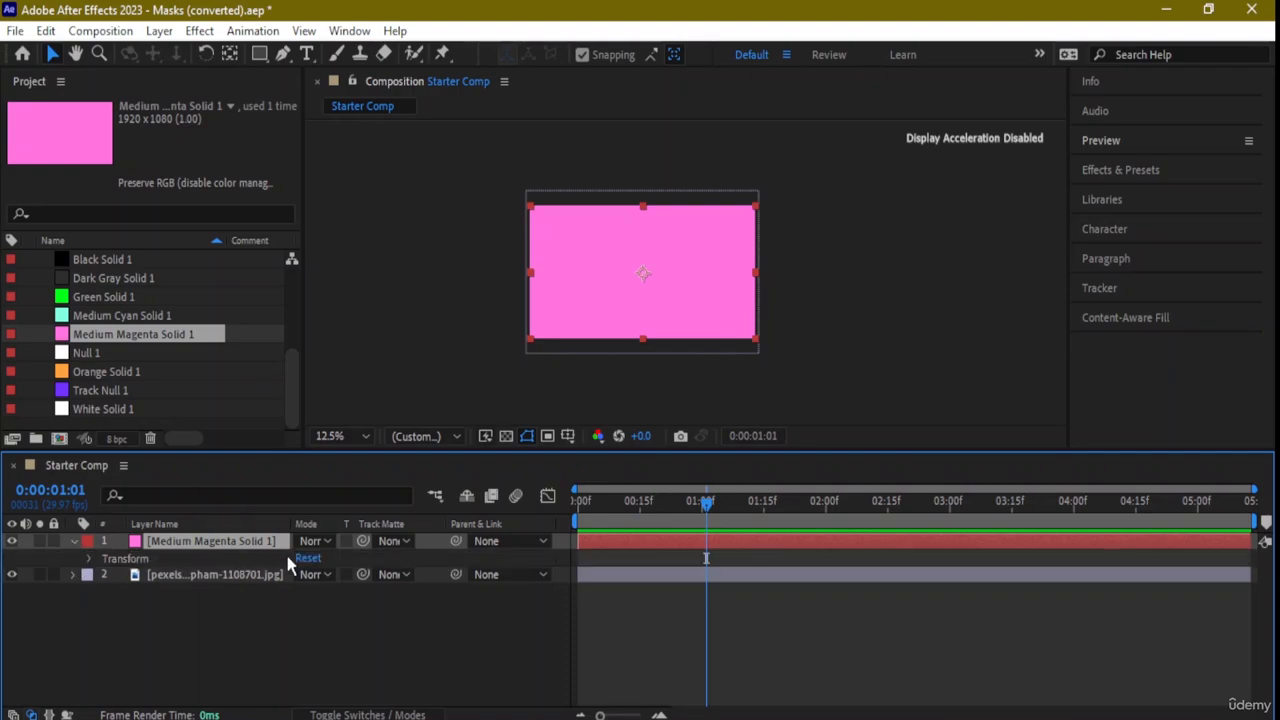
click(330, 542)
click(360, 526)
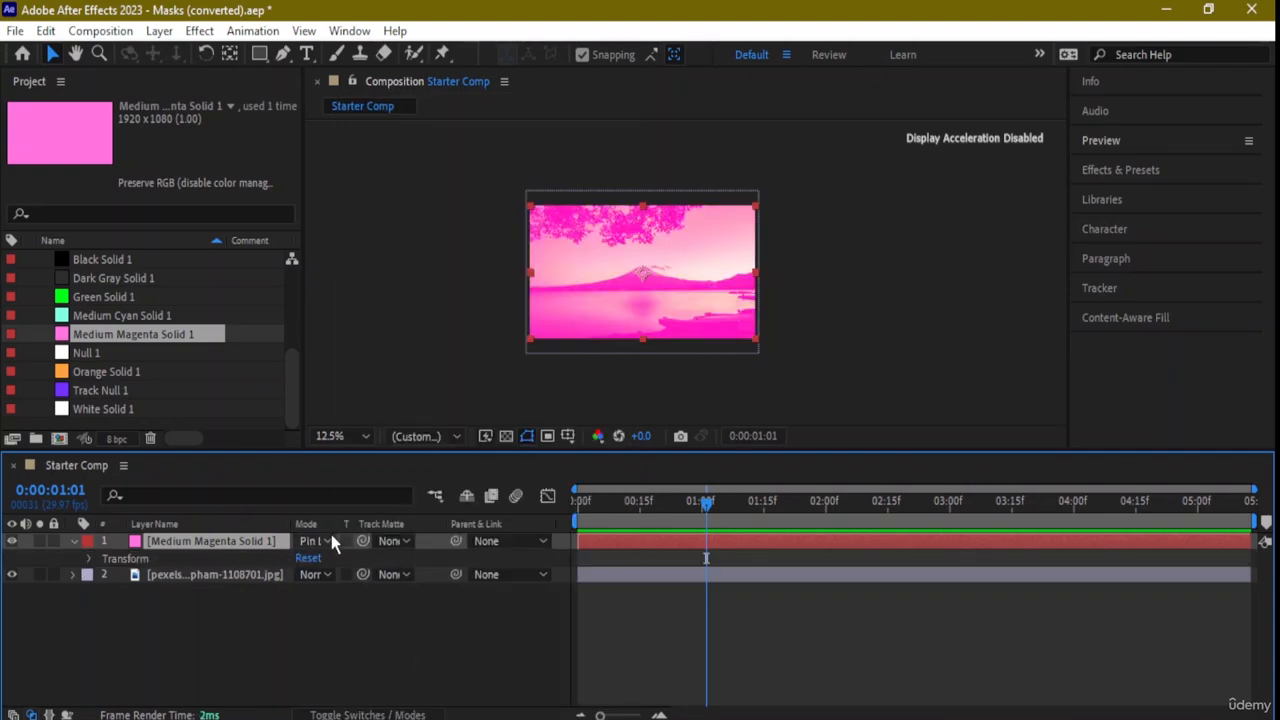
click(332, 536)
click(385, 628)
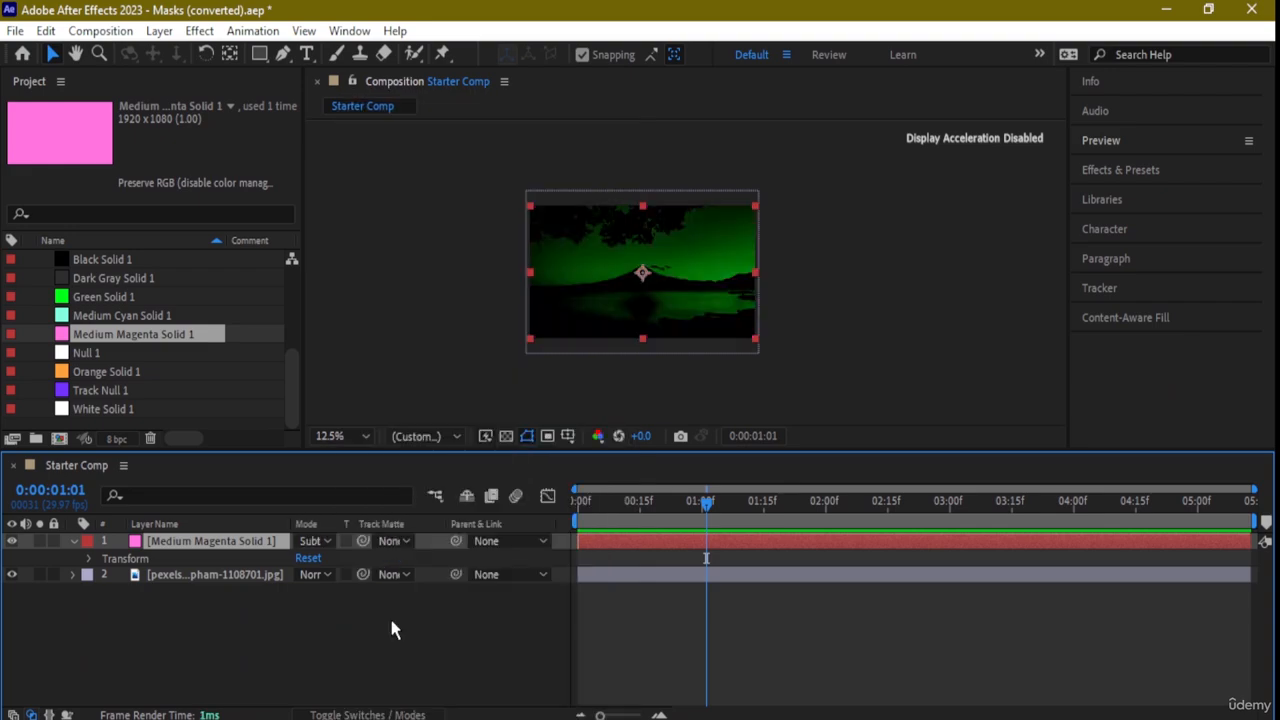
click(330, 541)
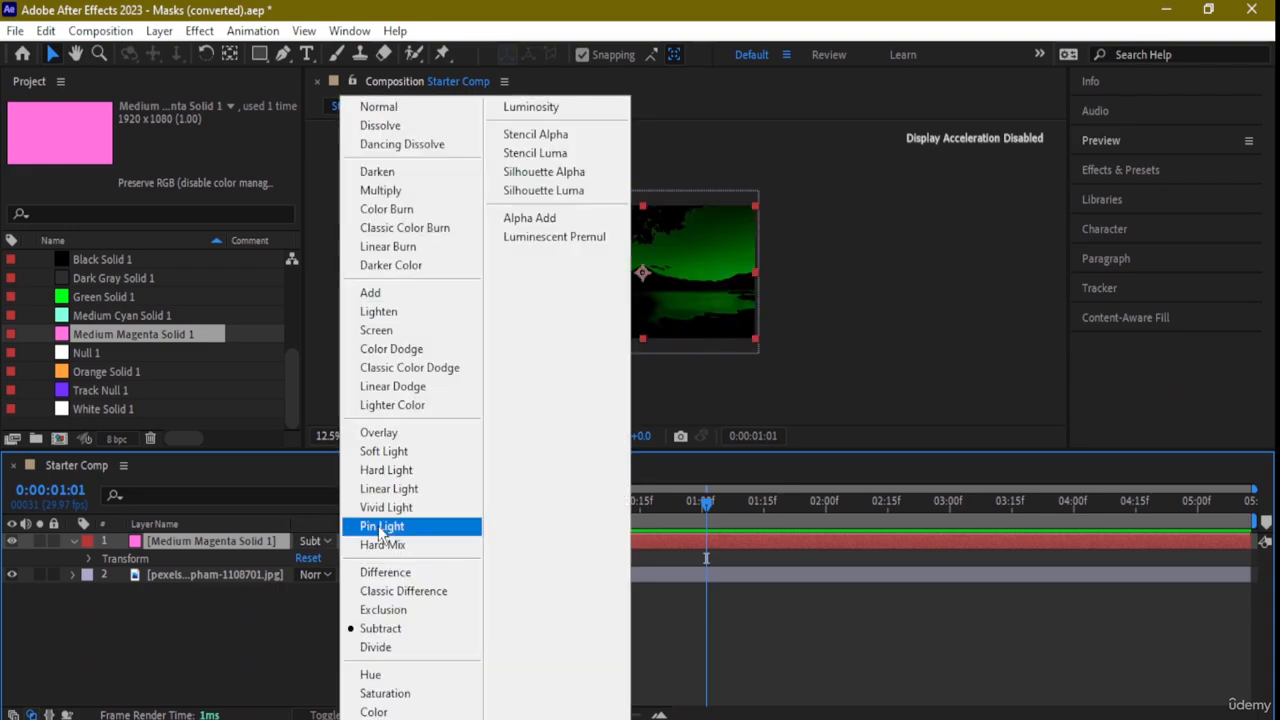
click(368, 526)
Set the magenta solid's blending mode to Soft Light and lower its opacity to 49%
click(327, 539)
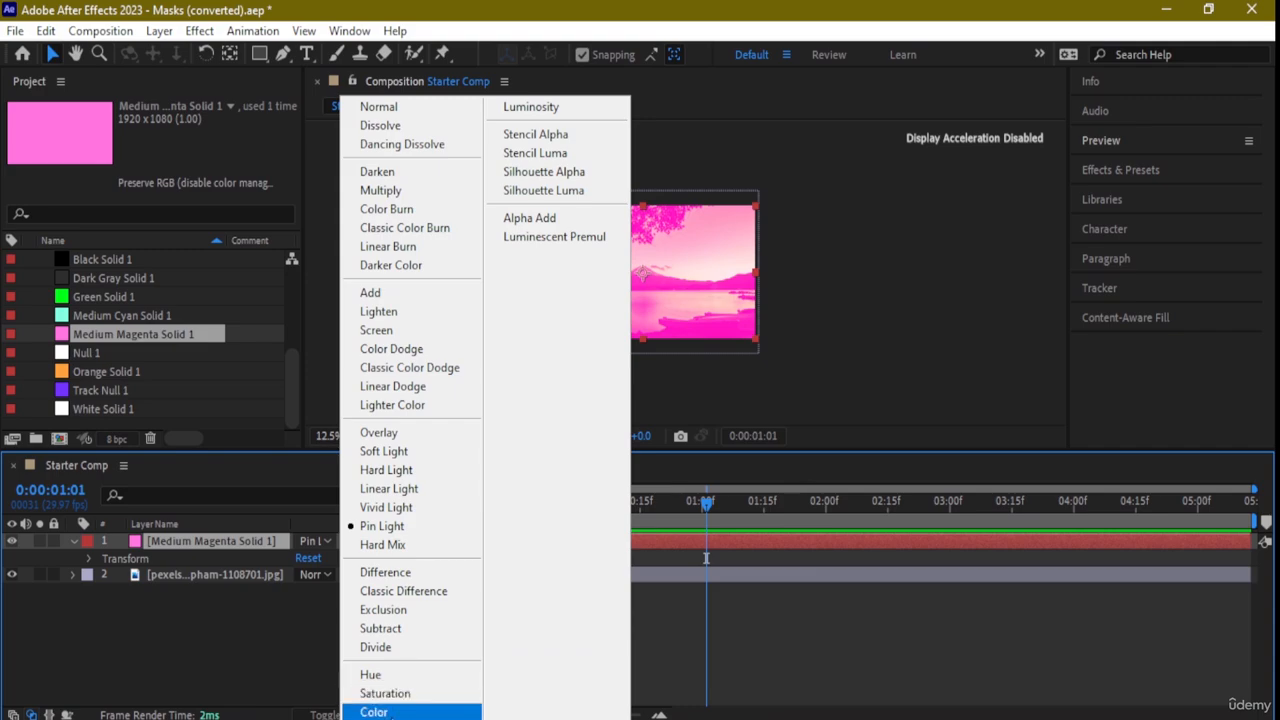
click(425, 450)
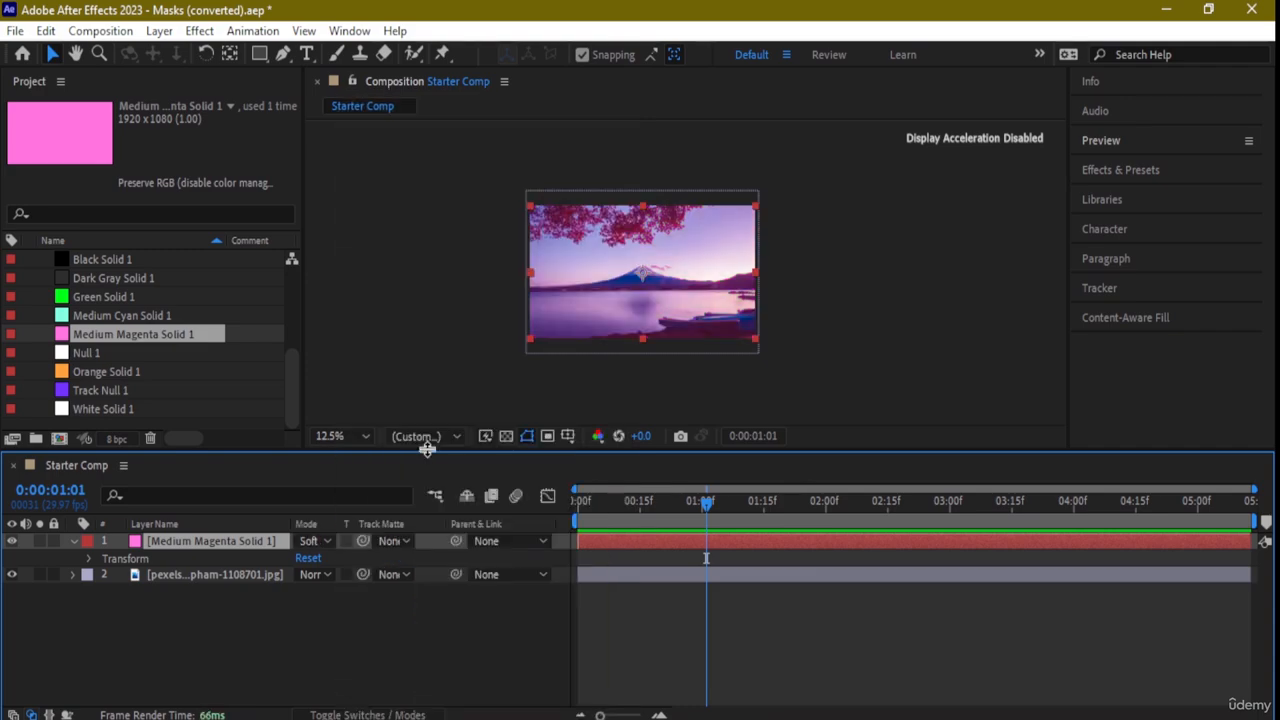
click(90, 559)
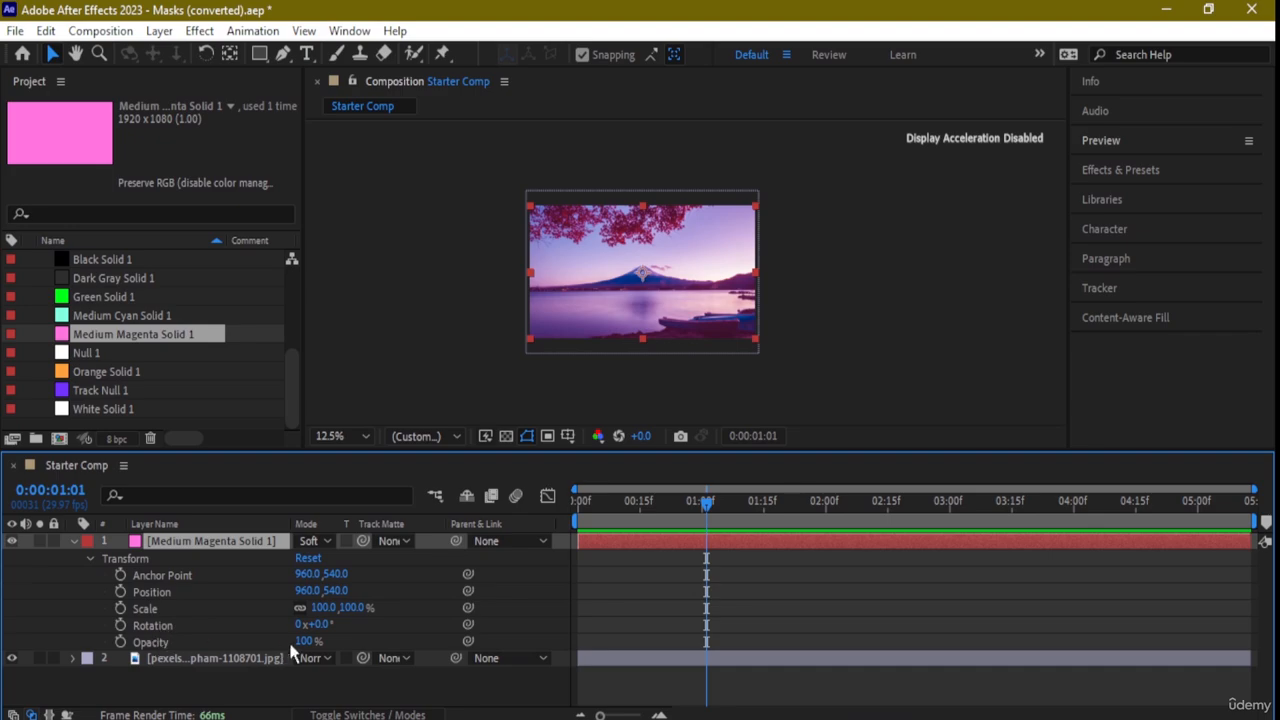
drag(303, 640, 287, 641)
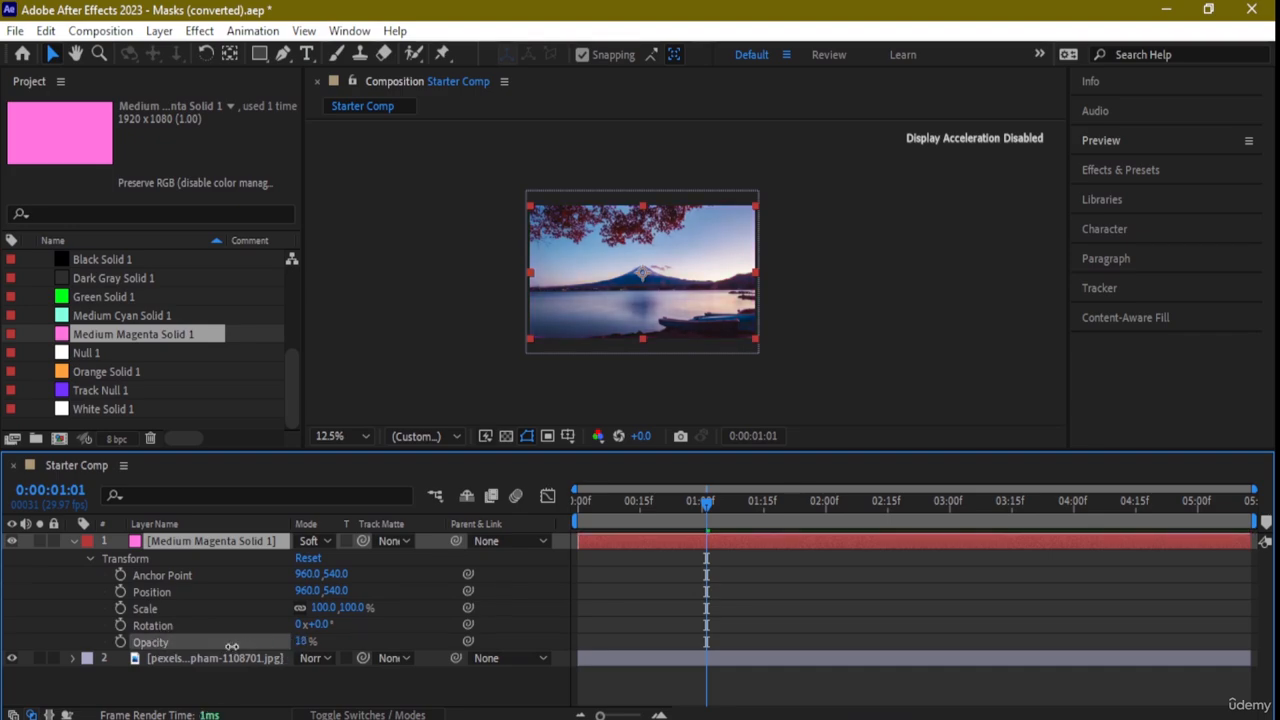
With no layer selected, draw a yellow rectangle shape covering most of the photo, leaving a narrow margin around it
click(471, 370)
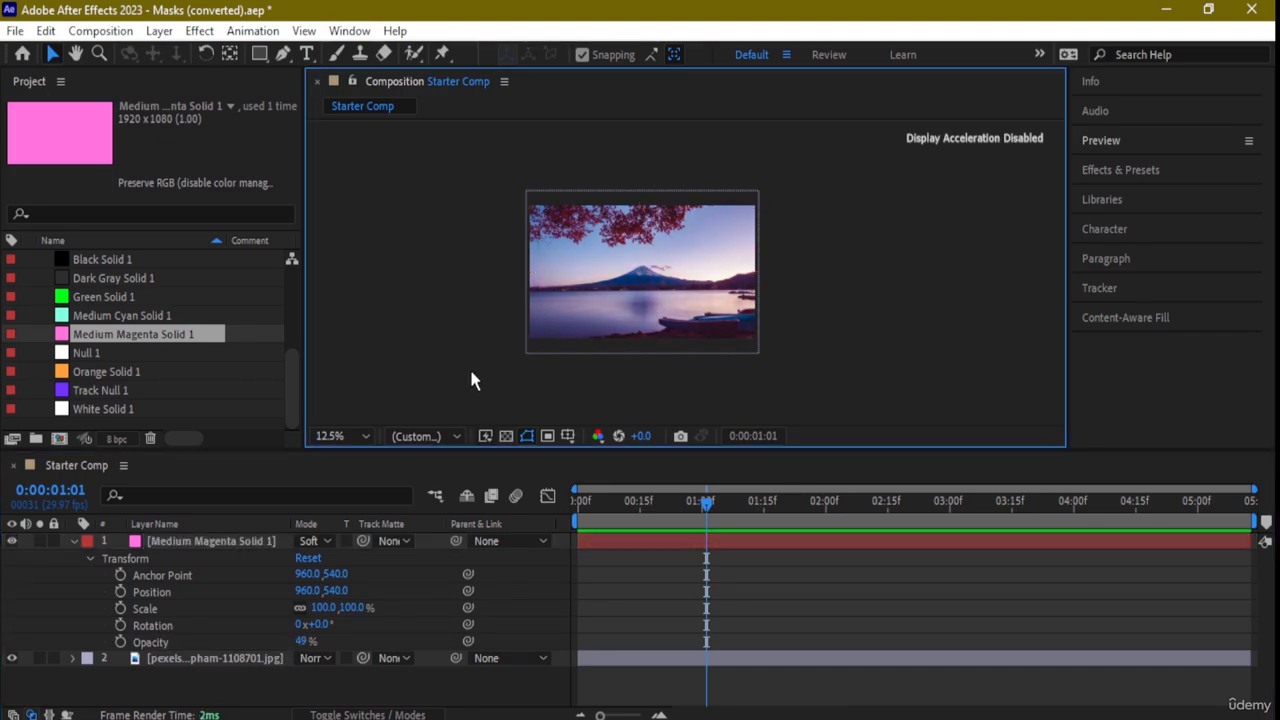
scroll(831, 323, up, 1)
scroll(838, 318, down, 1)
drag(843, 306, 846, 334)
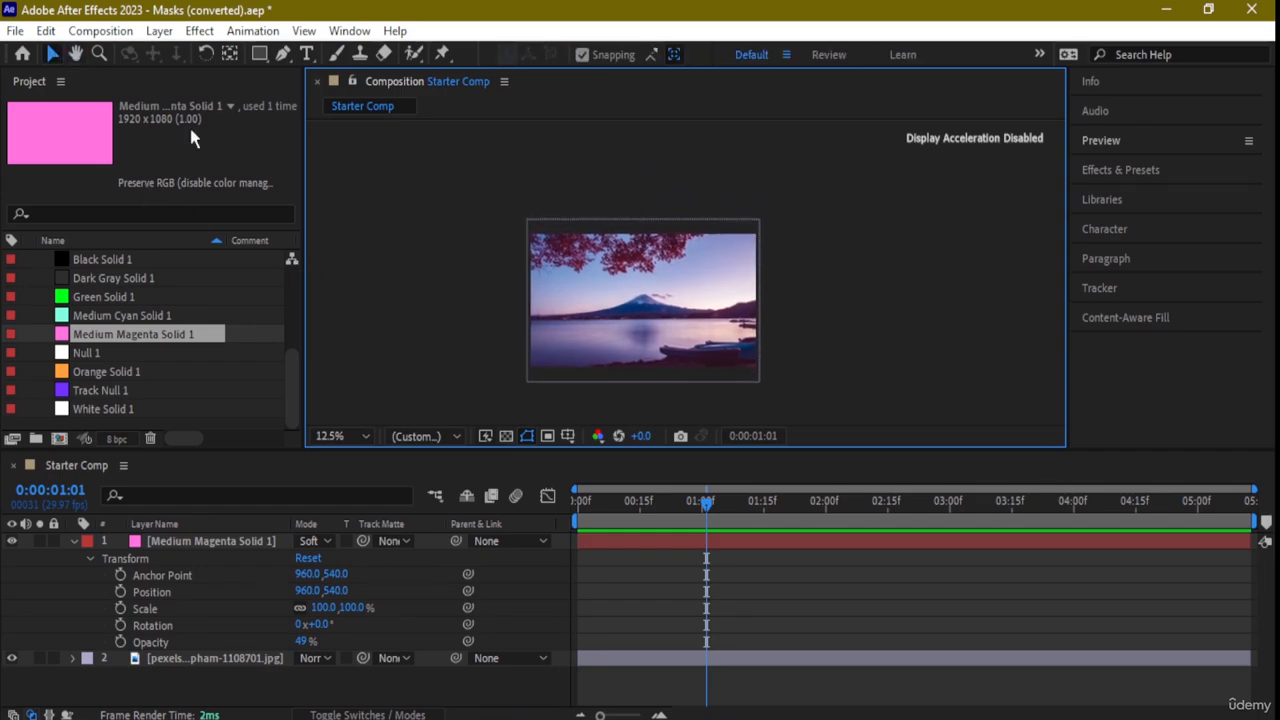
click(259, 53)
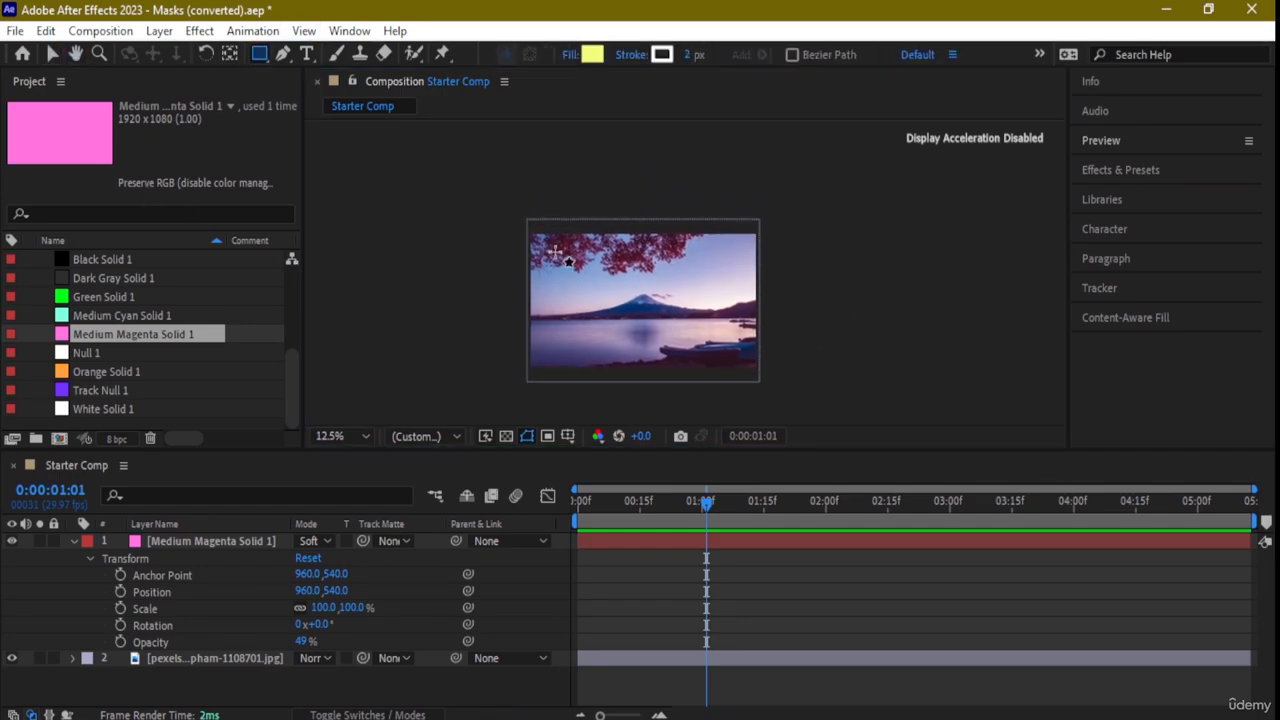
mouse_move(535, 244)
mouse_down()
mouse_move(606, 306)
mouse_move(750, 357)
mouse_up()
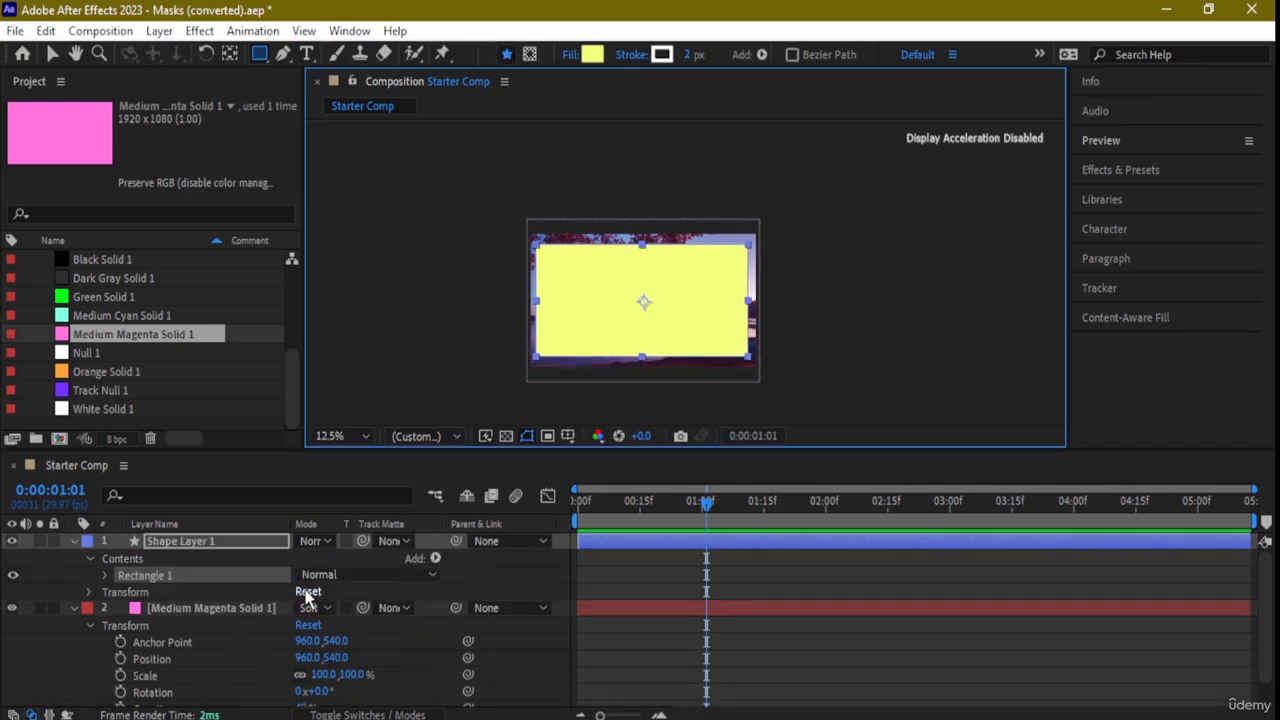
Set the rectangle's stroke blending mode to Darken and add an empty group inside Rectangle 1
click(105, 577)
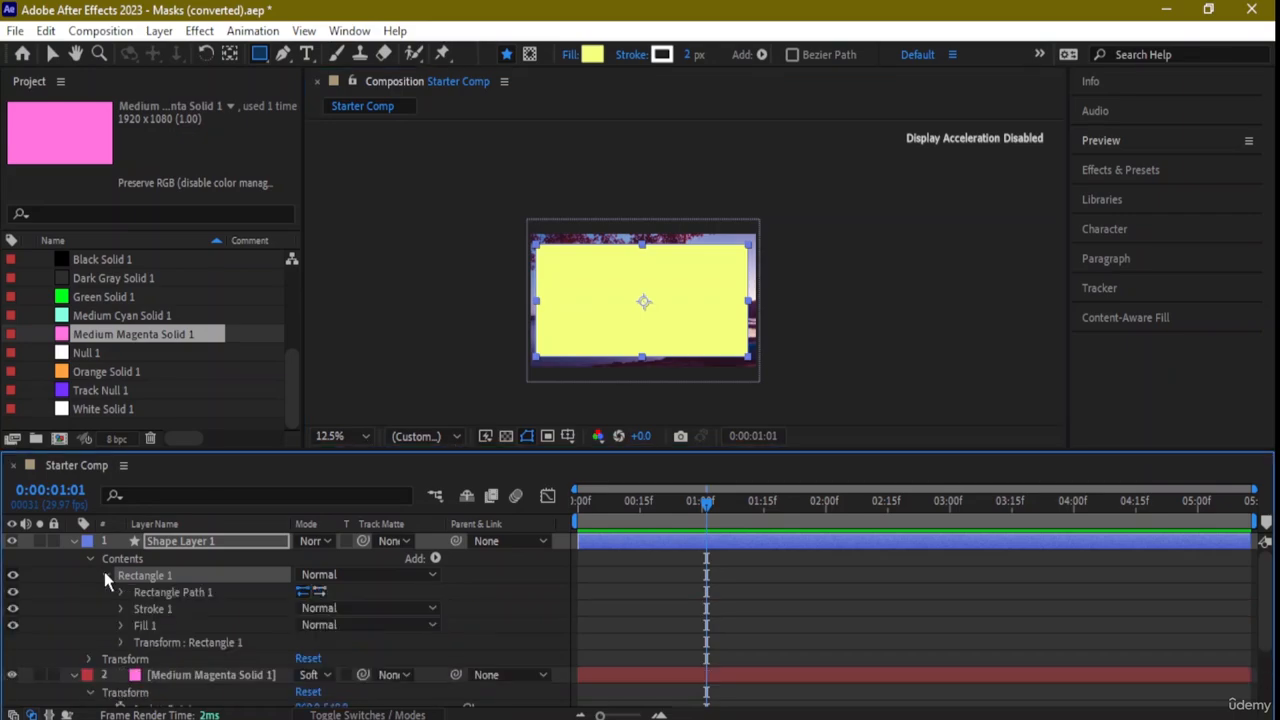
click(335, 609)
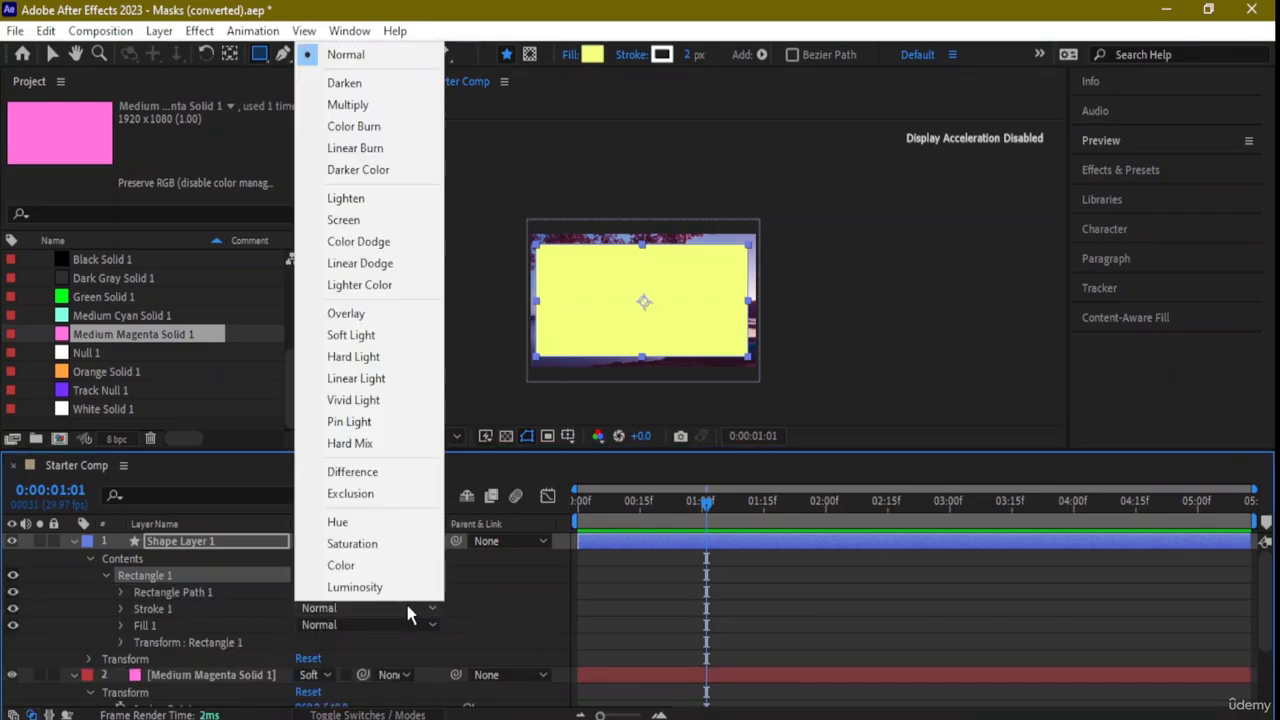
click(368, 84)
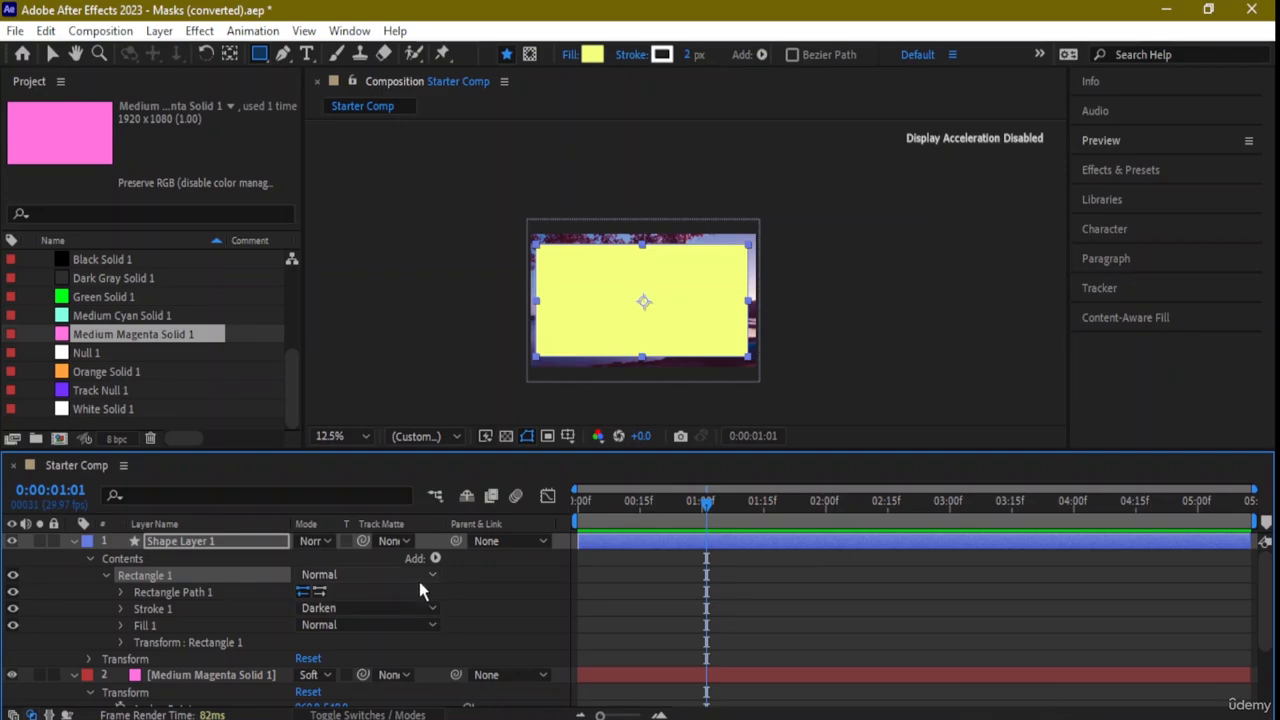
click(435, 558)
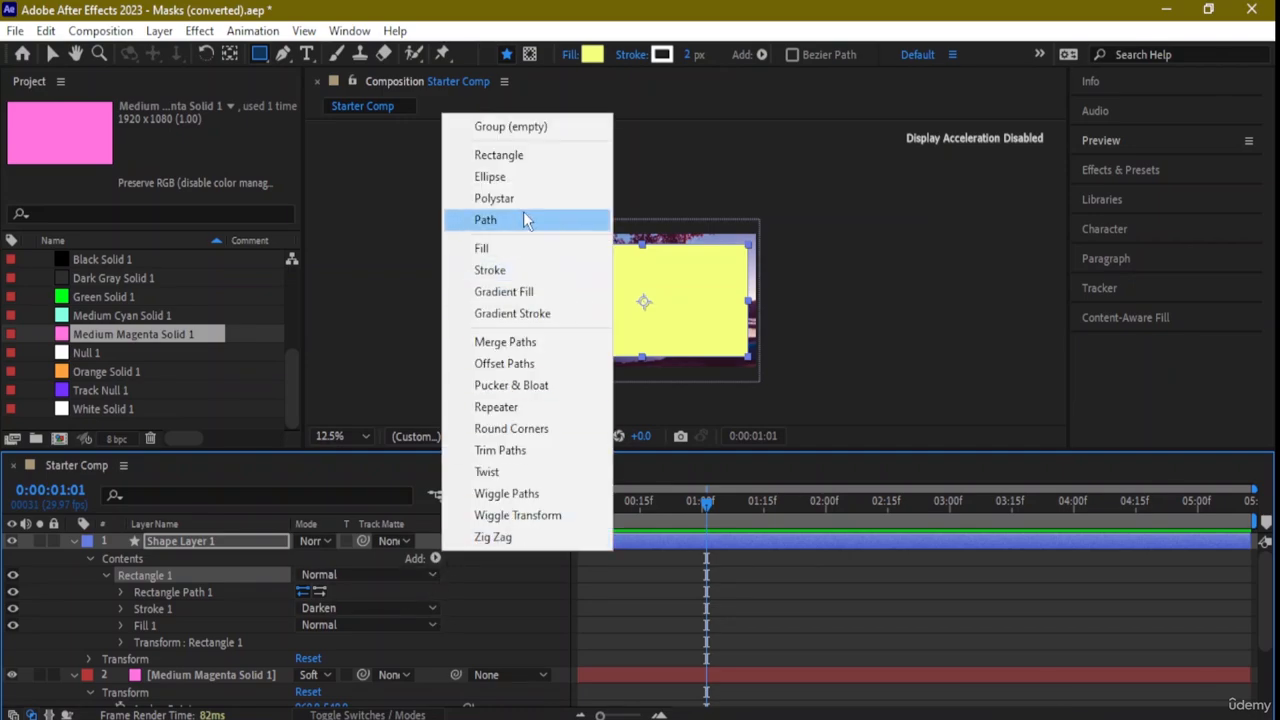
click(538, 126)
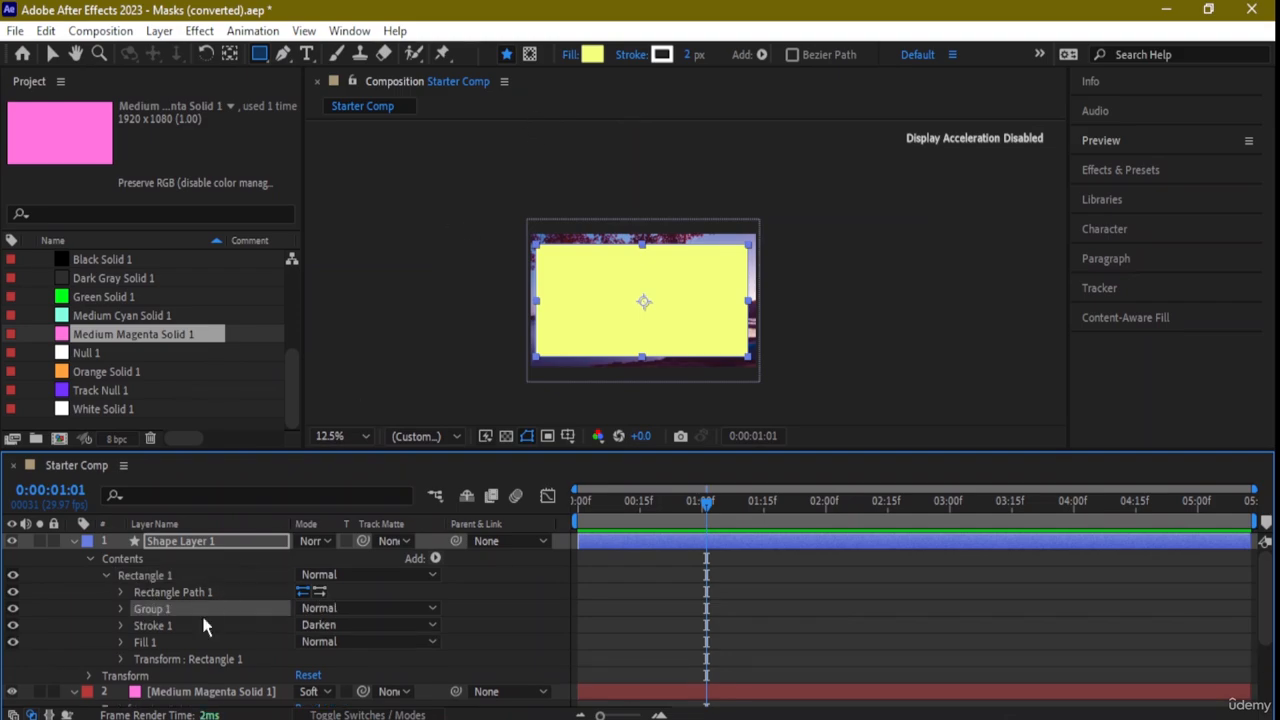
Lower the yellow shape layer's opacity to 9%
click(90, 676)
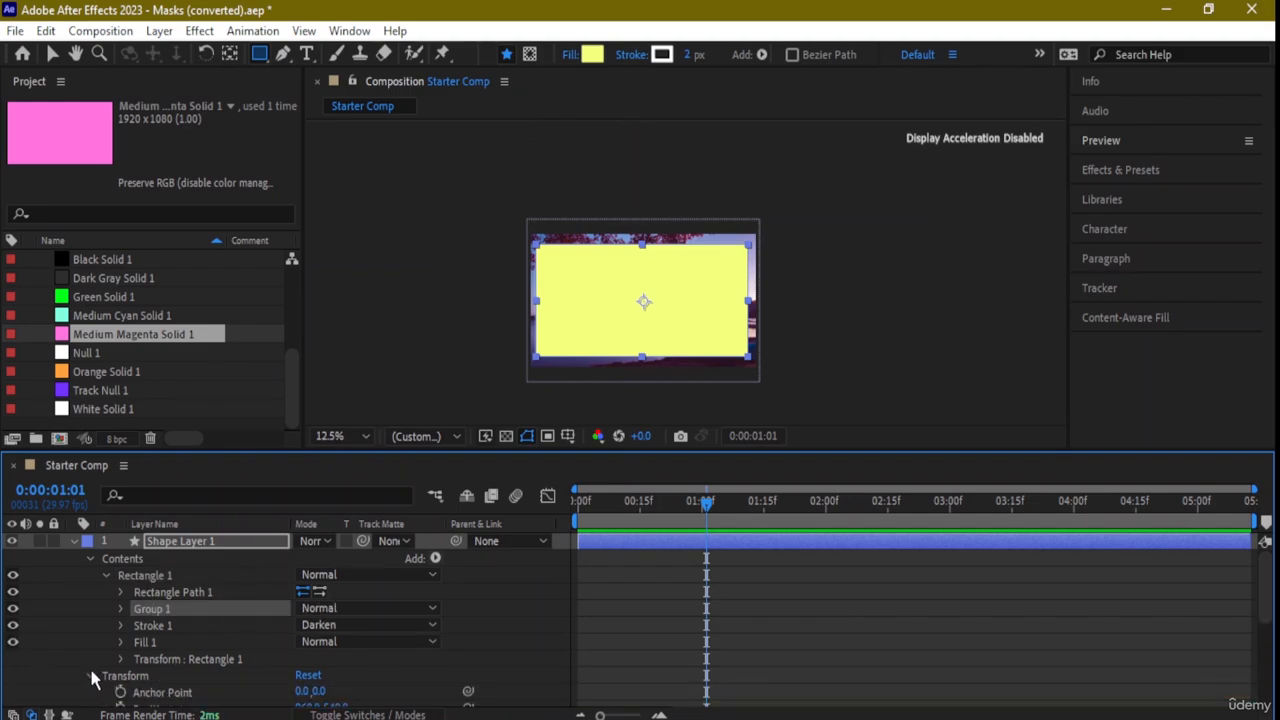
scroll(223, 659, down, 3)
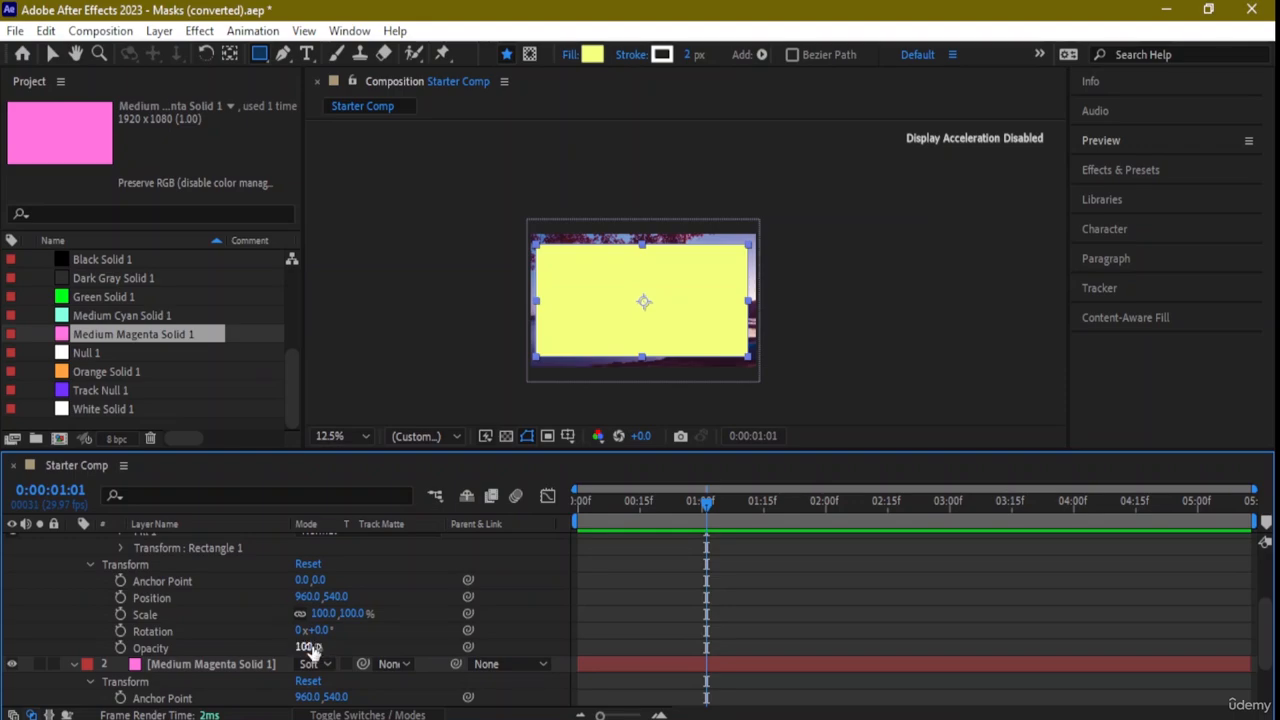
drag(306, 646, 205, 668)
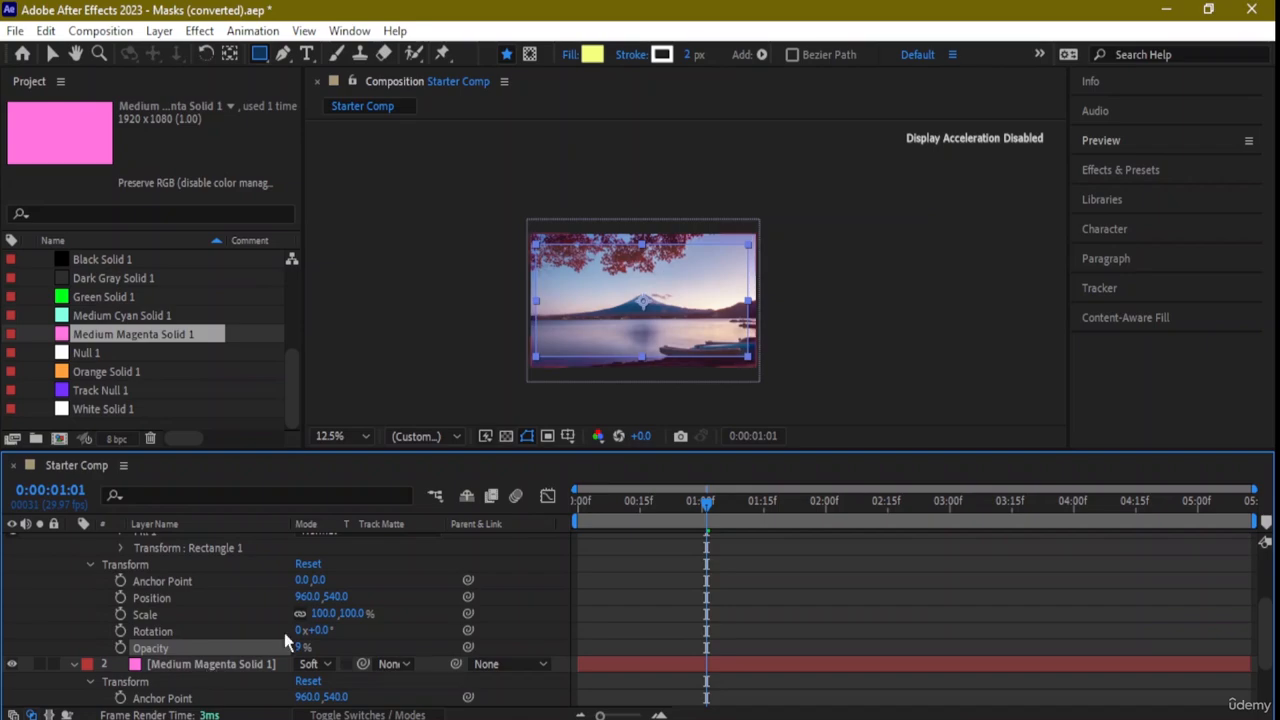
scroll(287, 640, up, 3)
Switch to the Selection tool and add a new mask to the shape layer
click(52, 54)
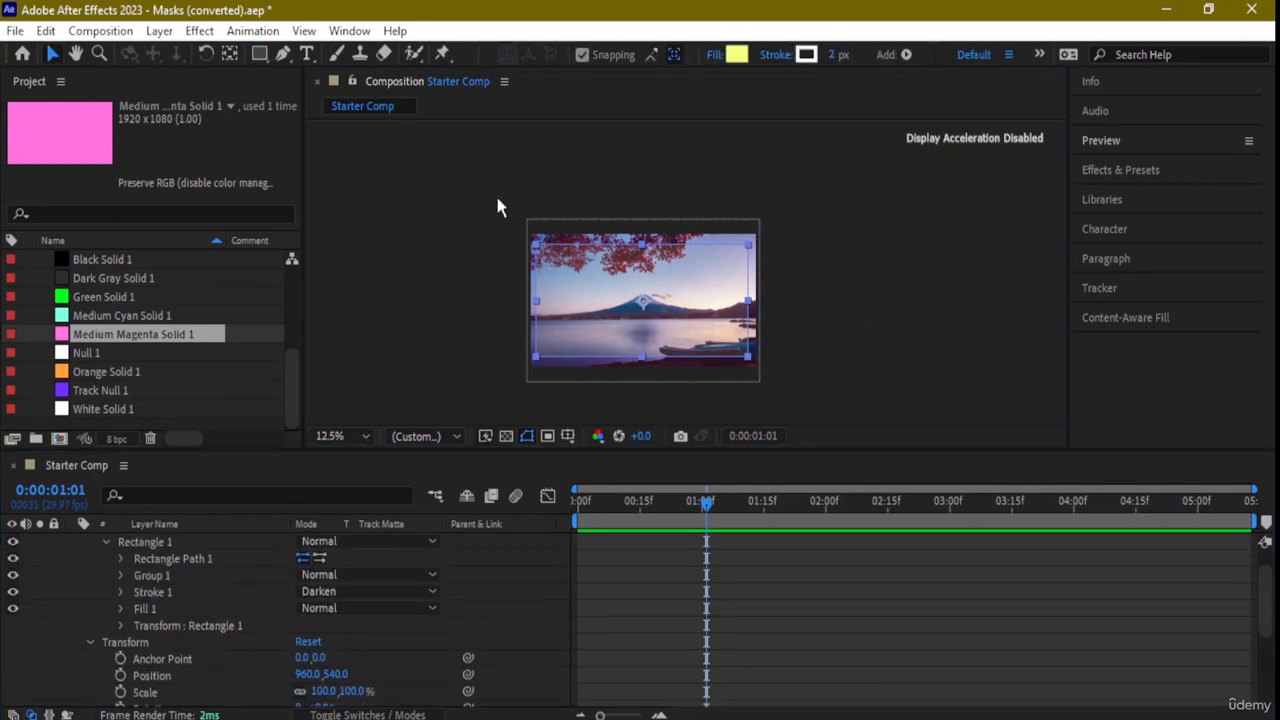
click(752, 255)
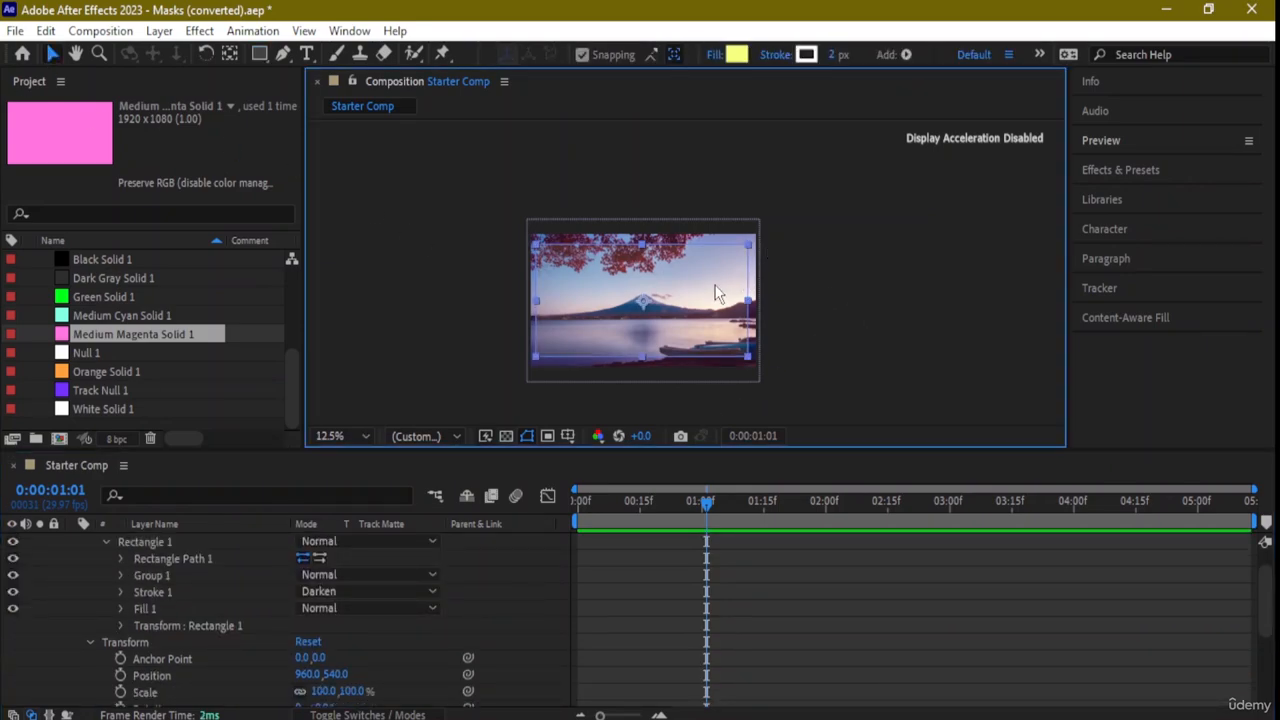
right_click(677, 323)
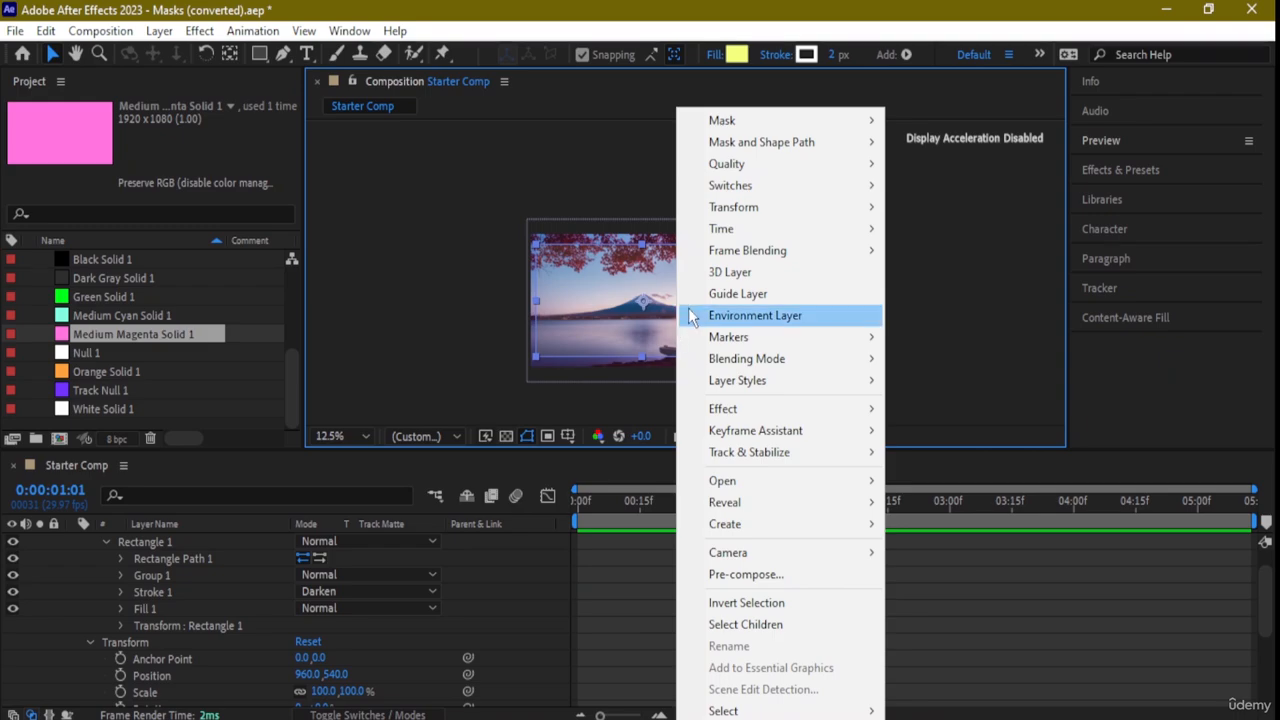
mouse_move(809, 117)
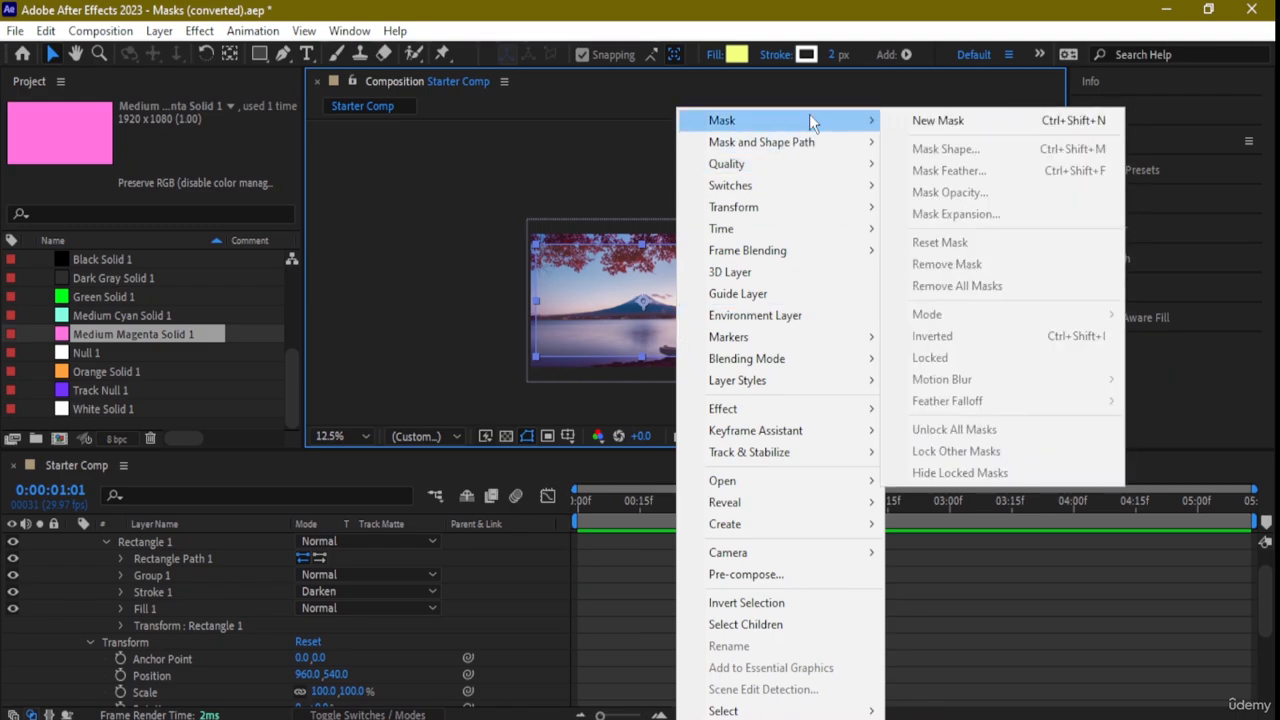
click(914, 120)
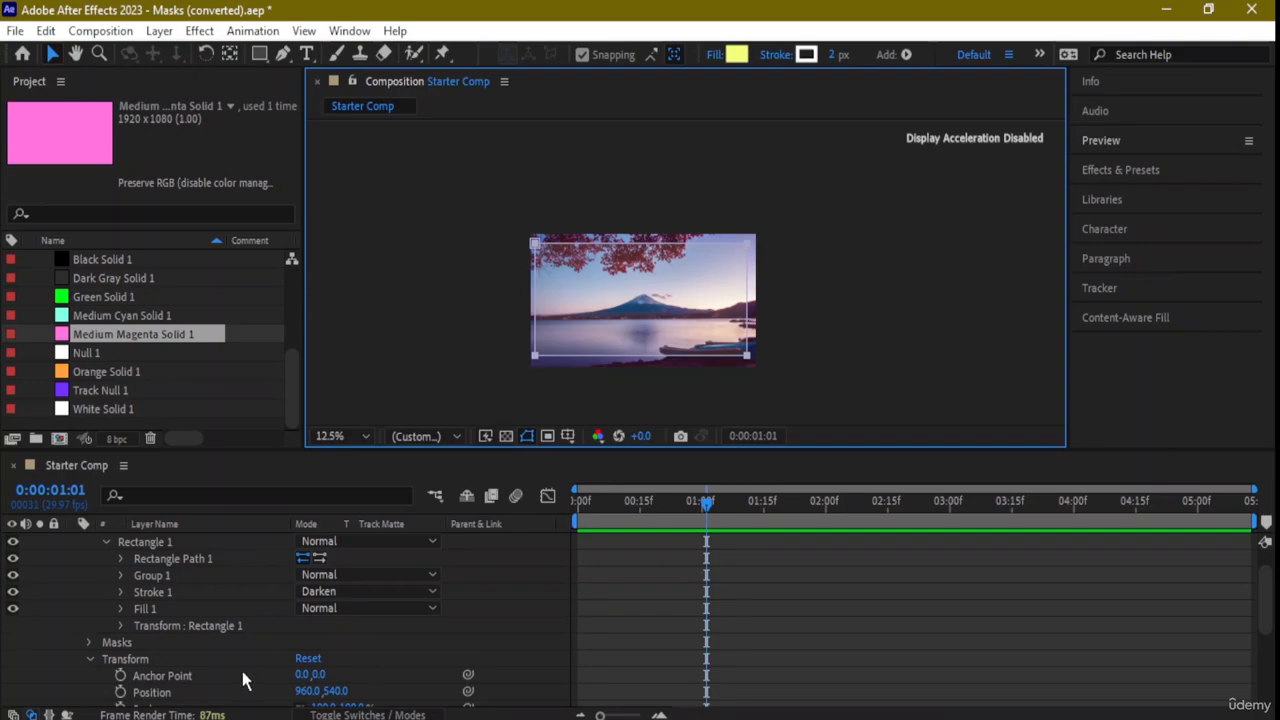
Try the Darken and Intersect modes on the shape layer's Mask 1, and set its mode to Subtract
scroll(163, 611, down, 3)
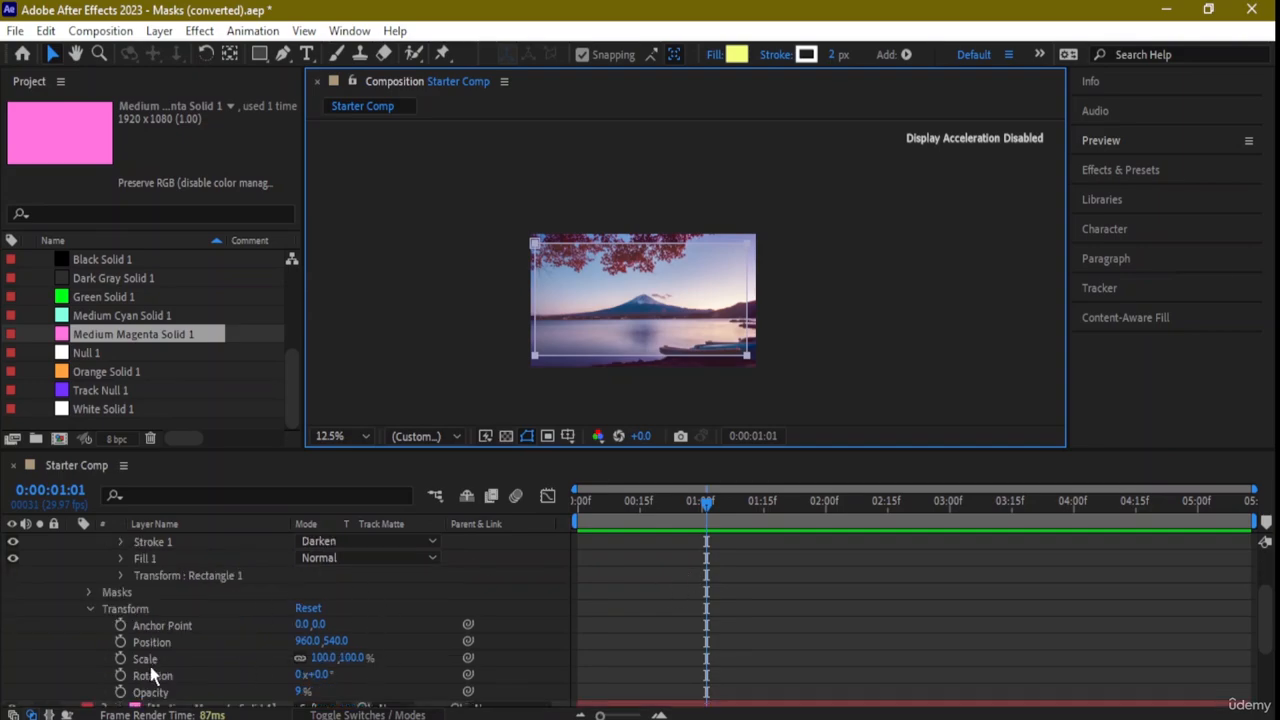
scroll(150, 640, up, 2)
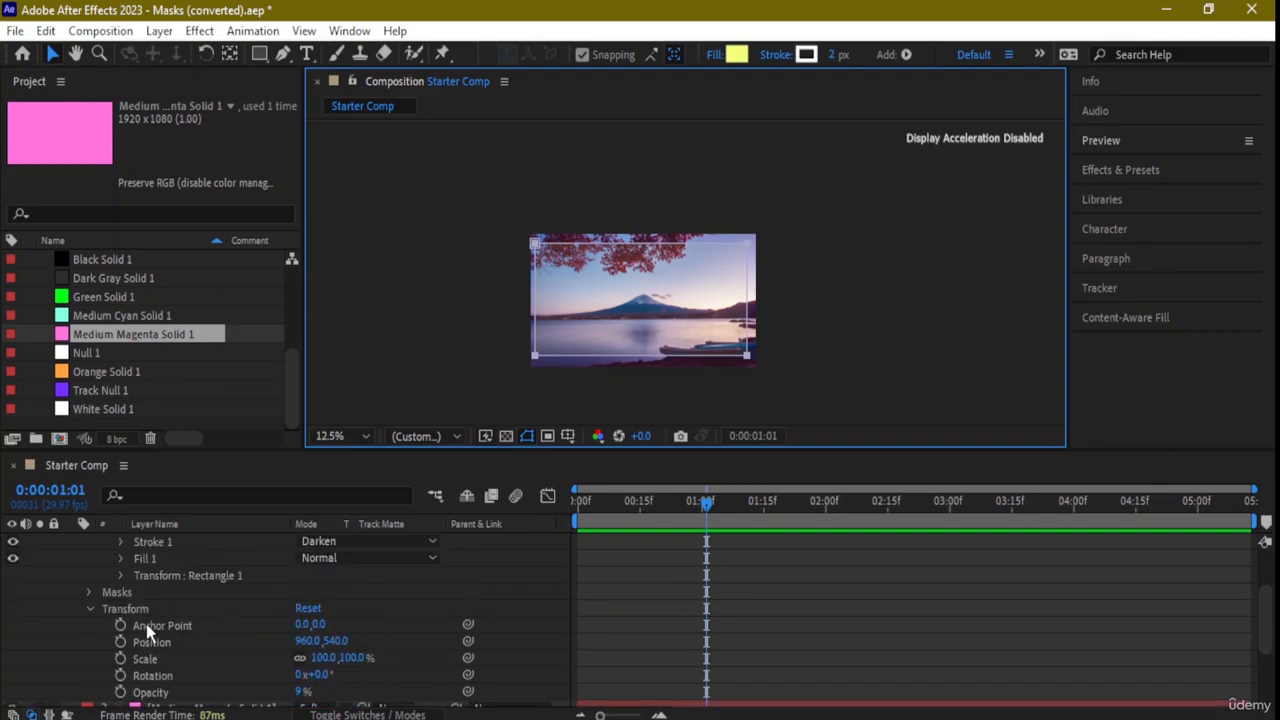
click(89, 592)
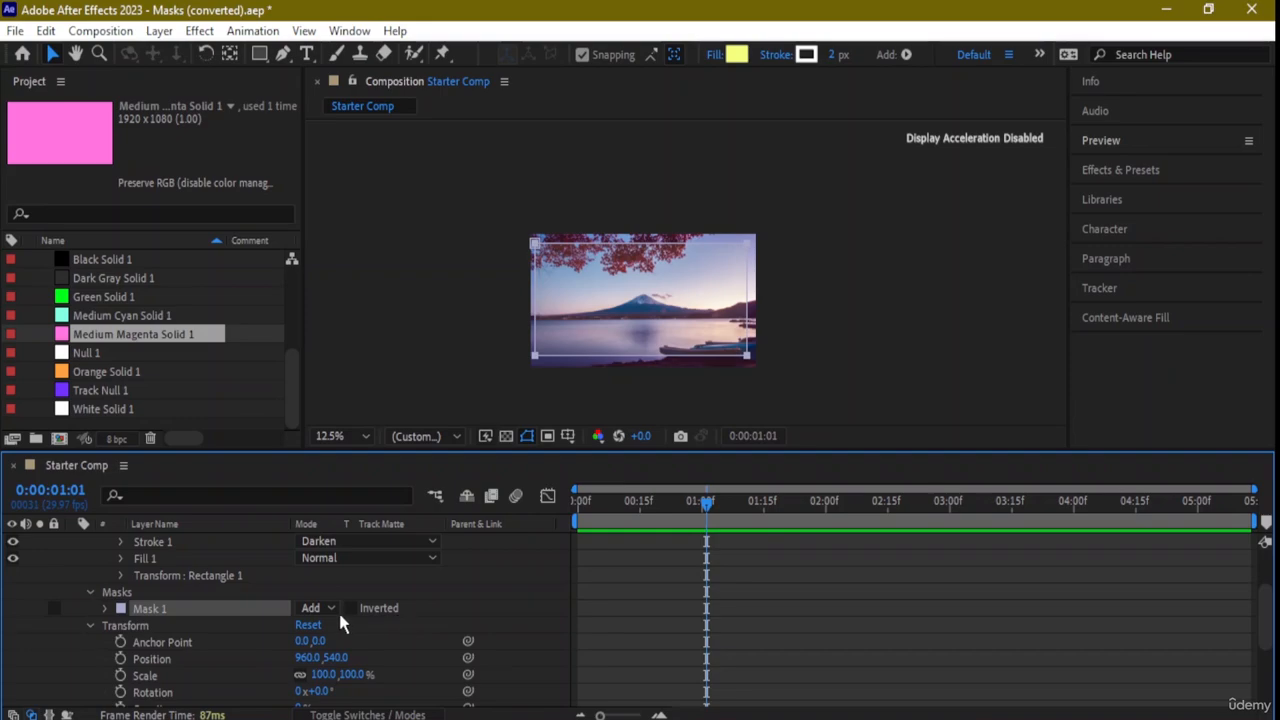
click(327, 609)
click(352, 566)
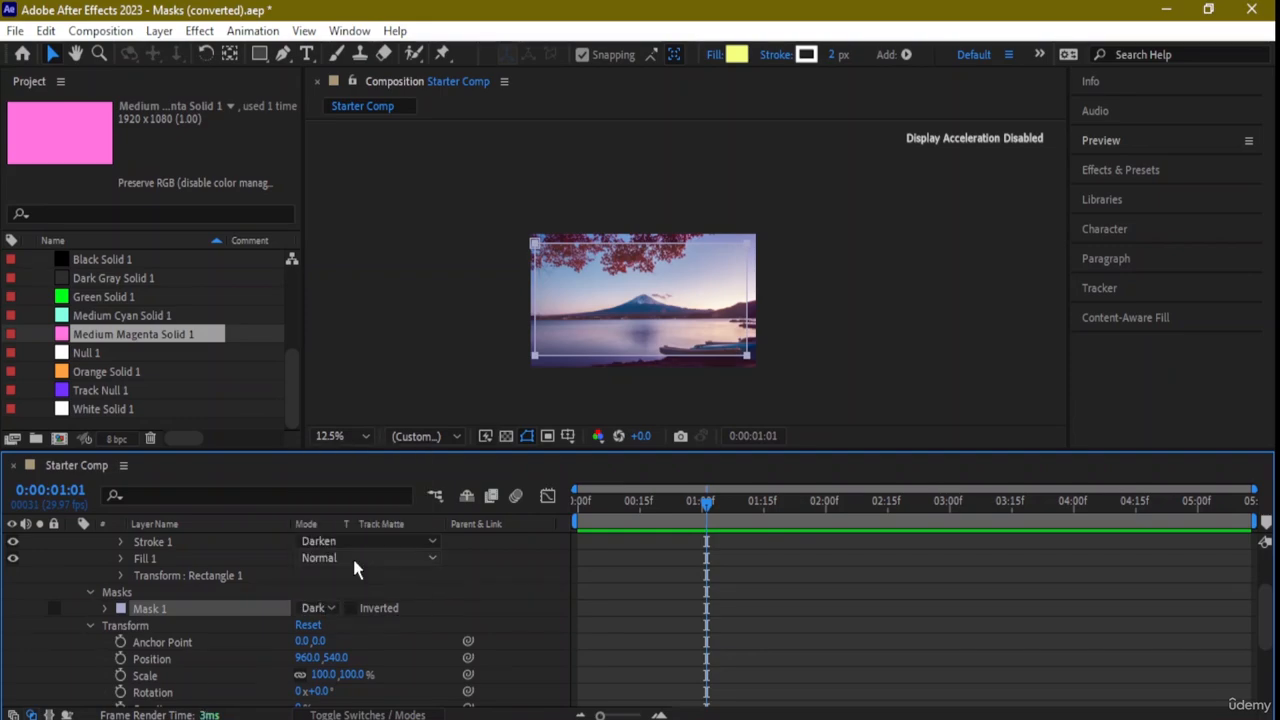
click(318, 610)
click(352, 587)
click(318, 608)
click(362, 523)
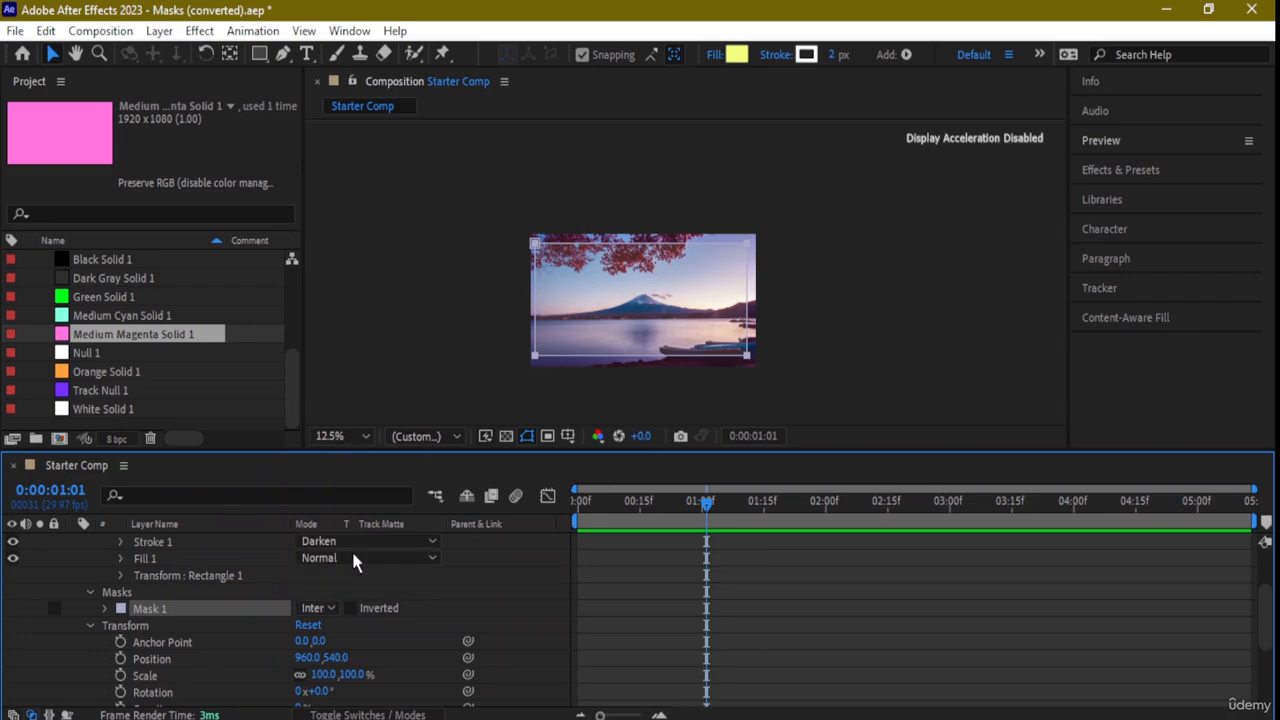
click(321, 621)
click(364, 499)
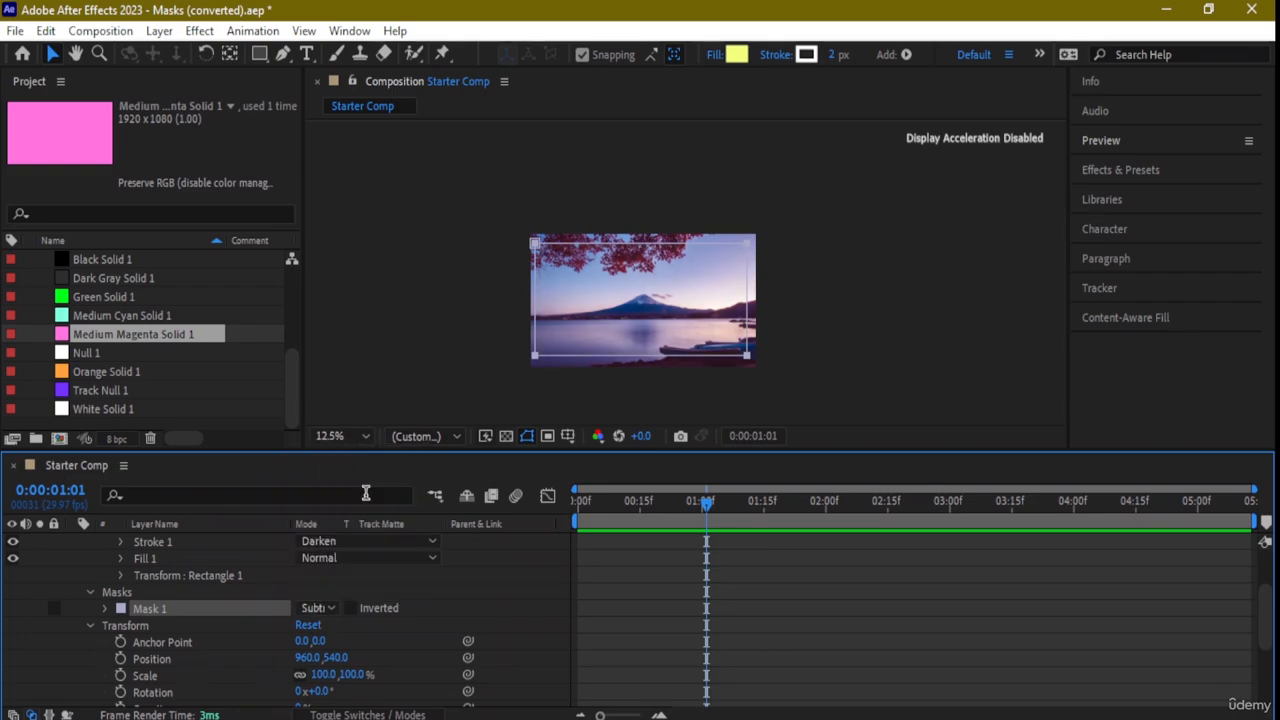
Collapse the shape layer's Rectangle 1 contents and raise the layer's opacity to 100%
scroll(88, 622, up, 3)
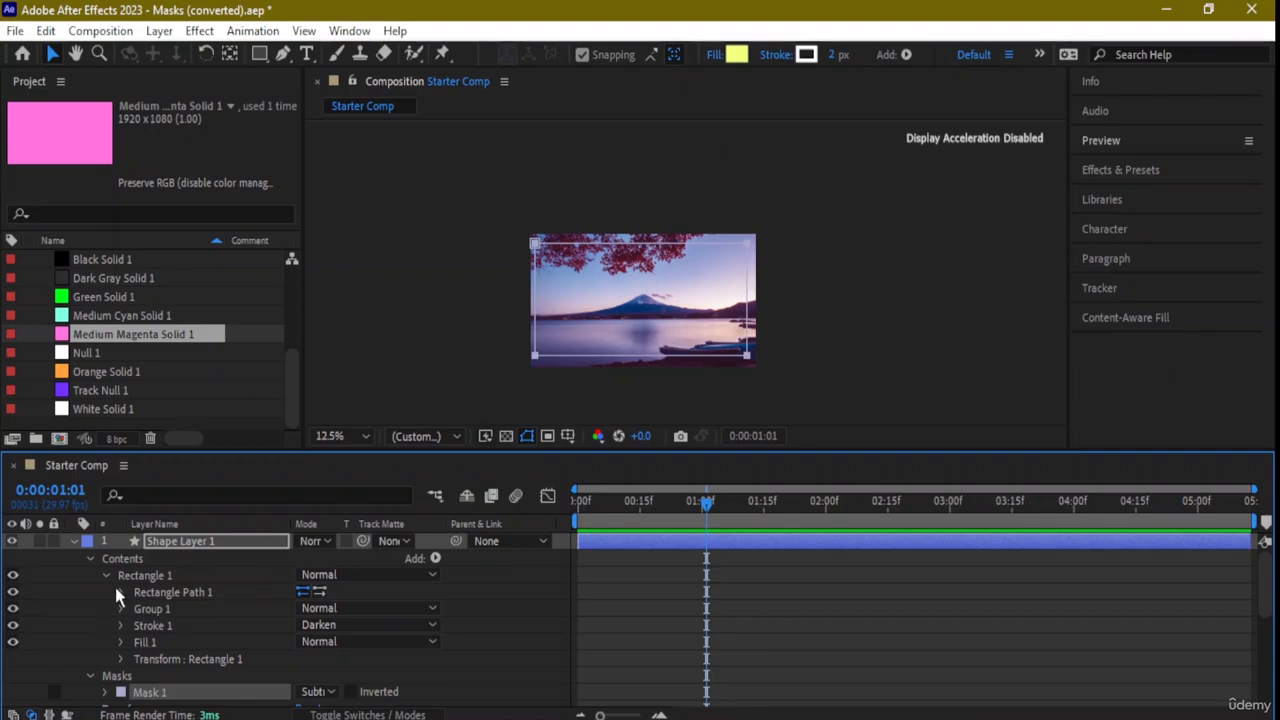
click(106, 576)
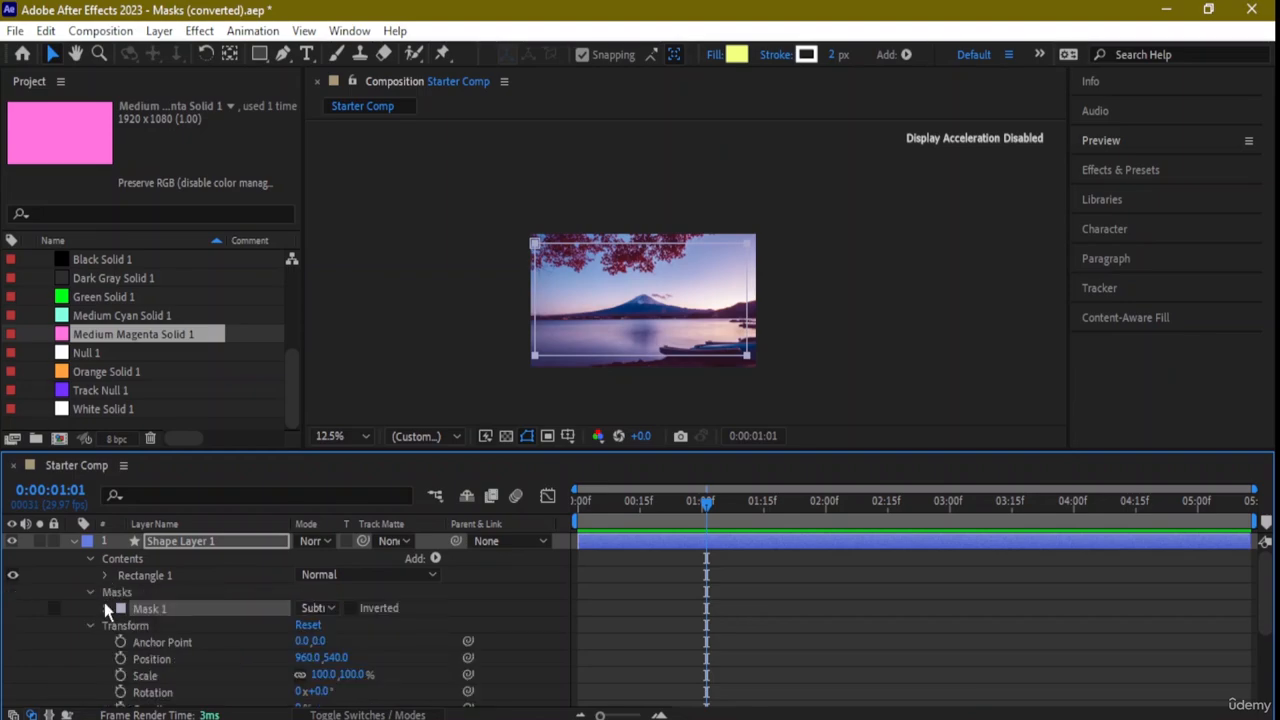
click(90, 626)
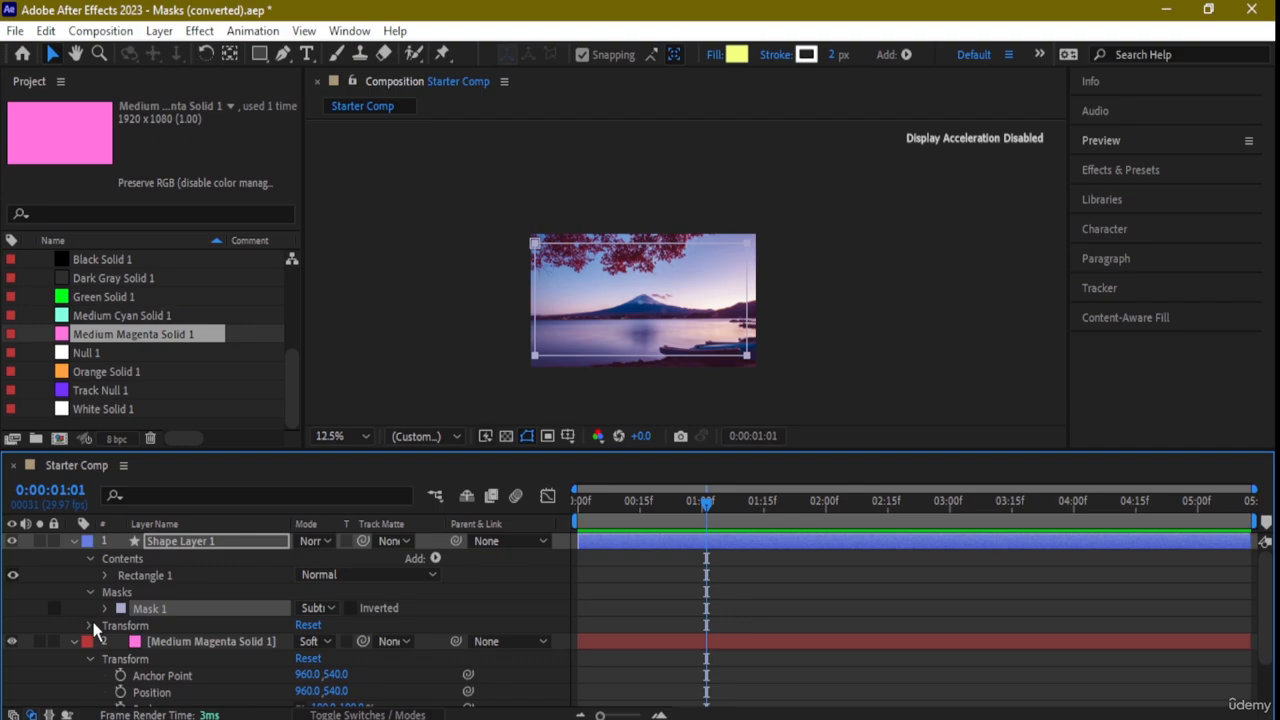
click(91, 626)
scroll(152, 649, down, 2)
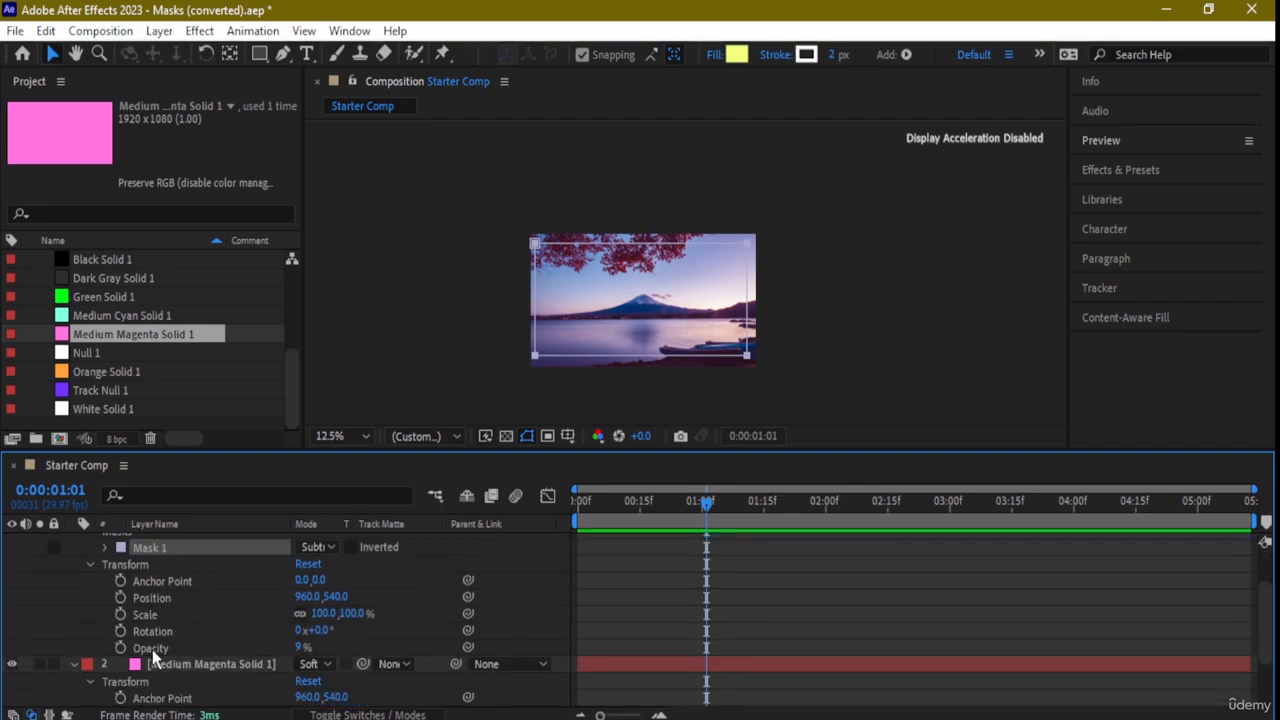
drag(300, 648, 404, 656)
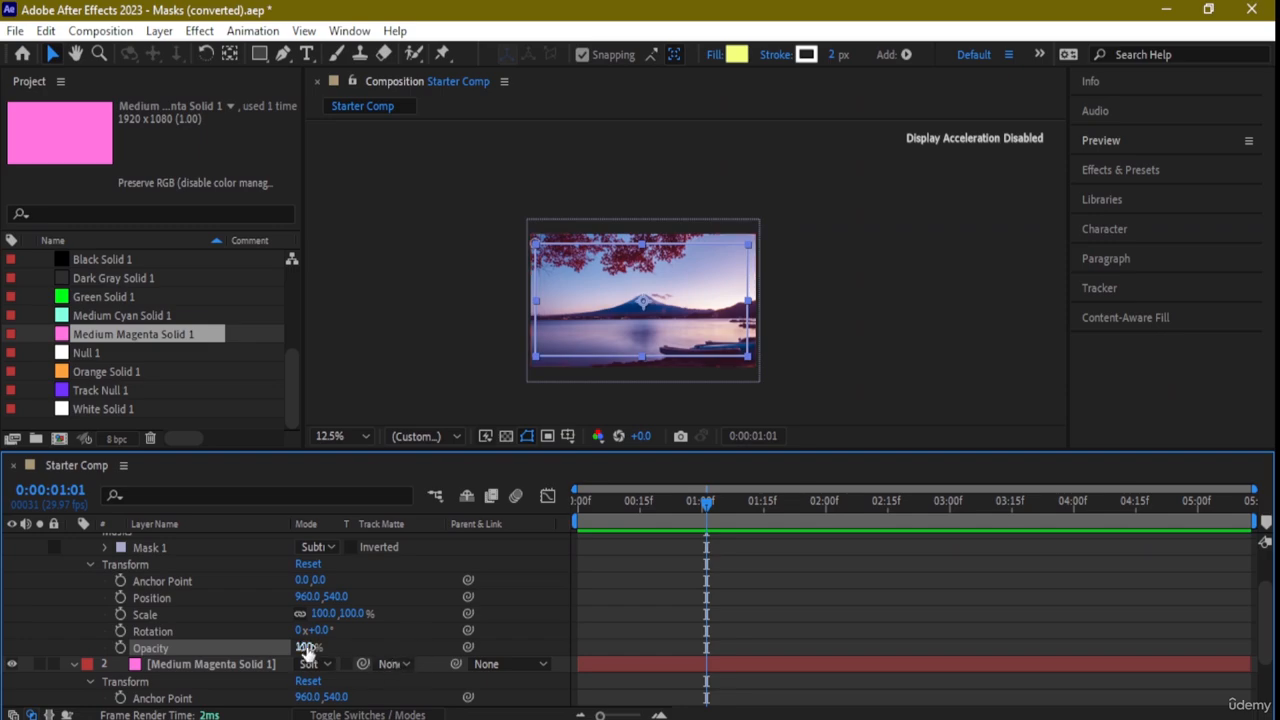
Try the Intersect, Lighten, Darken, Difference and Subtract modes on the shape layer's Mask 1, and set its mode to Add
click(325, 547)
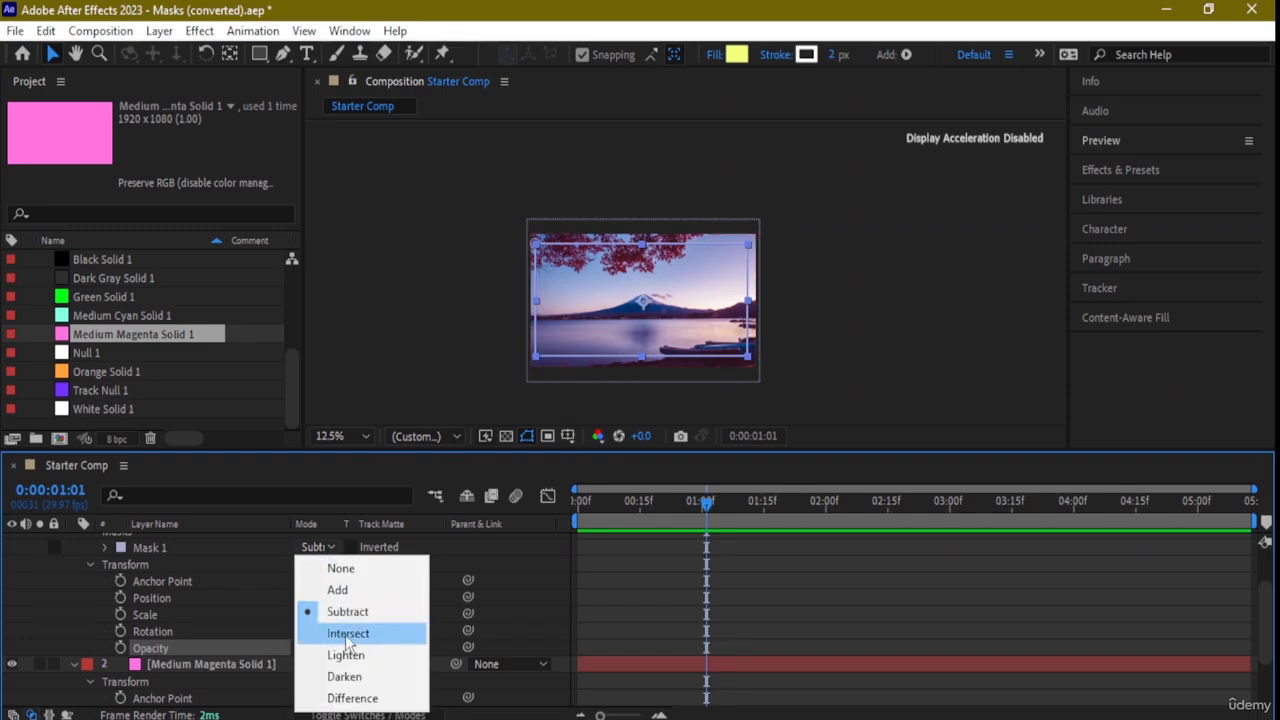
click(350, 632)
click(330, 548)
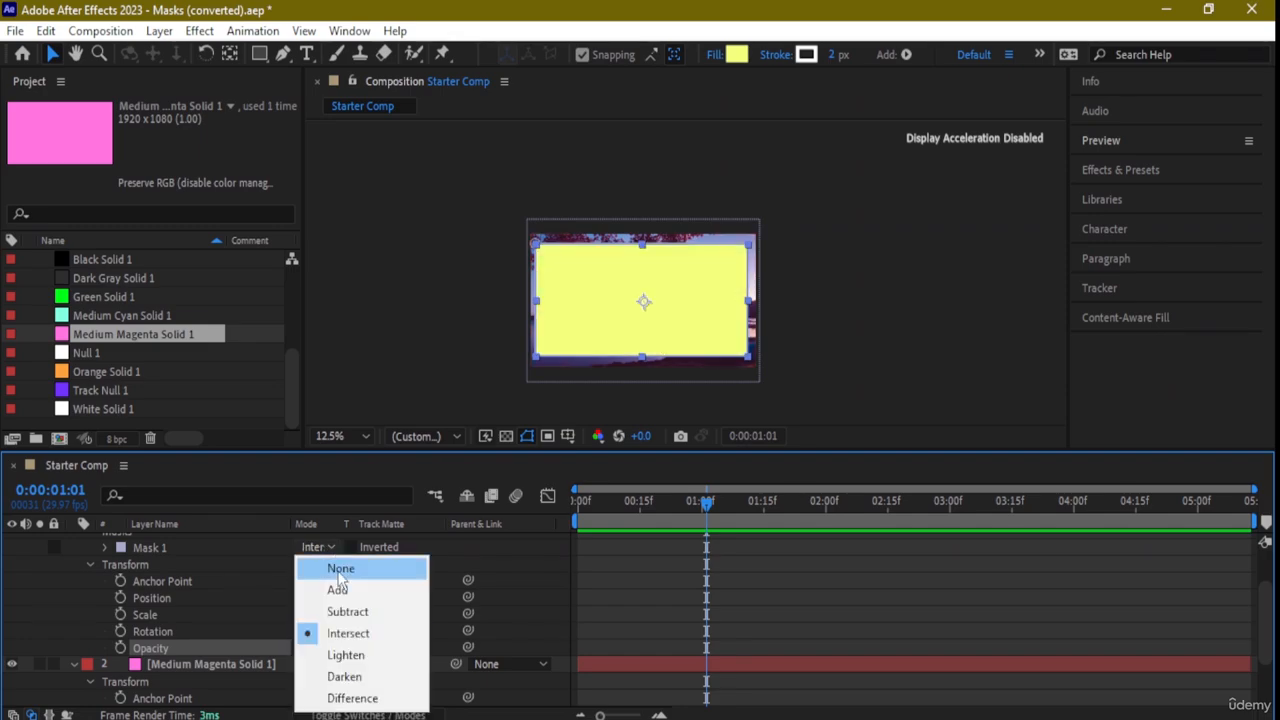
click(350, 654)
click(330, 548)
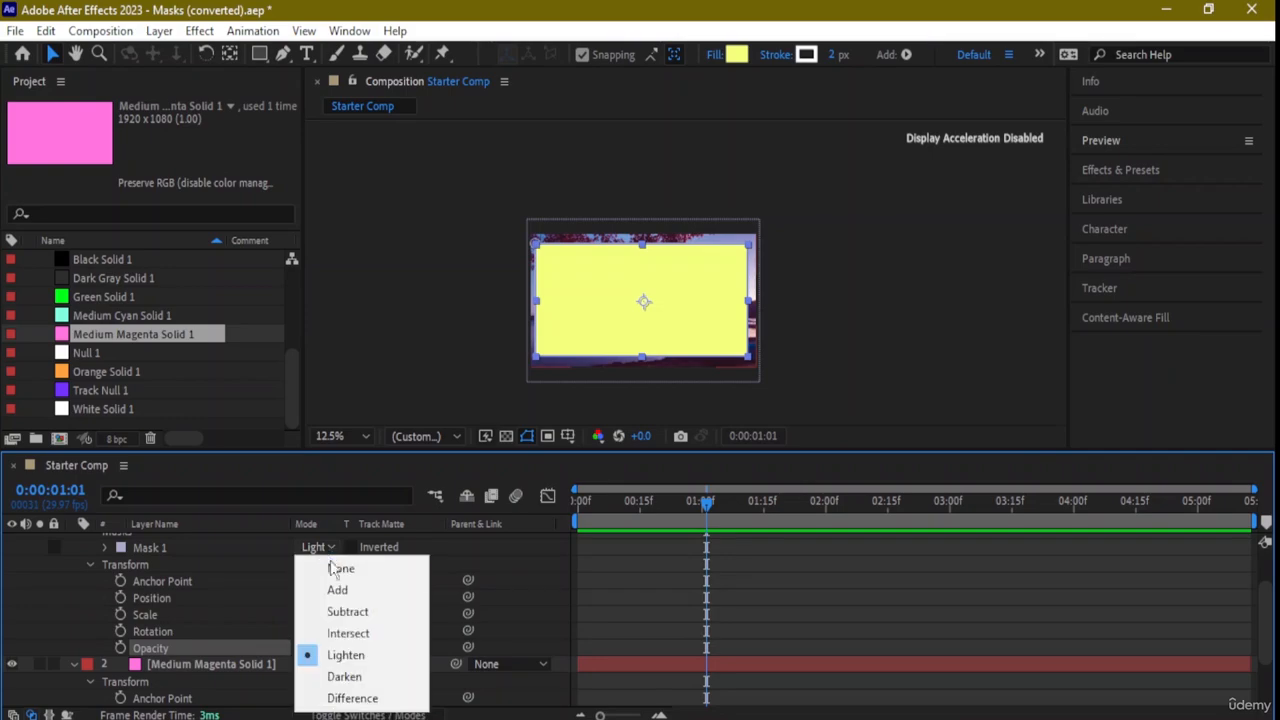
click(345, 674)
click(328, 547)
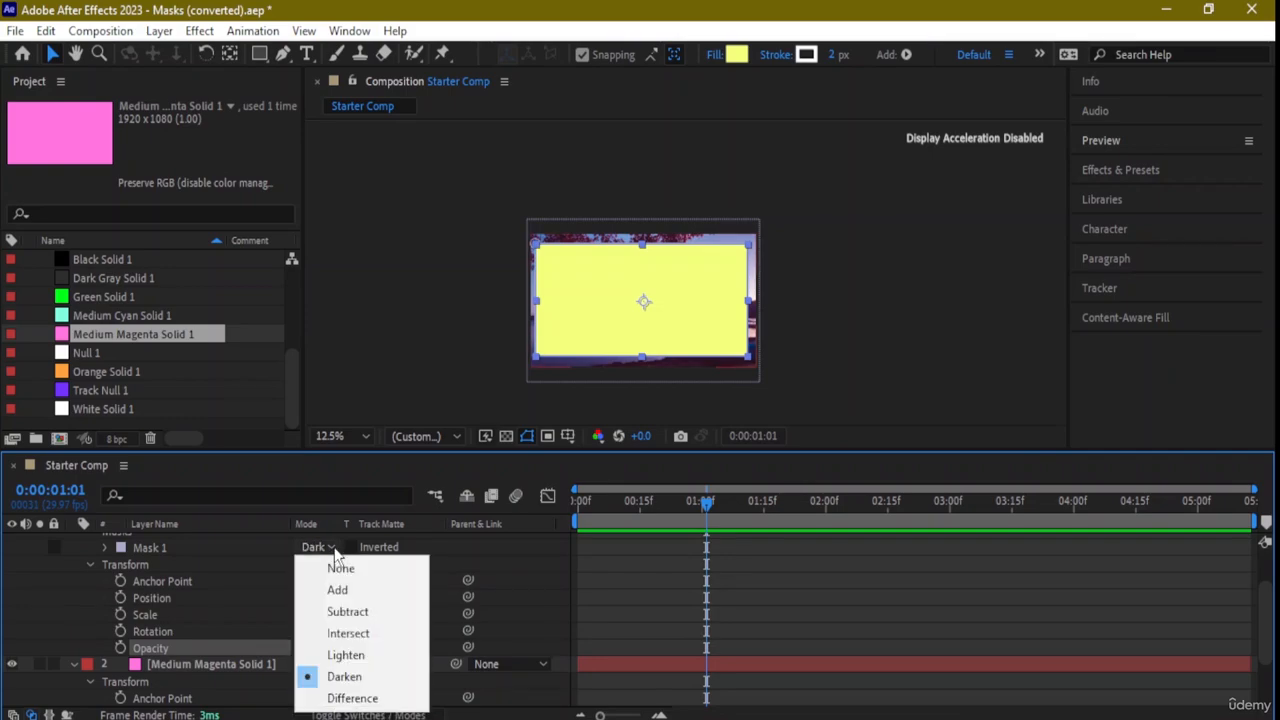
click(362, 698)
click(330, 548)
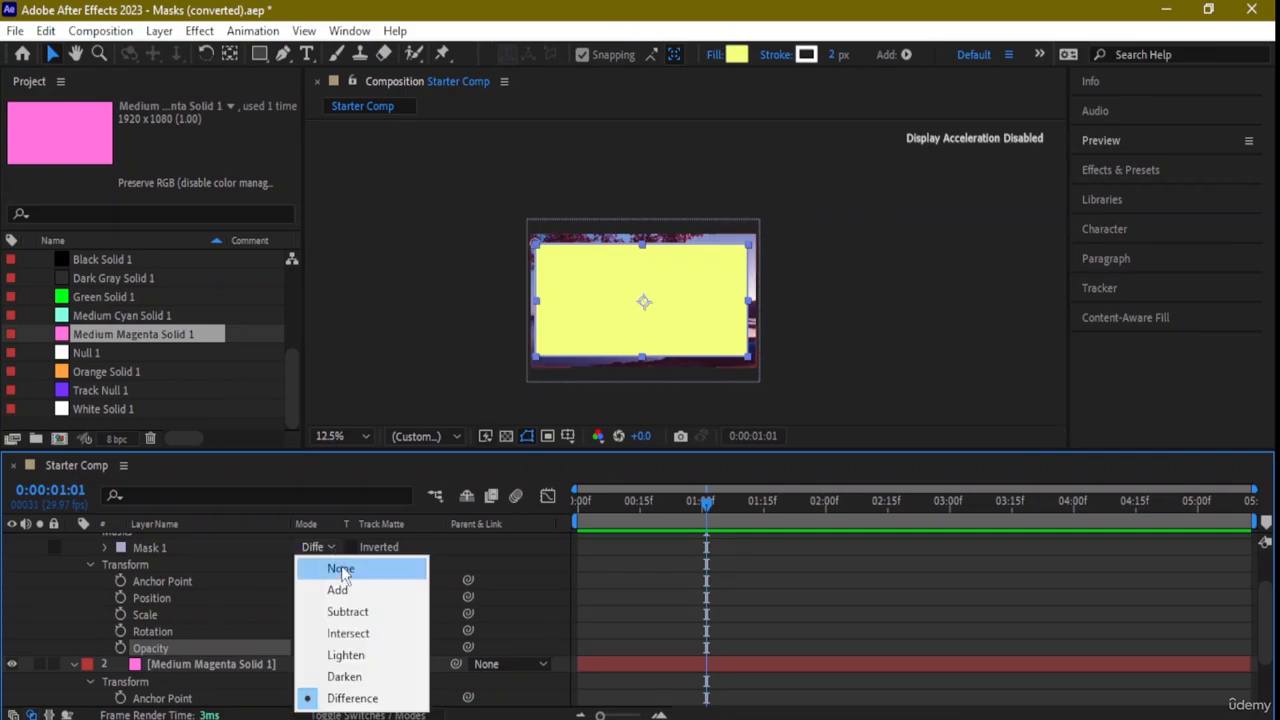
click(345, 609)
click(330, 548)
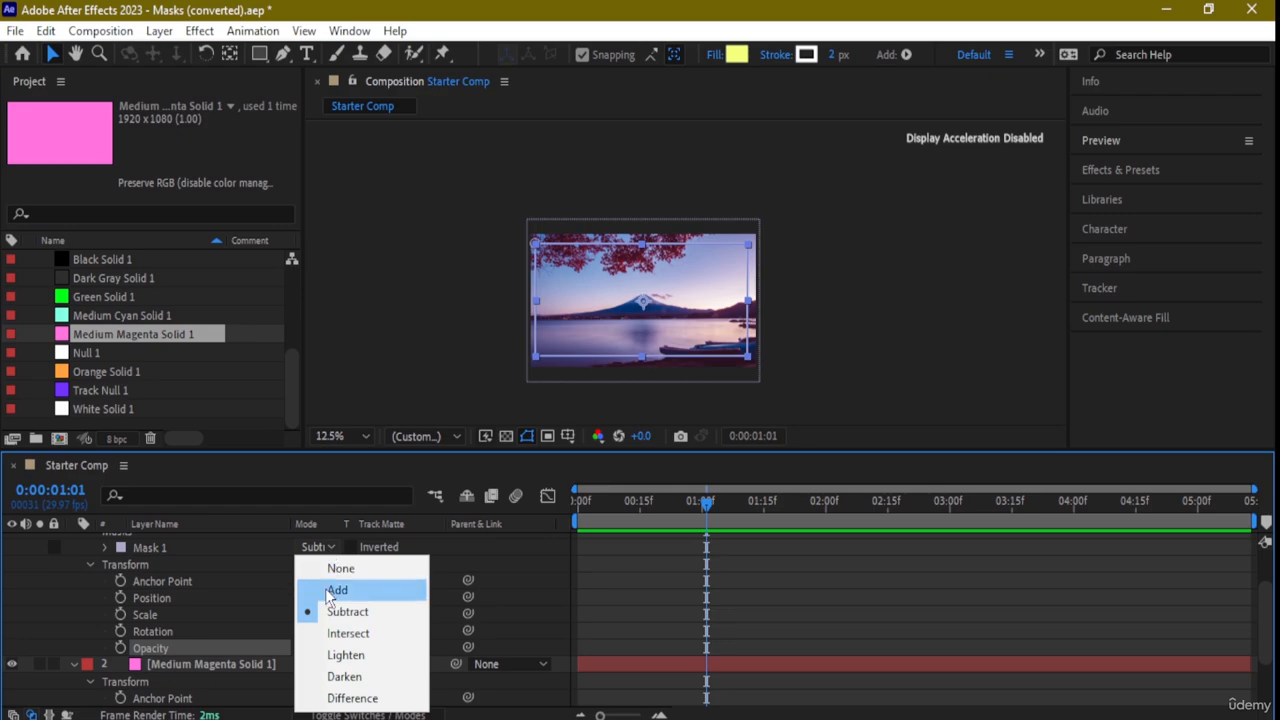
click(325, 588)
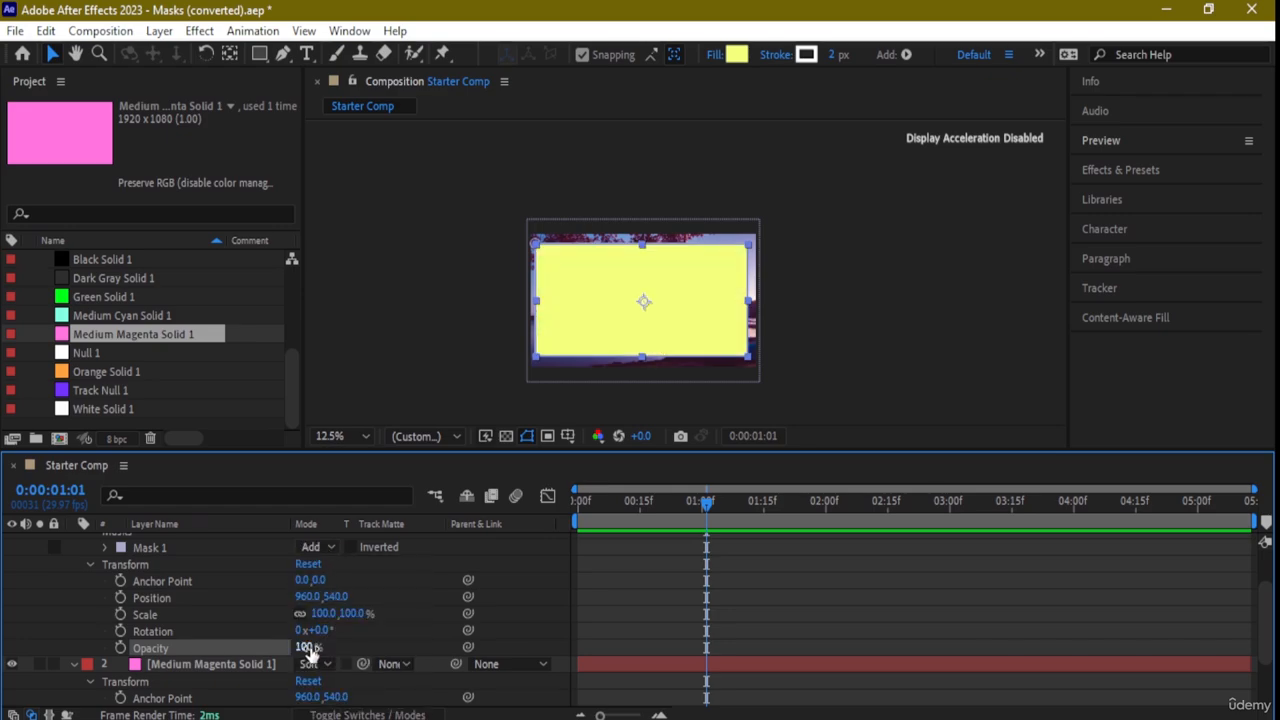
Lower the shape layer's opacity to 13% and inspect the blend at 25% magnification
drag(310, 648, 170, 647)
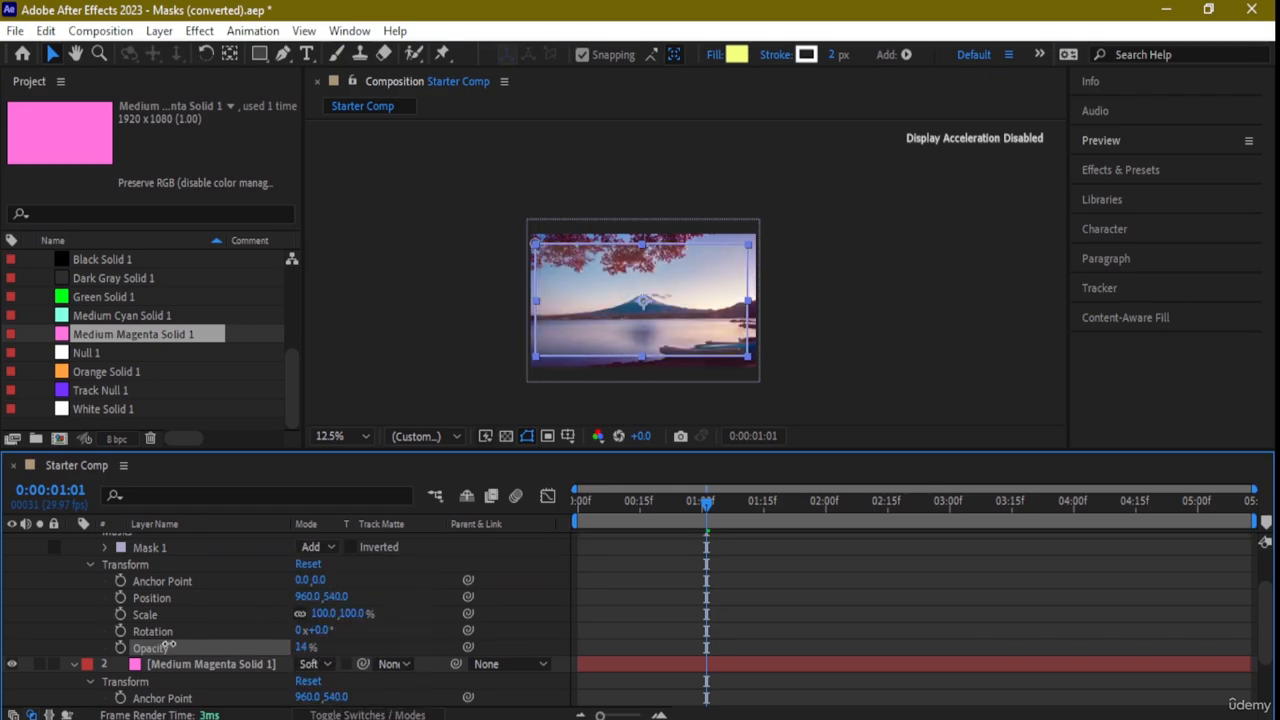
click(791, 354)
scroll(789, 355, up, 1)
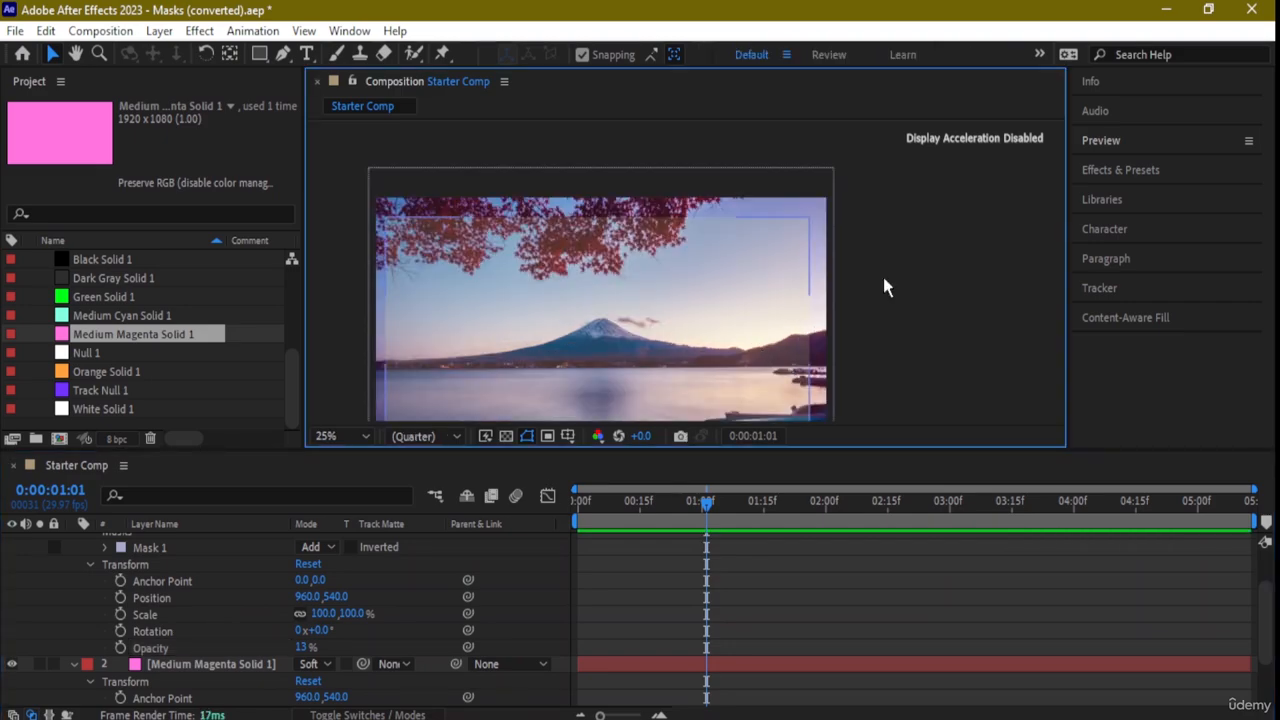
drag(886, 286, 928, 157)
key(v)
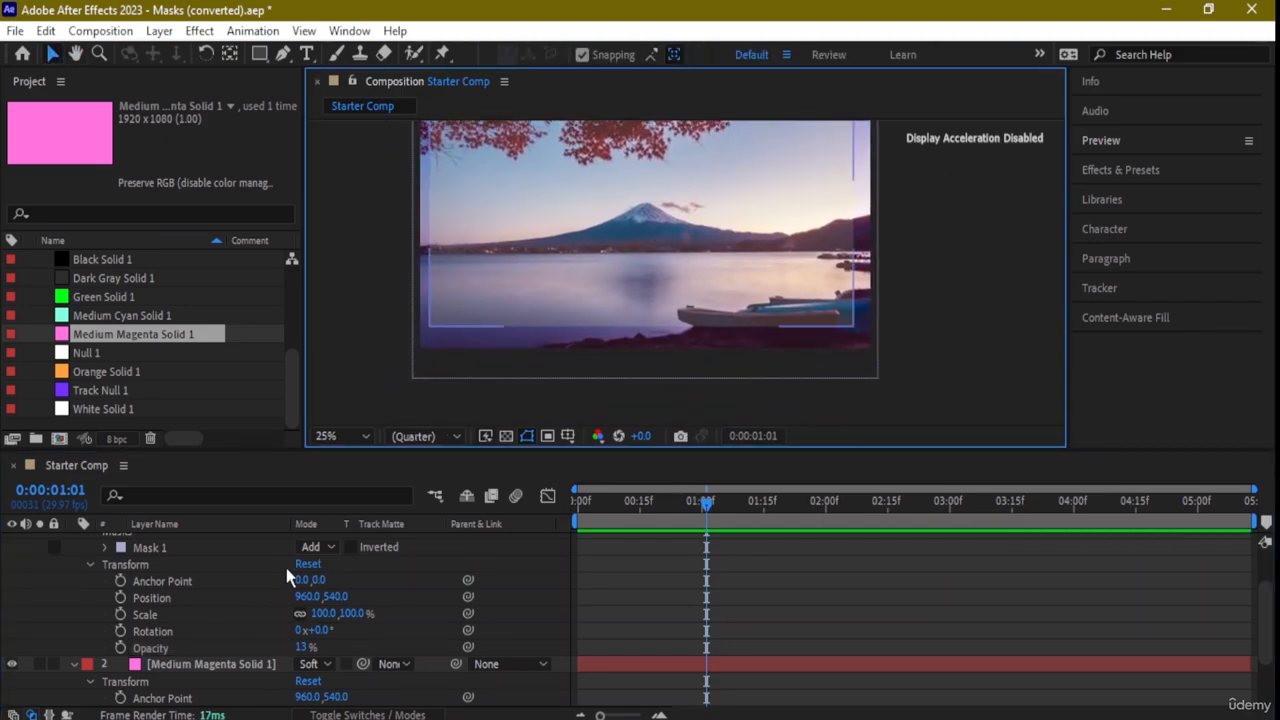
Collapse the magenta solid and shape layer properties, and expand the landscape photo layer
scroll(90, 688, up, 1)
scroll(100, 678, down, 3)
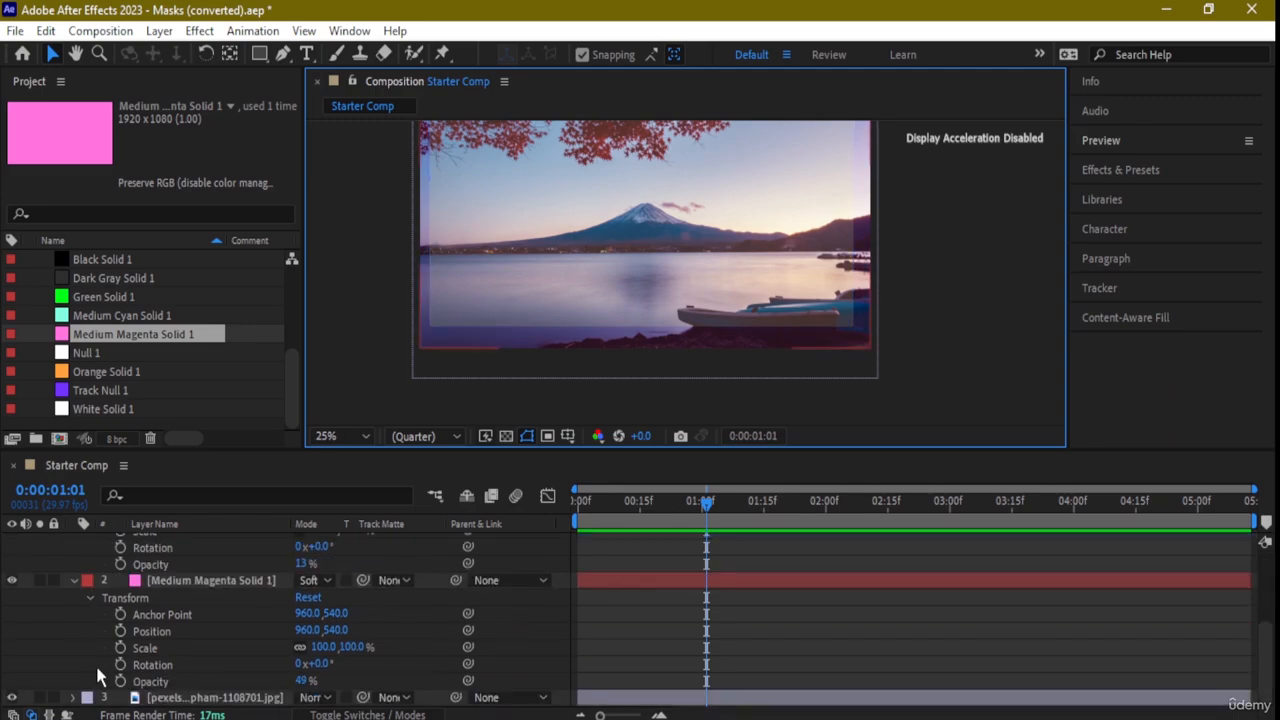
click(71, 578)
scroll(73, 585, up, 3)
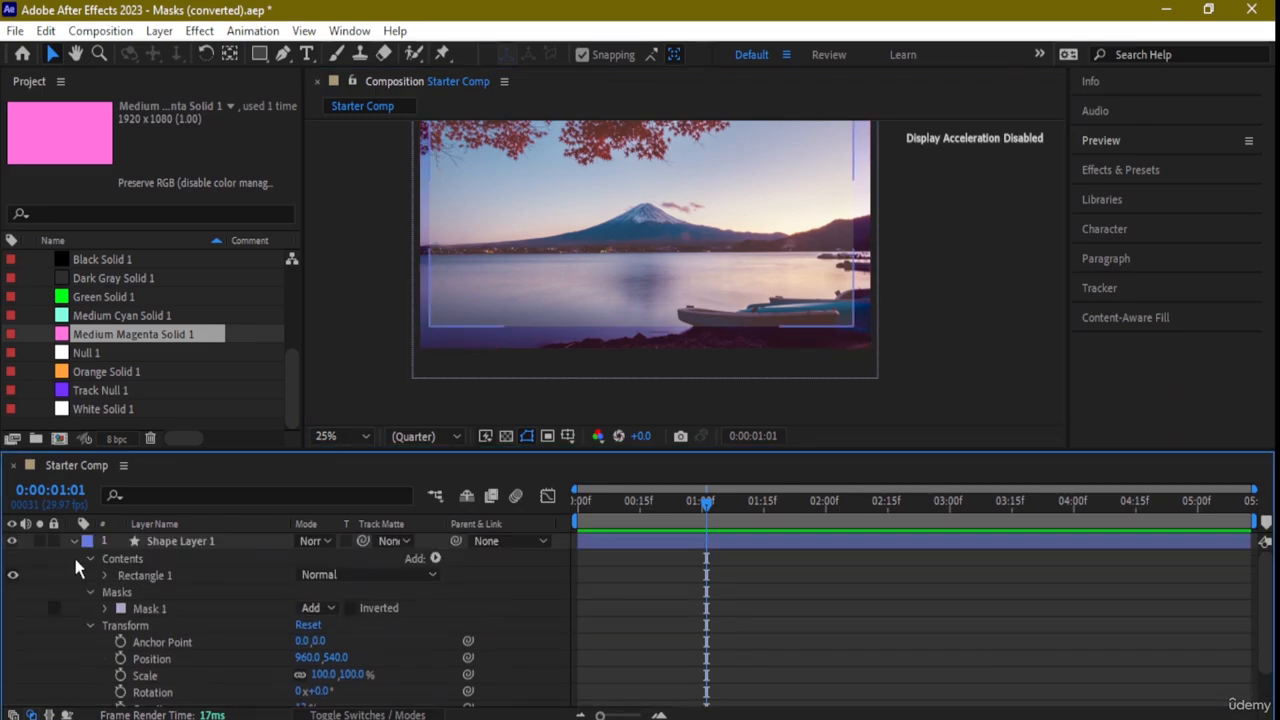
click(74, 542)
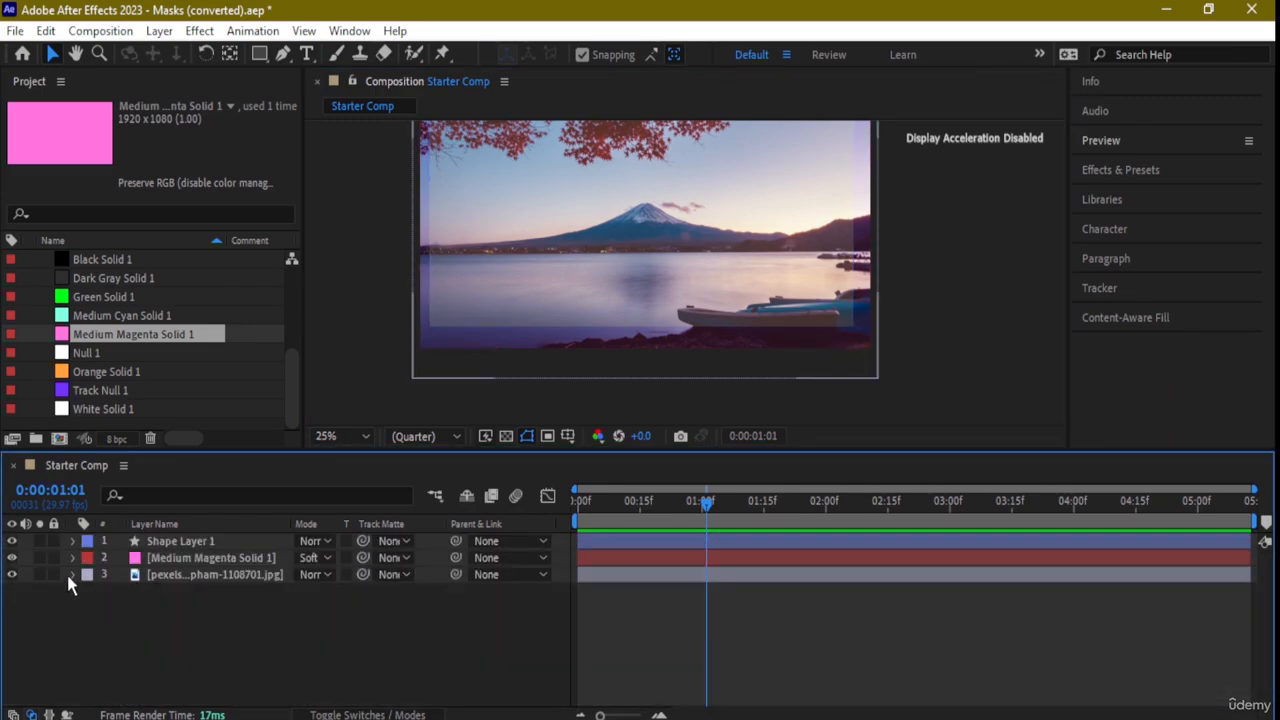
click(70, 575)
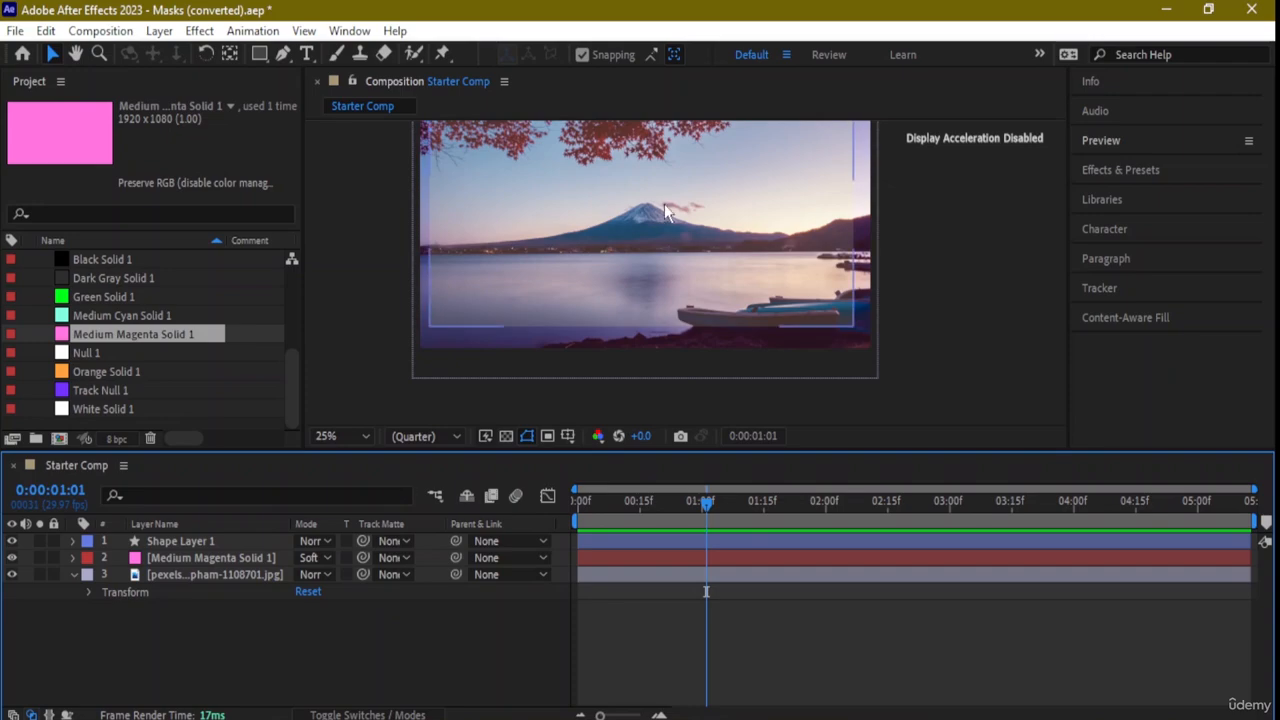
Add a new mask to the Medium Magenta Solid 1 layer
right_click(558, 337)
mouse_move(709, 124)
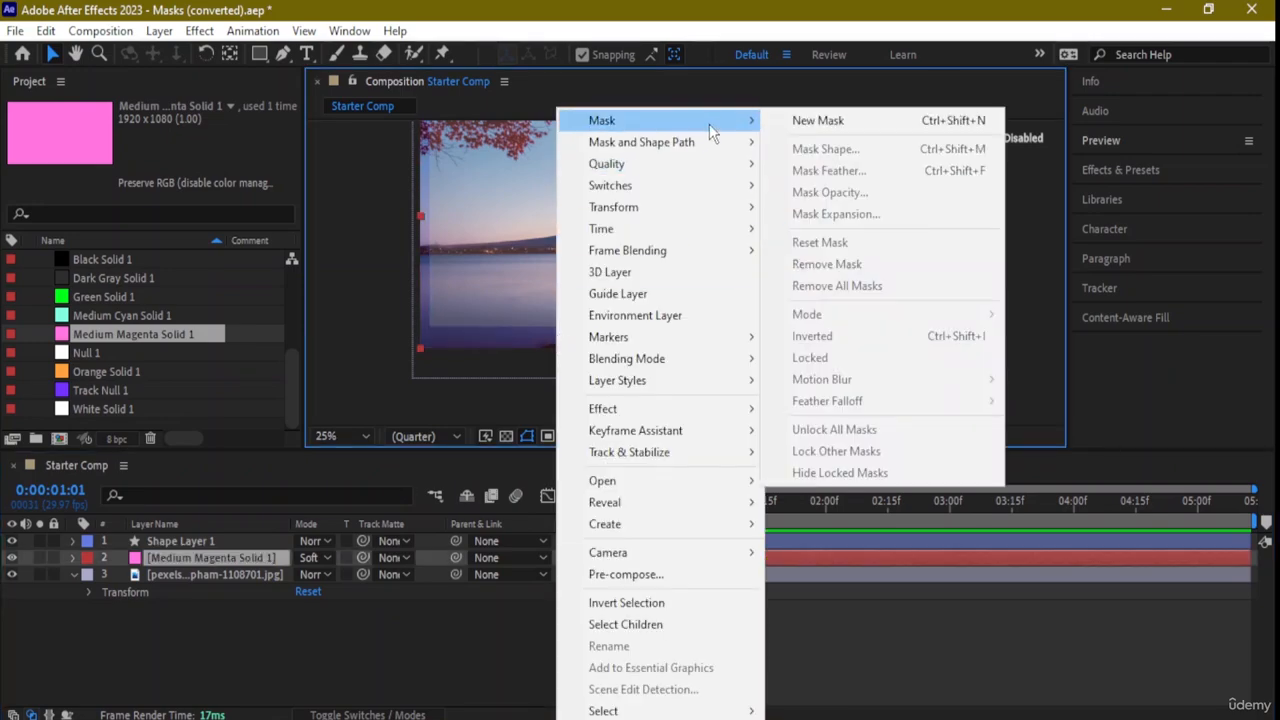
click(778, 120)
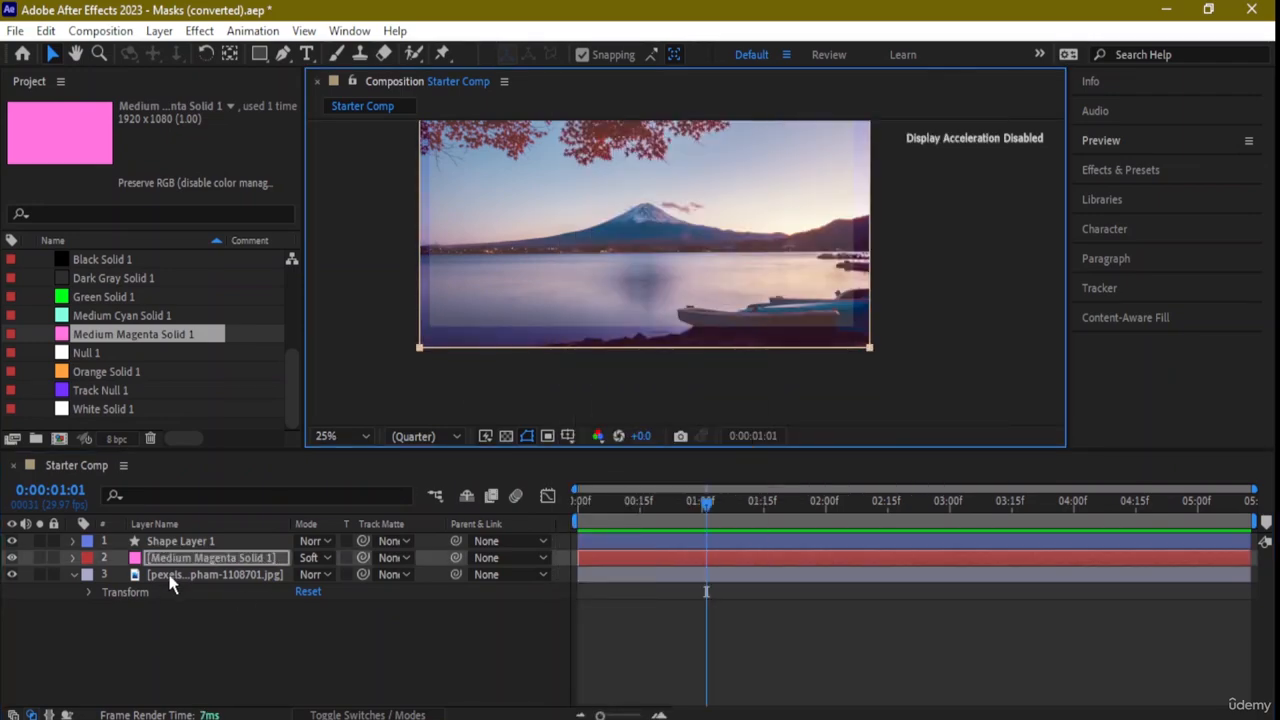
Add a new mask to the landscape photo layer and expand its Masks group
click(170, 578)
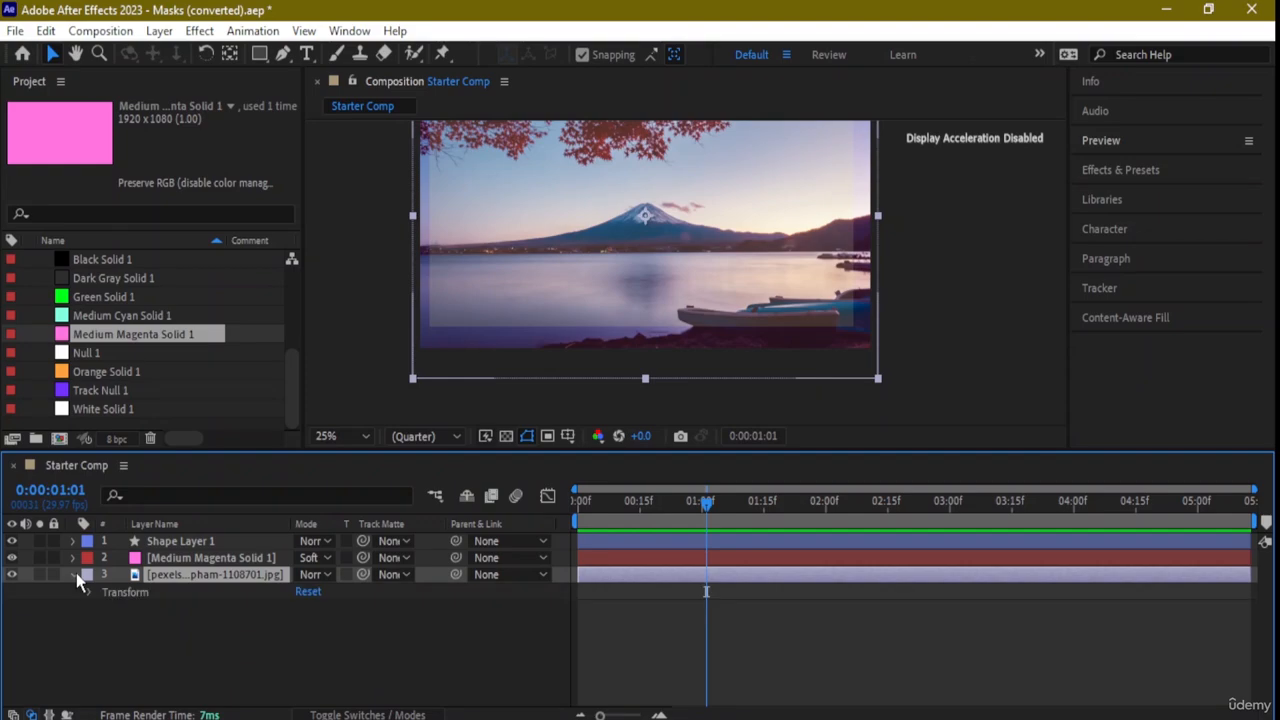
right_click(168, 585)
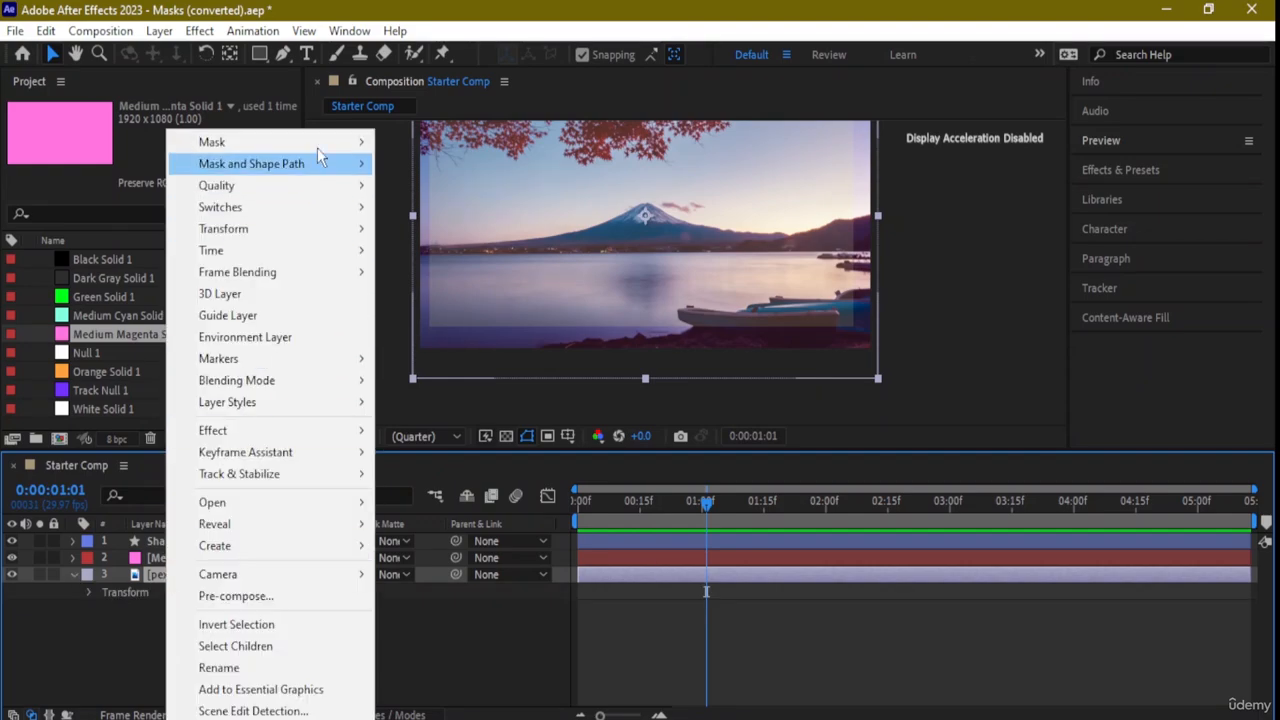
click(395, 142)
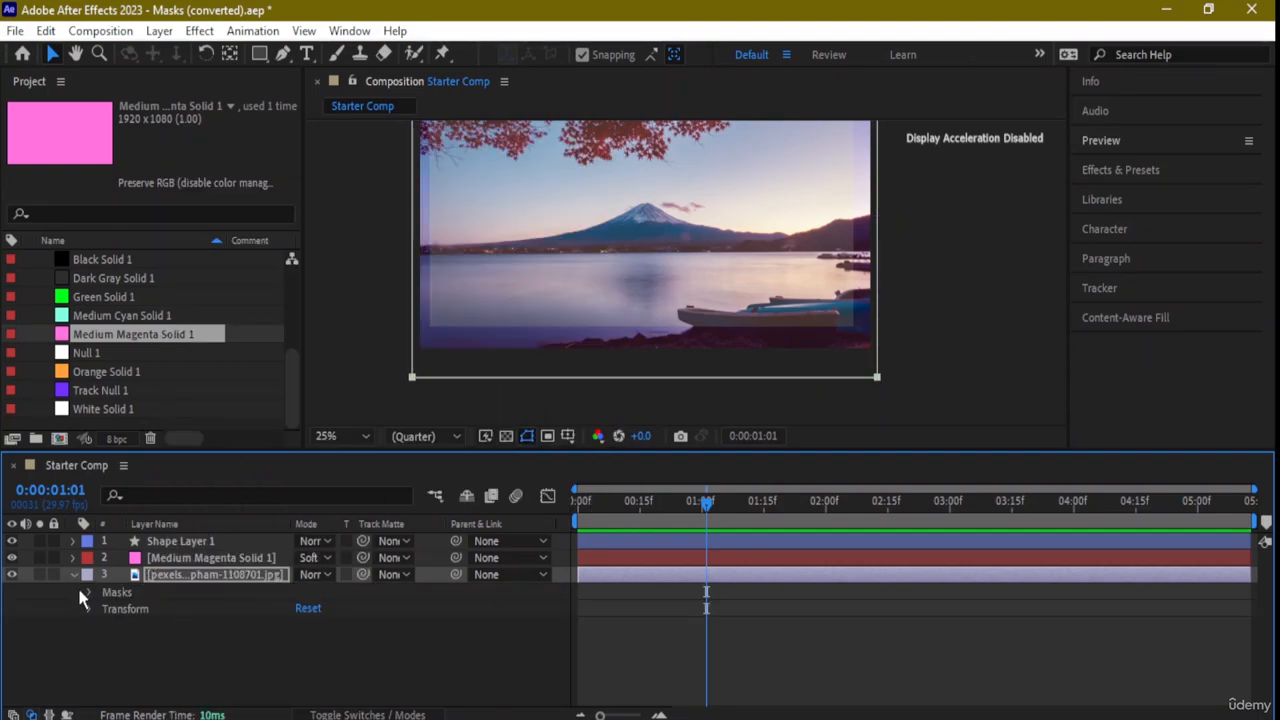
click(88, 592)
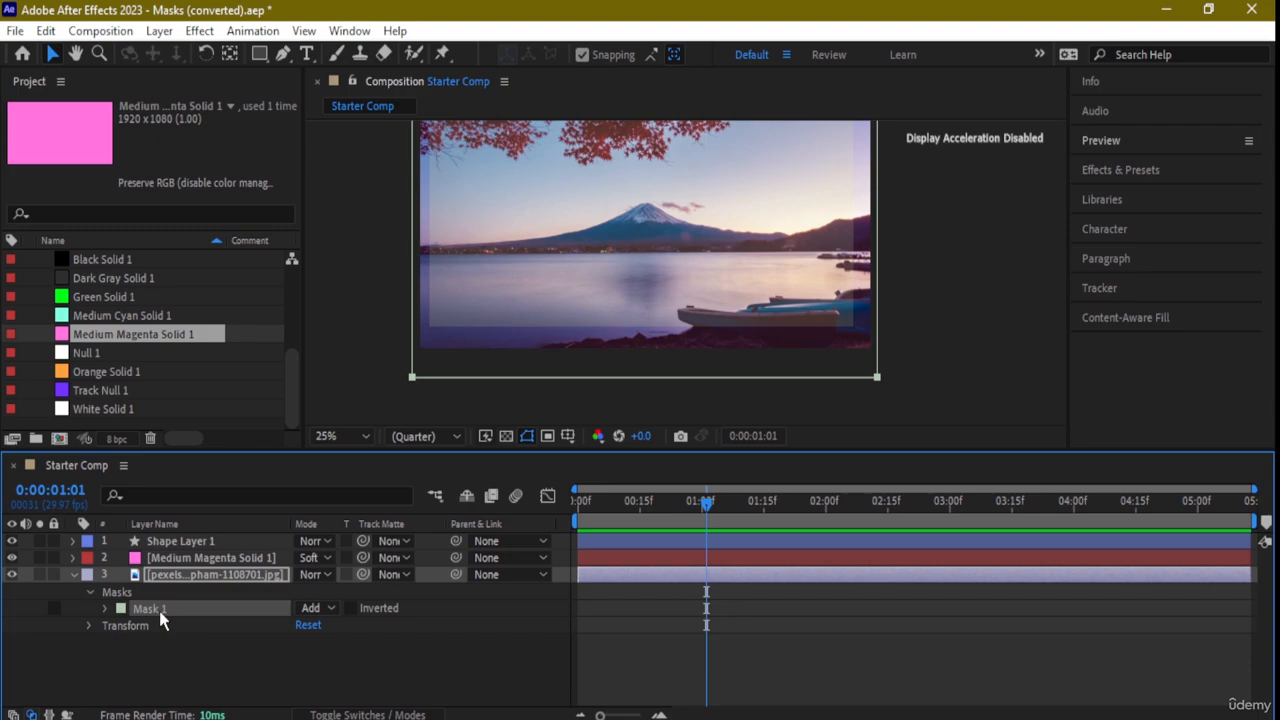
Try other modes such as Subtract on the photo layer's Mask 1, and set its mode back to Add
click(318, 608)
click(347, 563)
click(318, 608)
click(343, 497)
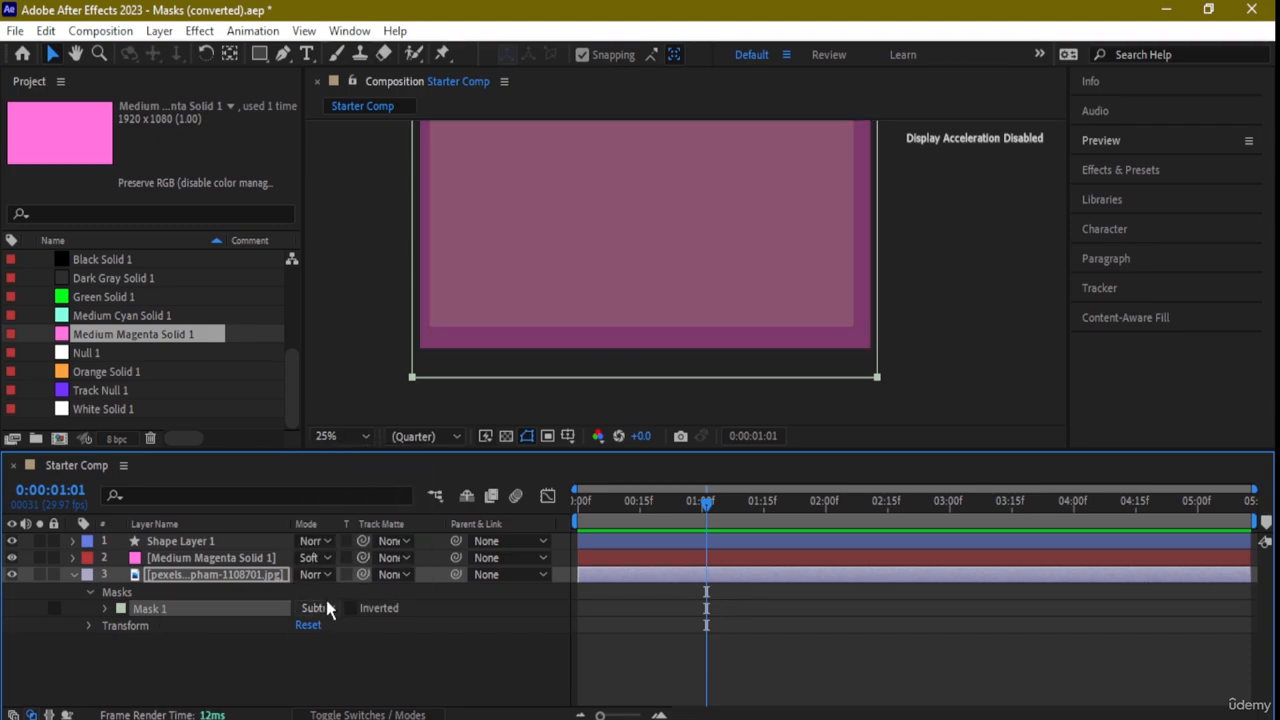
click(320, 608)
click(380, 475)
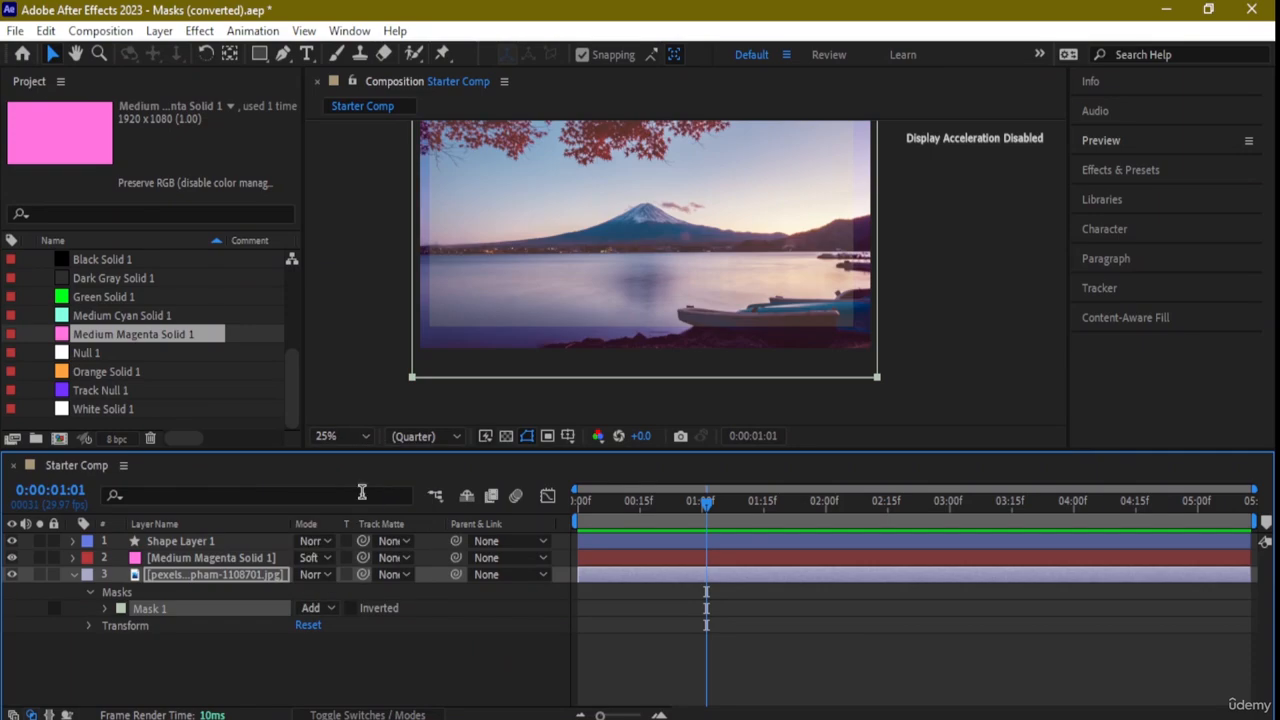
View the landscape photo in its own Layer viewer, and return to the Starter Comp composition view
click(1001, 325)
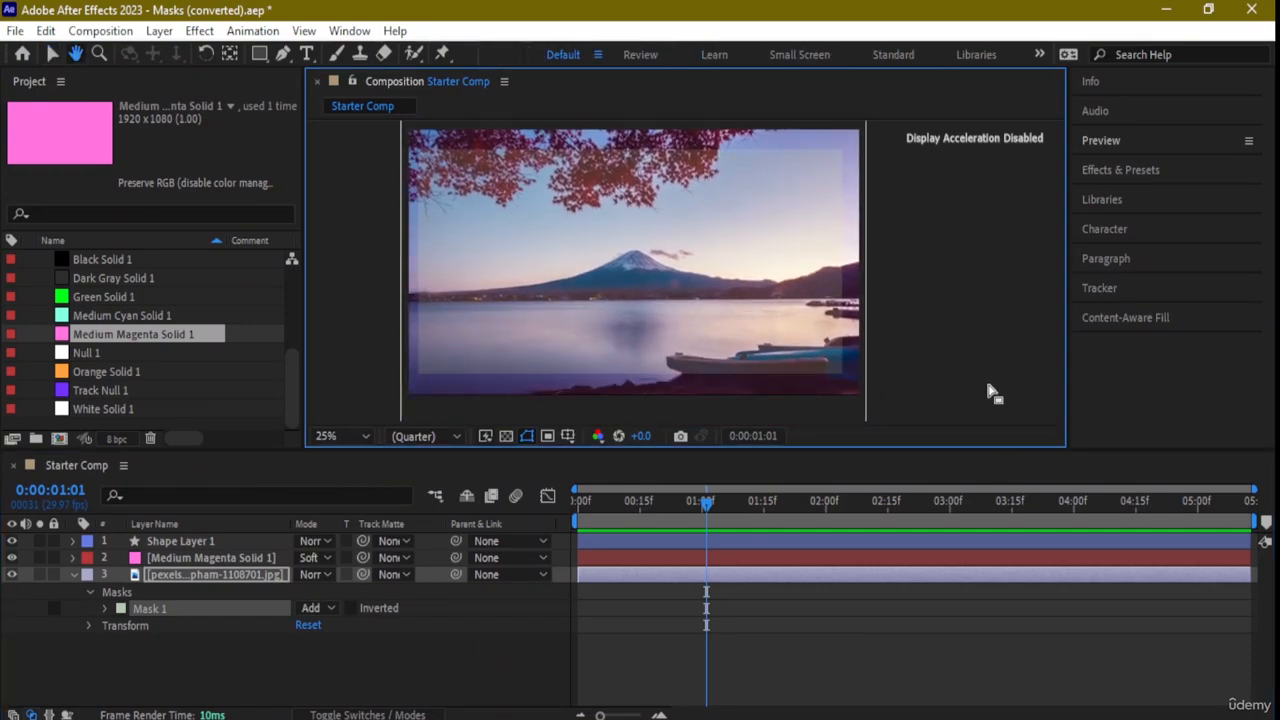
scroll(975, 358, down, 1)
click(857, 285)
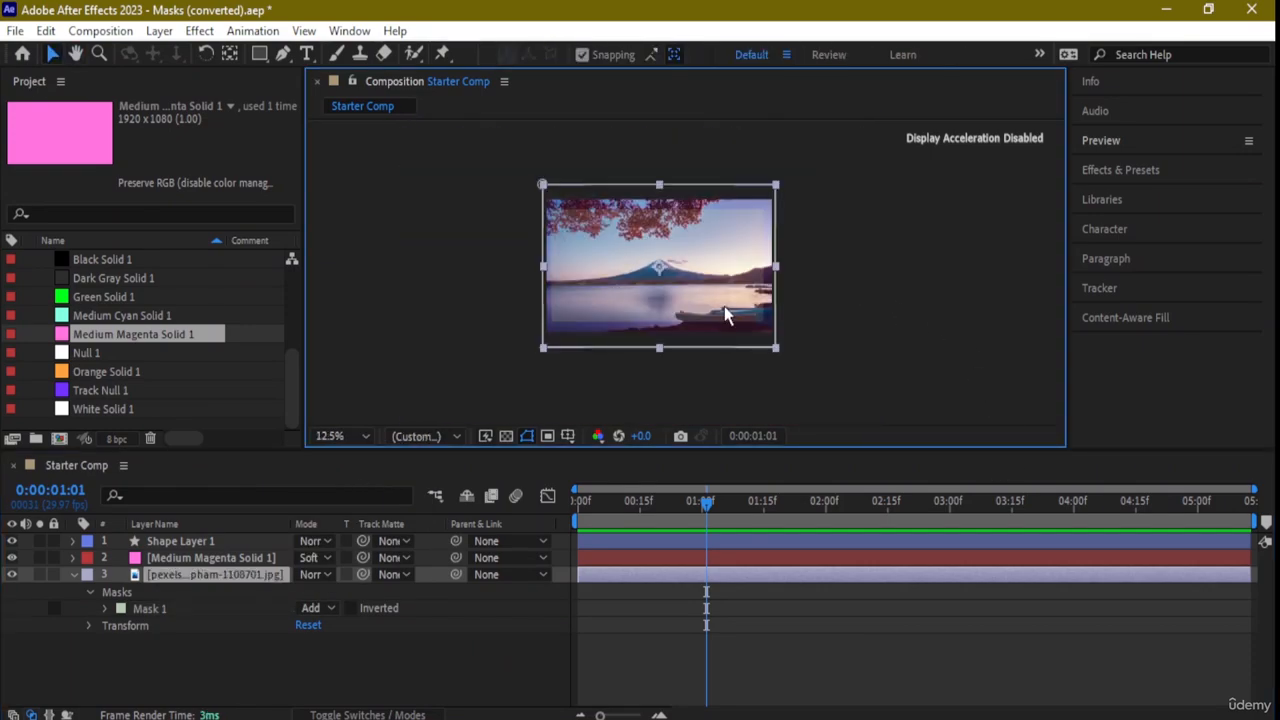
double_click(692, 283)
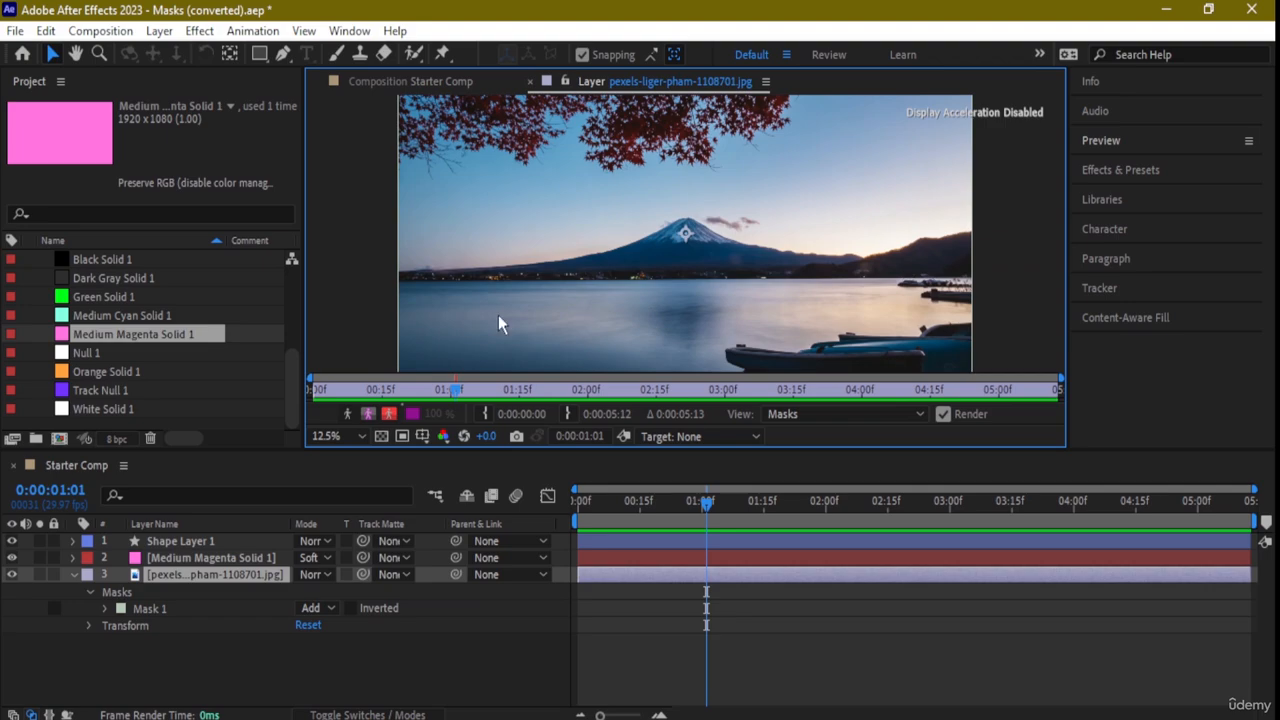
click(455, 81)
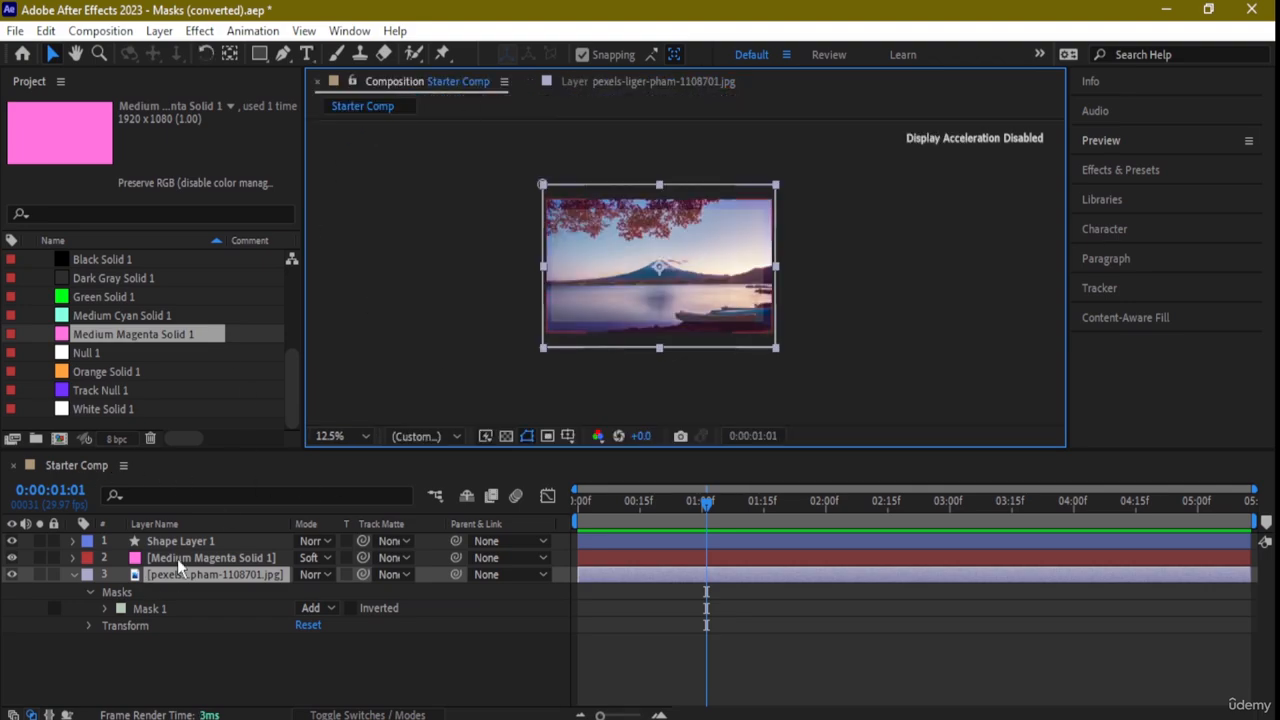
Delete the Medium Magenta Solid 1 layer and Shape Layer 1 from Starter Comp
click(177, 558)
key(Delete)
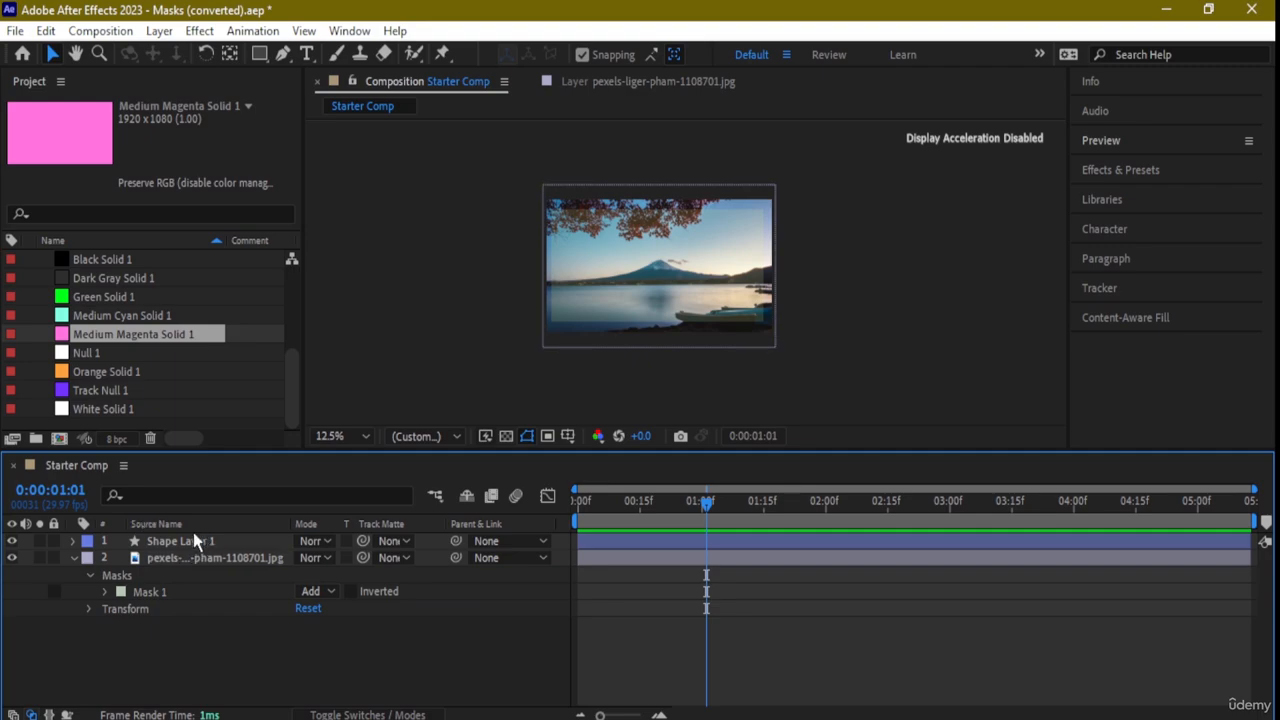
click(173, 540)
key(Delete)
With no layer selected, draw a triangle with the Pen tool over the photo's lower-right half, using the yellow F4FF7D fill
click(120, 556)
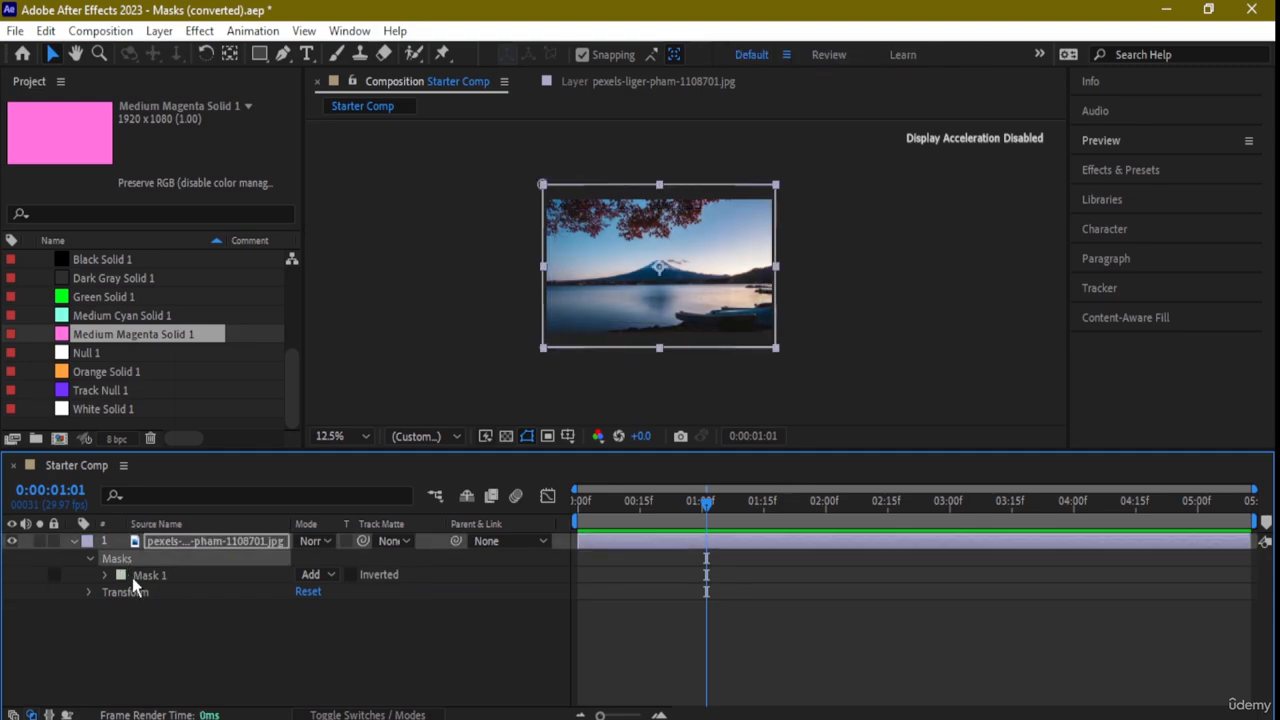
click(133, 577)
click(184, 674)
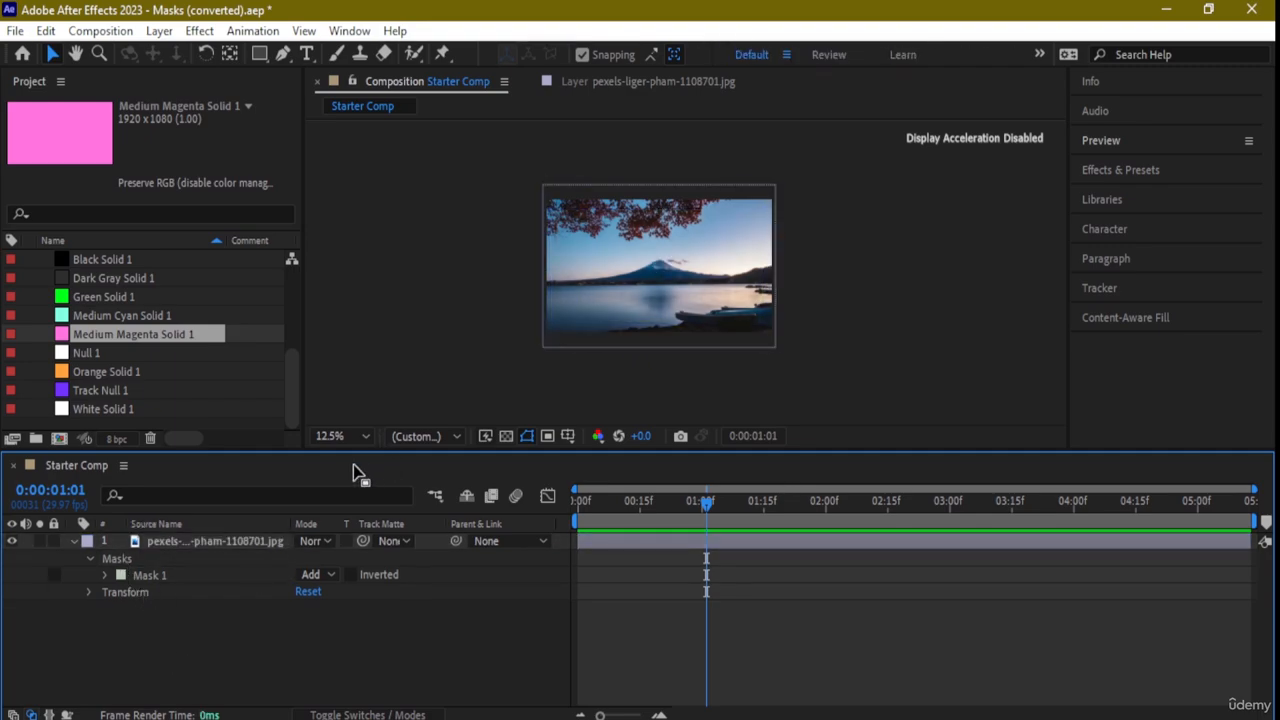
click(282, 56)
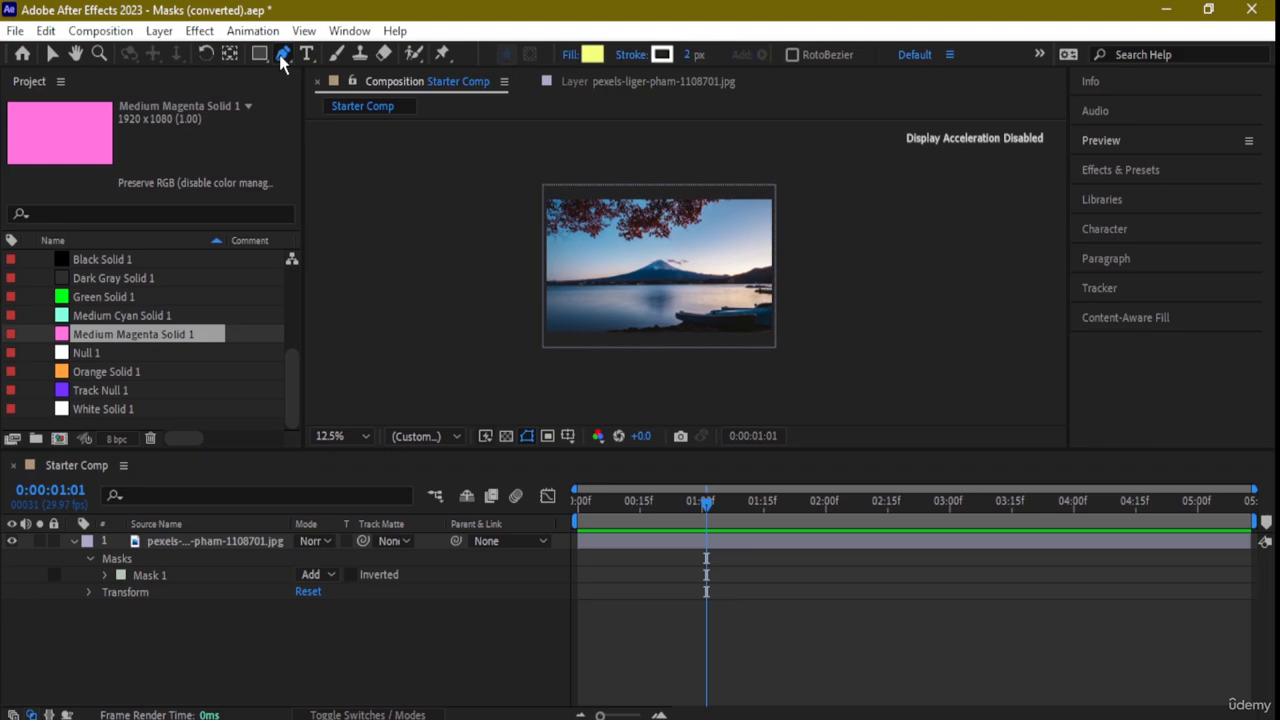
click(592, 54)
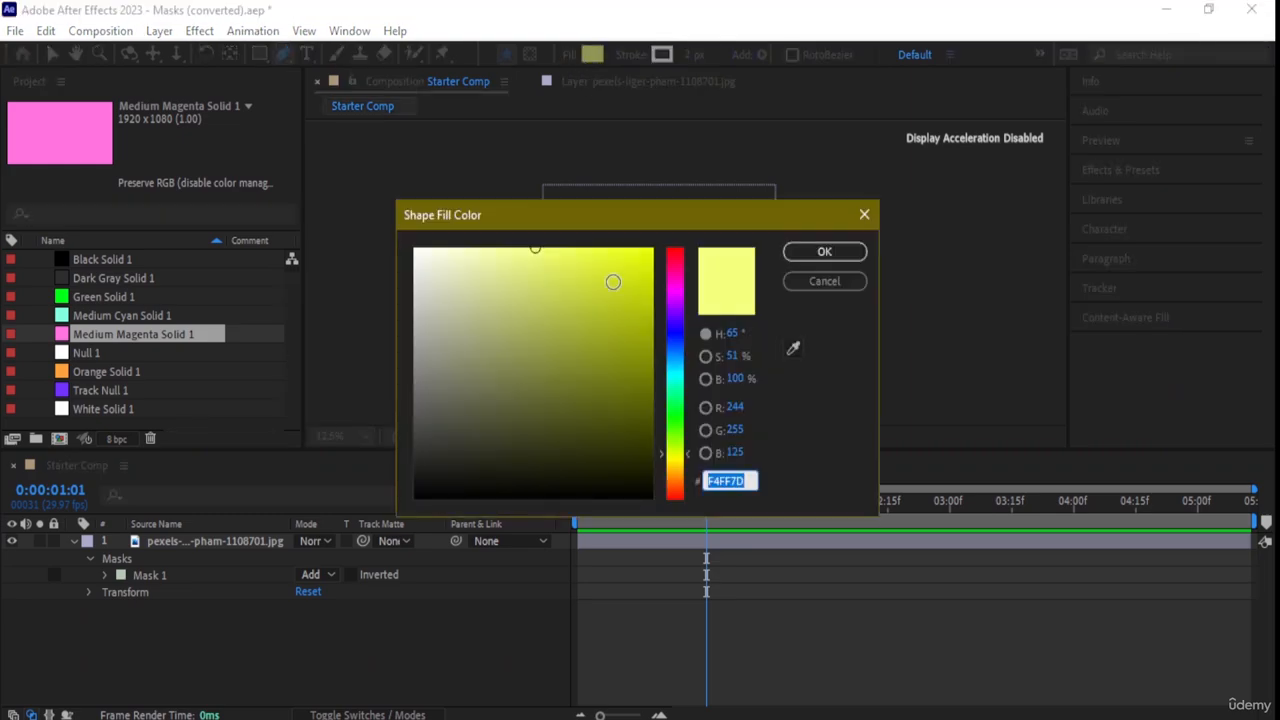
click(824, 251)
click(509, 360)
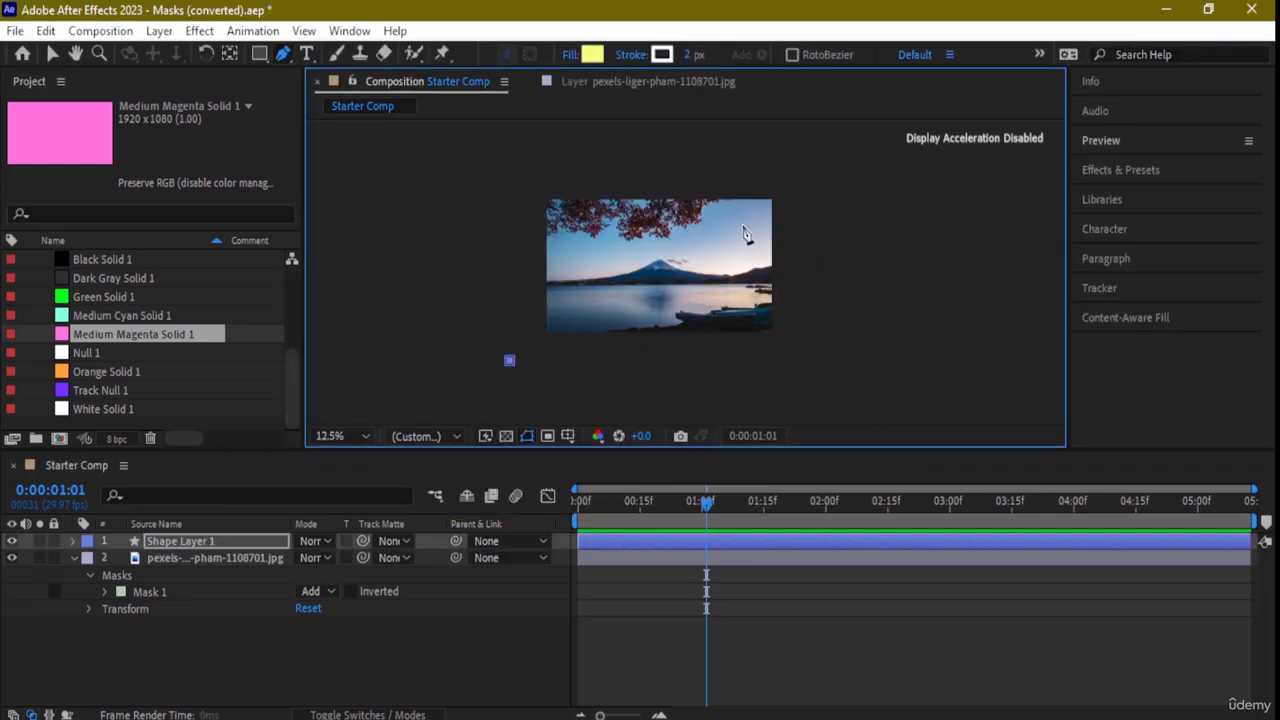
click(810, 177)
click(807, 363)
click(511, 362)
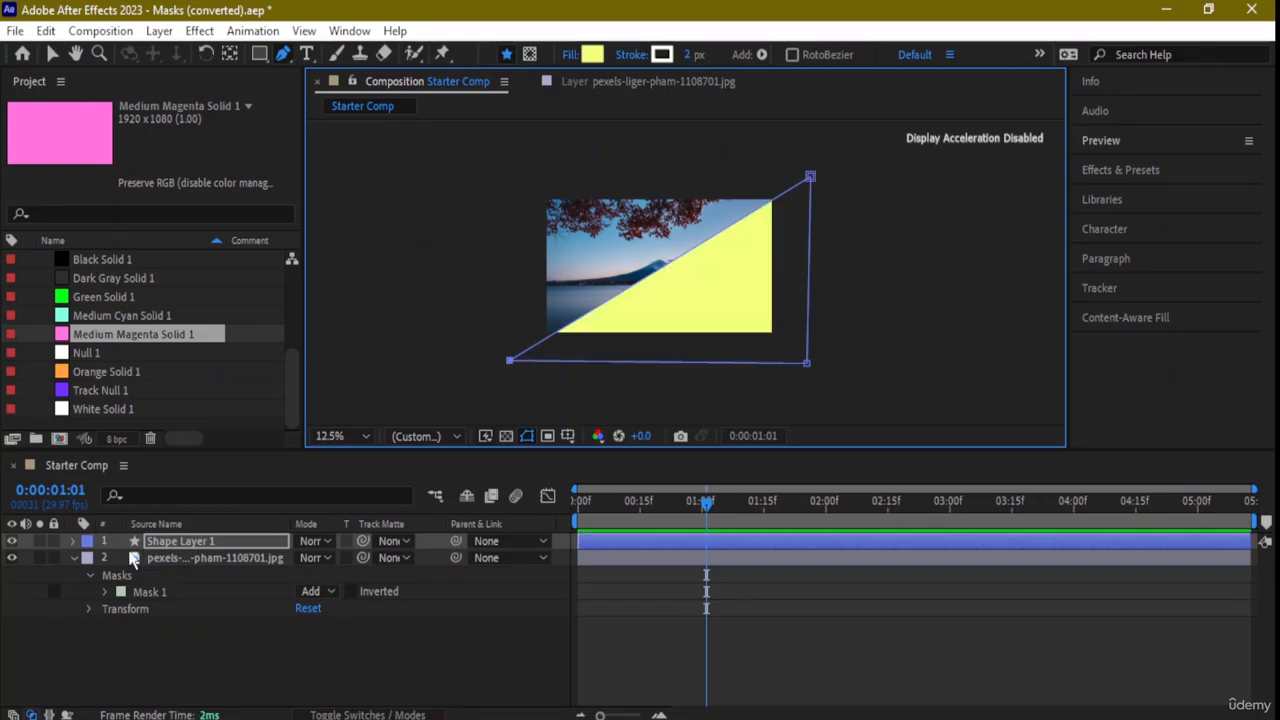
Expand Shape Layer 1 and its Contents group, and select the layer
click(73, 541)
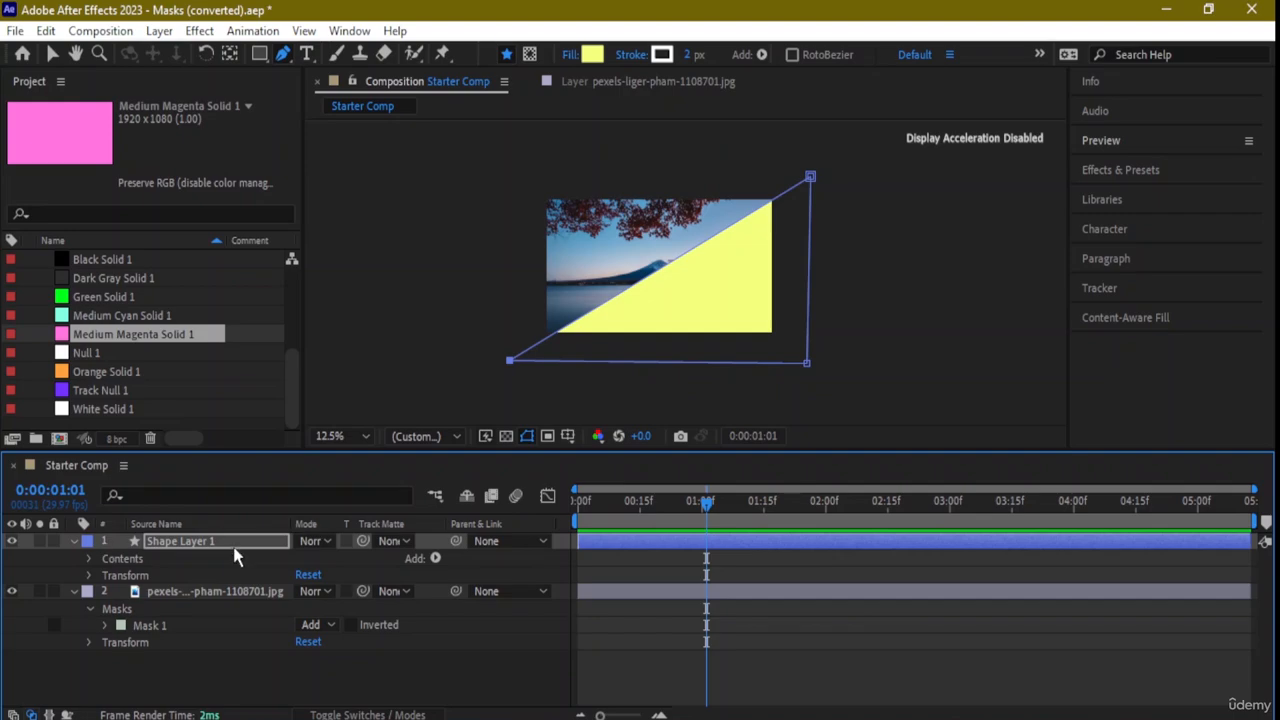
right_click(113, 545)
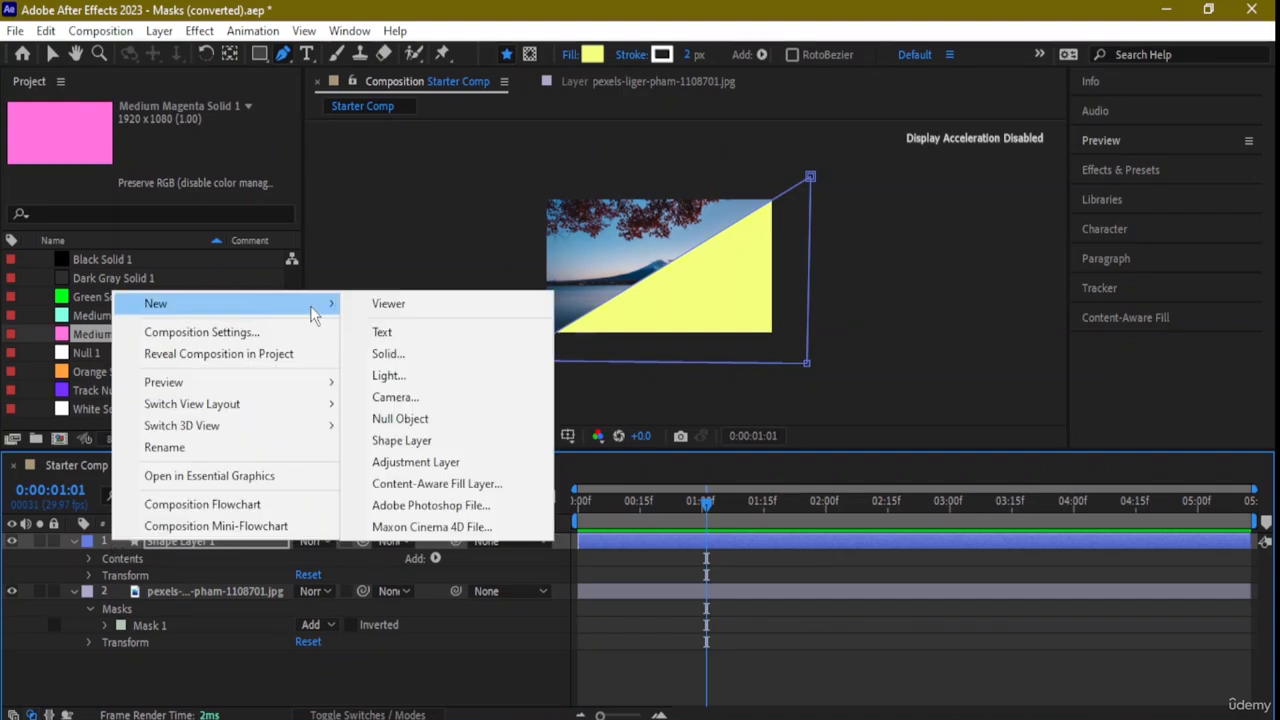
click(90, 559)
right_click(113, 539)
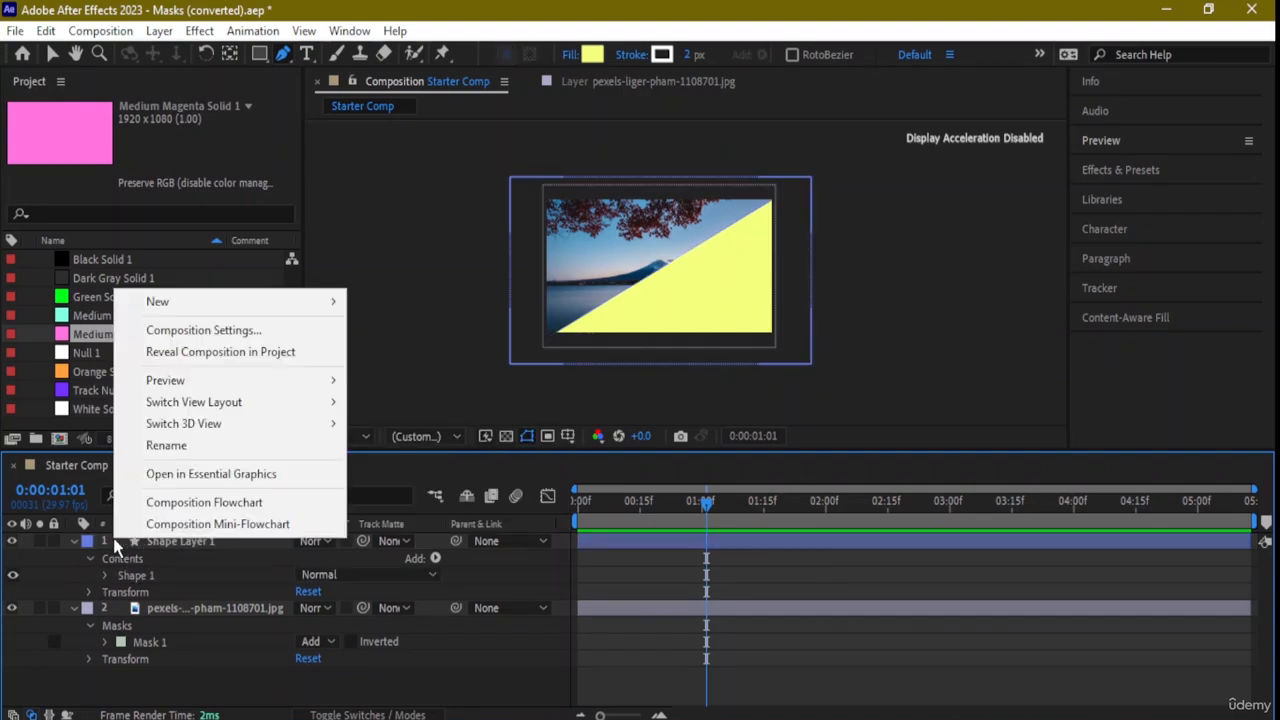
click(269, 548)
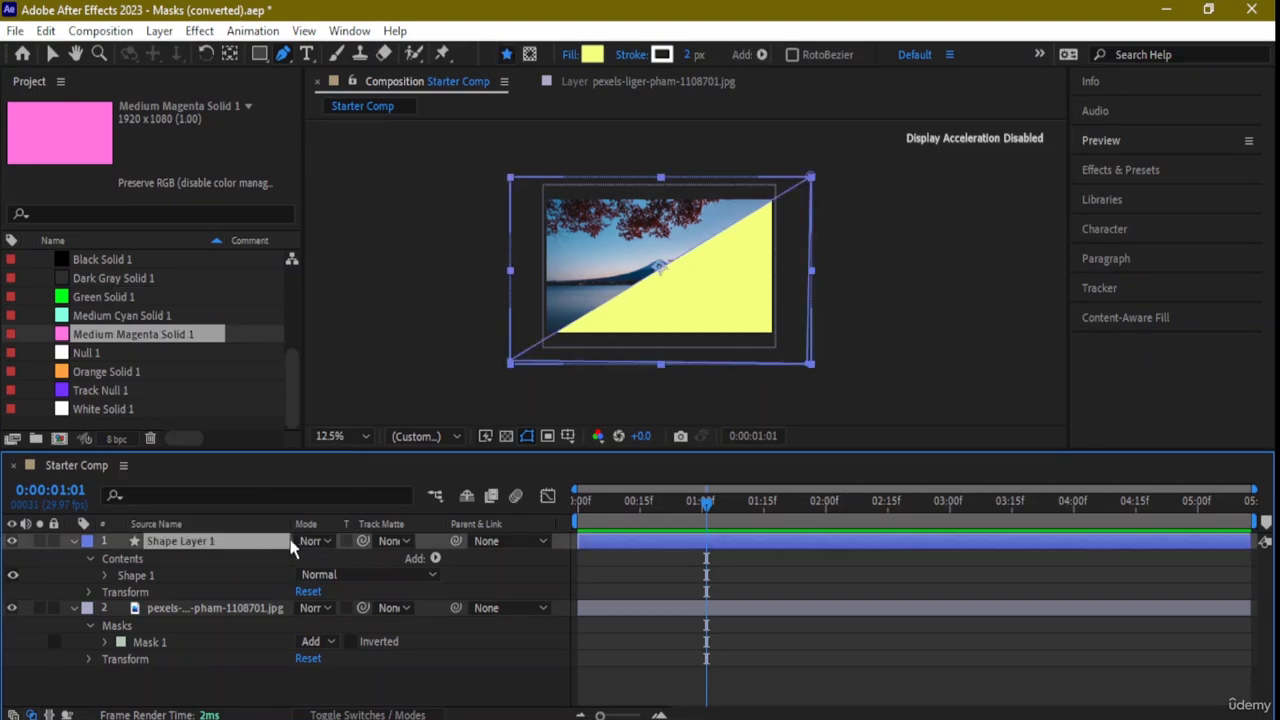
Add a new mask to Shape Layer 1 and expand its Masks group
click(194, 526)
right_click(190, 546)
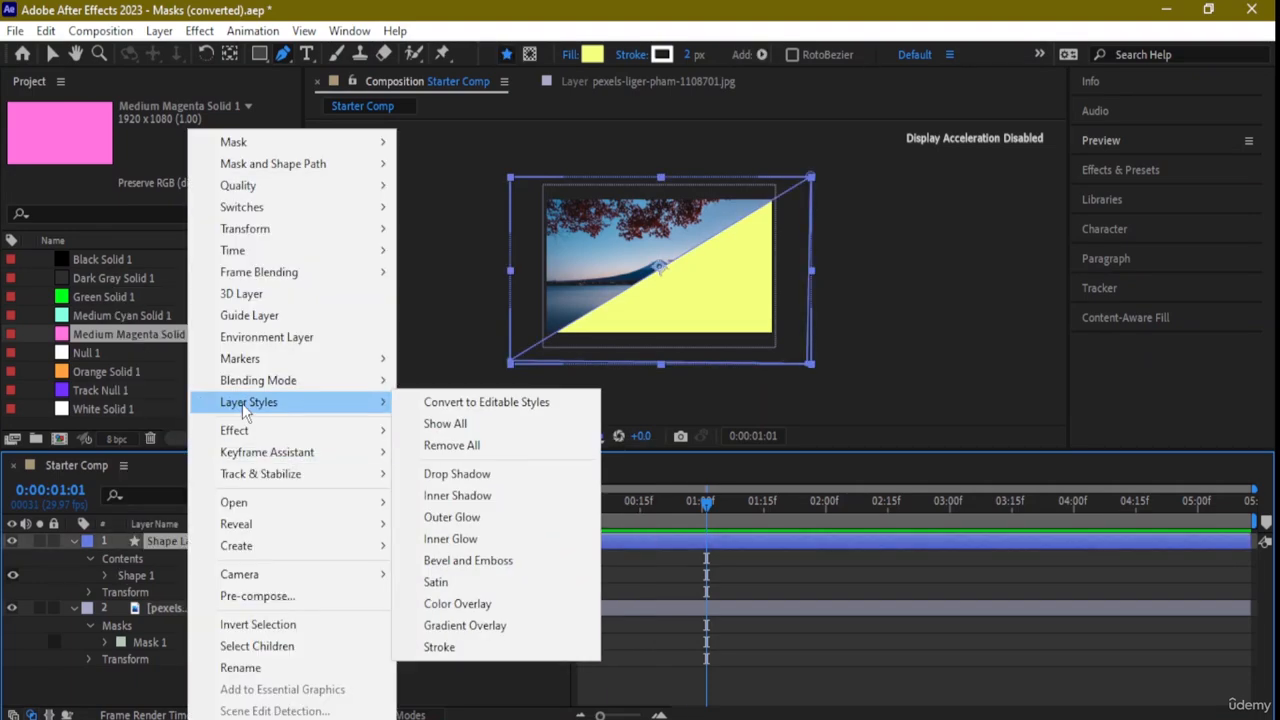
mouse_move(330, 142)
click(430, 145)
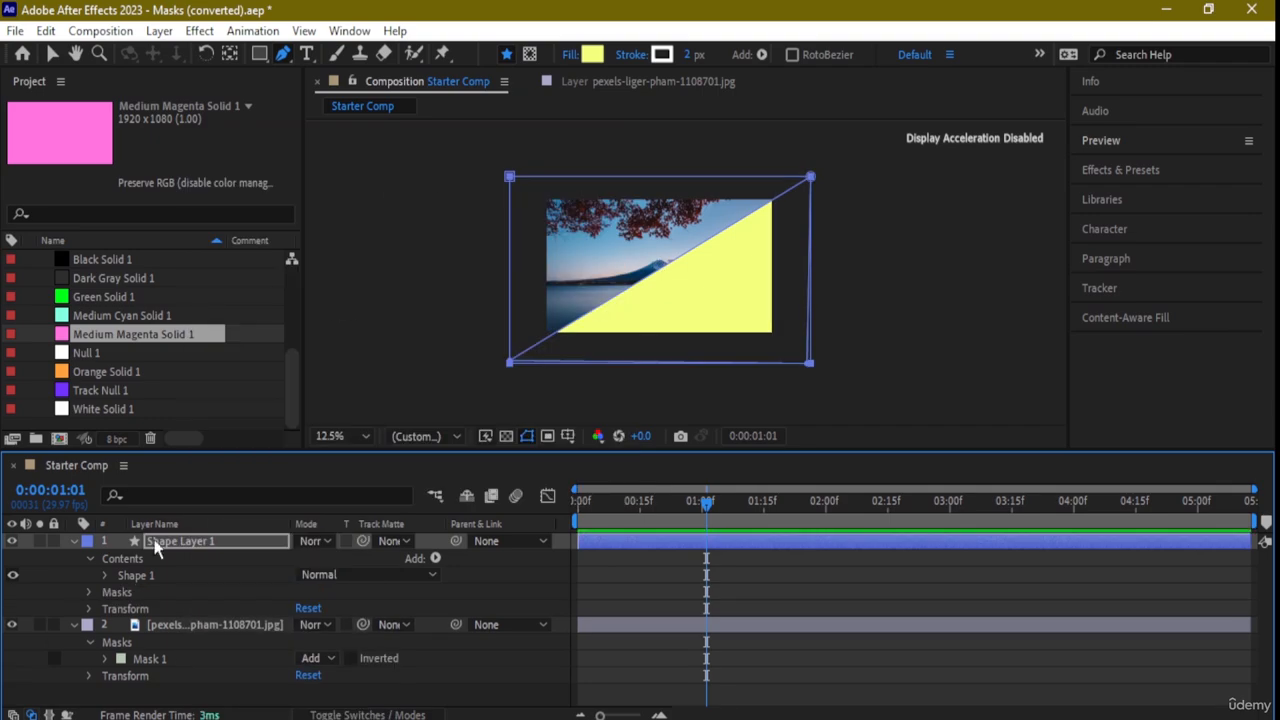
click(88, 592)
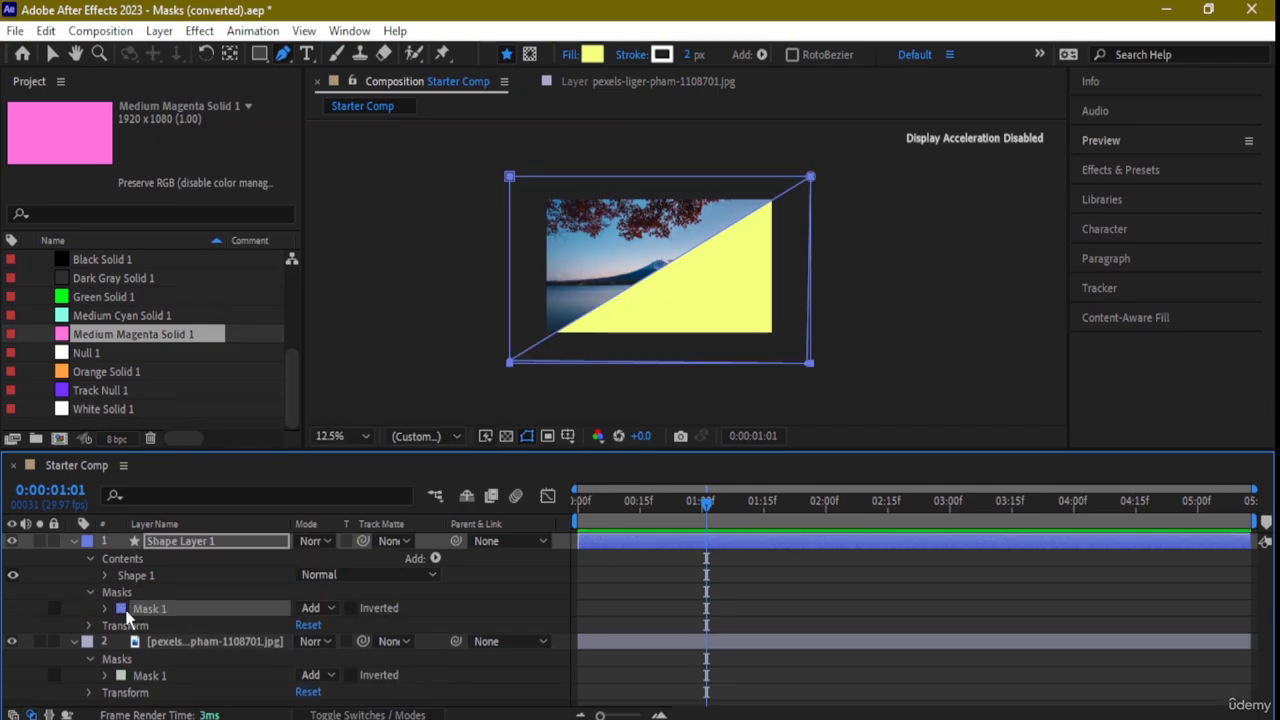
Try inverting Shape Layer 1's Mask 1, and try the Intersect and Darken modes on it
click(352, 607)
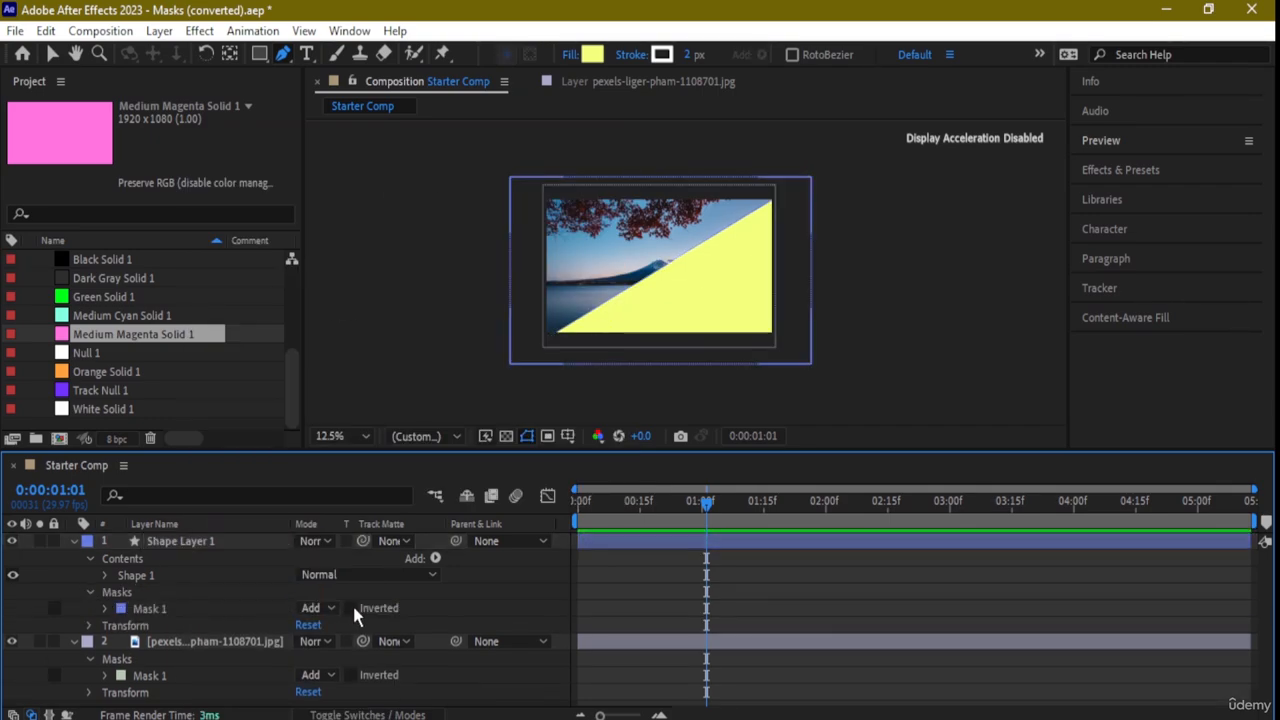
click(351, 608)
click(330, 607)
click(348, 522)
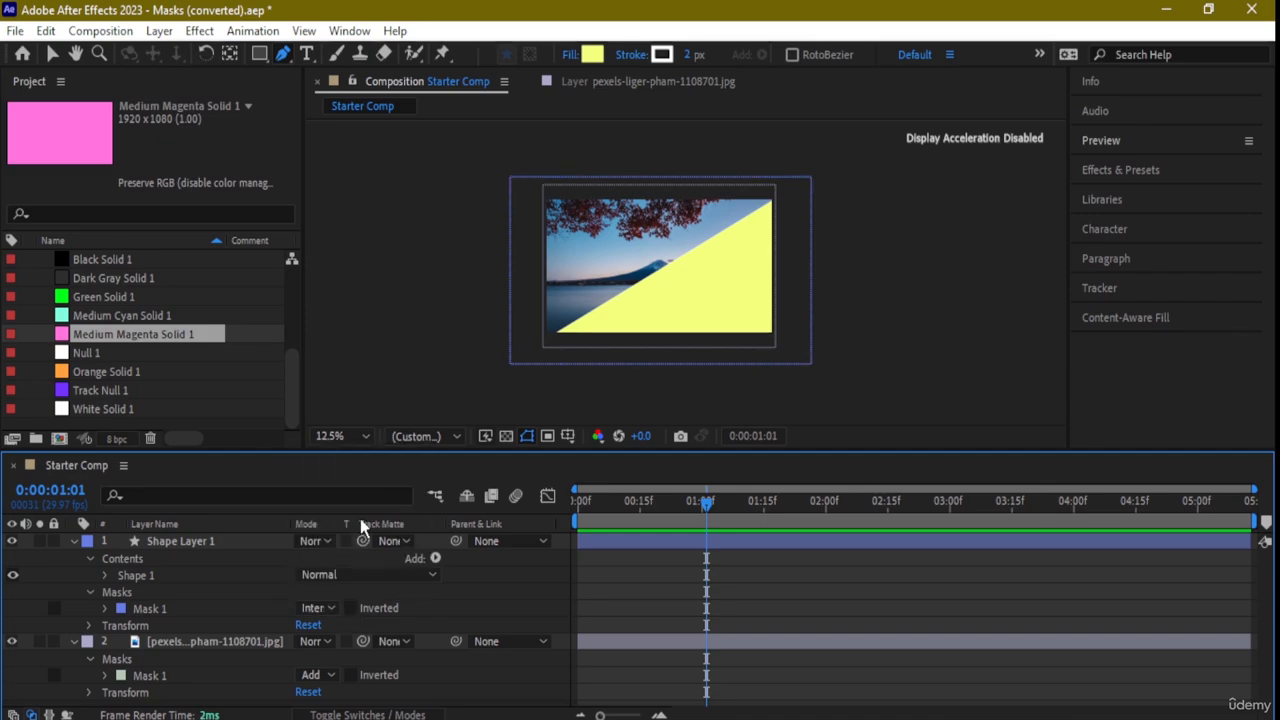
click(331, 607)
click(345, 565)
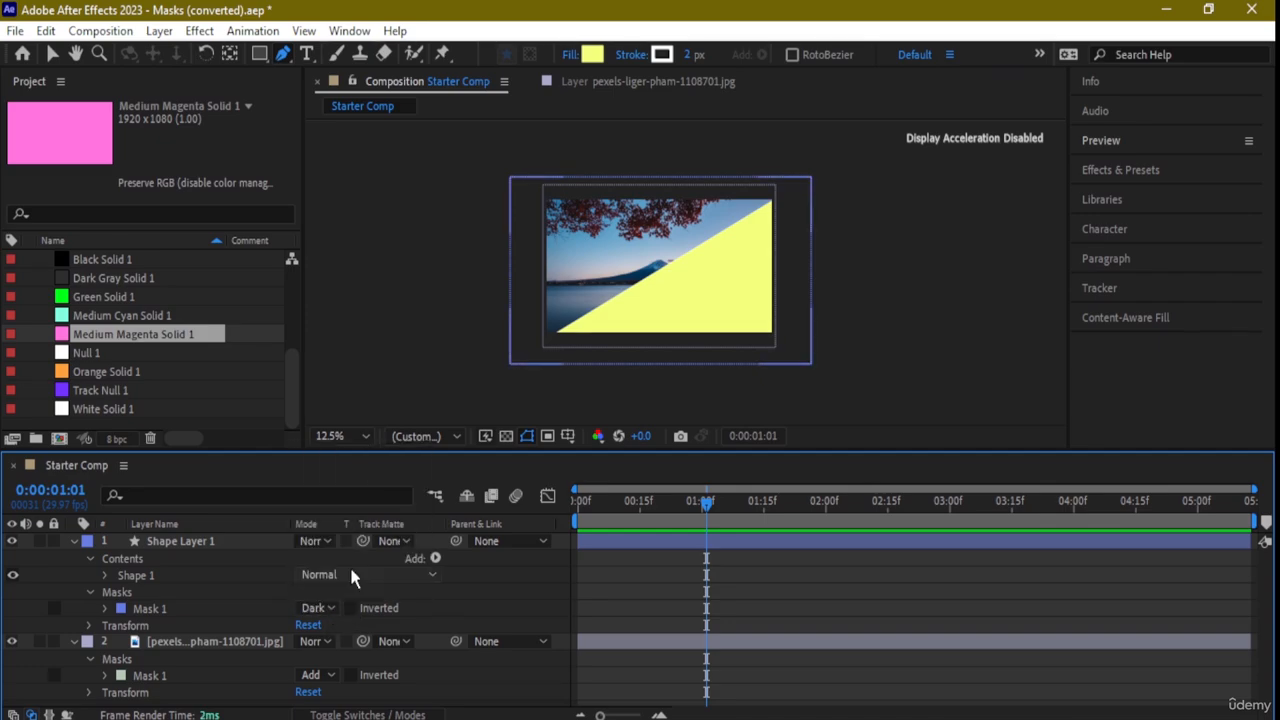
Reveal and set Shape Layer 1's Mask Feather to 382 pixels, and try the Subtract, Intersect and Darken mask modes
key(f)
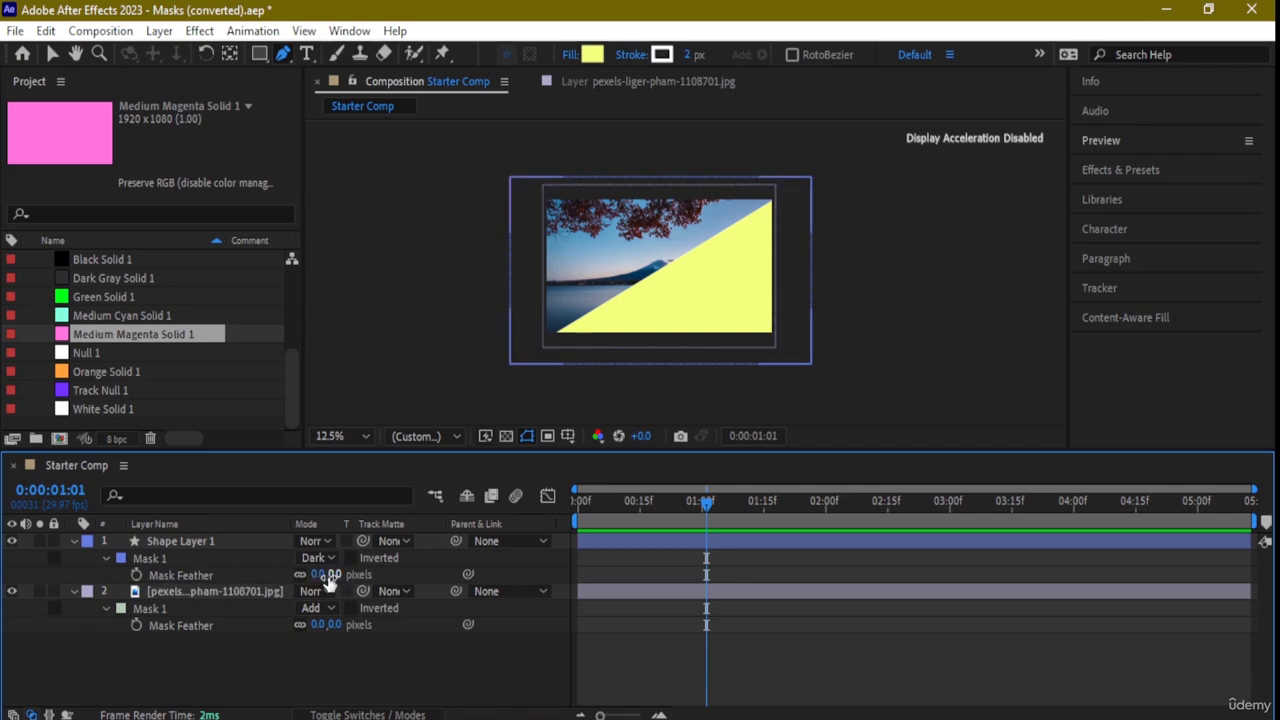
drag(320, 578, 540, 577)
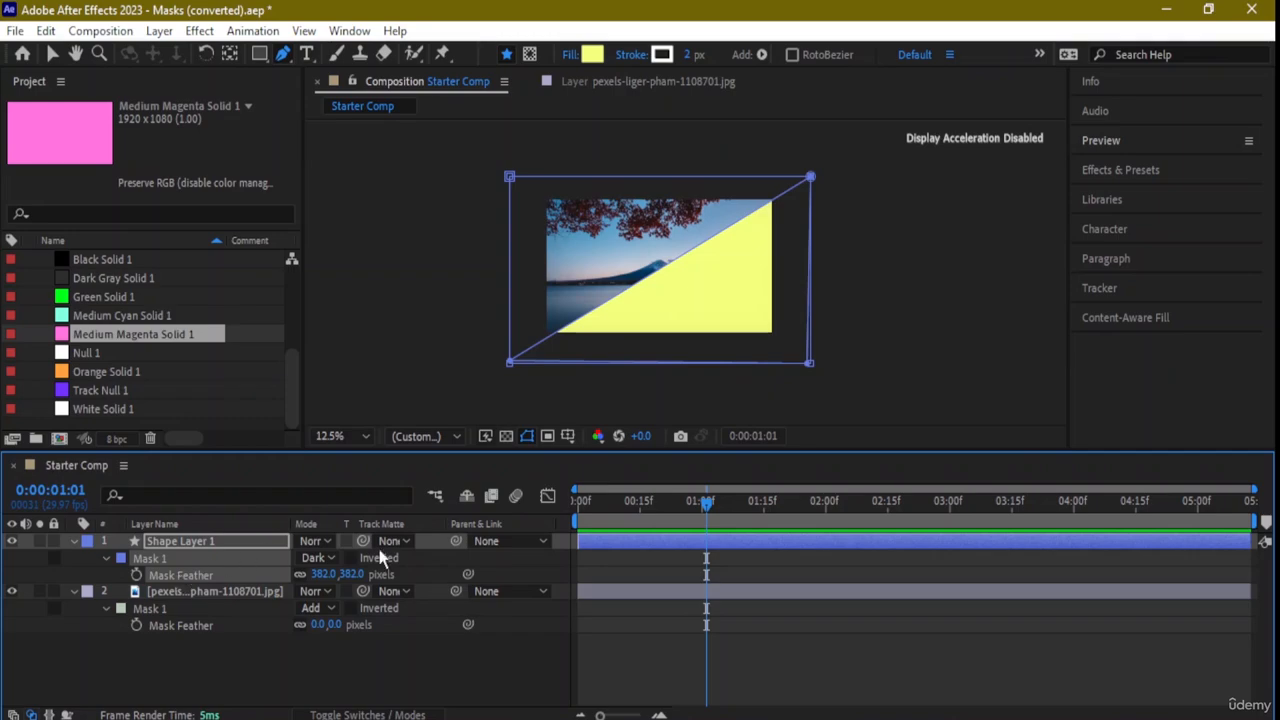
click(316, 557)
click(360, 621)
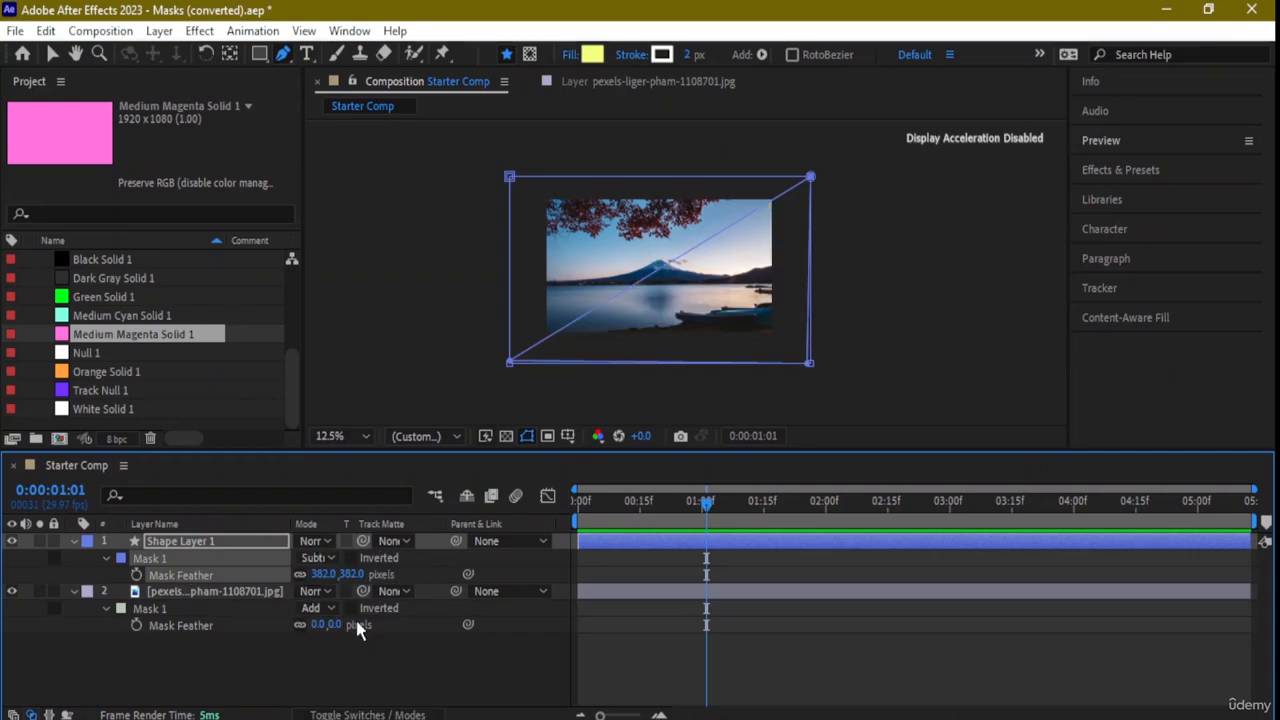
click(331, 560)
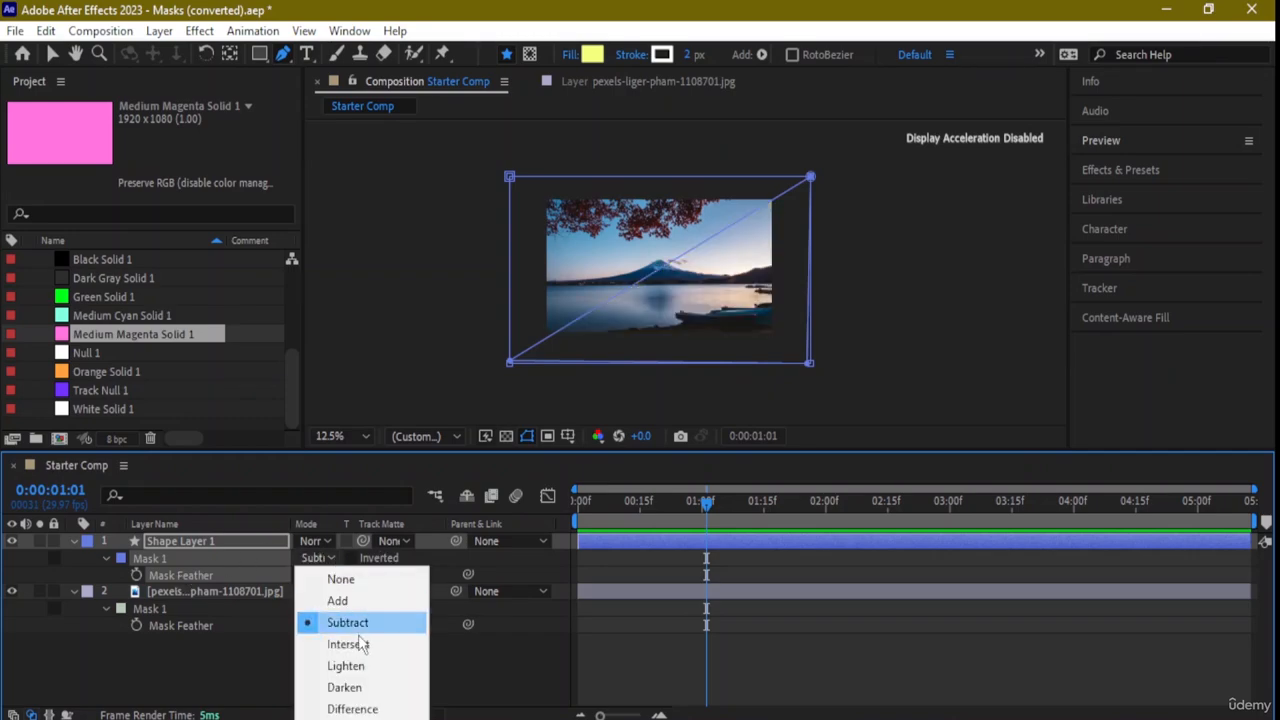
click(358, 646)
click(340, 560)
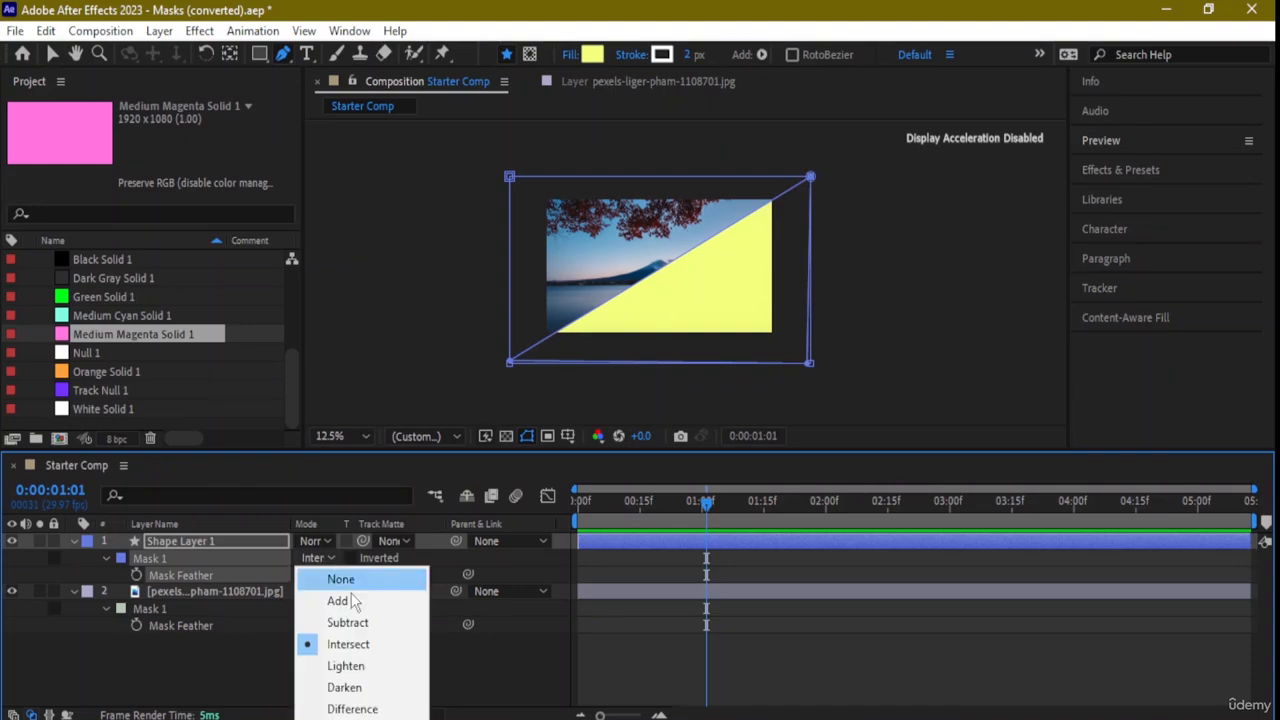
click(350, 686)
Try the Linear Light blending mode on Shape Layer 1, and set its blending mode to Soft Light
click(316, 541)
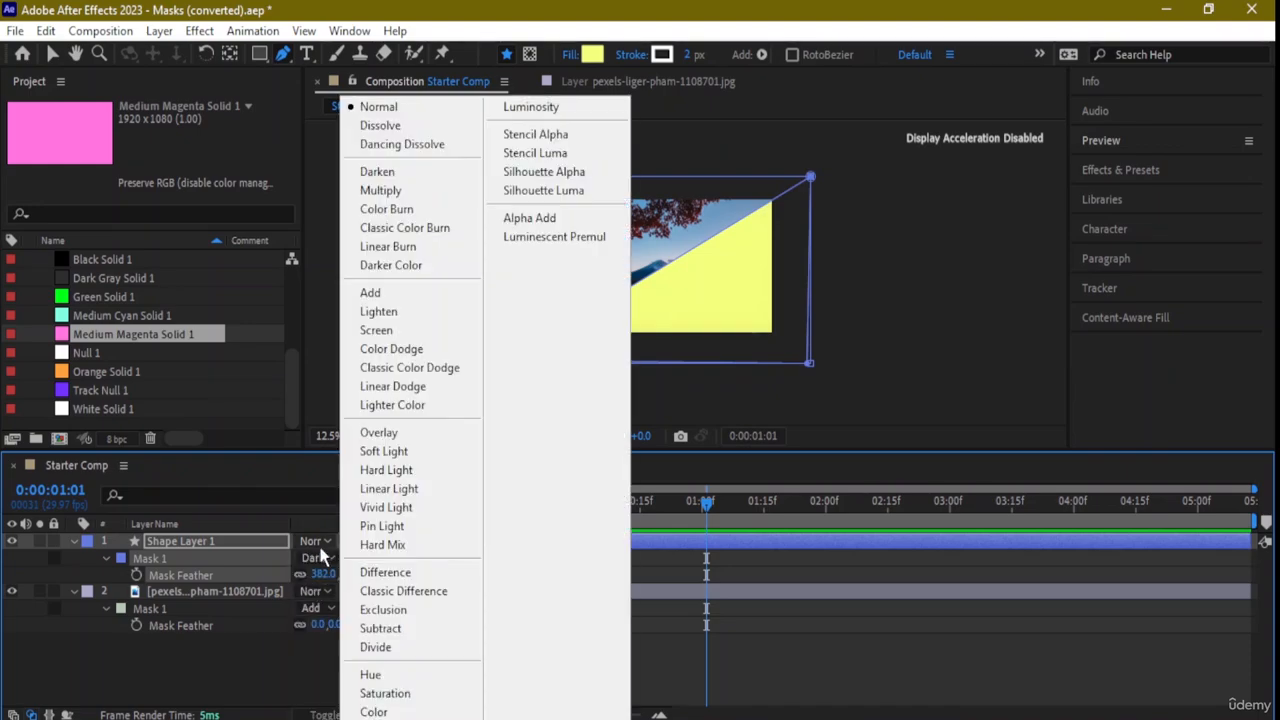
click(375, 486)
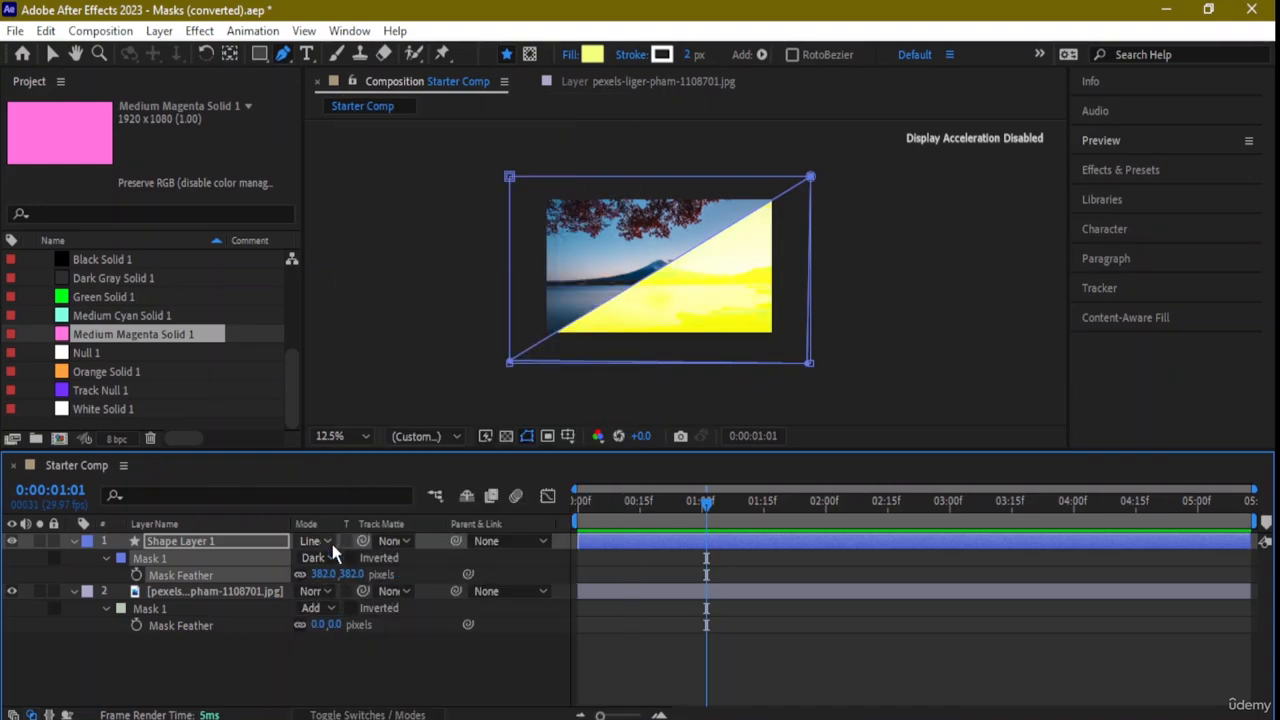
click(325, 542)
click(405, 451)
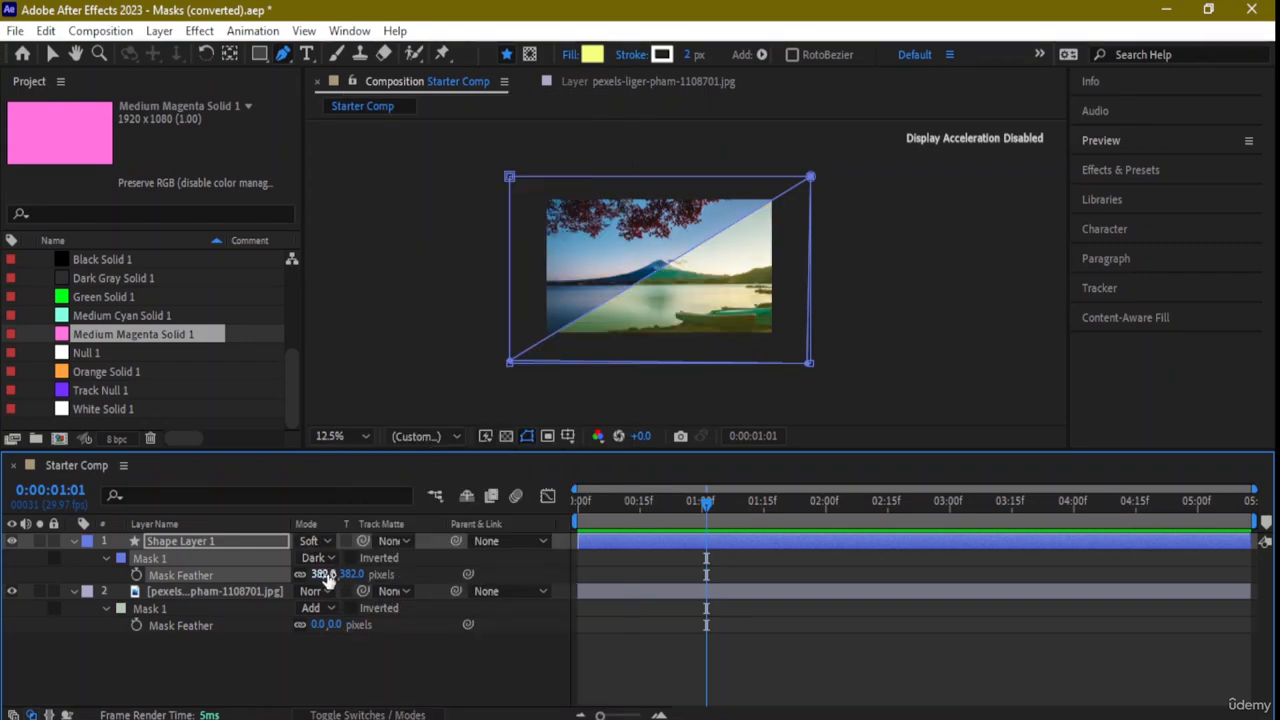
Set Shape Layer 1's Mask Feather to 211 pixels and try the Lighten, Intersect and Add modes on its Mask 1
drag(325, 578, 368, 570)
click(327, 557)
click(366, 661)
click(324, 557)
click(345, 645)
click(330, 557)
click(340, 600)
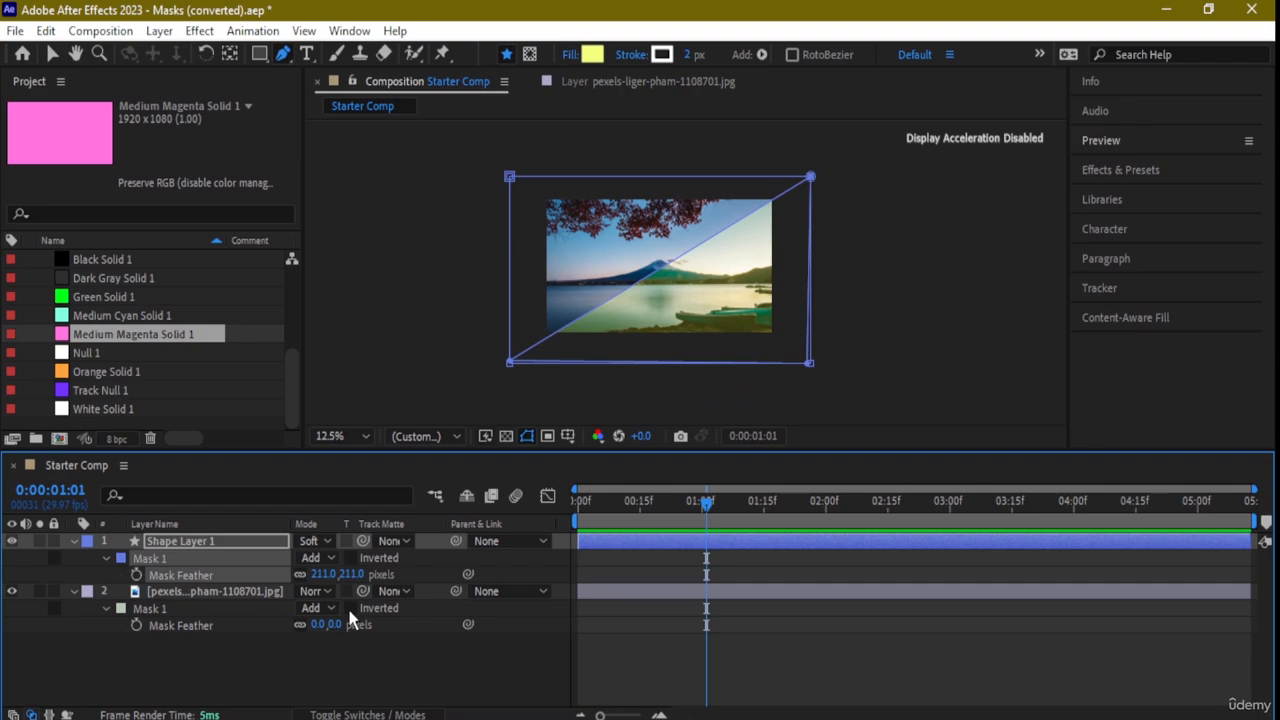
Set Shape Layer 1's Mask 1 to Difference with a 1250-pixel feather, and preview the composition
click(330, 557)
click(345, 706)
drag(322, 574, 411, 580)
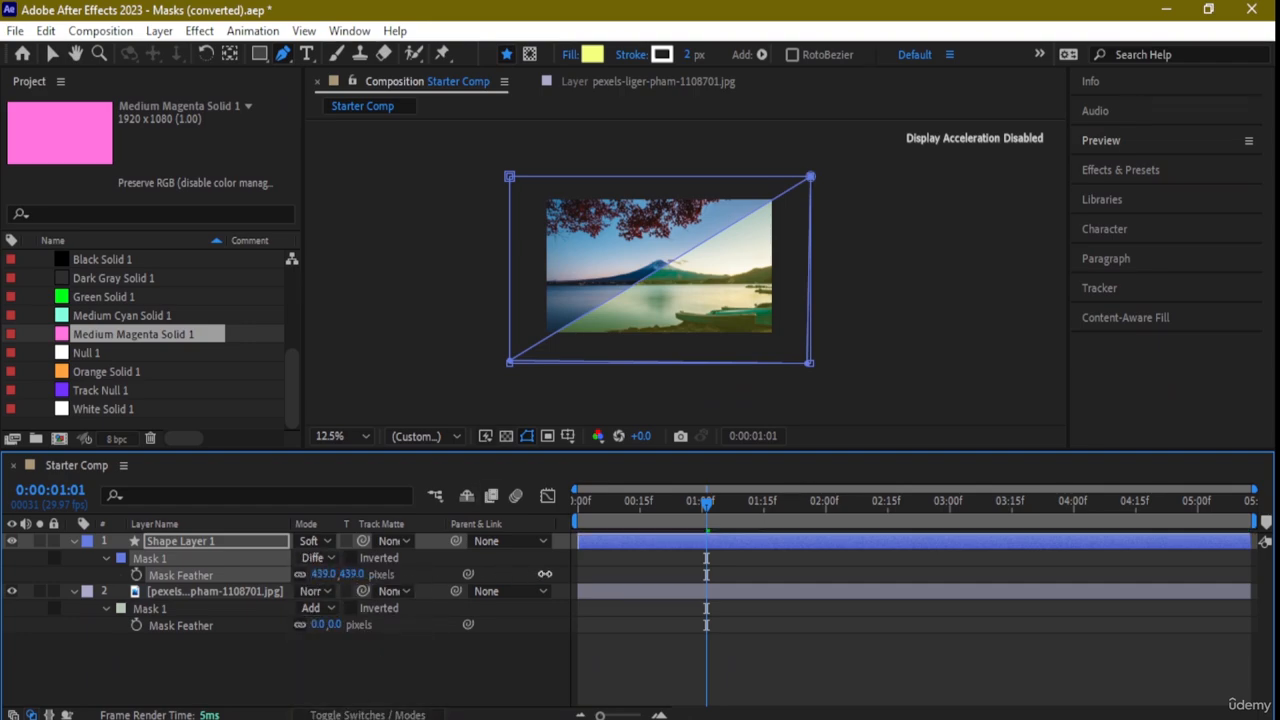
drag(761, 571, 1156, 568)
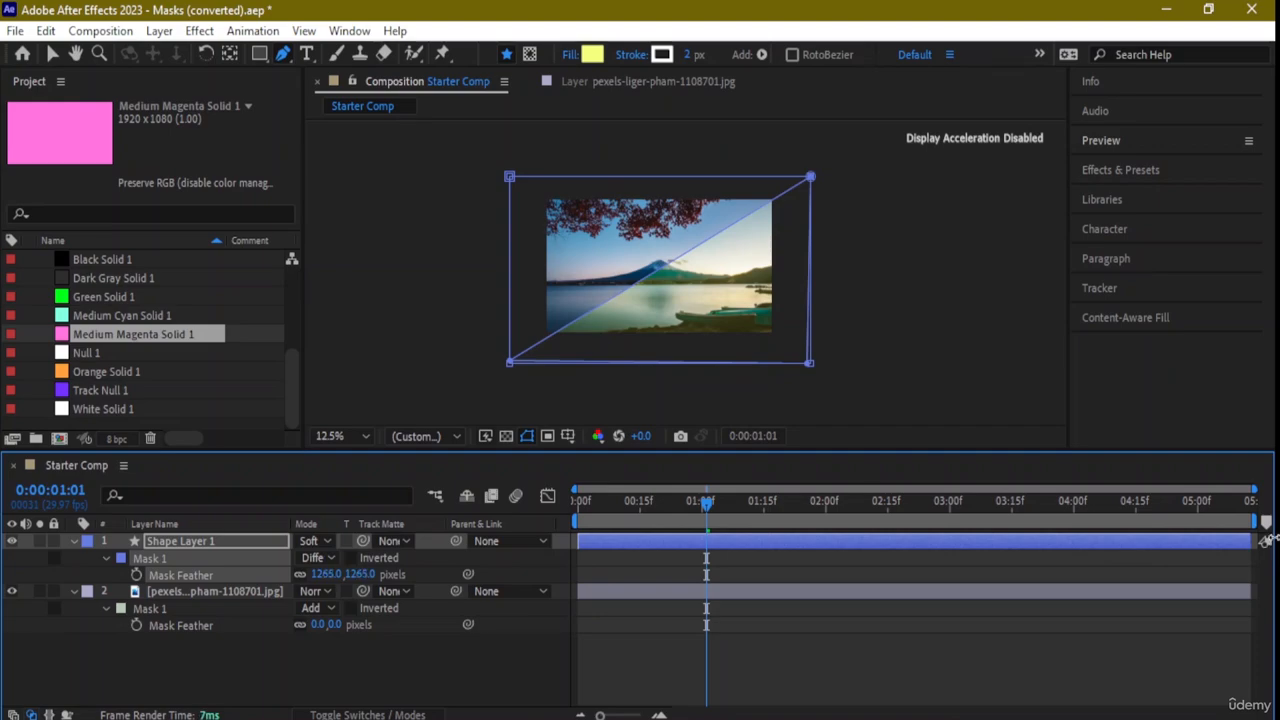
drag(1265, 540, 1250, 541)
click(903, 288)
key(space)
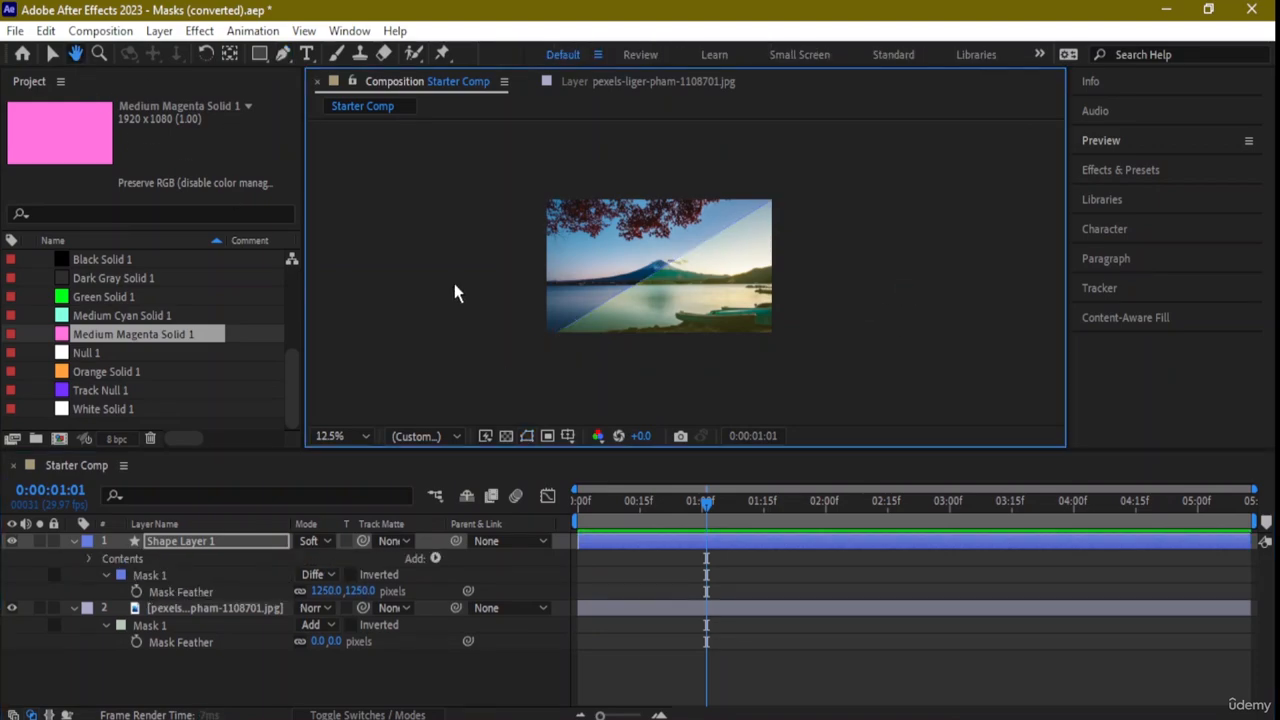
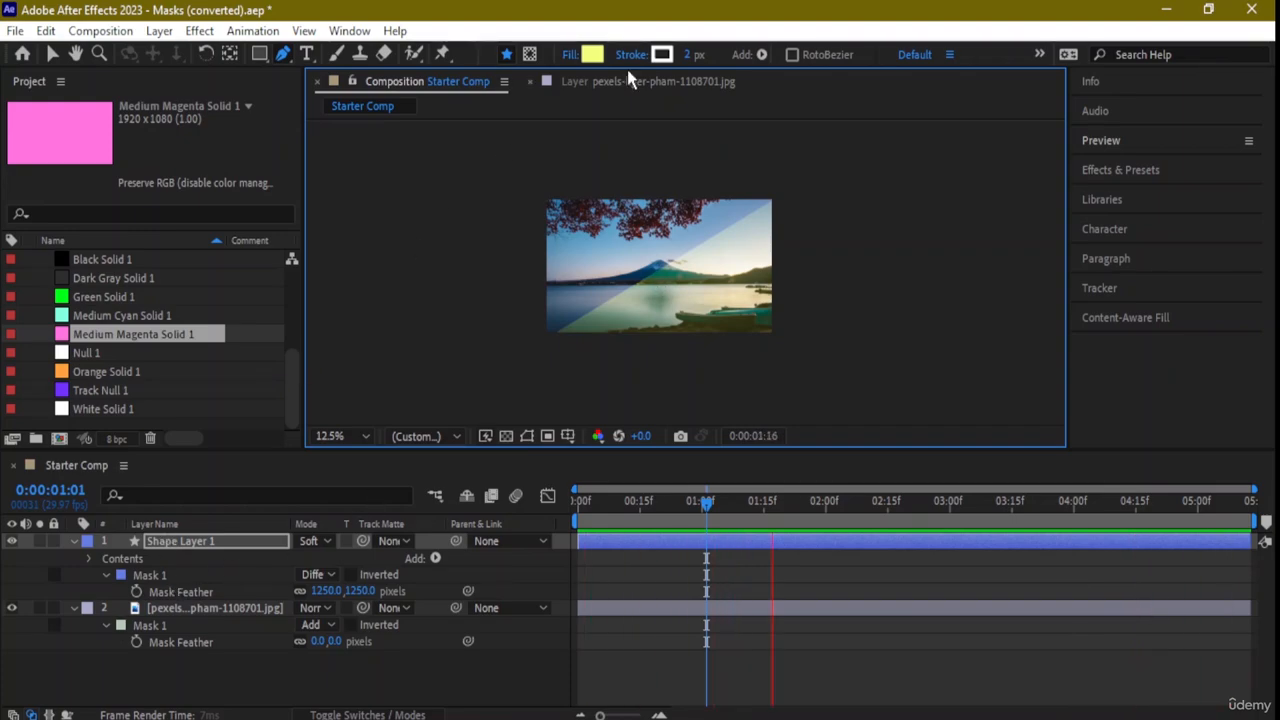
Confirm the white FFFFFF shape stroke colour, set the stroke width to 0 px and turn on RotoBezier
click(660, 54)
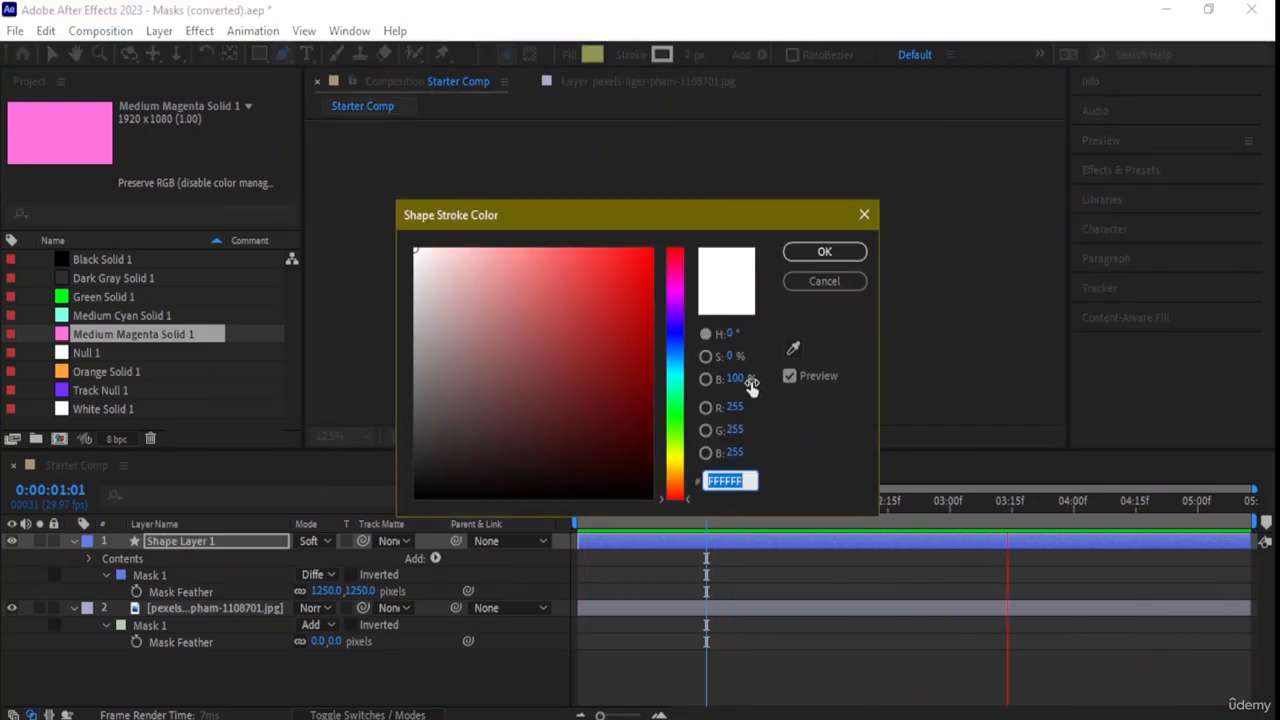
click(825, 251)
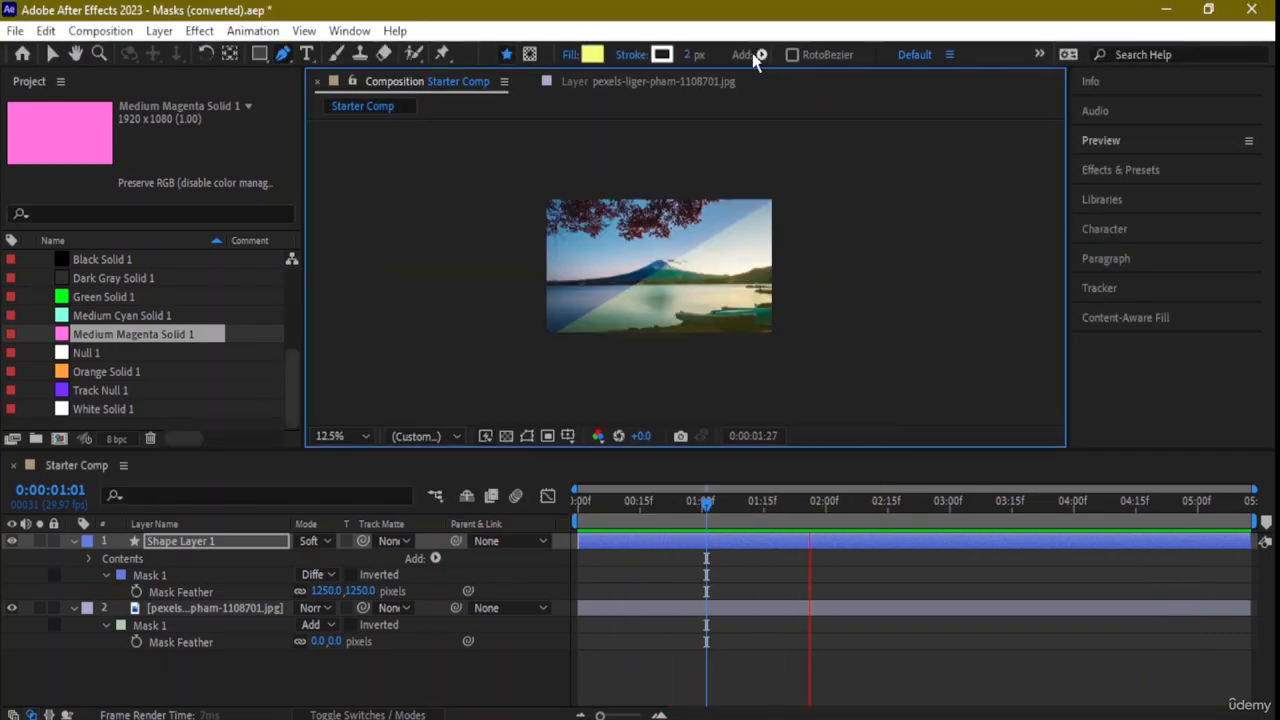
click(693, 55)
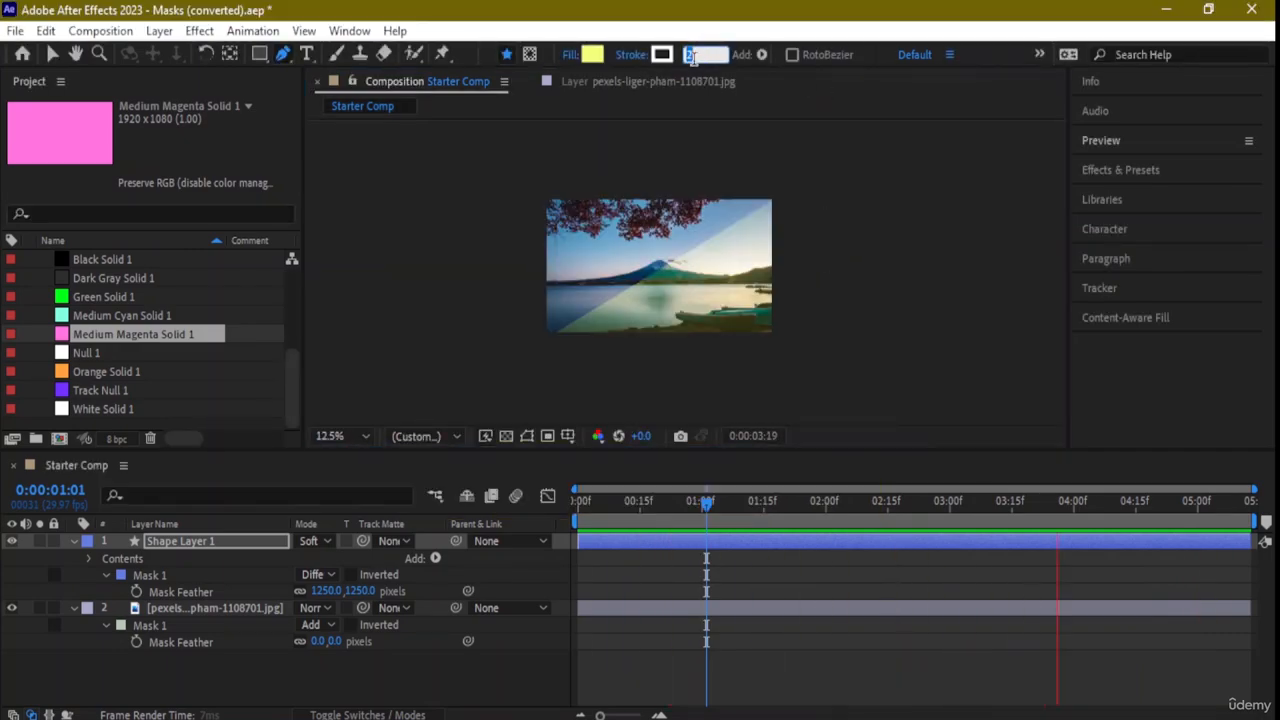
text(0)
key(Return)
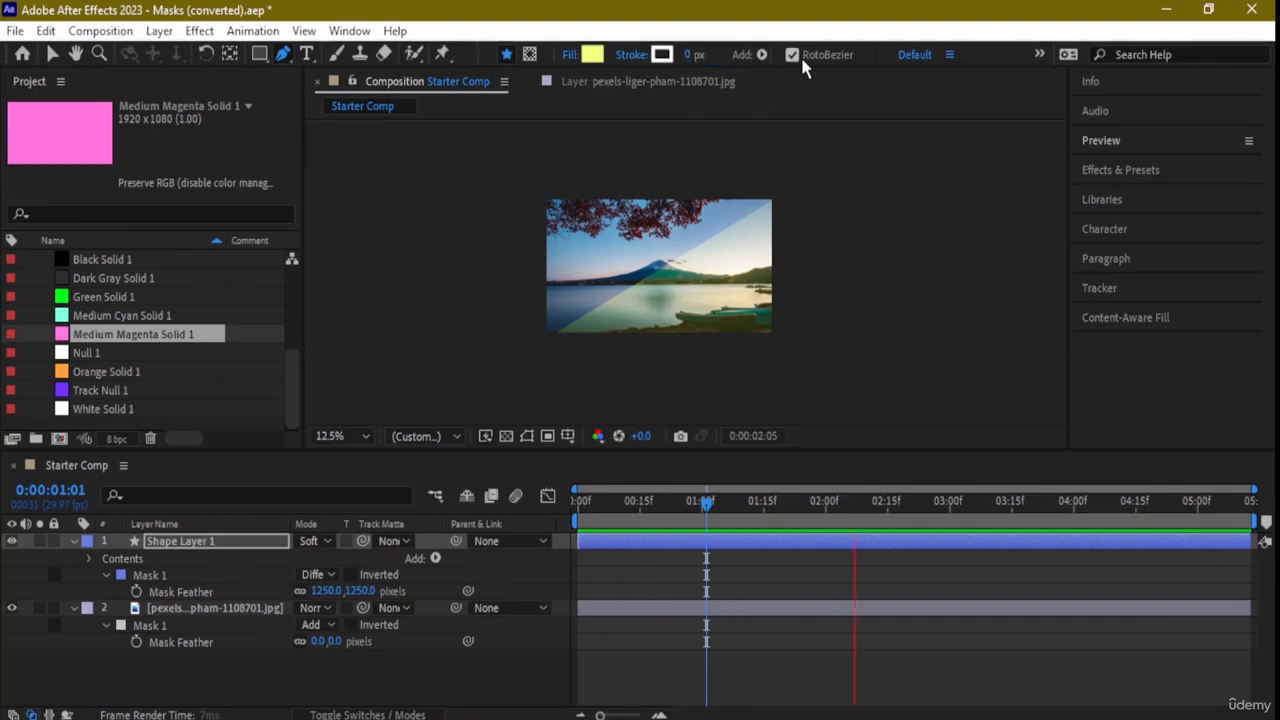
Switch the Pen tool to creating masks instead of shapes, and restart the composition preview
click(529, 55)
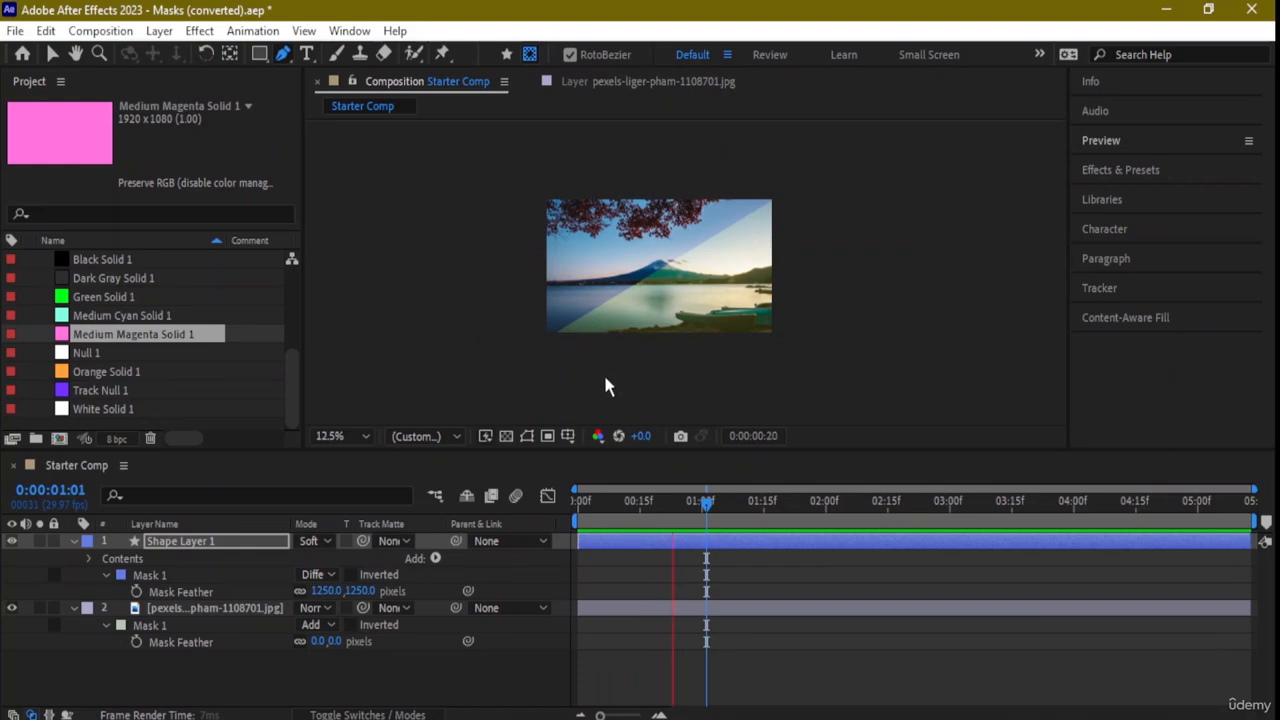
key(h)
key(space)
key(space)
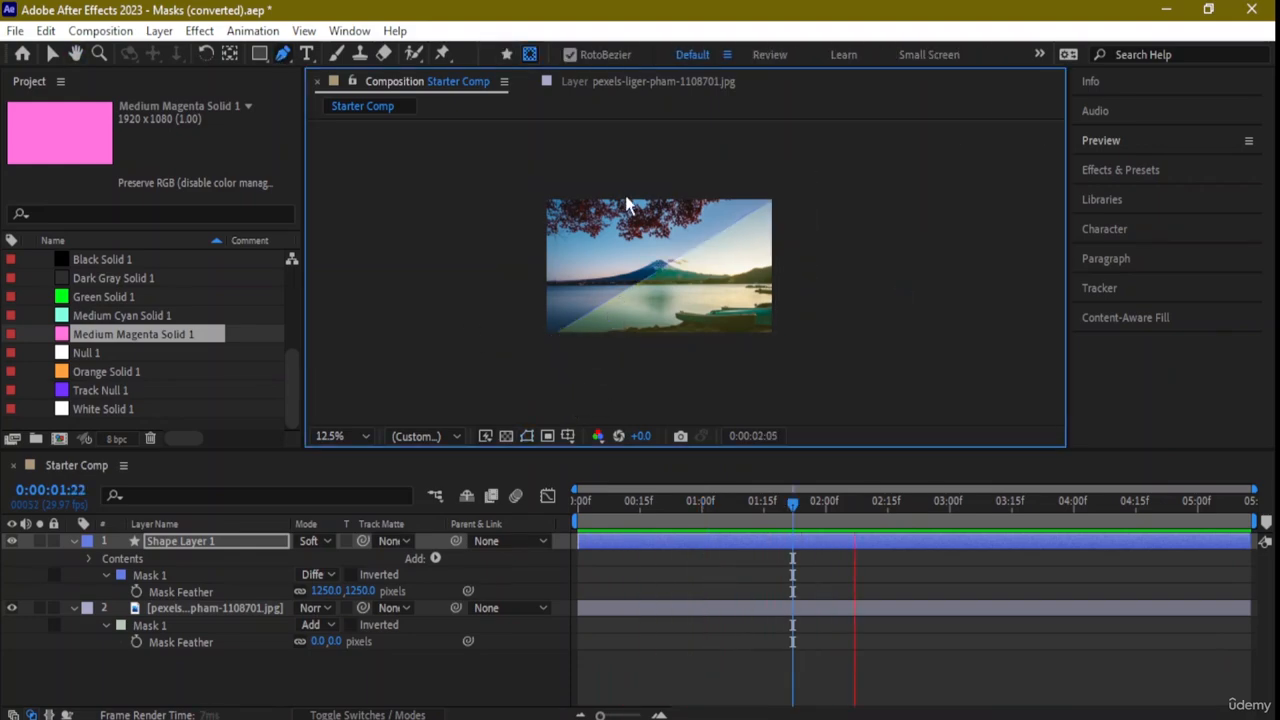
Draw a closed three-point RotoBezier mask curving around the photo on Shape Layer 1, with the playhead at the composition start
key(space)
drag(925, 508, 448, 490)
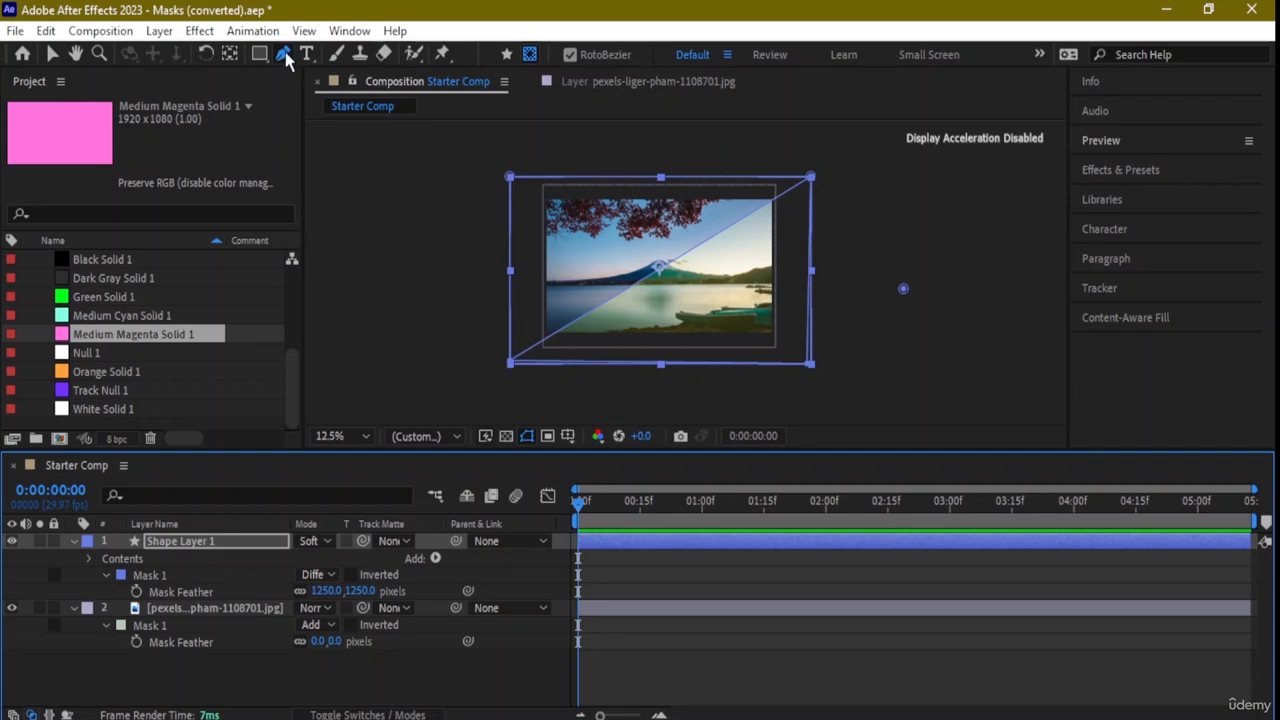
click(480, 375)
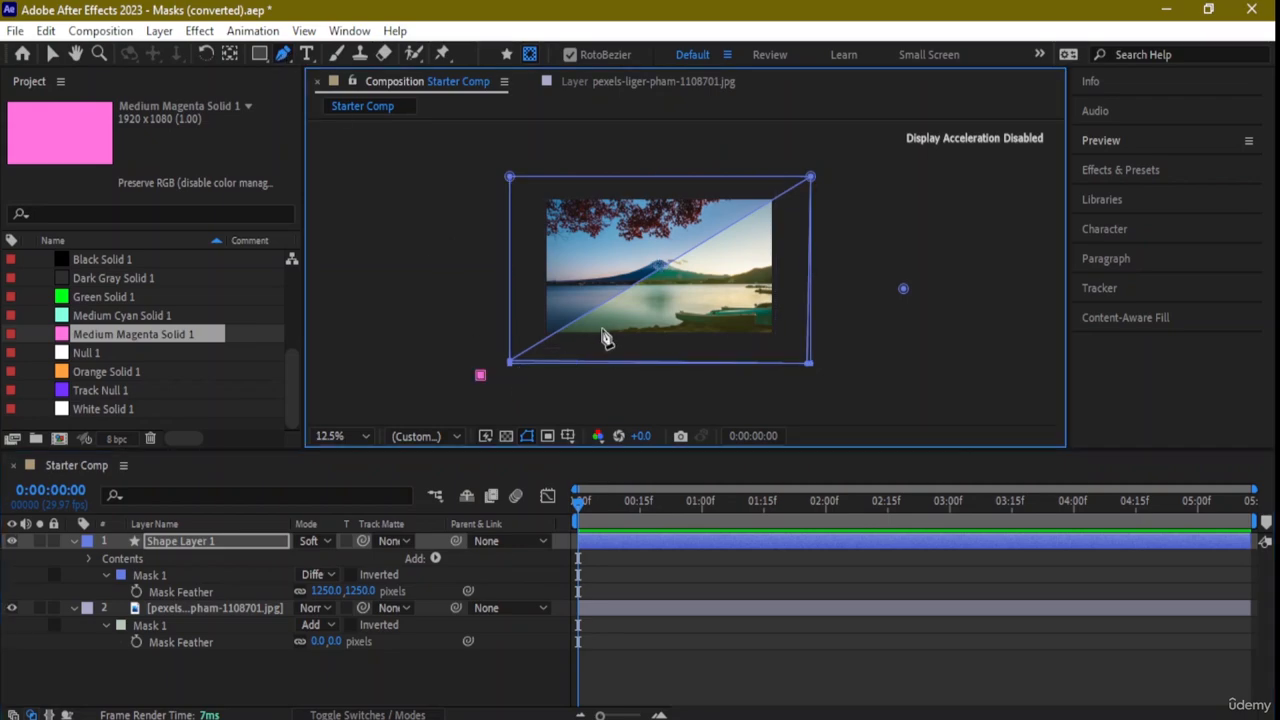
click(839, 150)
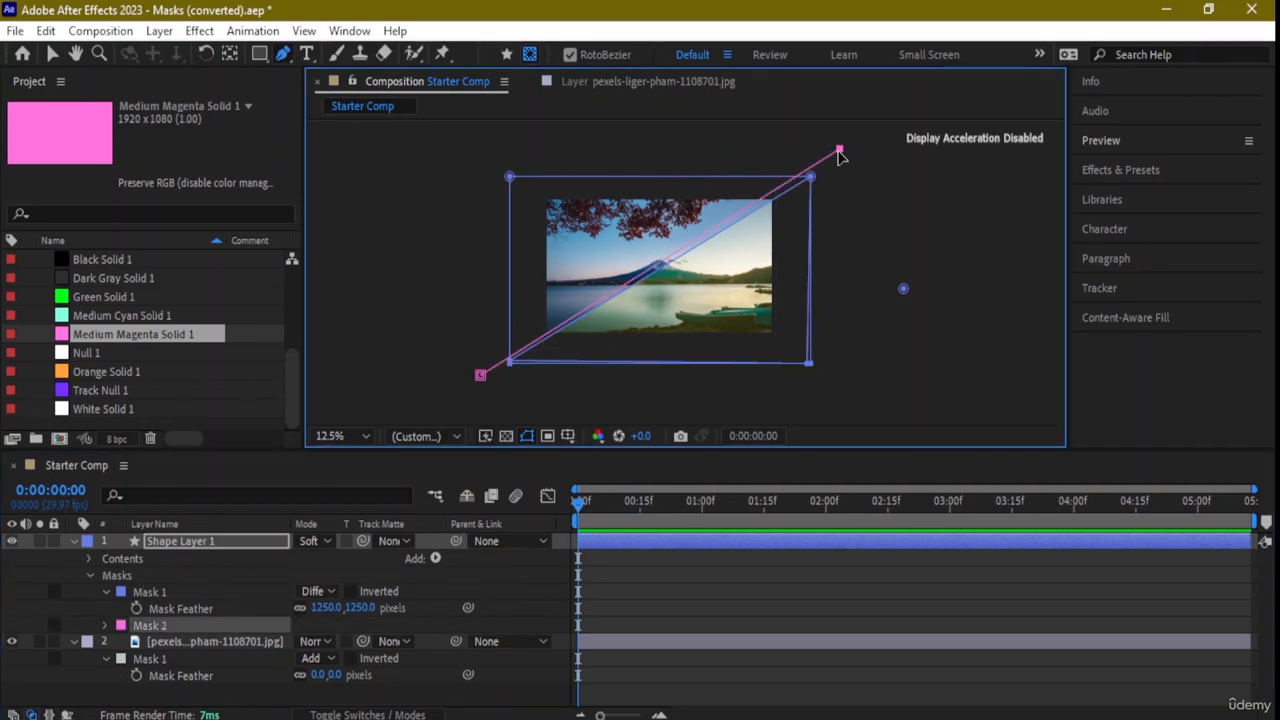
click(471, 140)
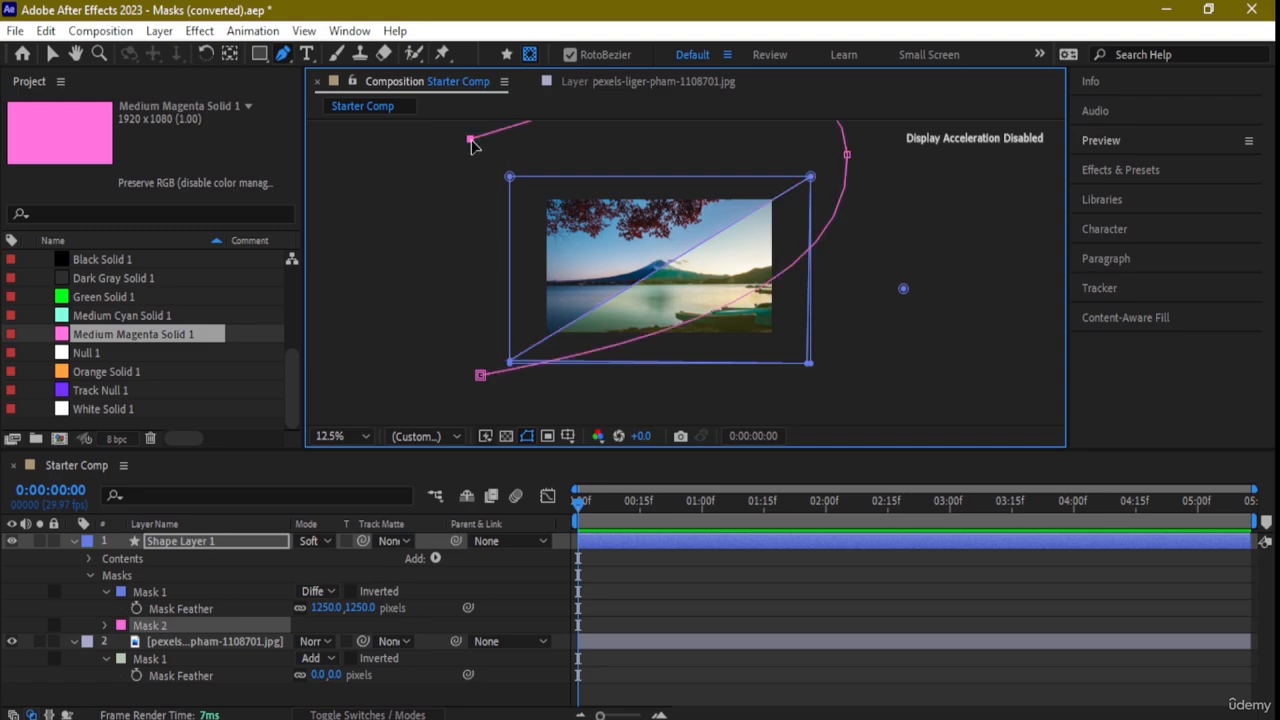
click(480, 376)
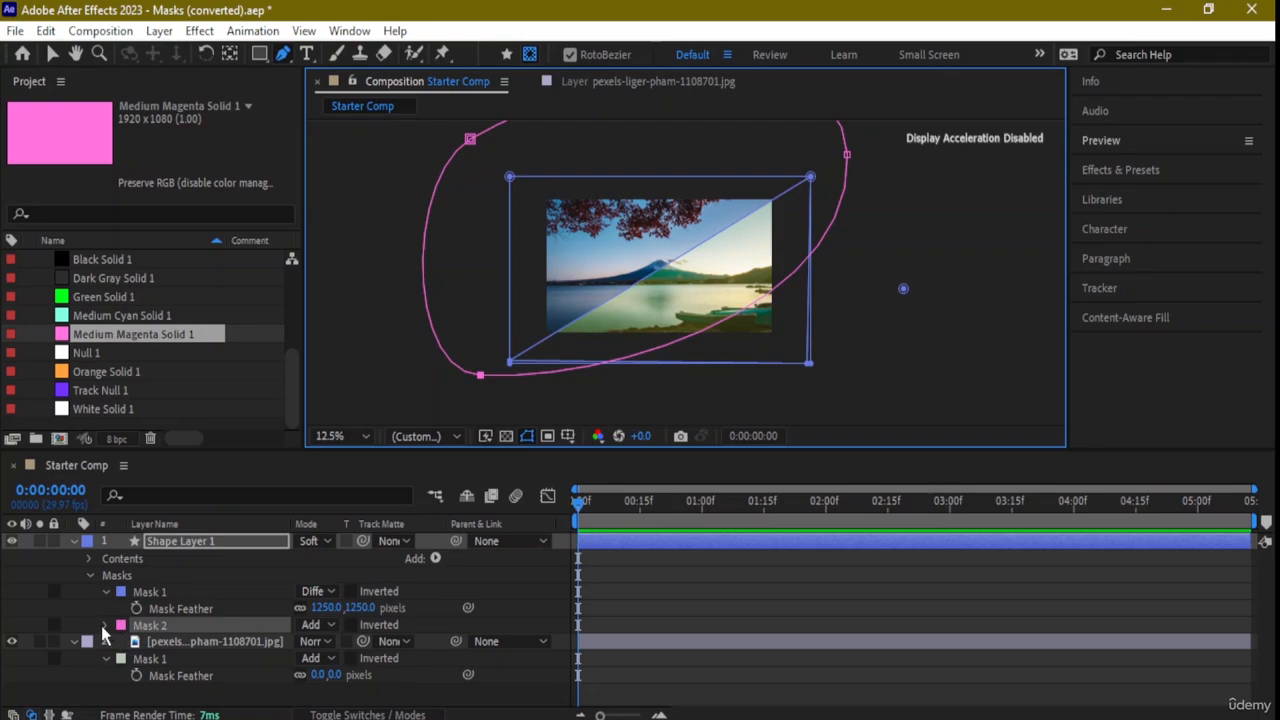
Set Shape Layer 1's Mask 2 to Intersect with a Mask Feather of 7 pixels
click(336, 621)
click(335, 621)
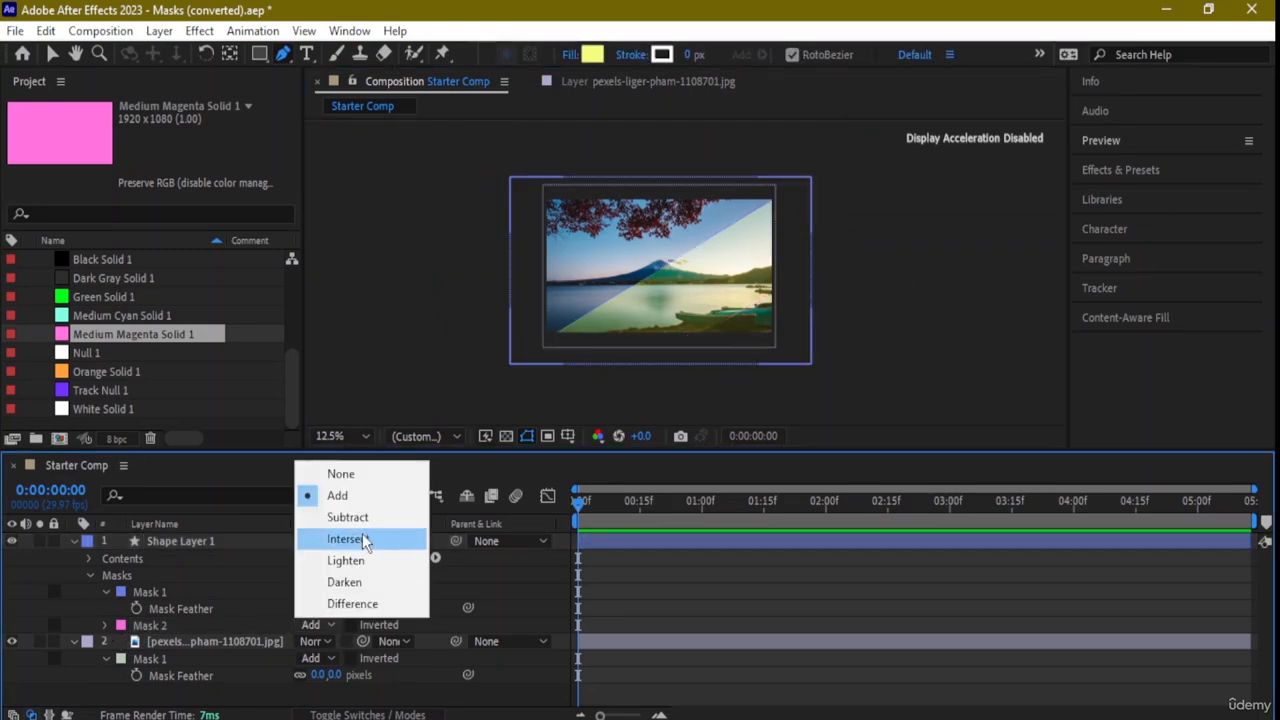
click(363, 538)
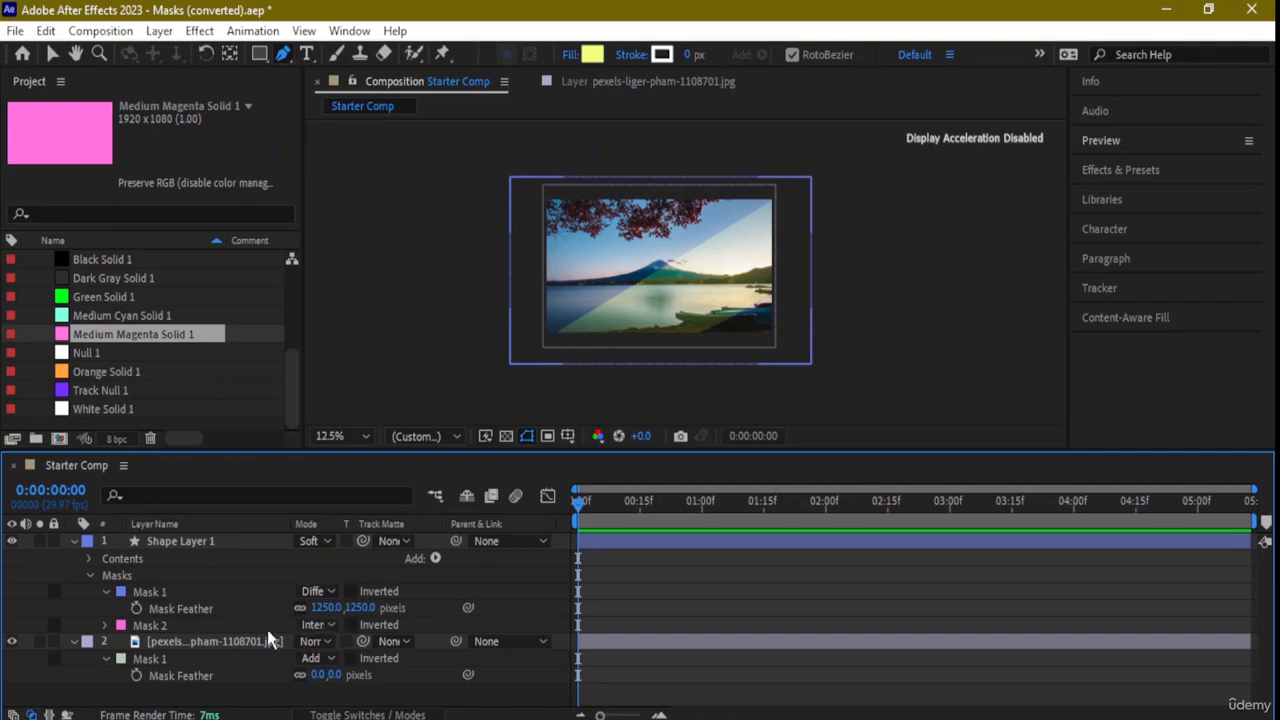
key(f)
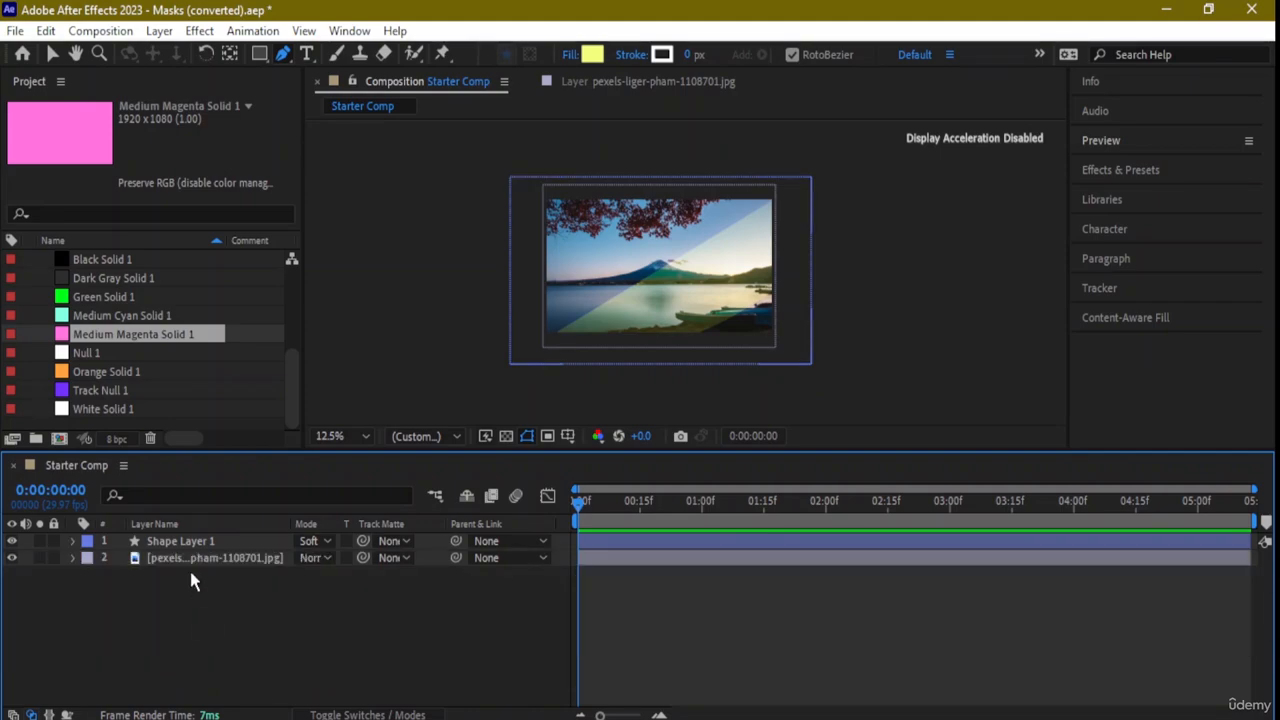
key(f)
click(175, 591)
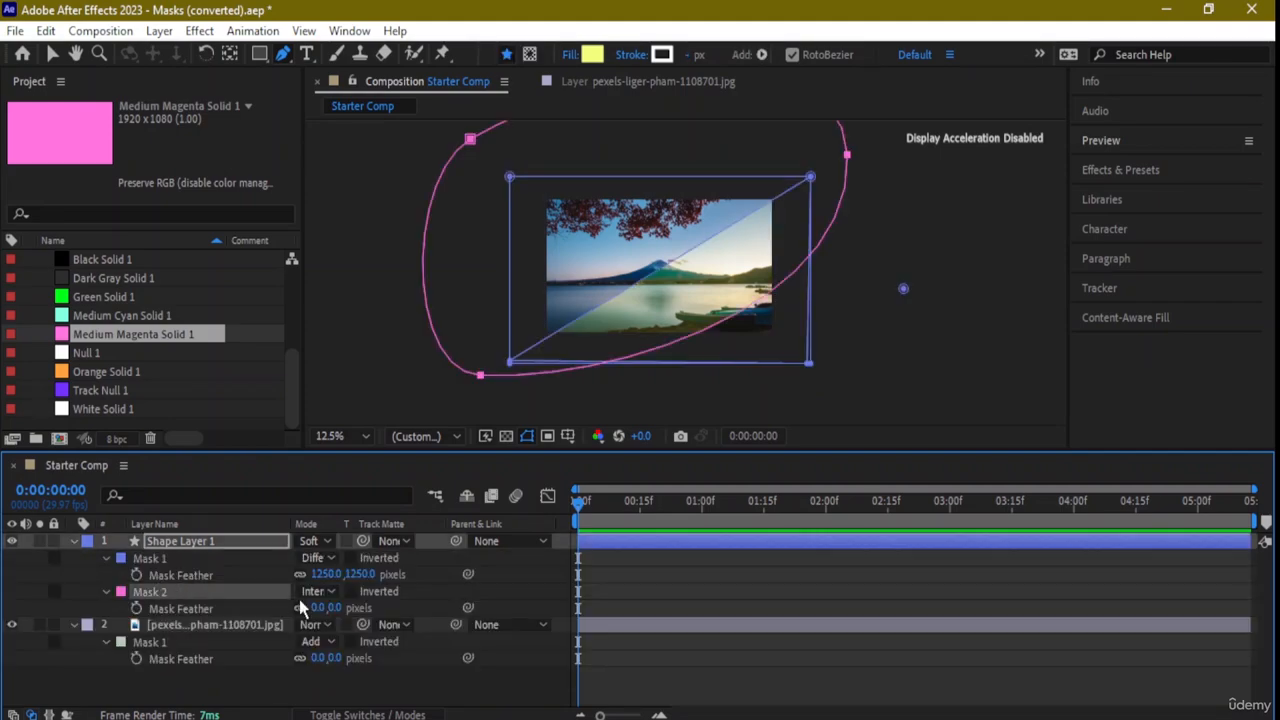
drag(316, 610, 468, 606)
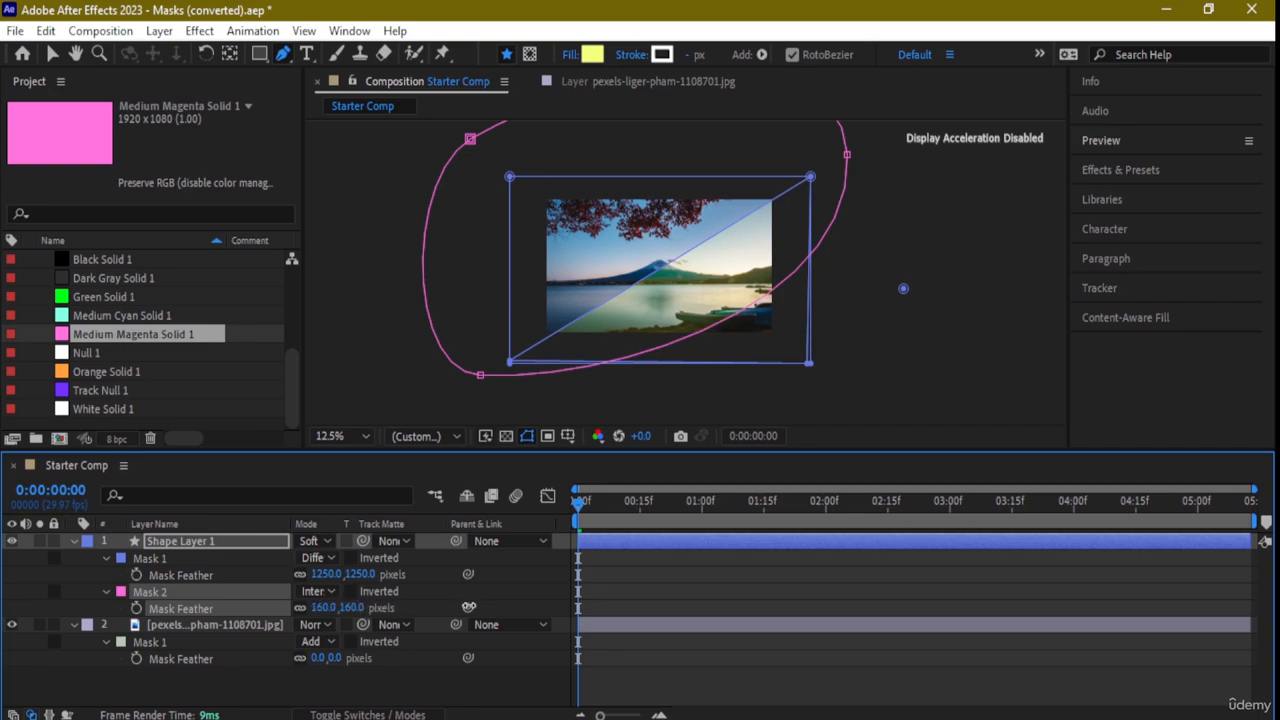
drag(558, 605, 272, 609)
drag(4, 598, 20, 598)
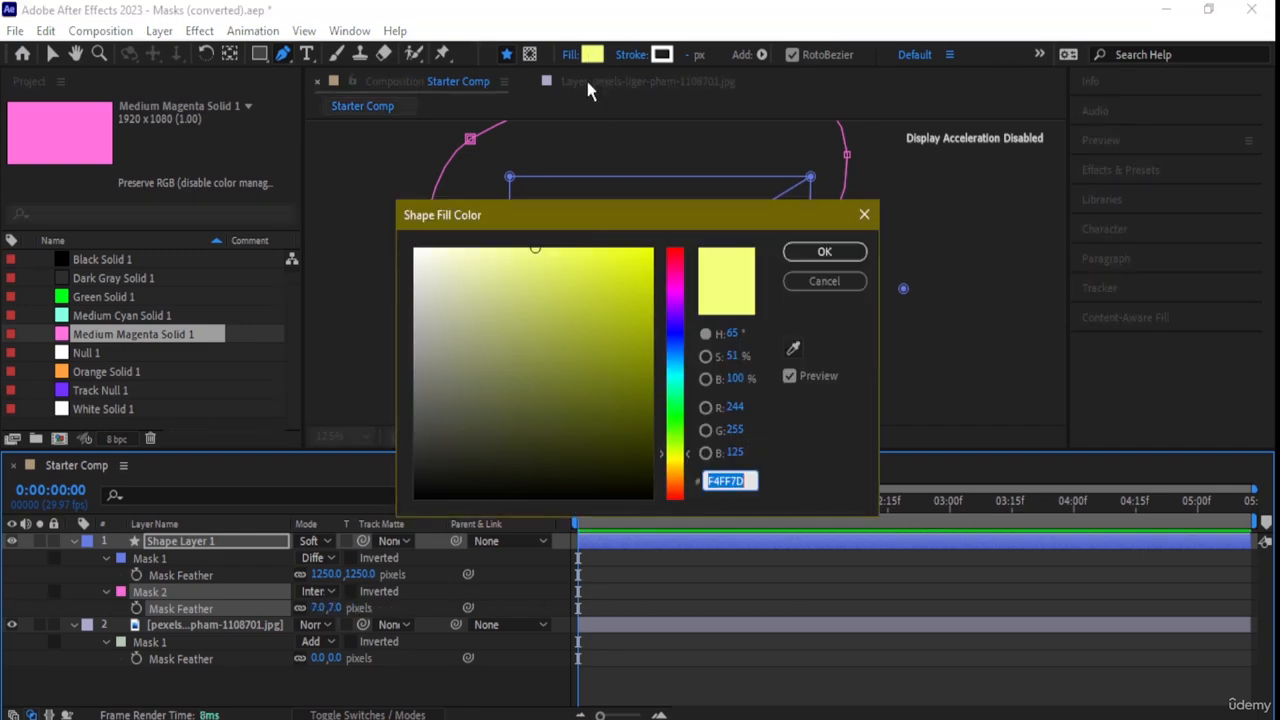
Change Shape Layer 1's fill colour to near-black and preview the composition
click(592, 54)
drag(609, 282, 613, 484)
click(824, 251)
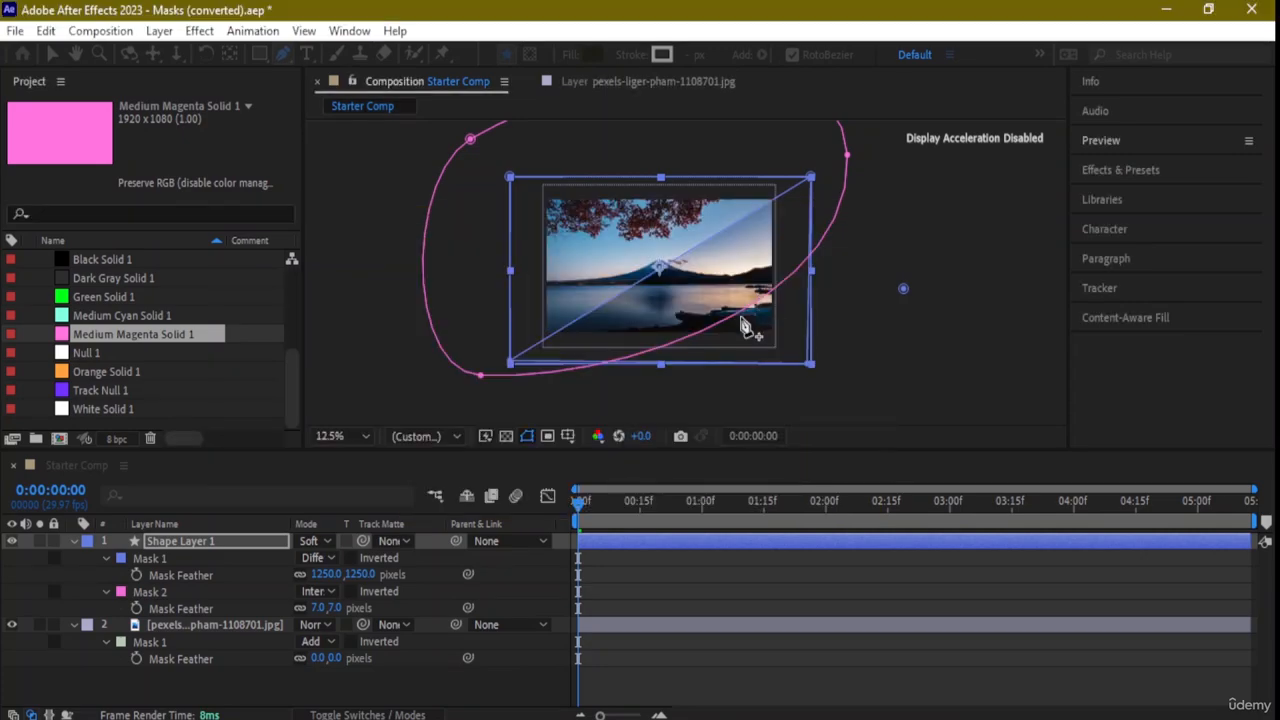
click(843, 222)
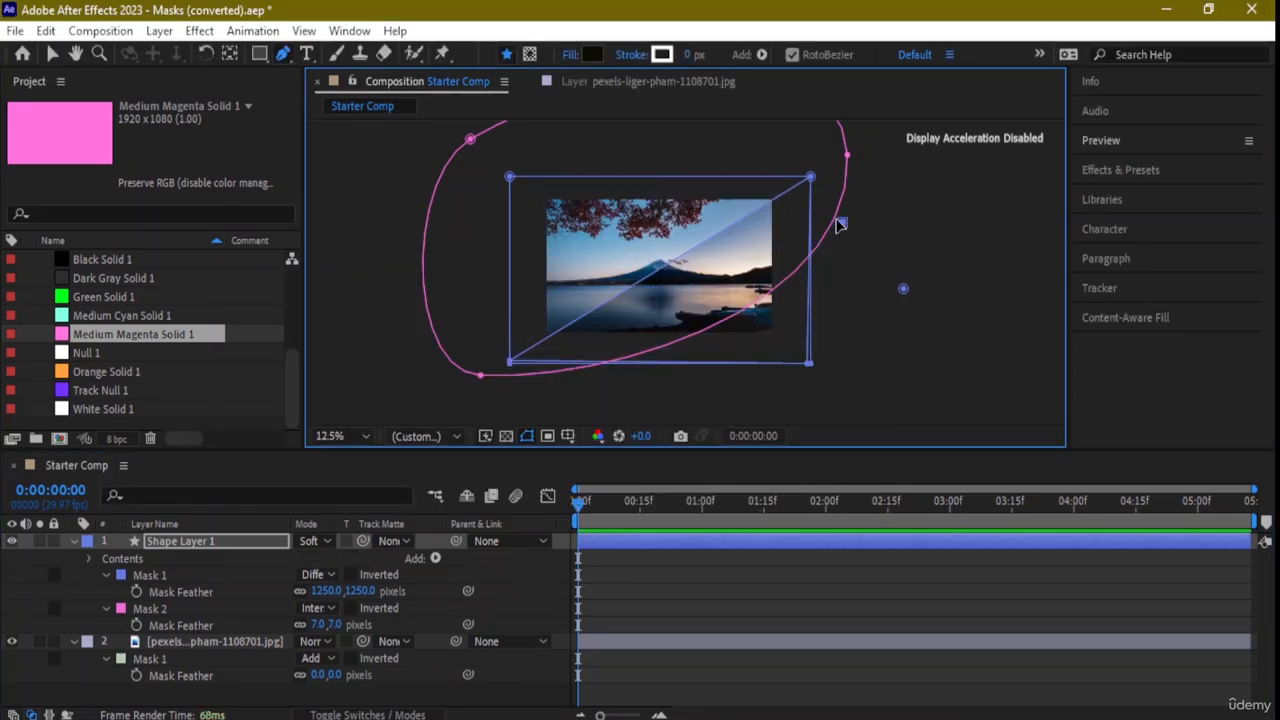
click(52, 54)
key(space)
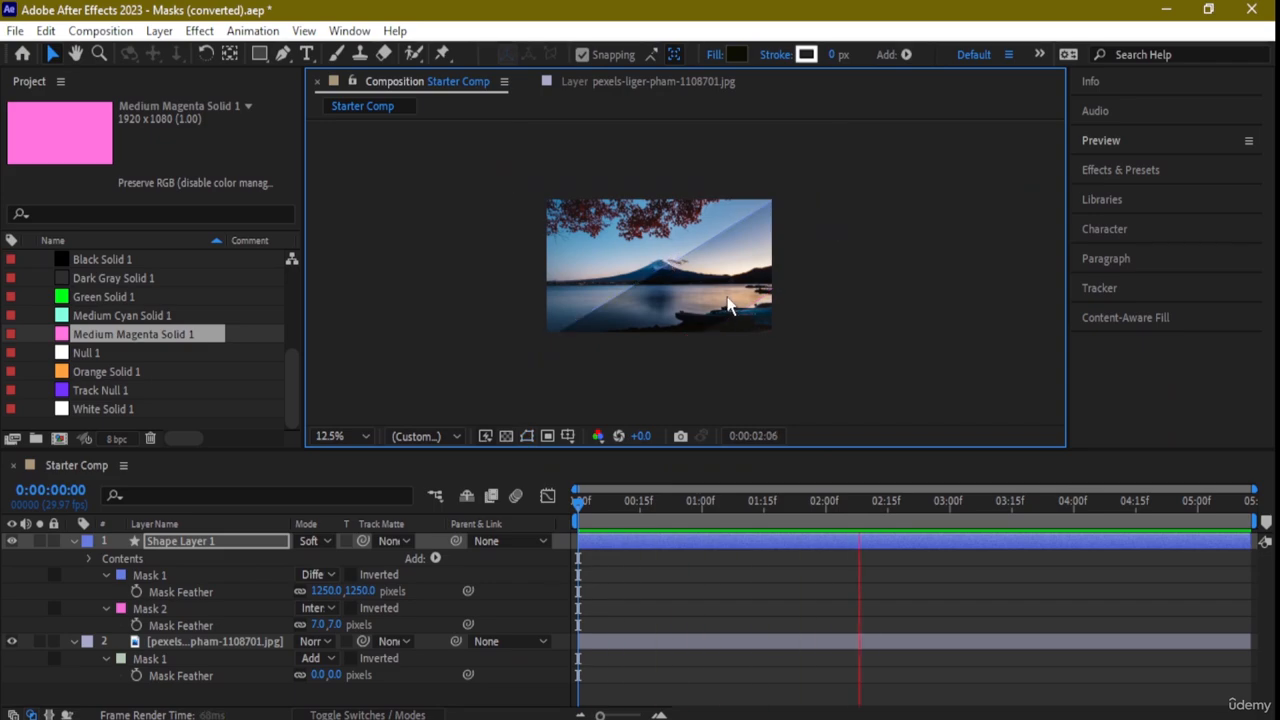
key(space)
Move Shape Layer 1's Mask 2 down and to the right so its curve clears the photo's lower-right corner
scroll(799, 288, up, 1)
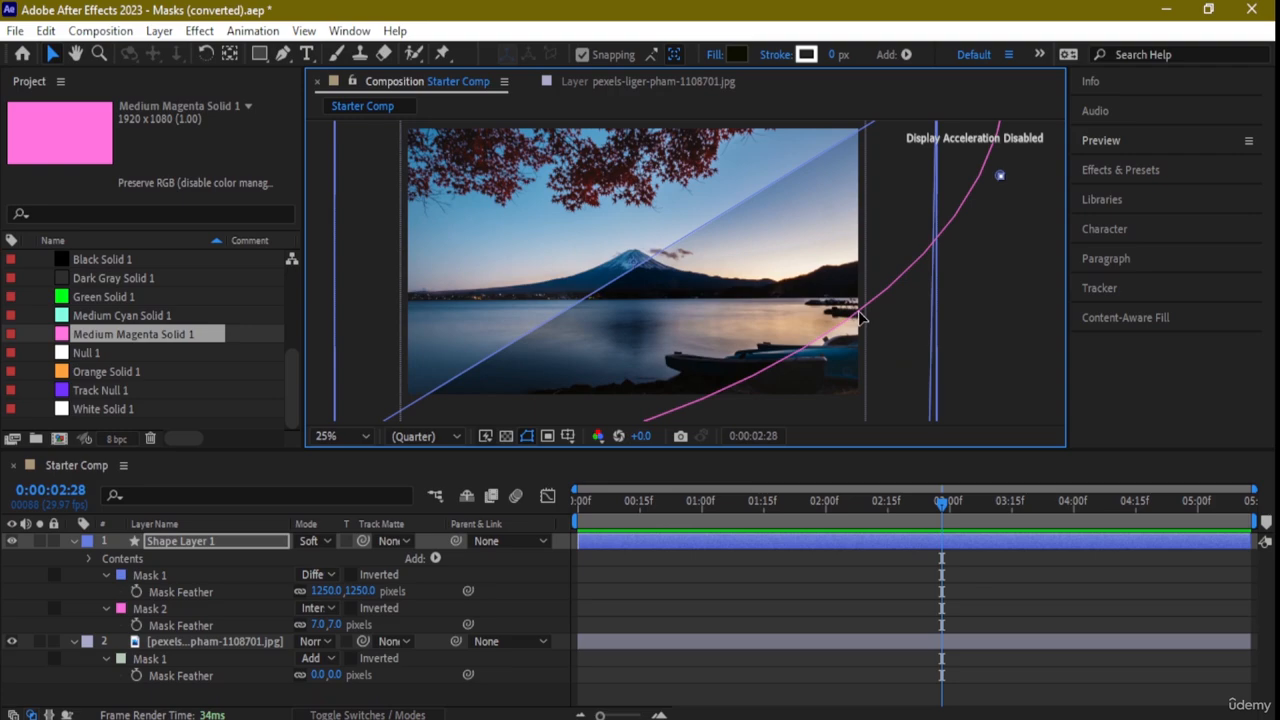
scroll(860, 318, down, 1)
scroll(802, 248, up, 1)
mouse_move(584, 245)
mouse_down()
mouse_move(420, 194)
mouse_move(351, 143)
mouse_move(491, 220)
mouse_move(603, 251)
mouse_move(513, 128)
mouse_move(466, 112)
mouse_up()
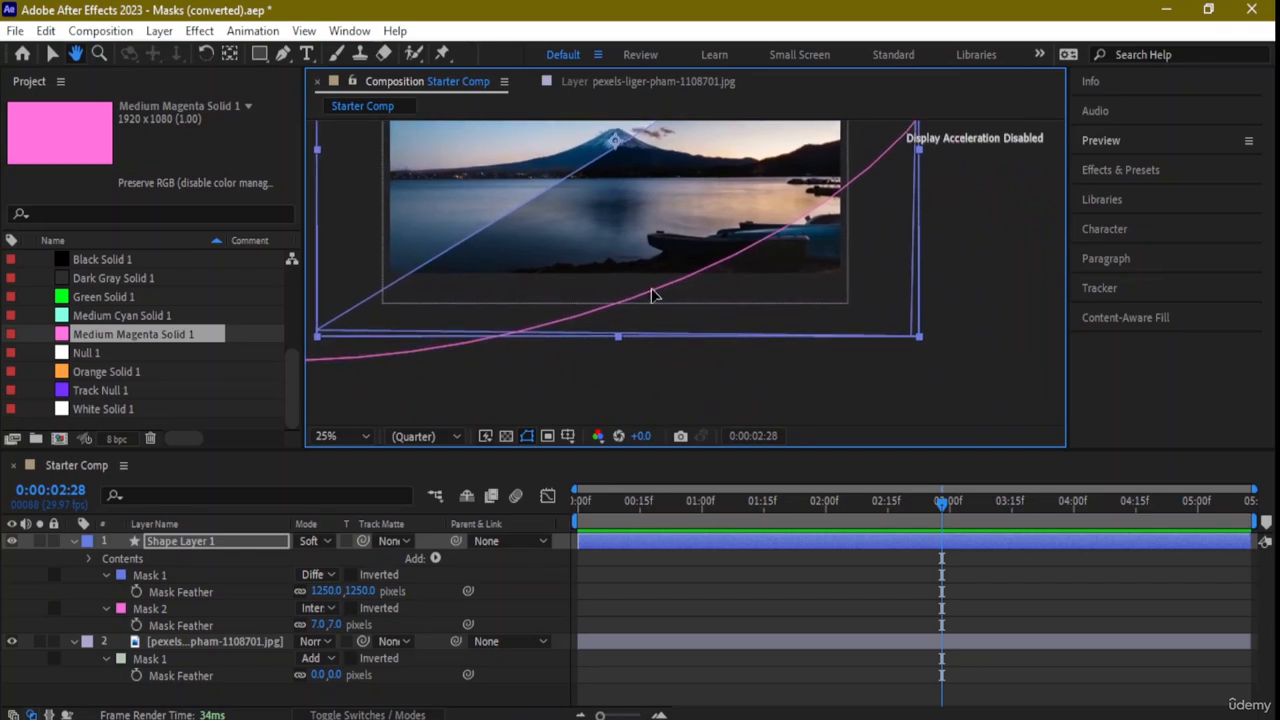
key(v)
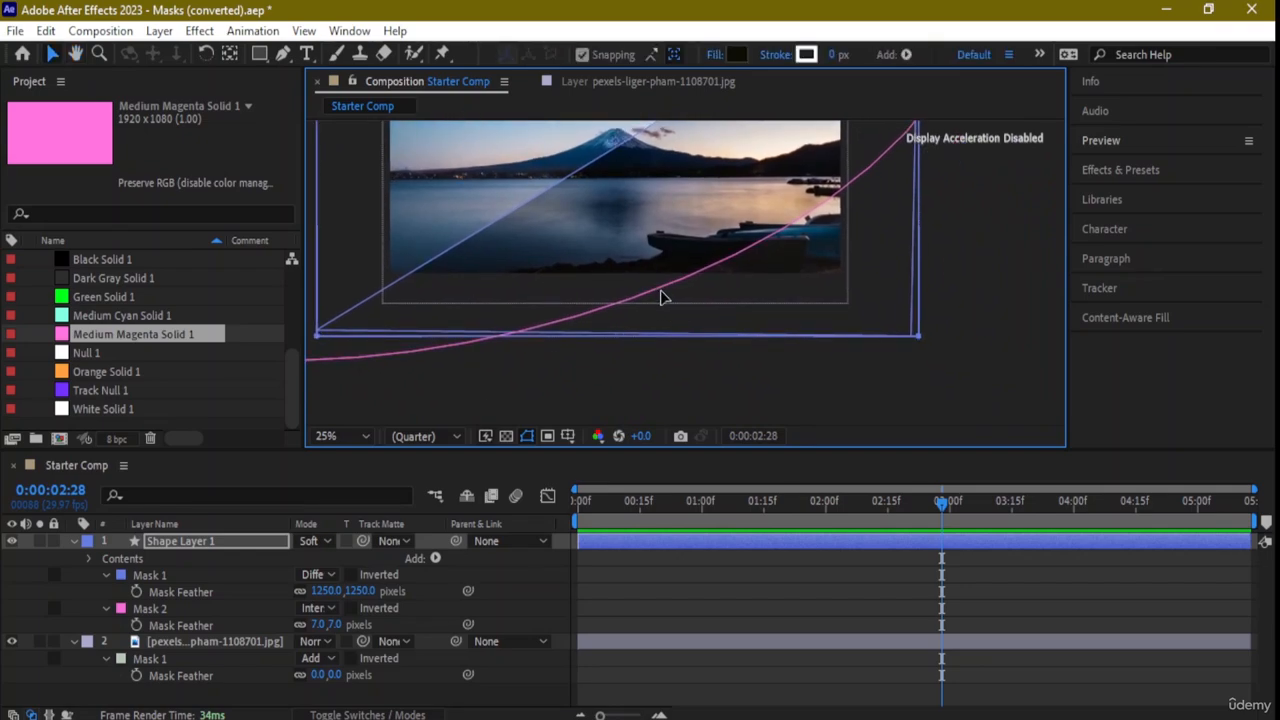
drag(660, 297, 731, 351)
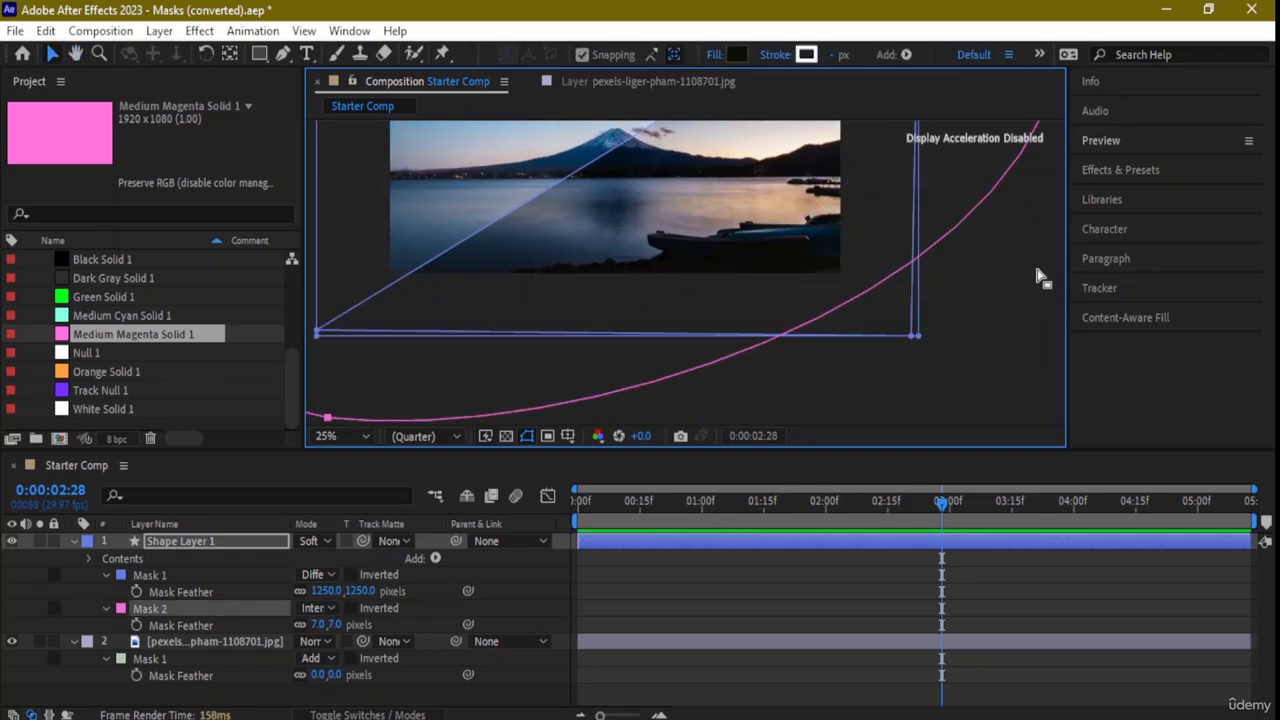
Examine the dark shape's diagonal edge across the boats, lake and mountain at 50% magnification
key(period)
key(h)
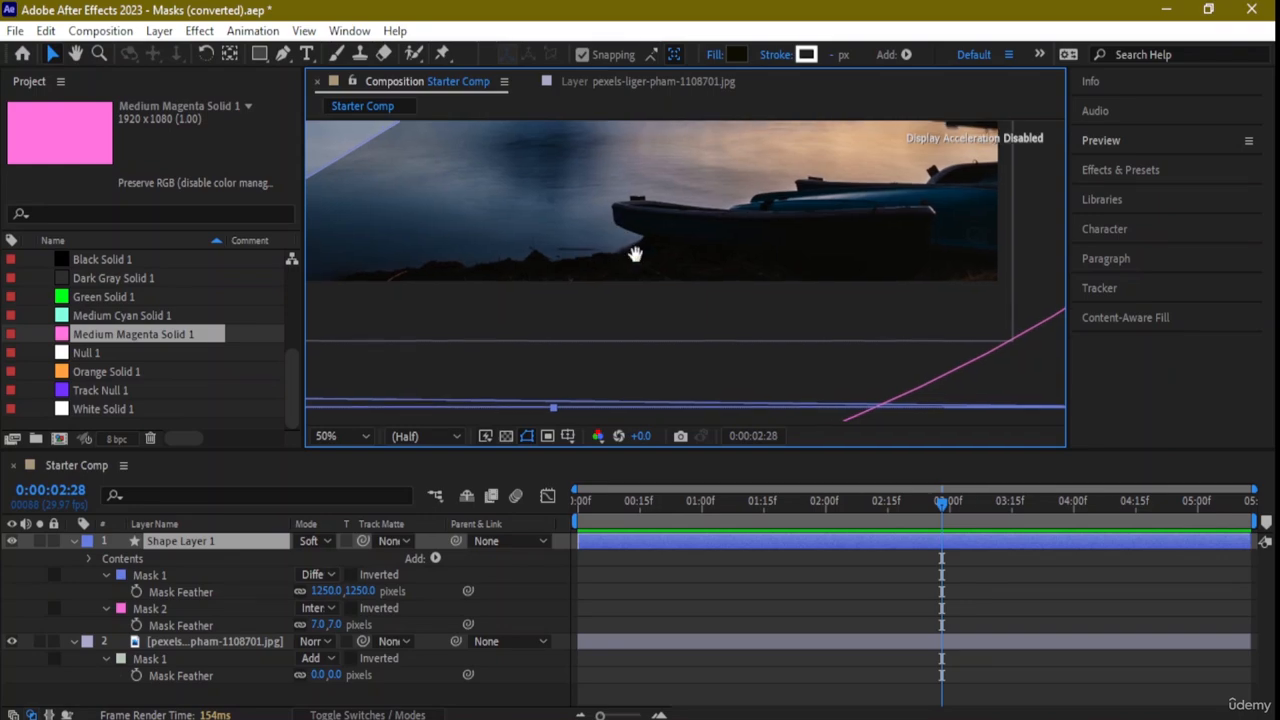
drag(634, 251, 663, 386)
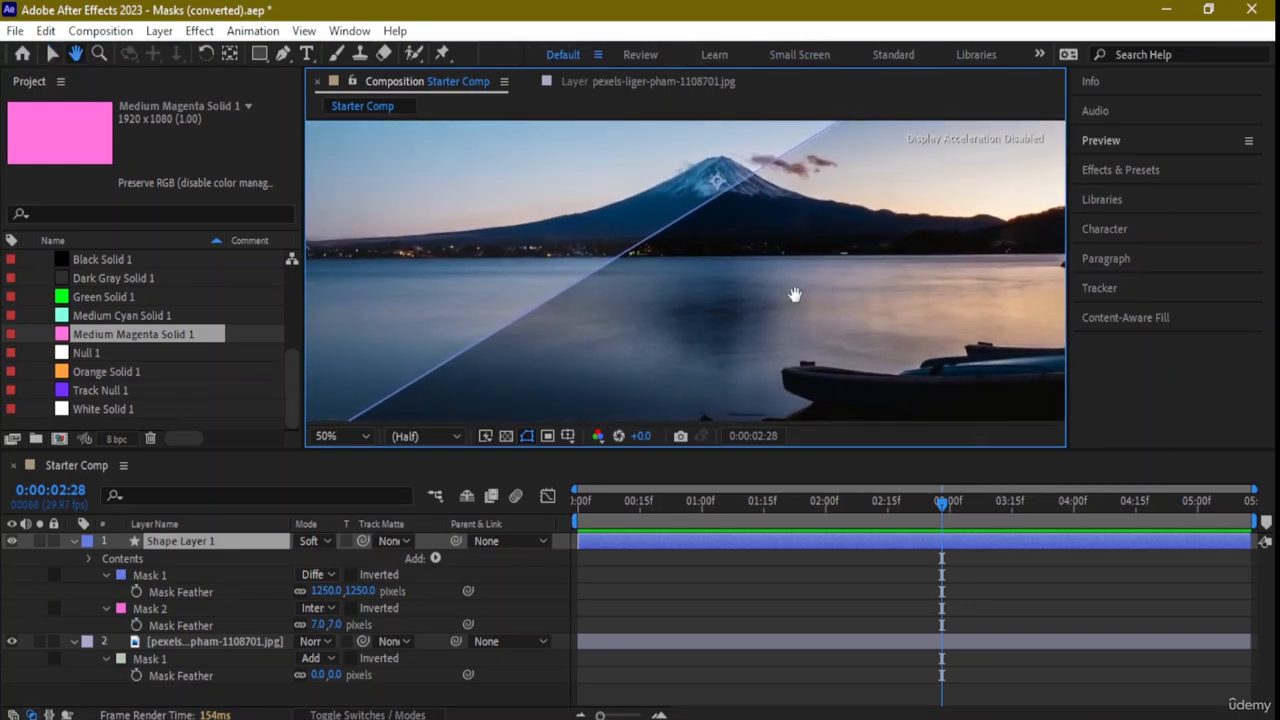
drag(640, 266, 943, 277)
key(v)
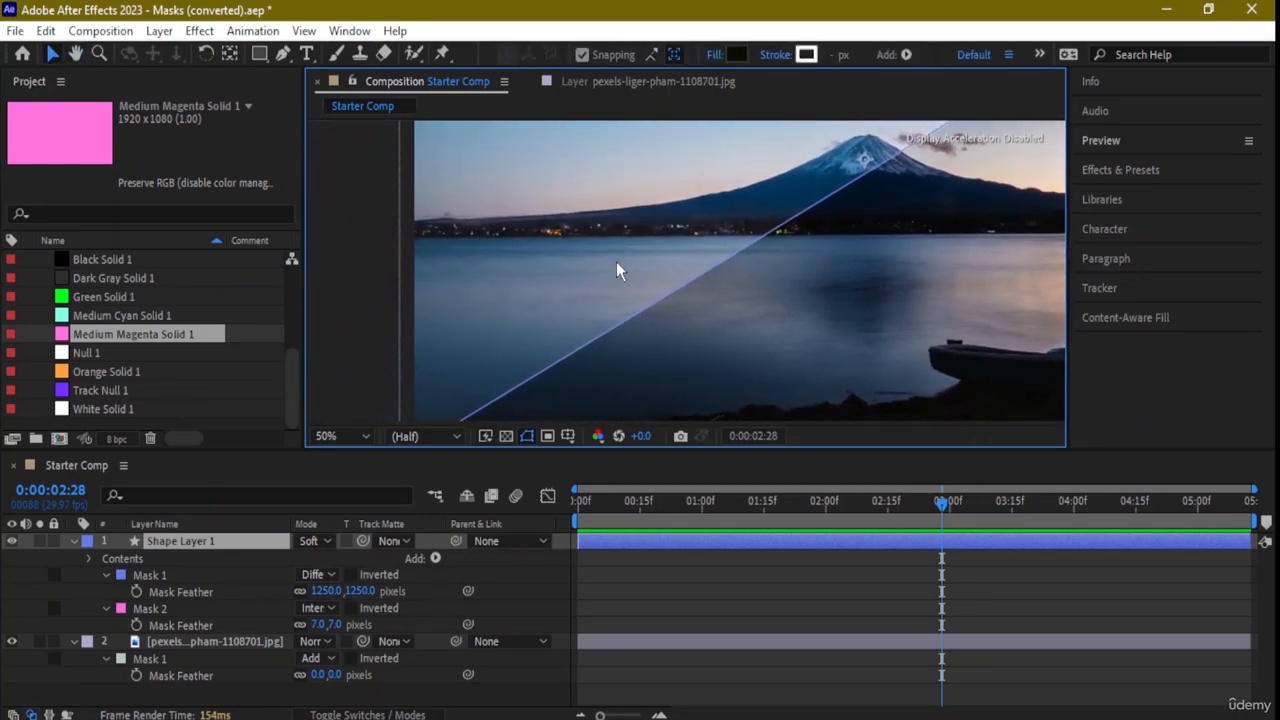
key(space)
drag(839, 256, 481, 182)
key(space)
drag(688, 238, 801, 302)
key(comma)
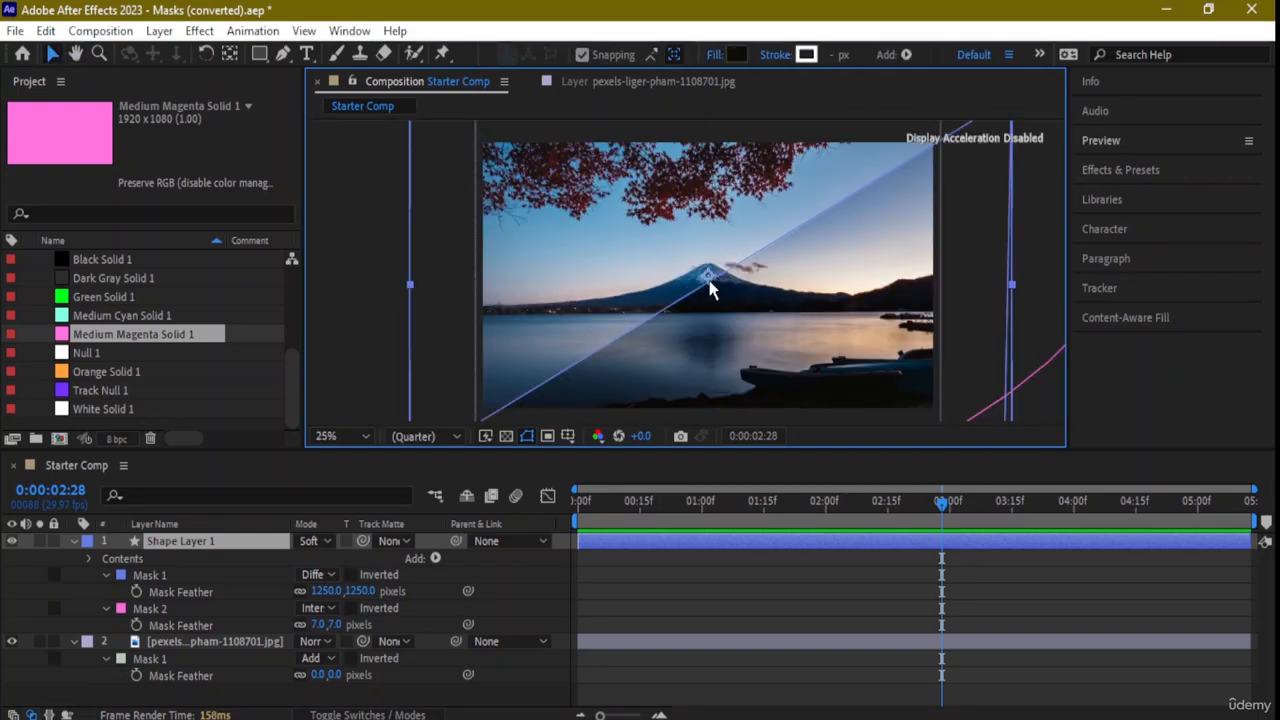
Move Shape Layer 1 up and left, and extend its Mask 1 corners and Mask 2 beyond the photo's lower-right corner
drag(708, 278, 505, 110)
key(comma)
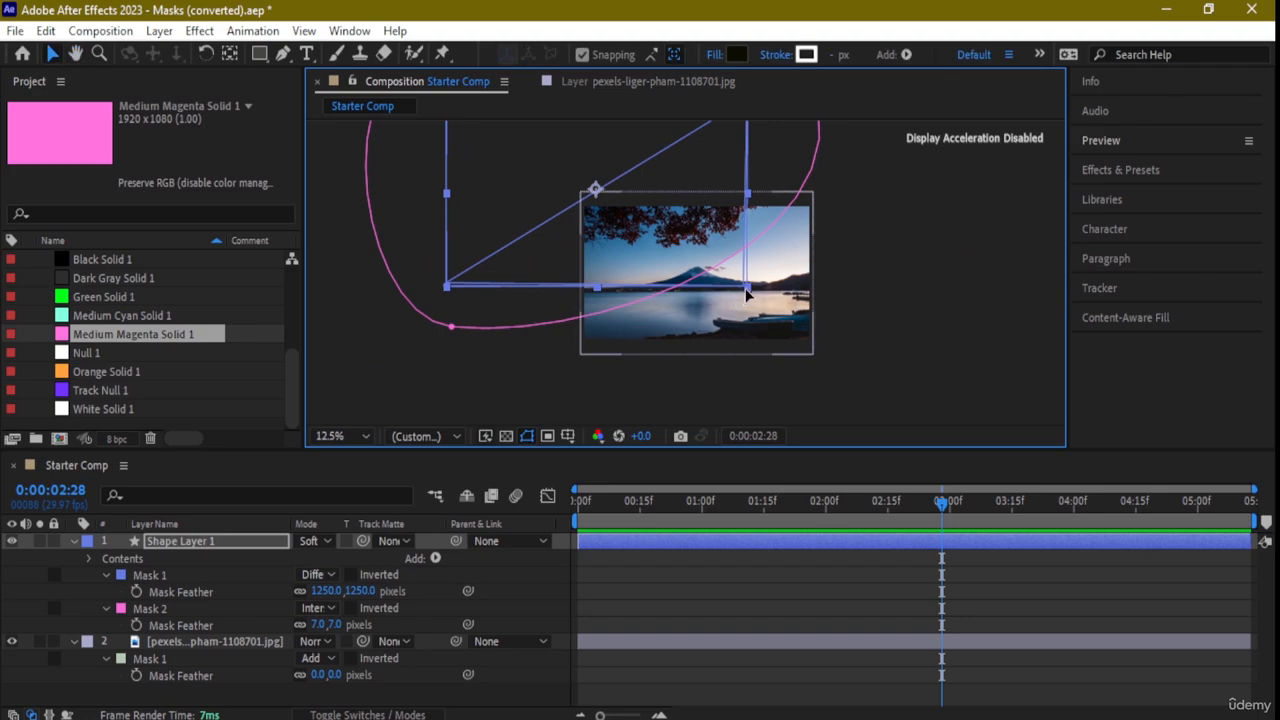
click(782, 314)
drag(783, 315, 986, 423)
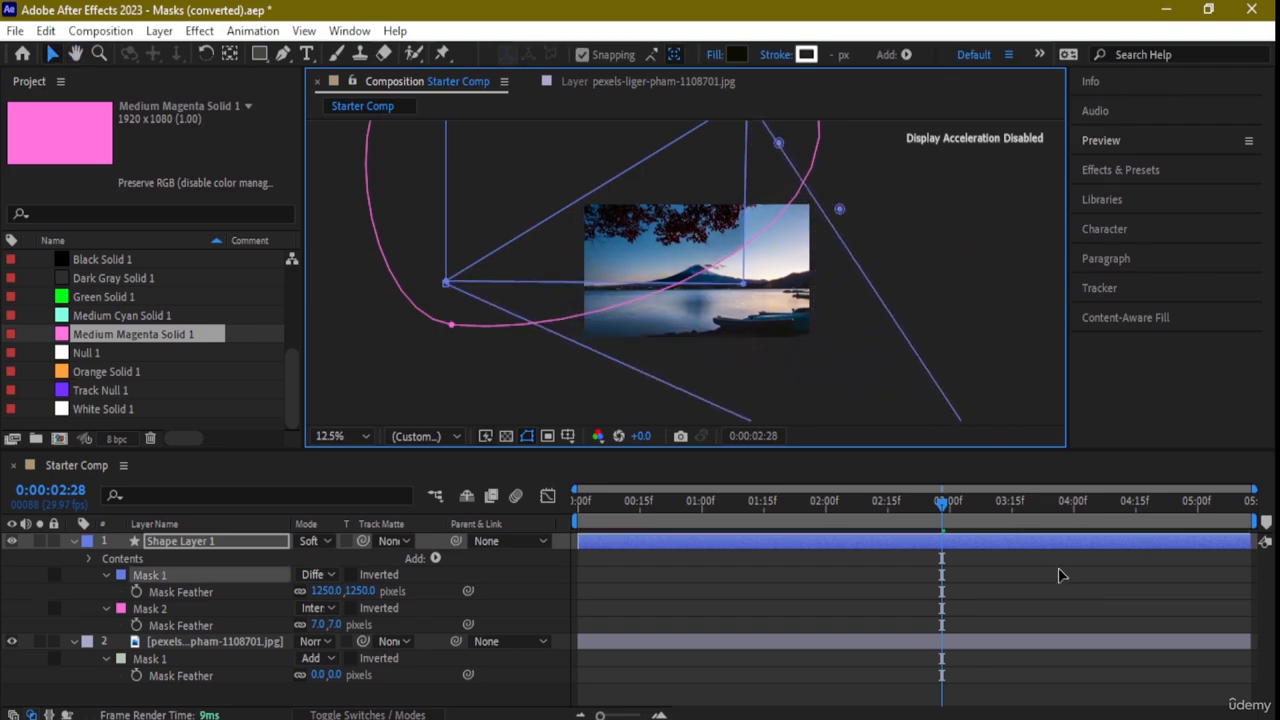
drag(694, 268, 783, 333)
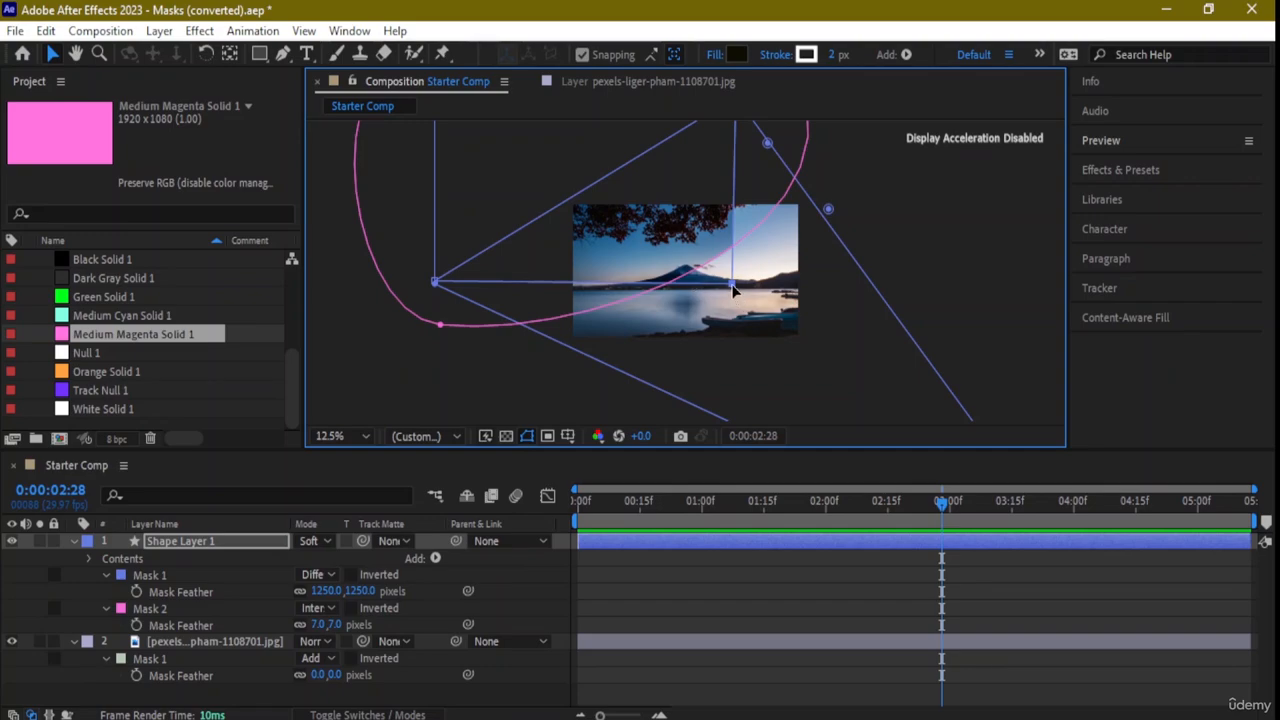
drag(733, 289, 1080, 574)
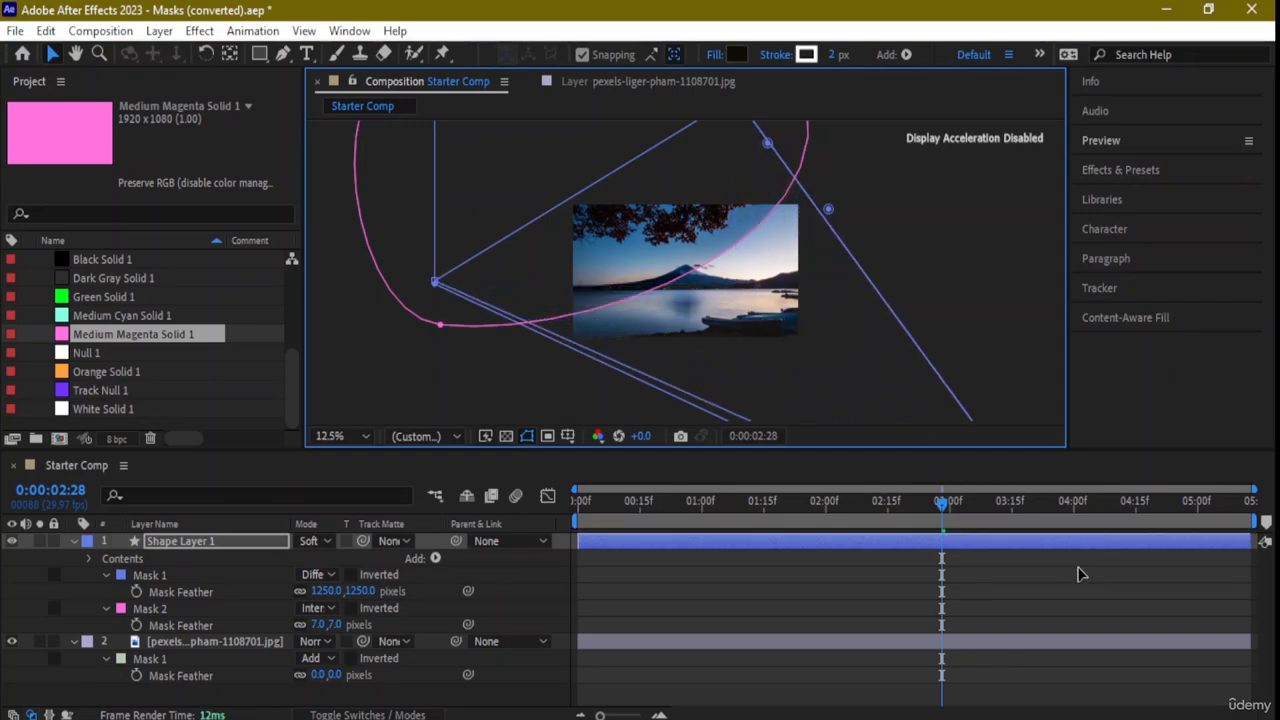
drag(717, 258, 829, 377)
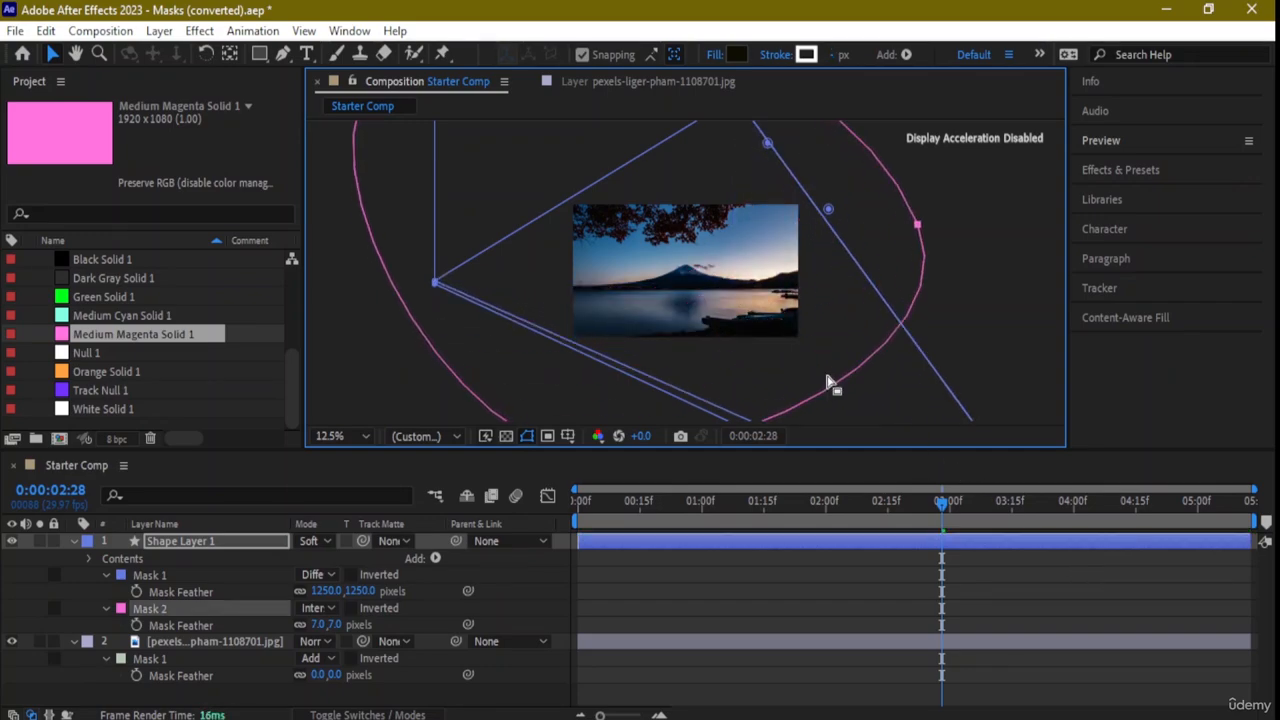
Inspect the darkened photo around the mountain up close at 0:00:04:18
click(938, 260)
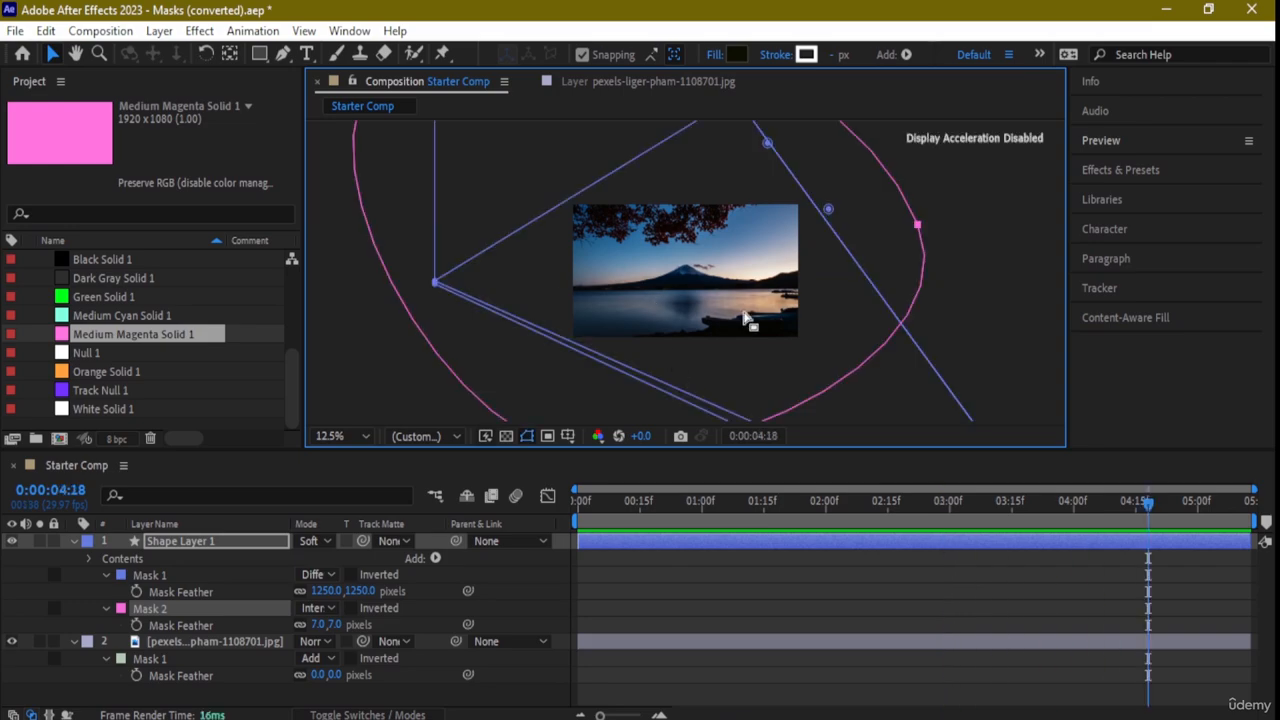
key(period)
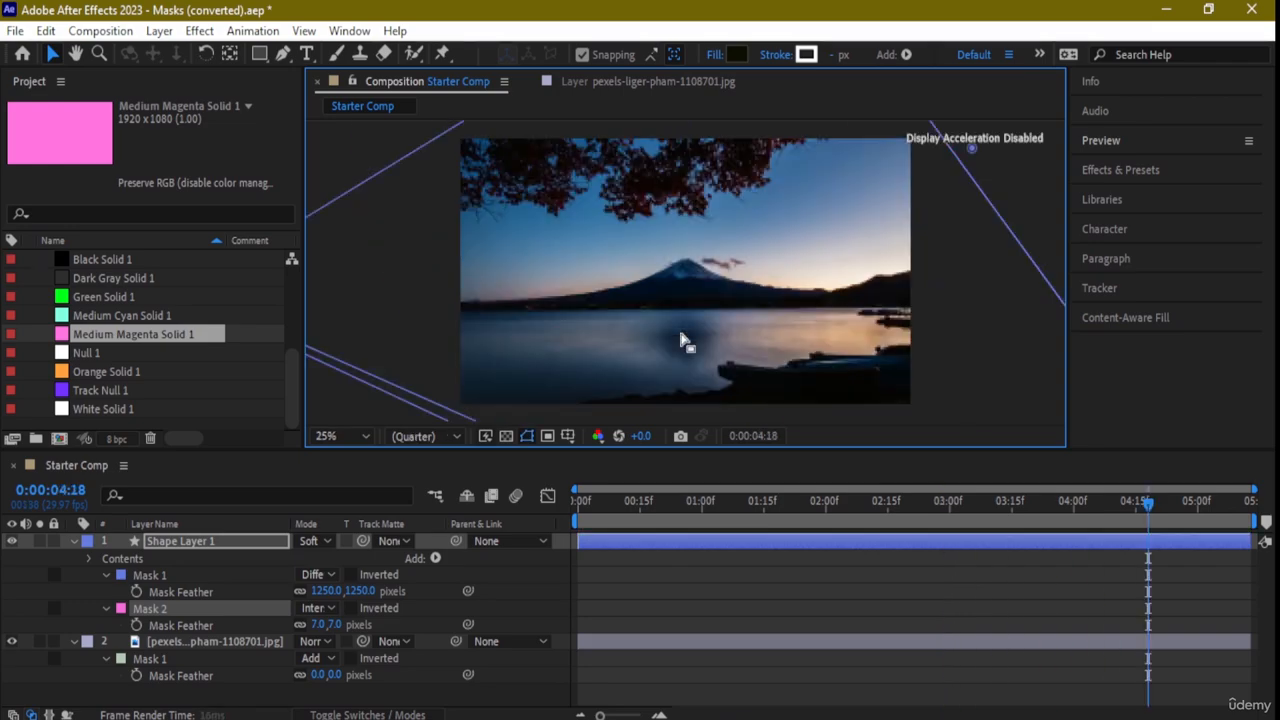
scroll(684, 340, up, 1)
mouse_move(662, 338)
mouse_down()
mouse_move(680, 286)
mouse_move(732, 225)
mouse_move(631, 249)
mouse_move(474, 226)
mouse_move(617, 280)
mouse_move(655, 325)
mouse_up()
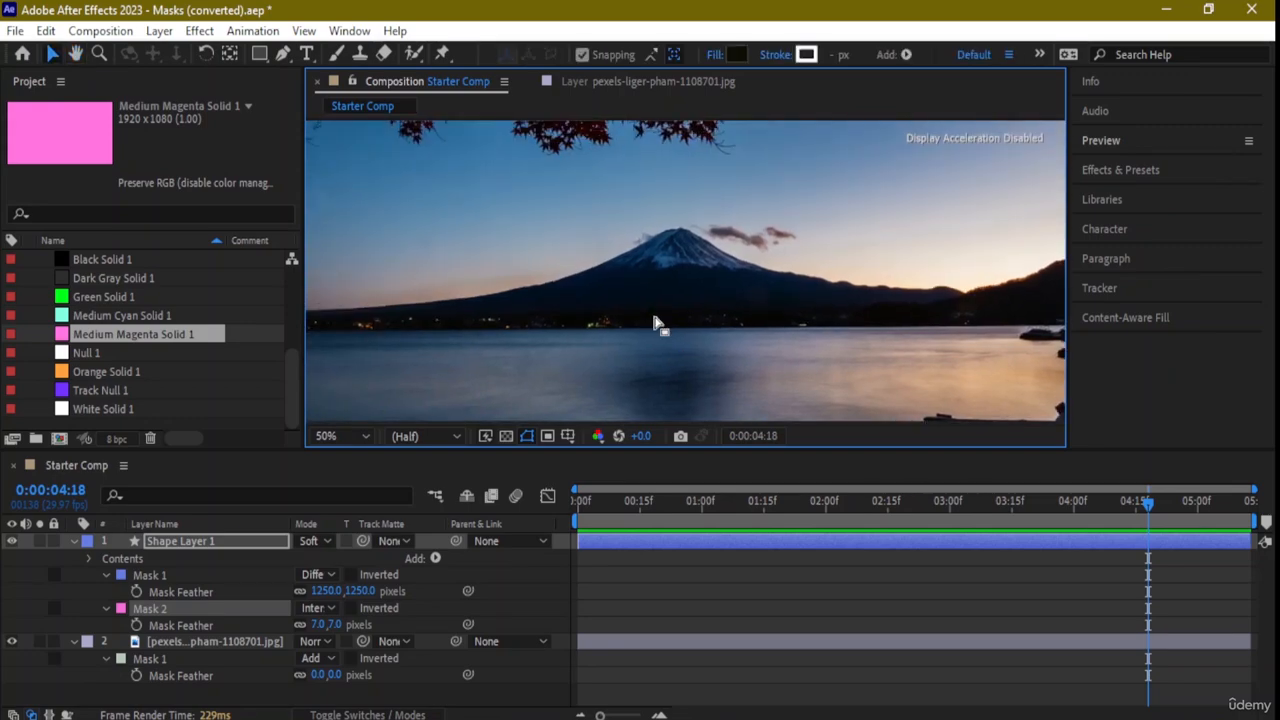
key(comma)
scroll(655, 325, down, 1)
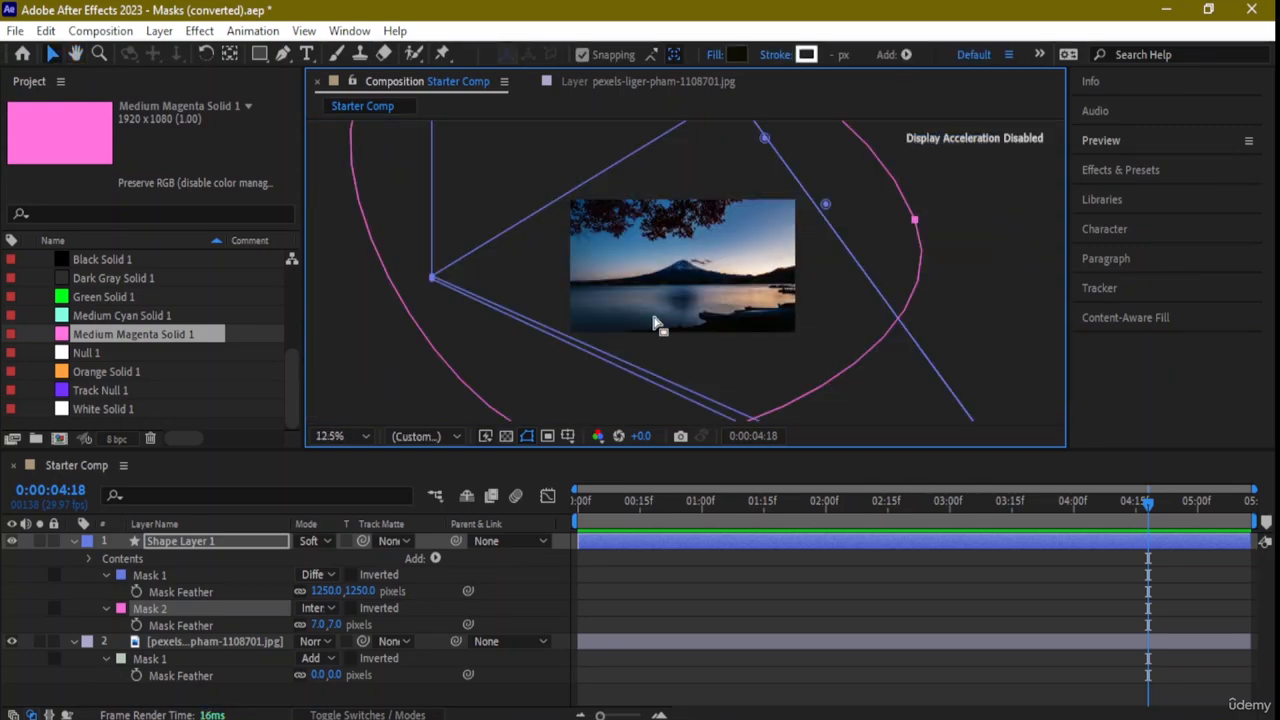
Undo the layer and mask moves, the dark fill colour and the creation of Mask 2 on Shape Layer 1
key(j)
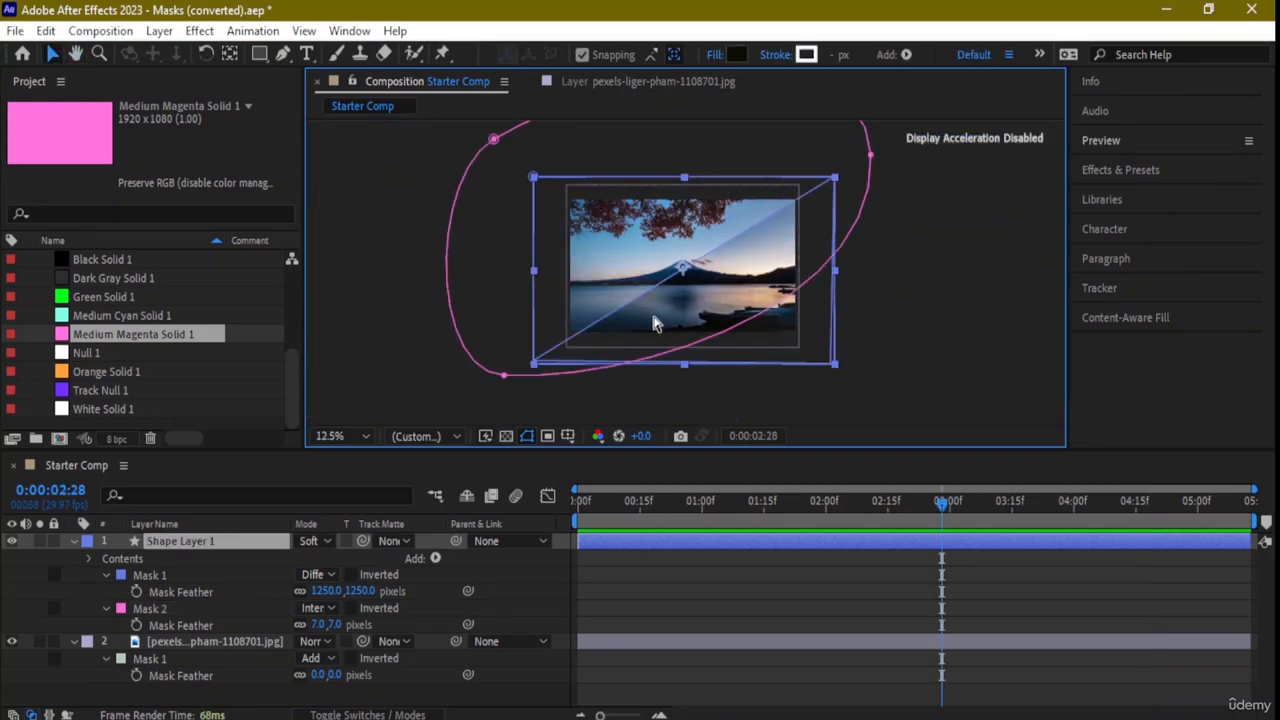
key(ctrl+z)
key(ctrl+z)
key(ctrl+z)
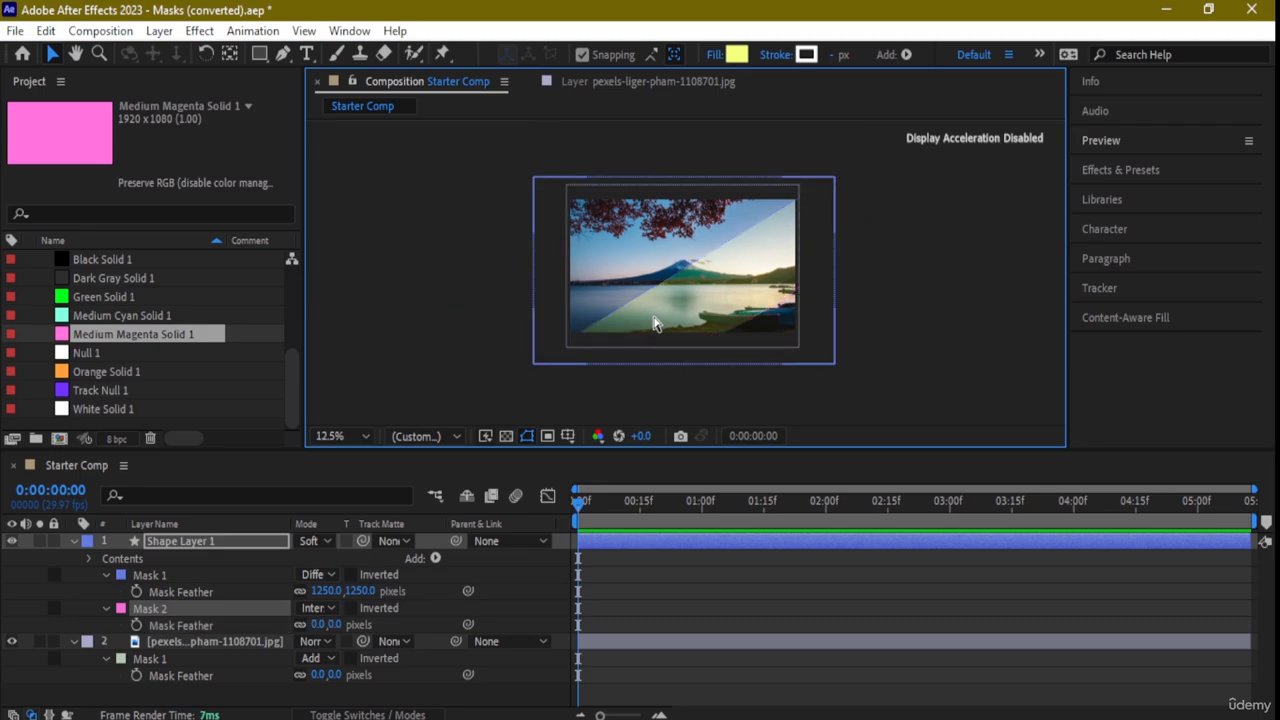
key(ctrl+z)
key(ctrl+z)
key(ctrl+z)
key(ctrl+z)
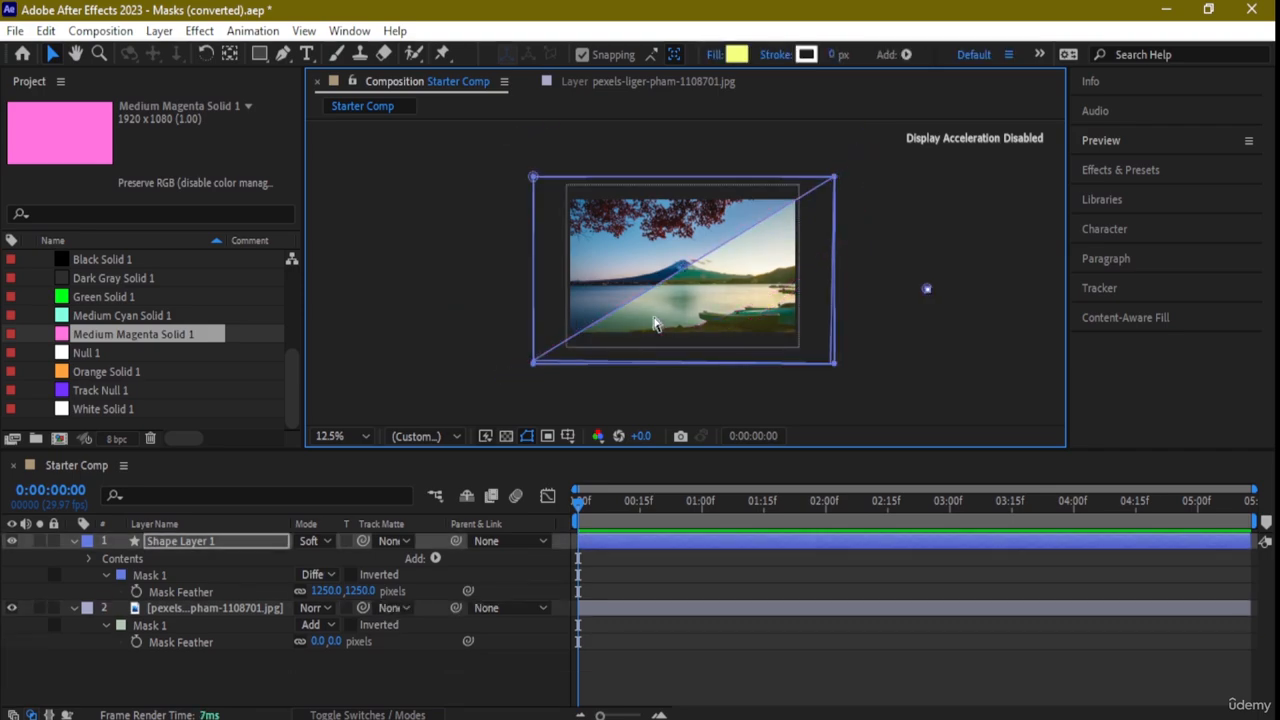
Undo the Difference mode and 1250-pixel feather on Shape Layer 1's Mask 1
key(ctrl+z)
key(ctrl+z)
key(ctrl+z)
key(ctrl+z)
key(ctrl+z)
key(ctrl+z)
key(ctrl+z)
key(ctrl+z)
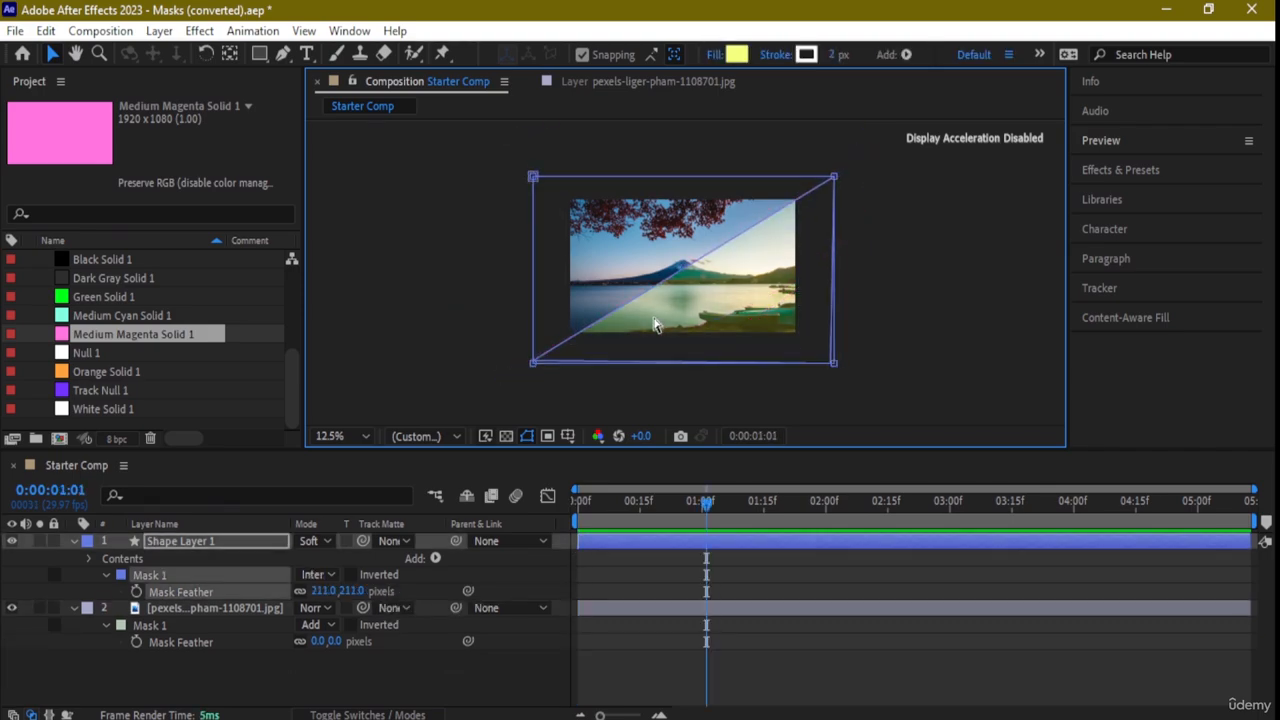
Undo the Soft Light blending mode, the Intersect mask mode and the 211-pixel feather on Shape Layer 1
key(ctrl+z)
key(ctrl+z)
key(ctrl+z)
key(ctrl+z)
key(ctrl+z)
key(ctrl+z)
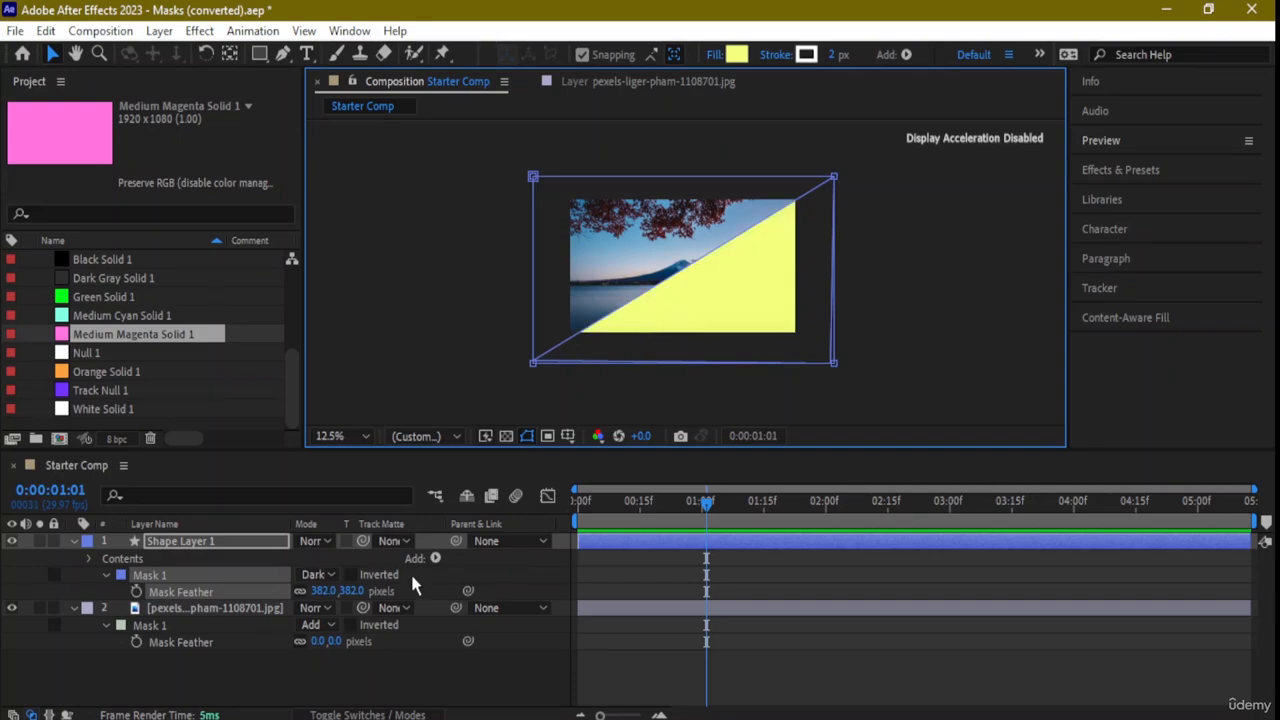
Undo the creation of Mask 1 on Shape Layer 1 and the path points that closed its triangle
key(ctrl+z)
key(ctrl+z)
key(ctrl+z)
key(ctrl+z)
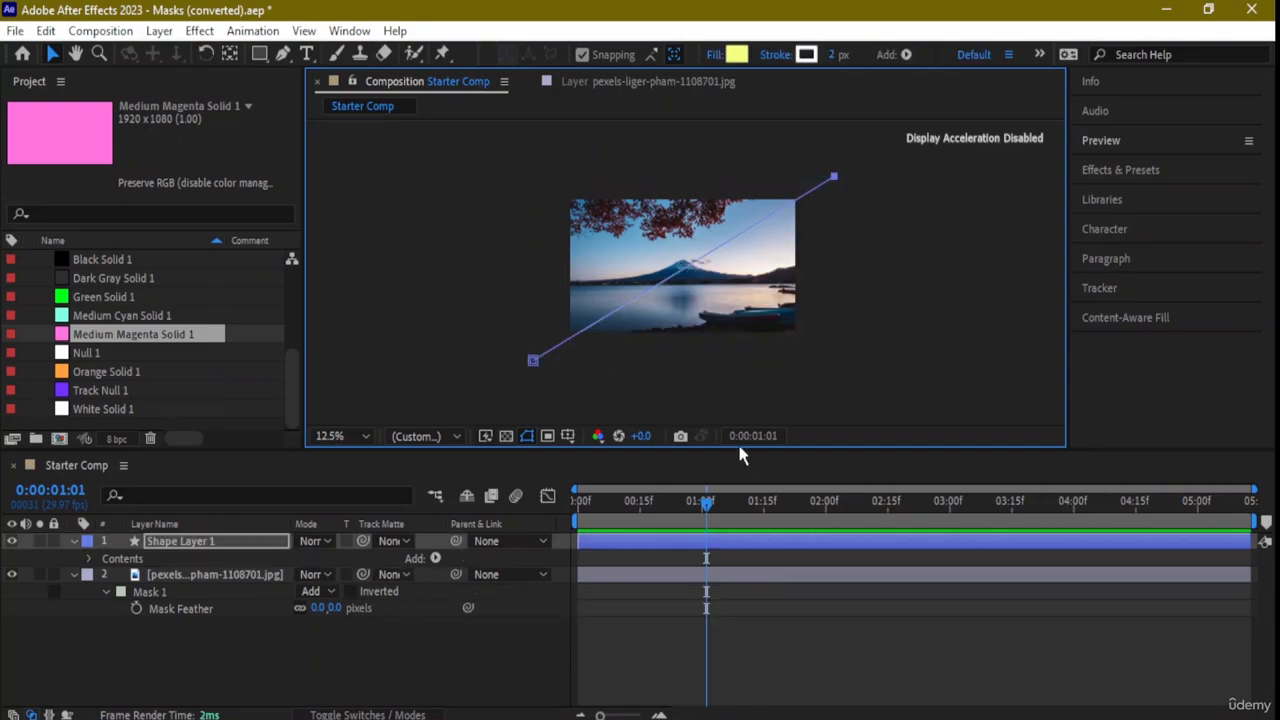
Collapse Shape Layer 1's diagonal line by moving its upper-right endpoint onto the lower-left one
drag(833, 178, 533, 366)
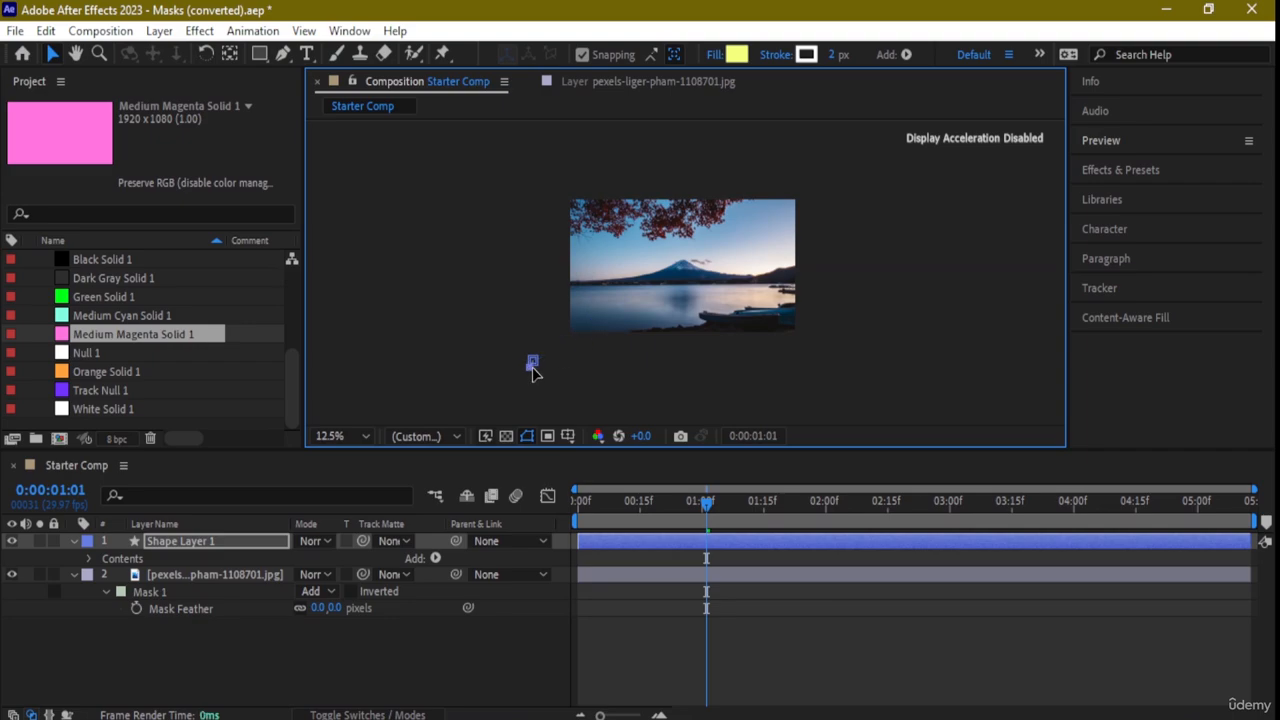
scroll(794, 300, up, 2)
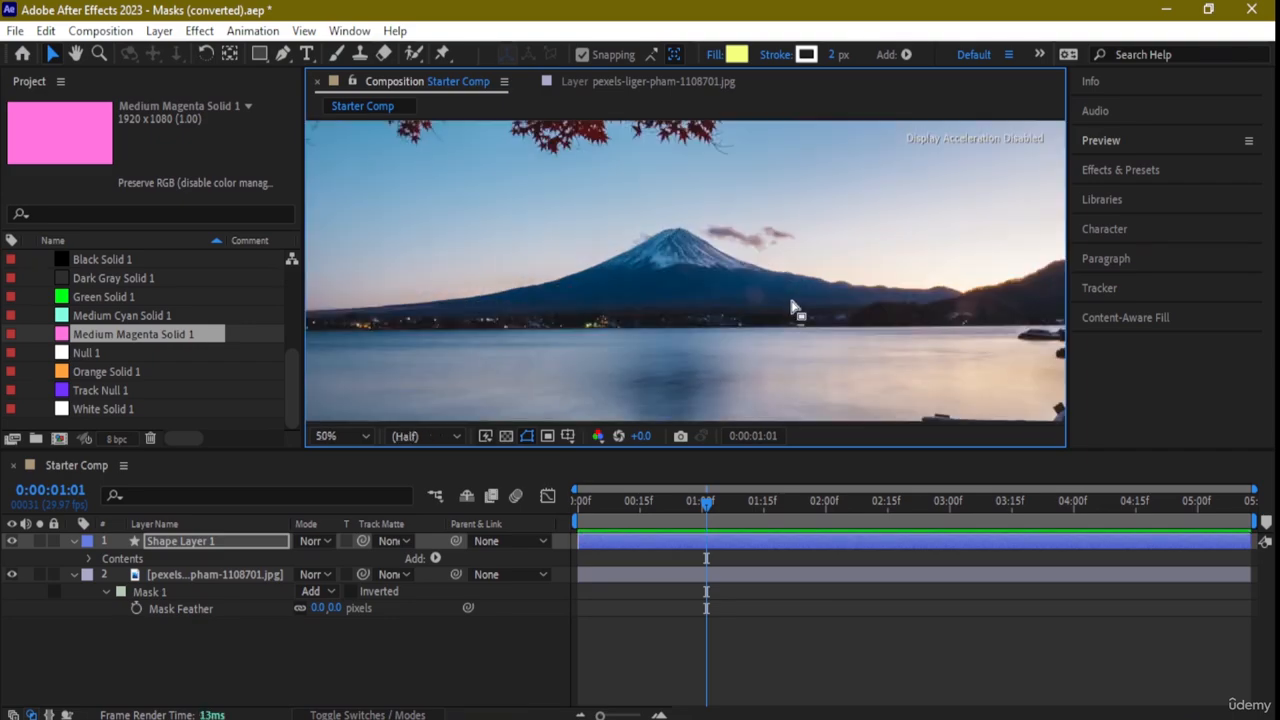
scroll(790, 308, down, 1)
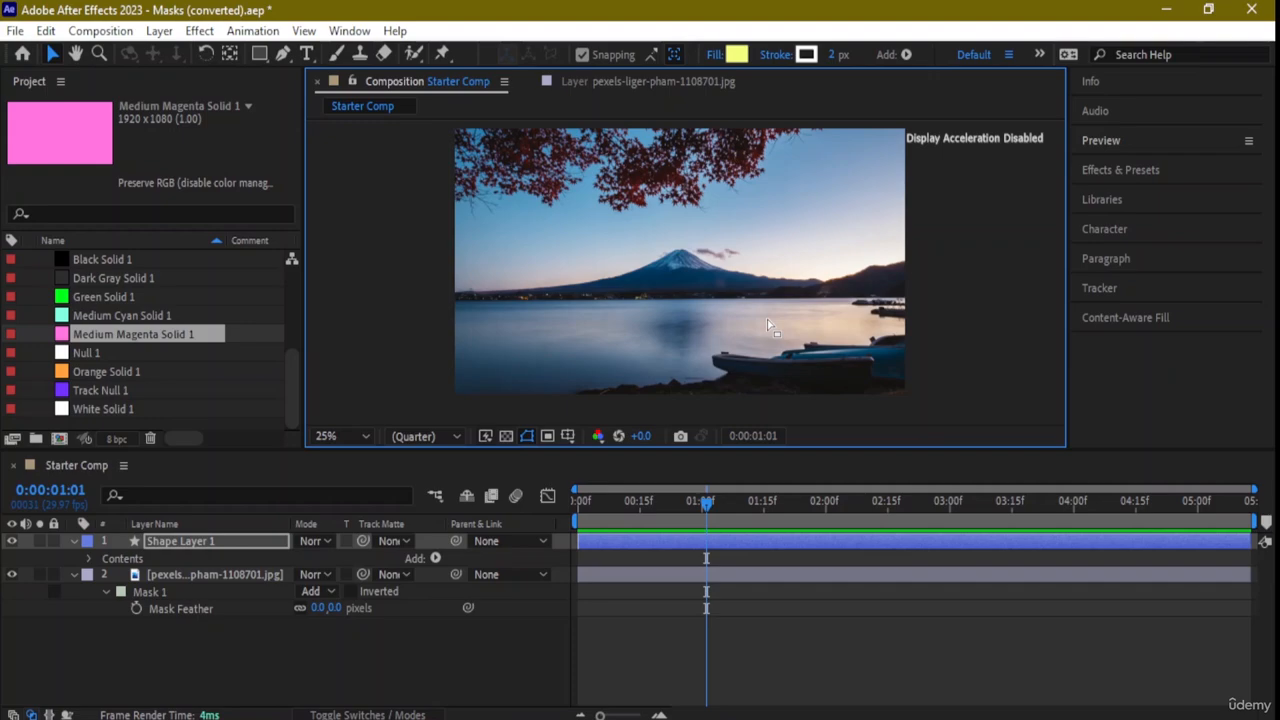
right_click(101, 637)
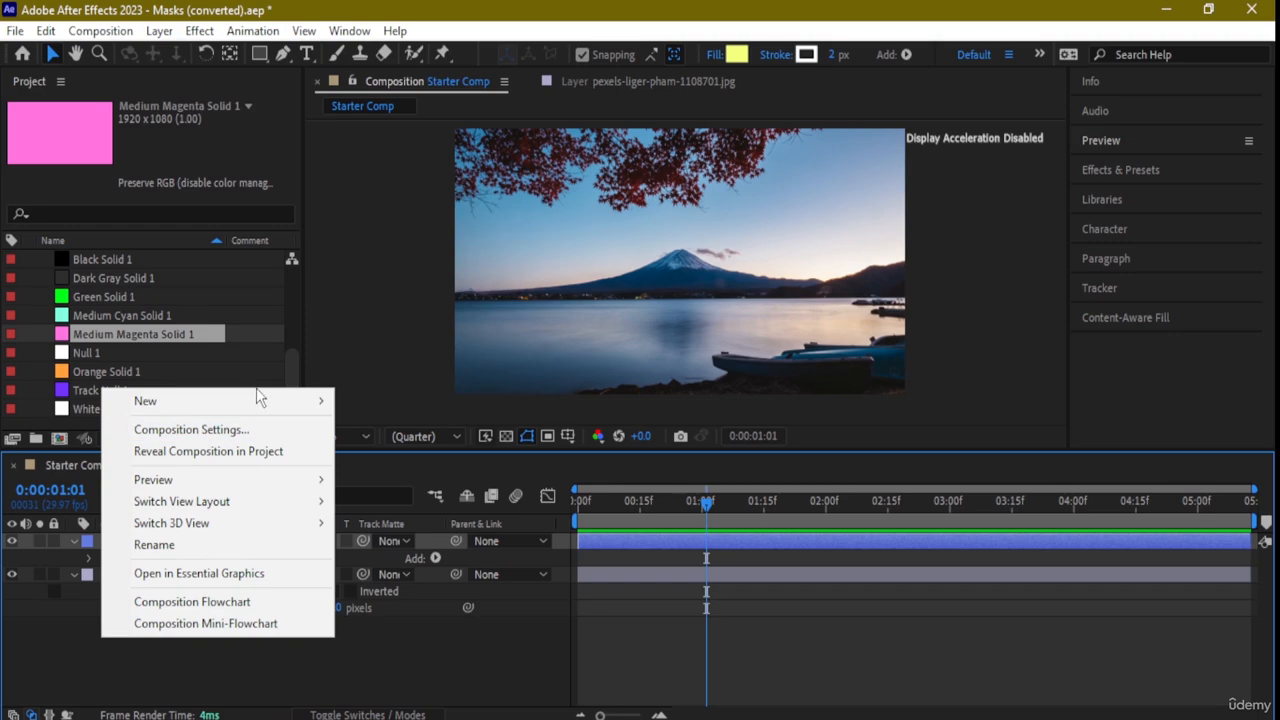
mouse_move(283, 401)
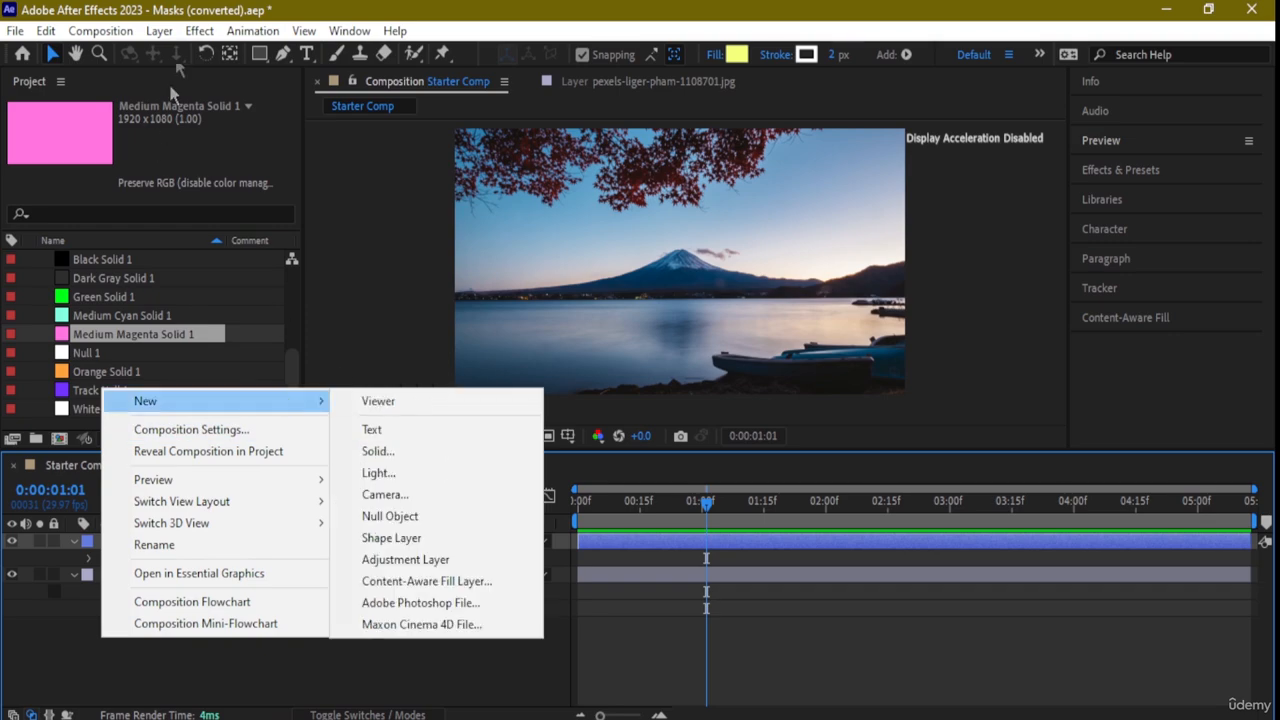
click(158, 31)
mouse_move(273, 50)
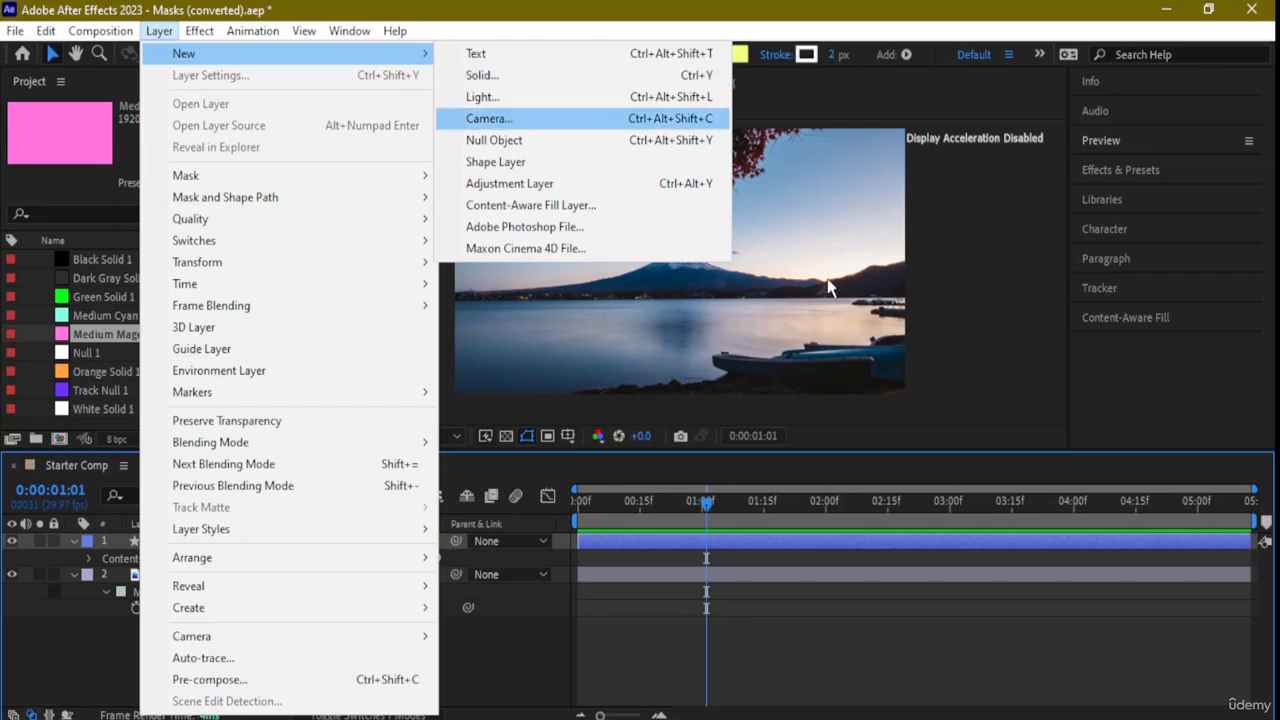
click(1058, 464)
Create a magenta solid layer of 1920 × 1080 px in Starter Comp and delete it from the timeline
key(ctrl+y)
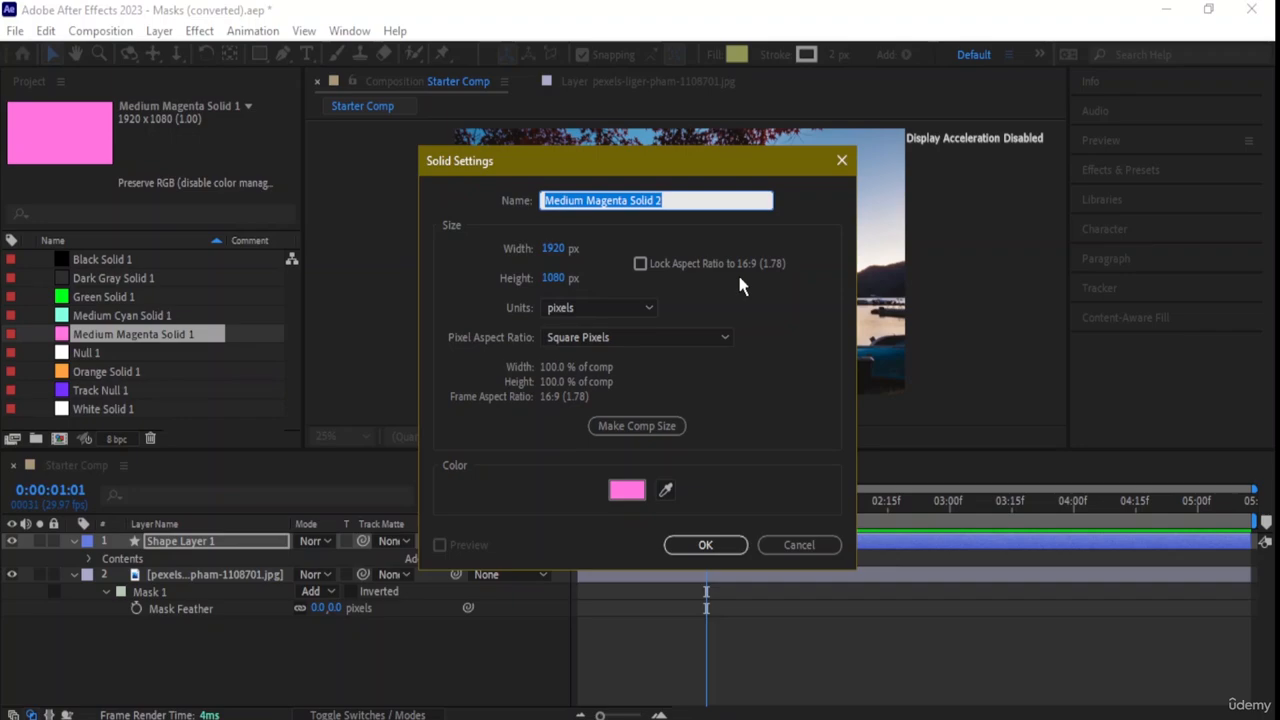
click(705, 544)
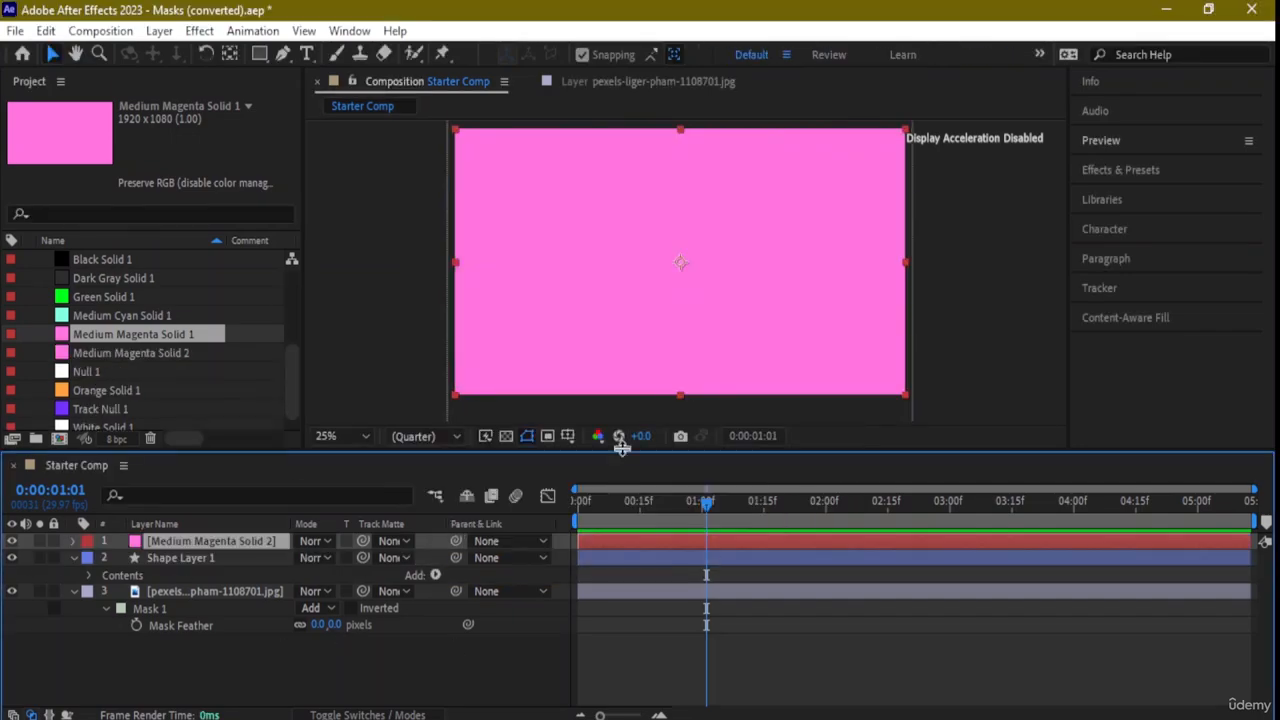
key(Delete)
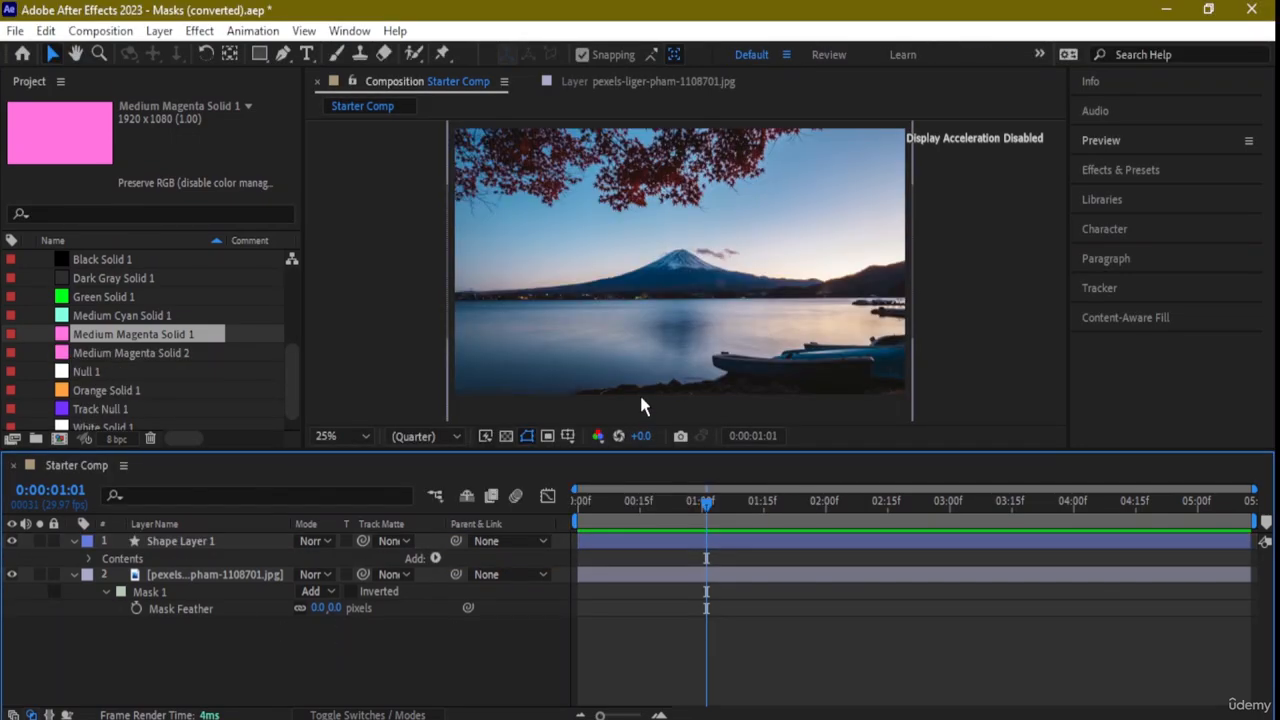